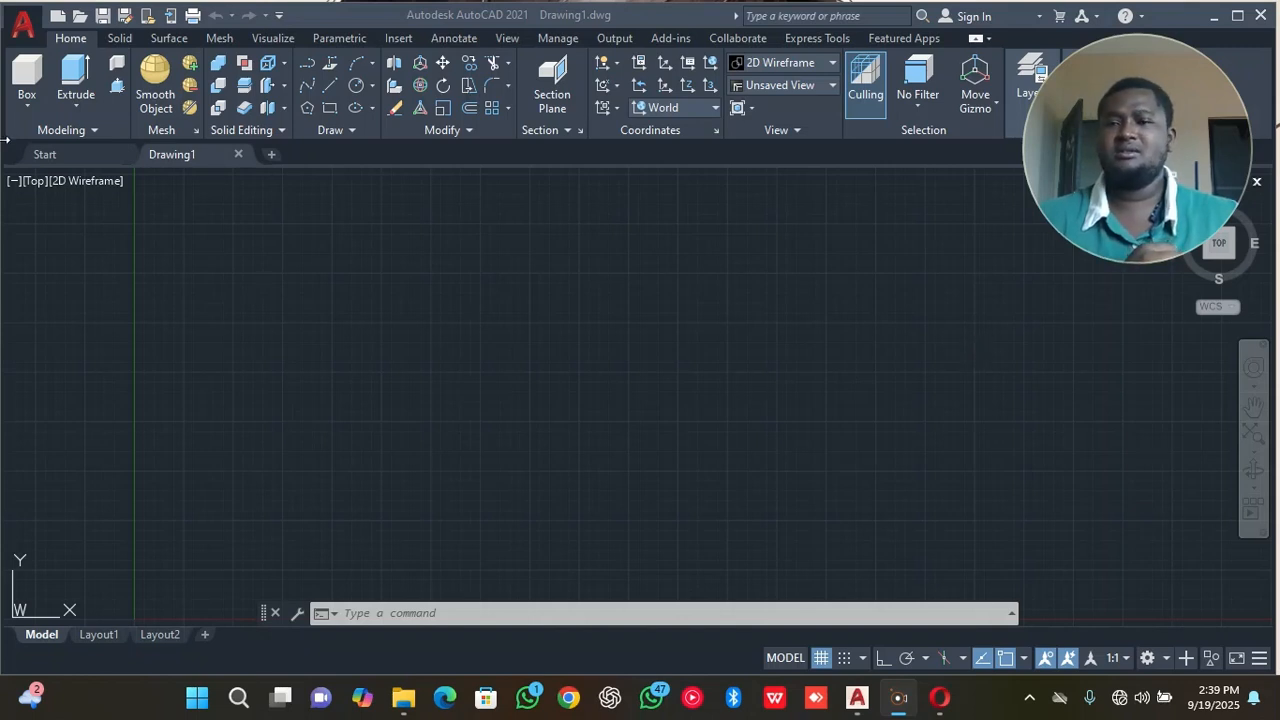
Go to the Start page and create a second new drawing.
{"action": "left_click", "coordinate": [46, 151]}
{"action": "left_click", "coordinate": [99, 149]}
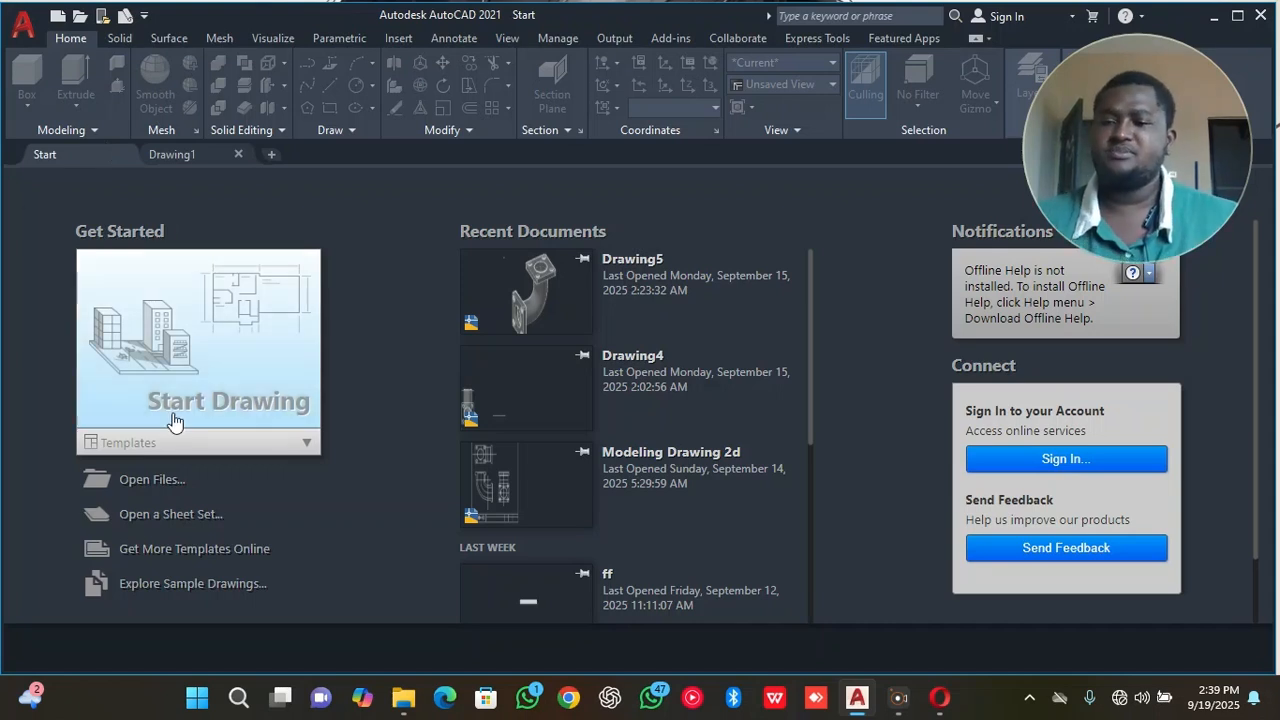
{"action": "left_click", "coordinate": [163, 346]}
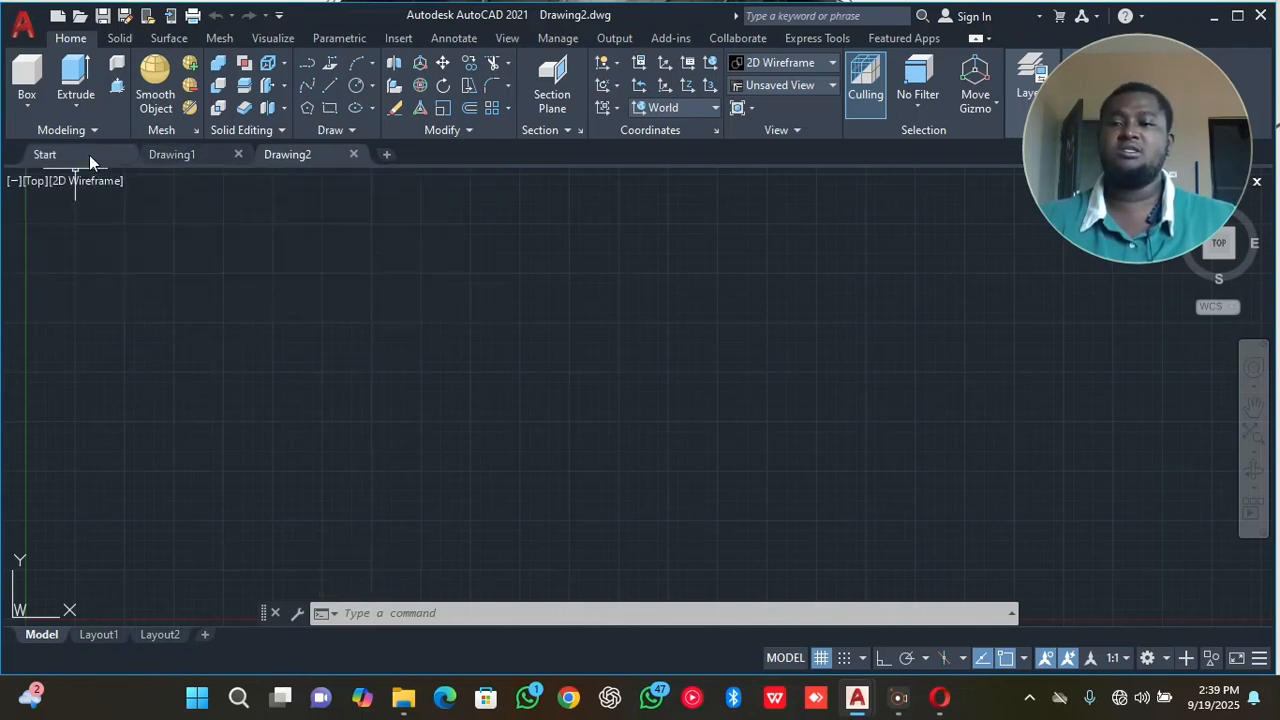
Save Drawing1 under the file name "first class" in the Documents folder as an AutoCAD 2018 drawing.
{"action": "mouse_move", "coordinate": [174, 158]}
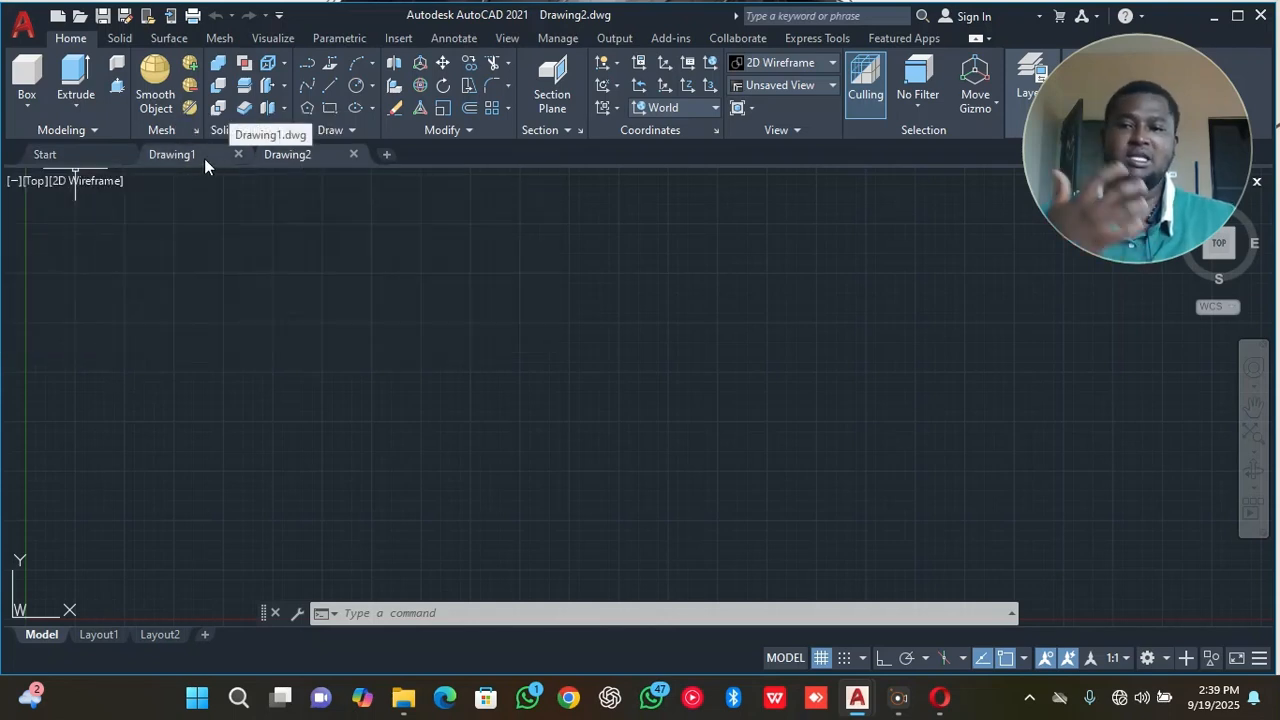
{"action": "right_click", "coordinate": [199, 155]}
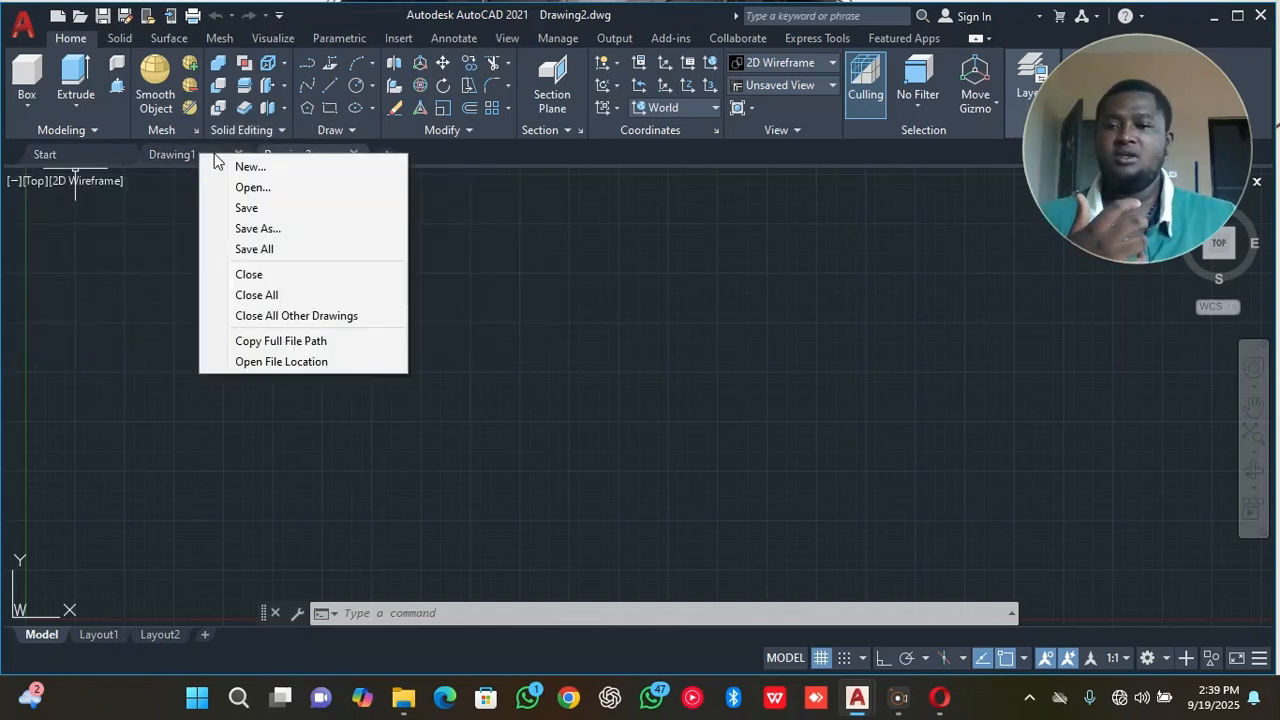
{"action": "left_click", "coordinate": [270, 229]}
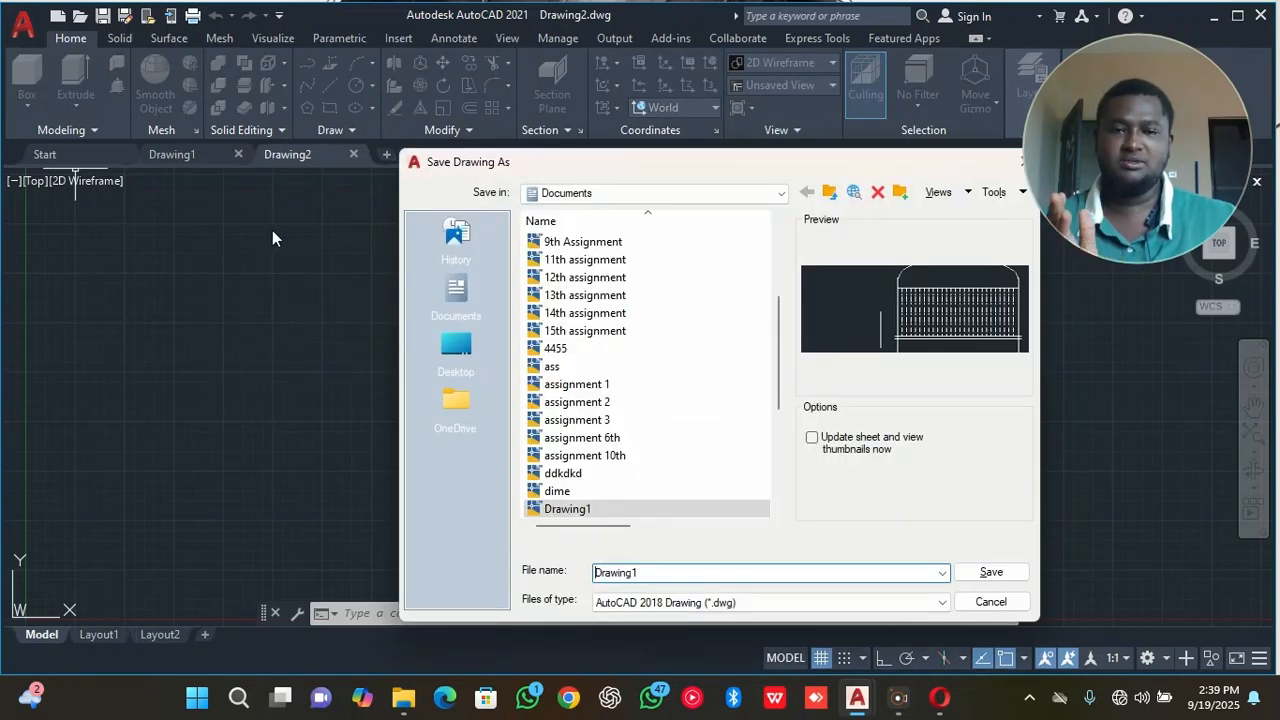
{"action": "left_click", "coordinate": [174, 153]}
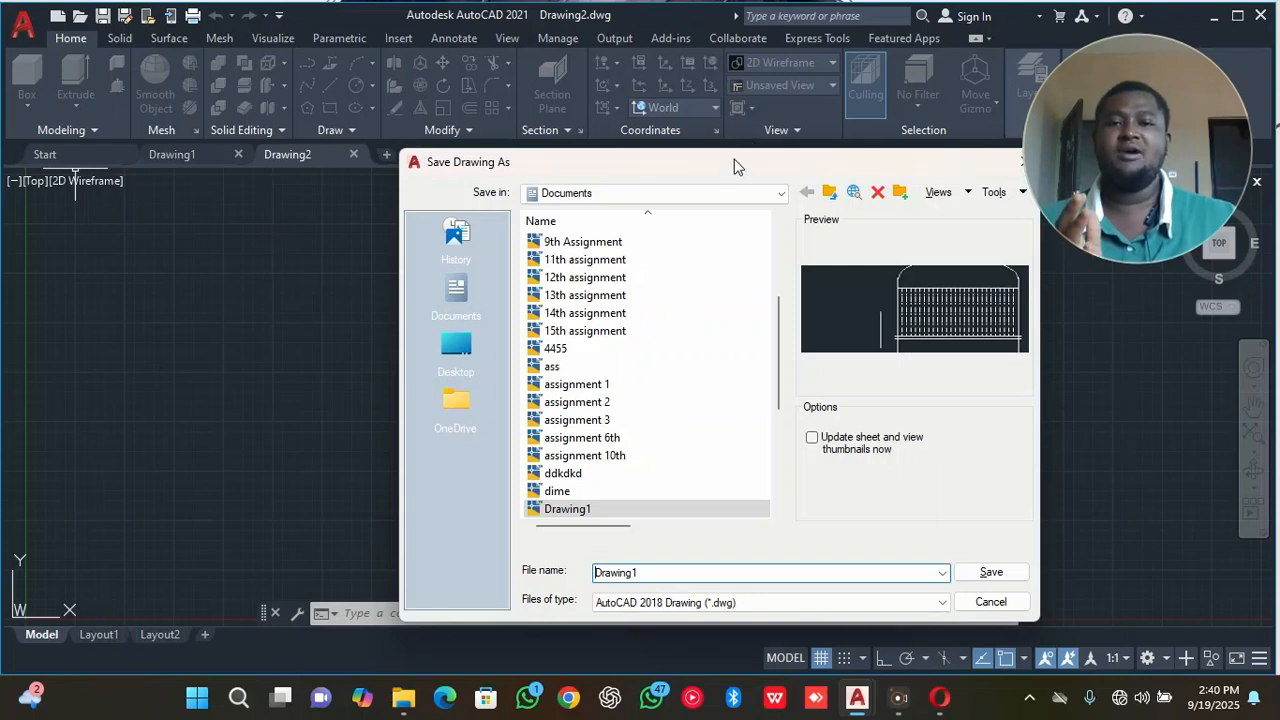
{"action": "left_click_drag", "start_coordinate": [734, 162], "coordinate": [638, 168]}
{"action": "left_click", "coordinate": [609, 578]}
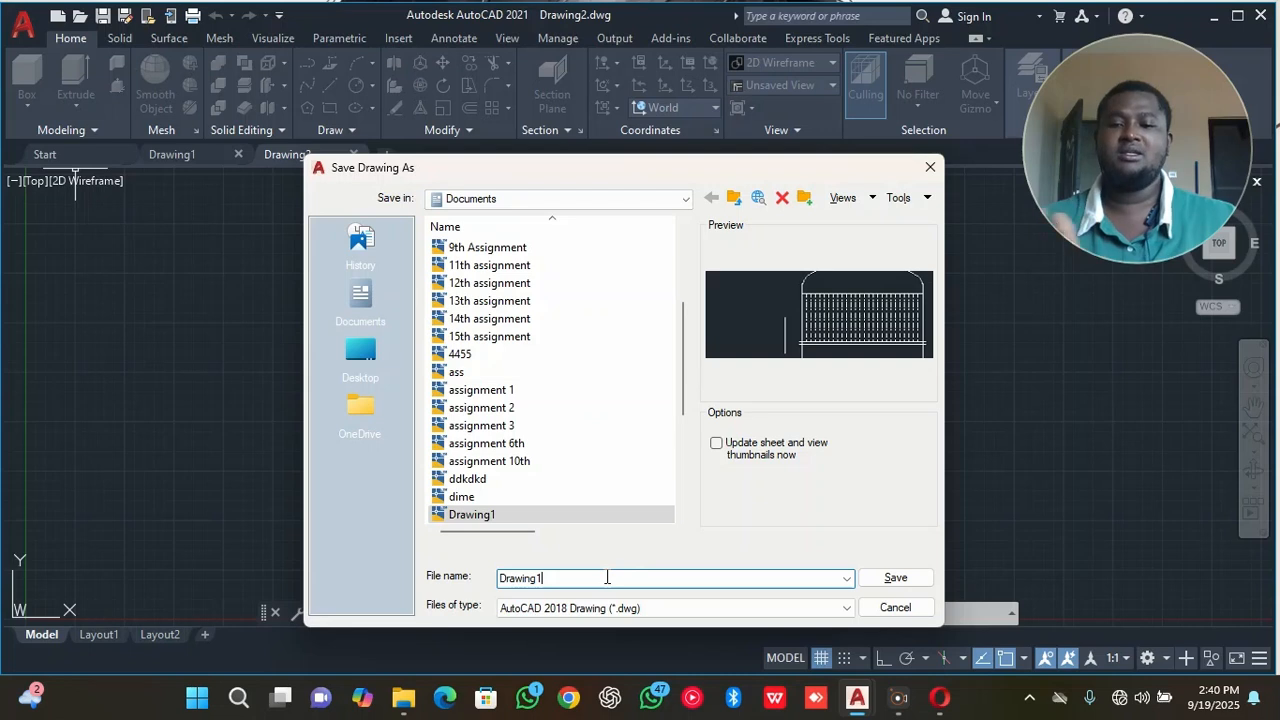
{"action": "type", "text": "="}
{"action": "key", "text": "BackSpace"}
{"action": "key", "text": "BackSpace"}
{"action": "key", "text": "BackSpace"}
{"action": "key", "text": "BackSpace"}
{"action": "key", "text": "BackSpace"}
{"action": "key", "text": "BackSpace"}
{"action": "key", "text": "BackSpace"}
{"action": "key", "text": "BackSpace"}
{"action": "key", "text": "BackSpace"}
{"action": "type", "text": "first class"}
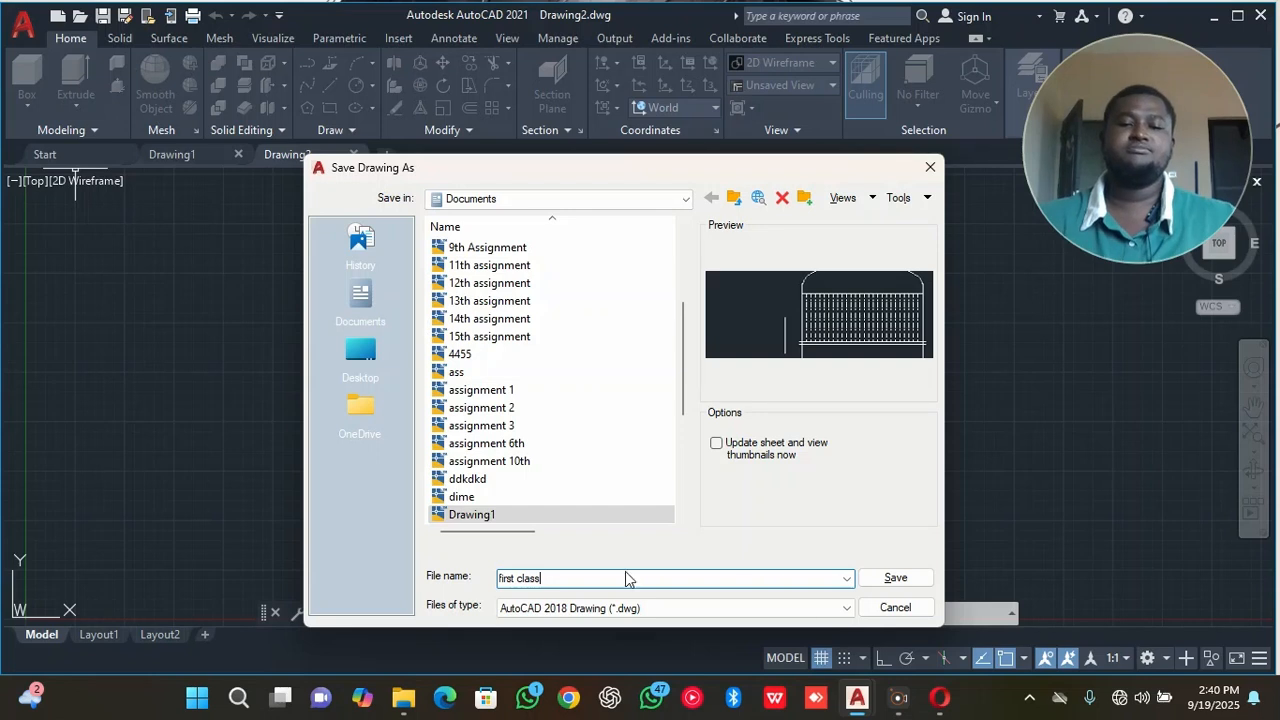
{"action": "left_click", "coordinate": [895, 578]}
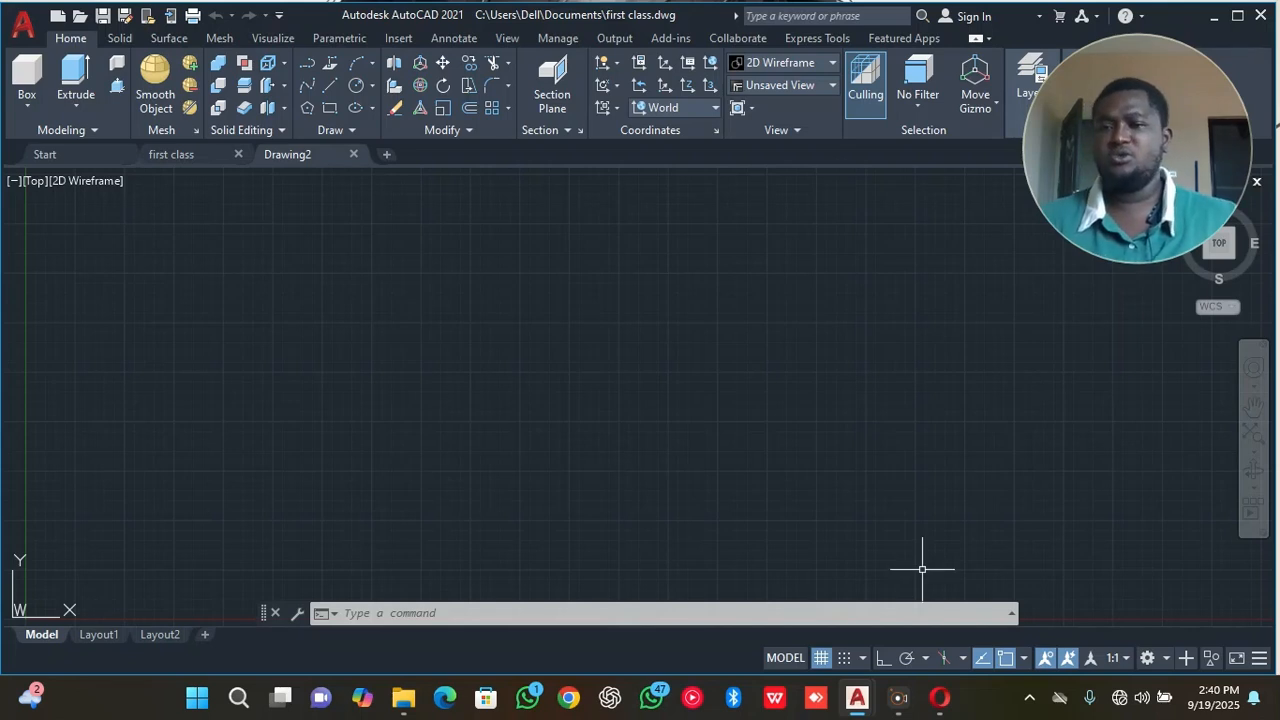
Check the Start page's recent documents, then switch to the first class drawing and view its file options.
{"action": "left_click", "coordinate": [52, 154]}
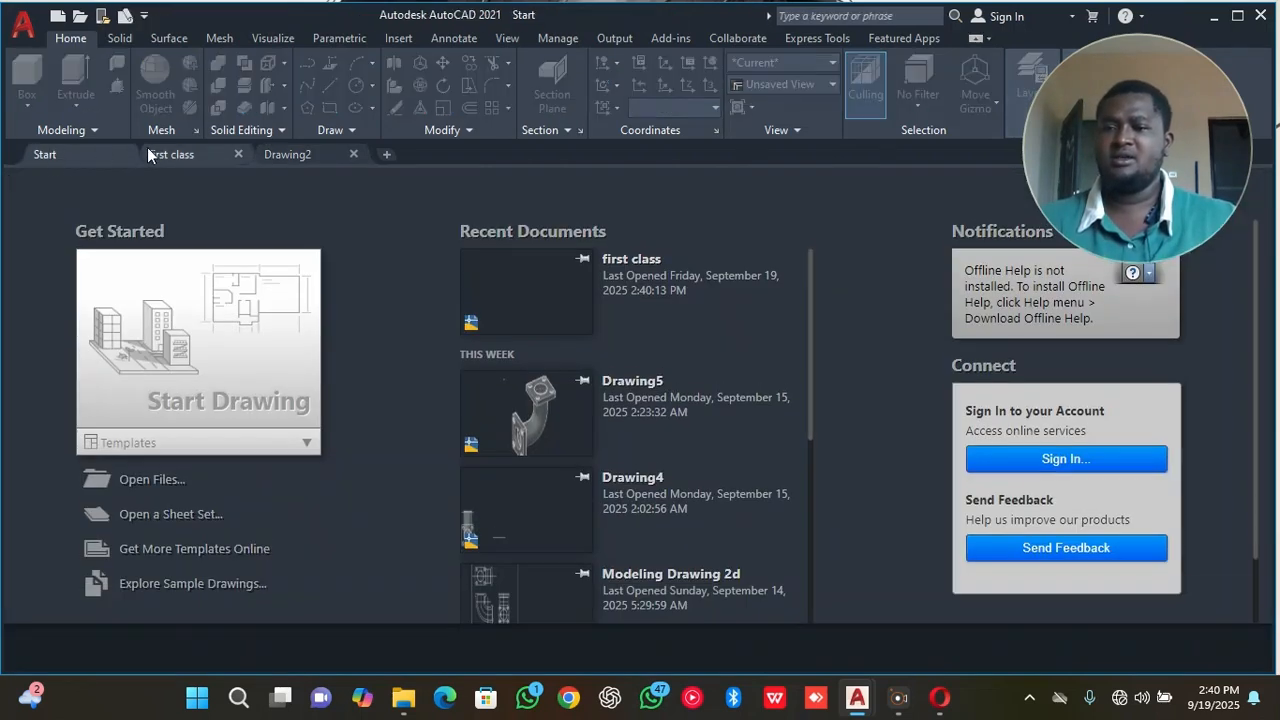
{"action": "left_click", "coordinate": [152, 155]}
{"action": "right_click", "coordinate": [172, 155]}
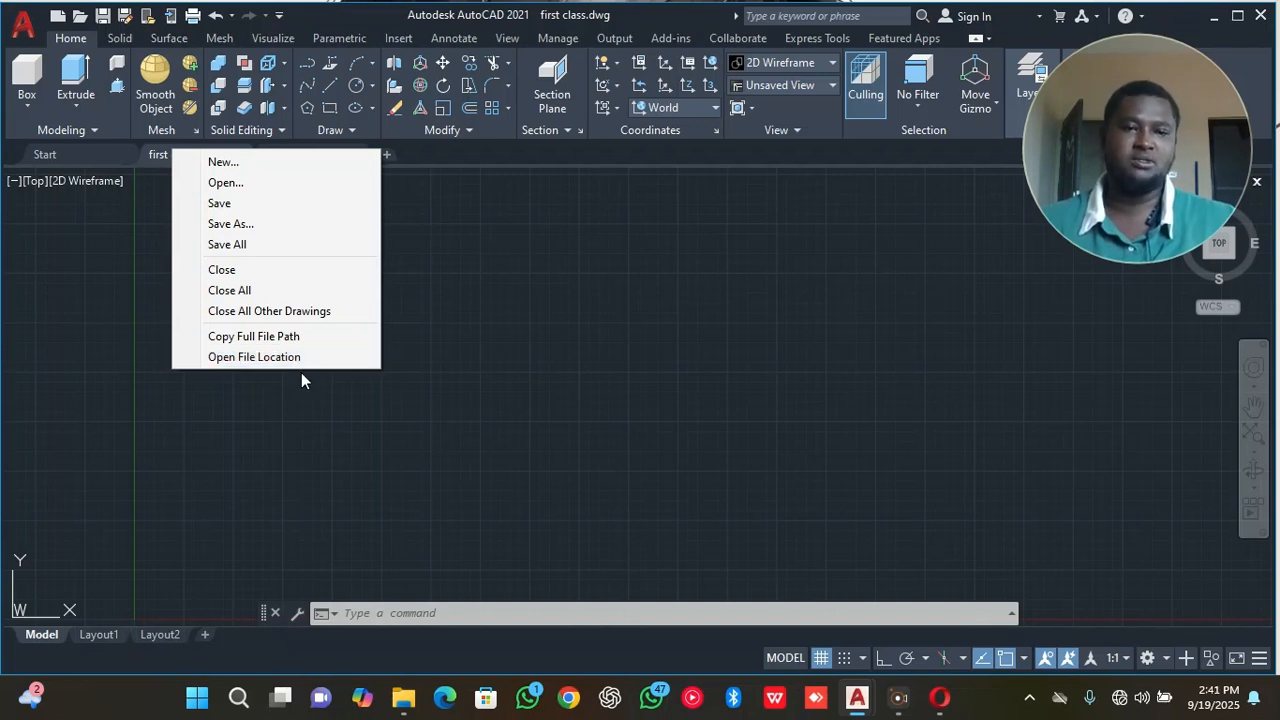
{"action": "left_click", "coordinate": [393, 281]}
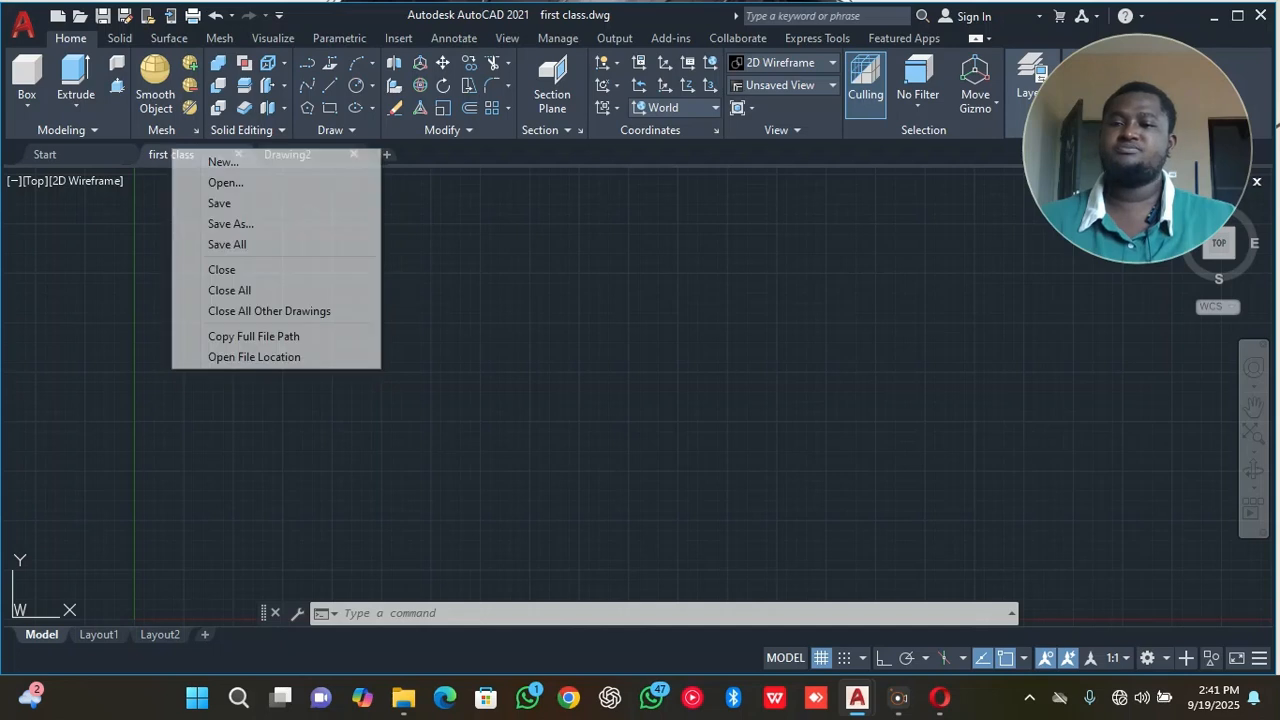
Open the ddkdkd drawing from the recent documents on the Start page.
{"action": "left_click", "coordinate": [101, 154]}
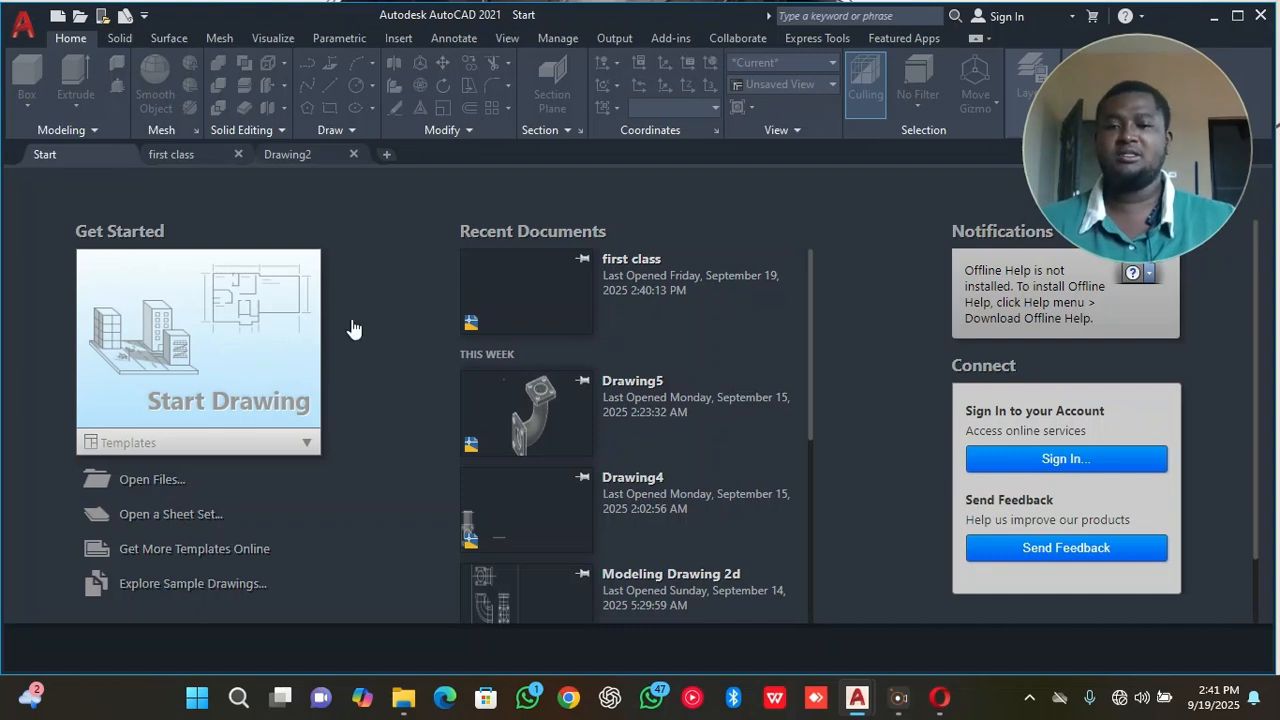
{"action": "scroll", "coordinate": [503, 314], "scroll_direction": "down", "scroll_amount": 5}
{"action": "scroll", "coordinate": [506, 316], "scroll_direction": "down", "scroll_amount": 3}
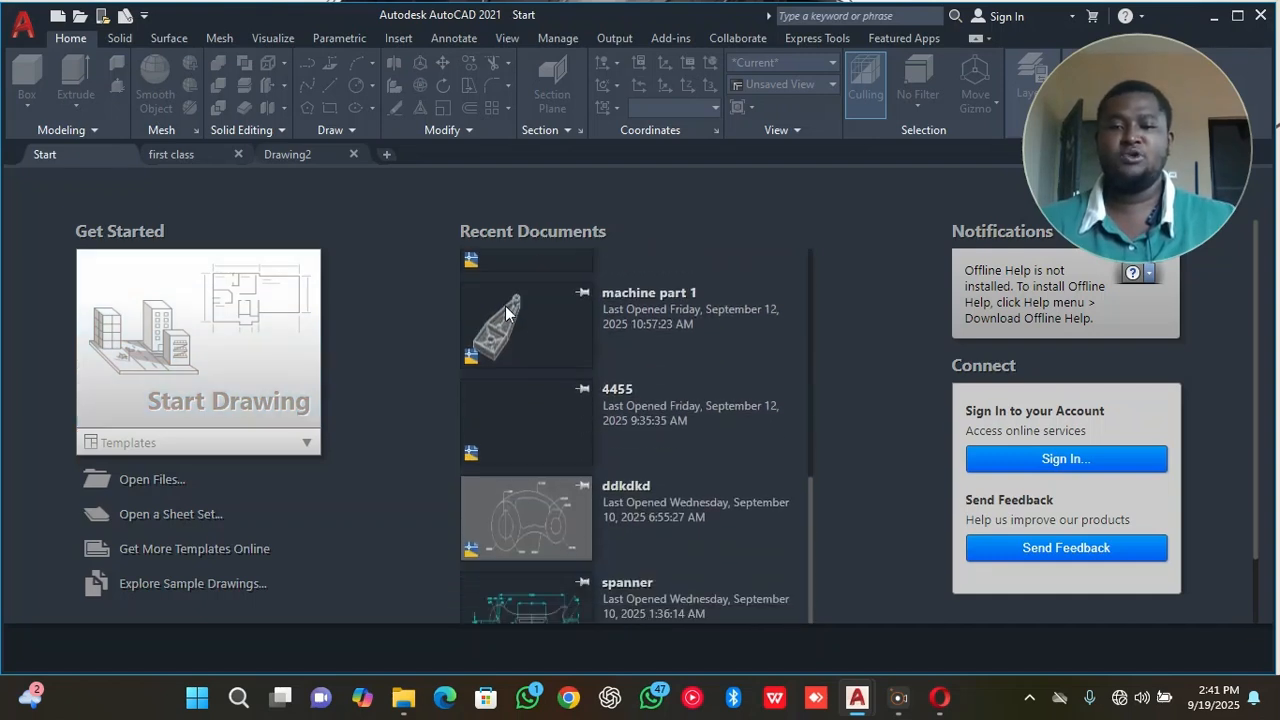
{"action": "scroll", "coordinate": [503, 320], "scroll_direction": "down", "scroll_amount": 2}
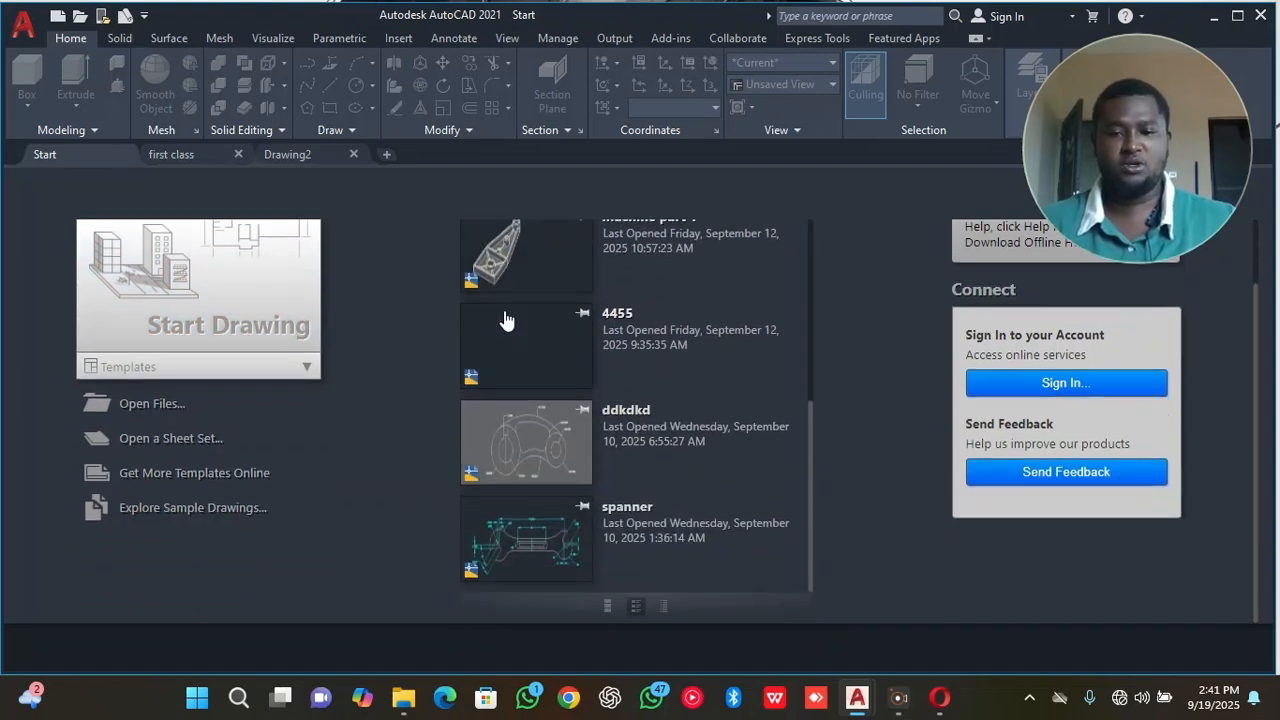
{"action": "left_click", "coordinate": [528, 432]}
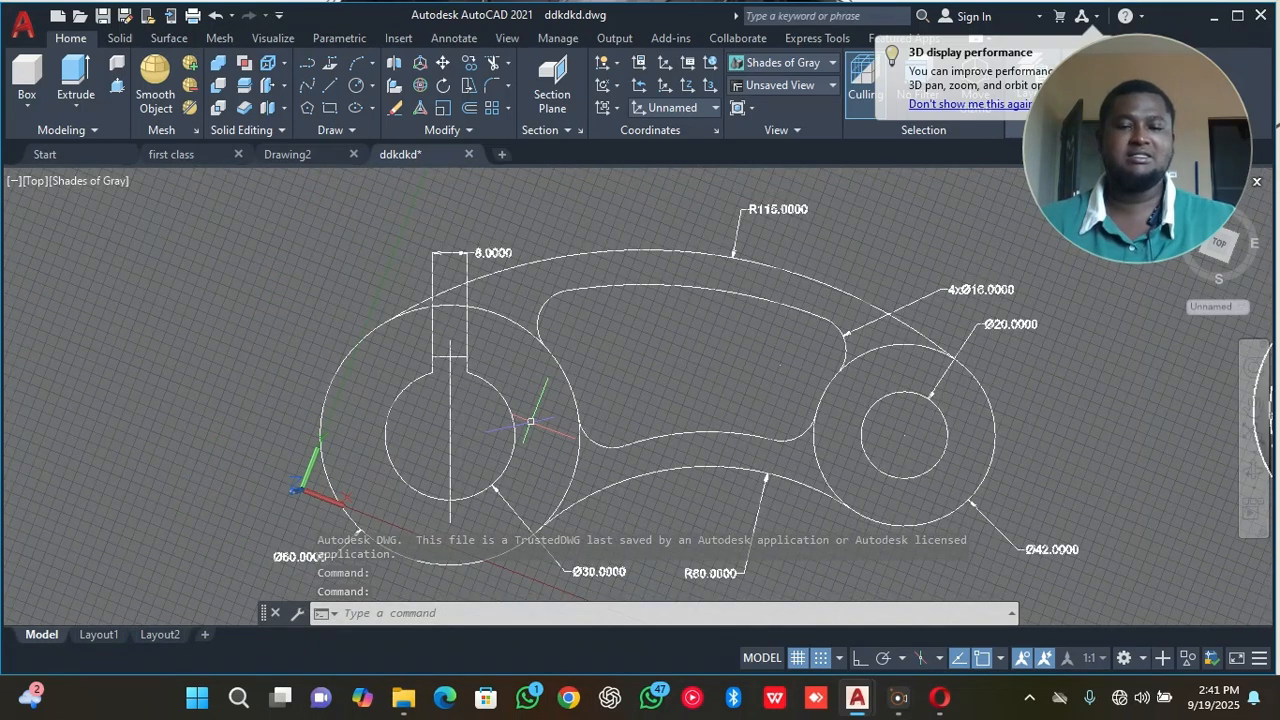
Return to the first class drawing and switch its workspace to Drafting & Annotation.
{"action": "left_click", "coordinate": [76, 150]}
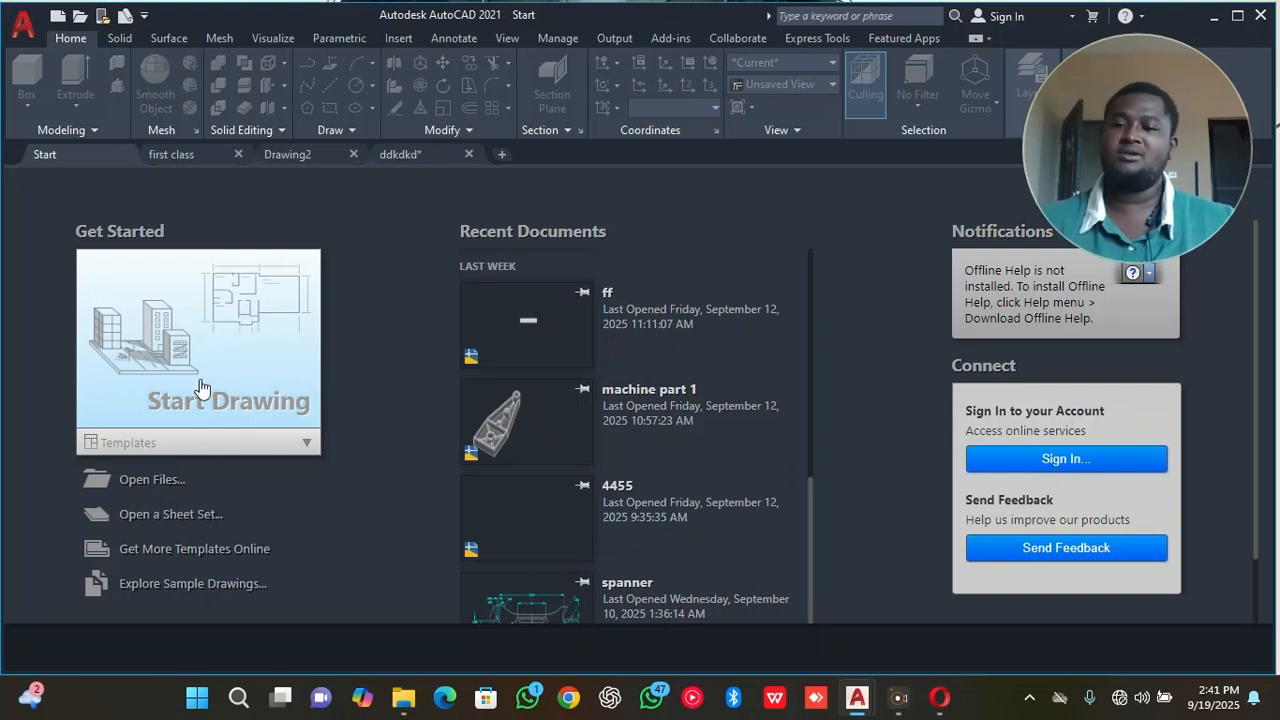
{"action": "left_click", "coordinate": [190, 153]}
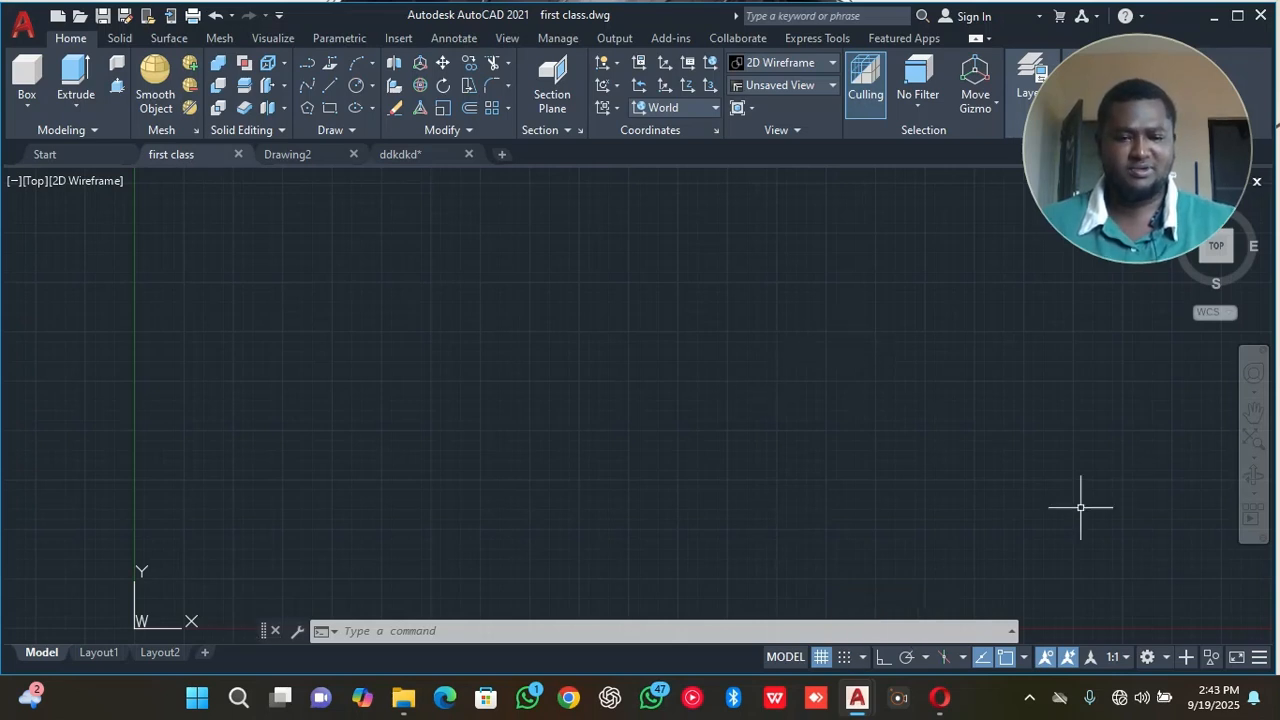
{"action": "left_click", "coordinate": [1168, 657]}
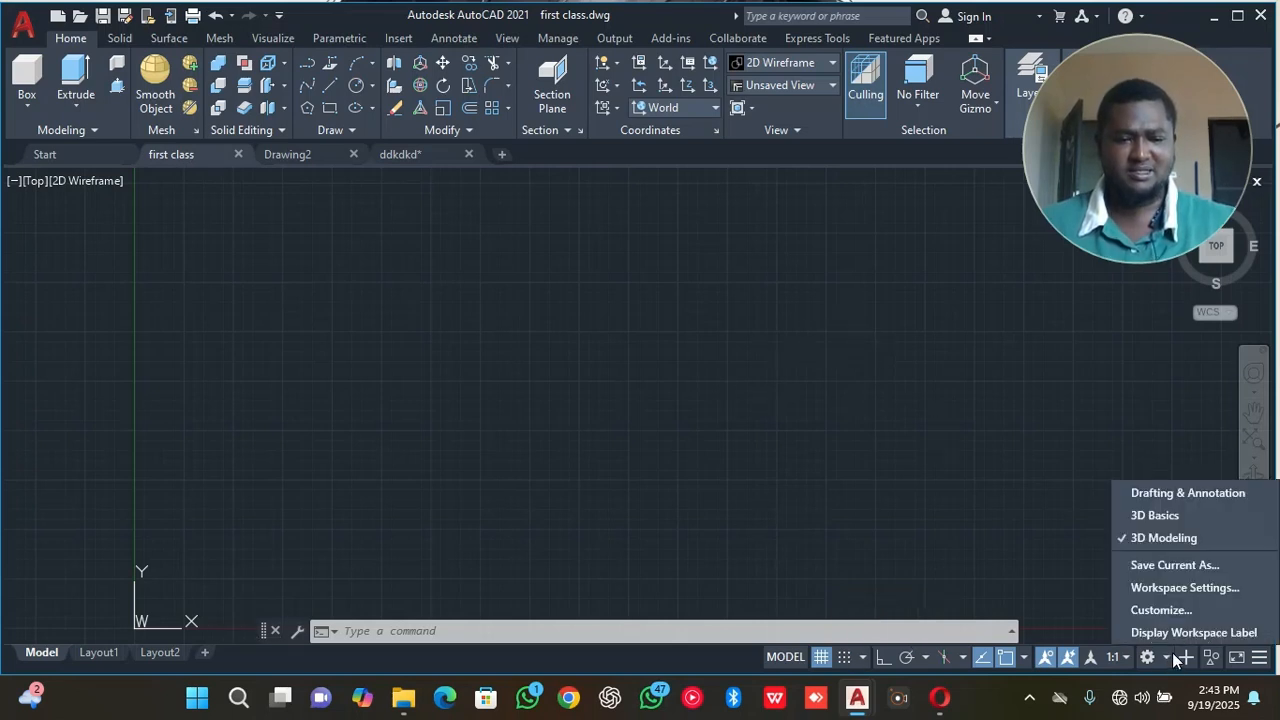
{"action": "left_click", "coordinate": [1068, 512]}
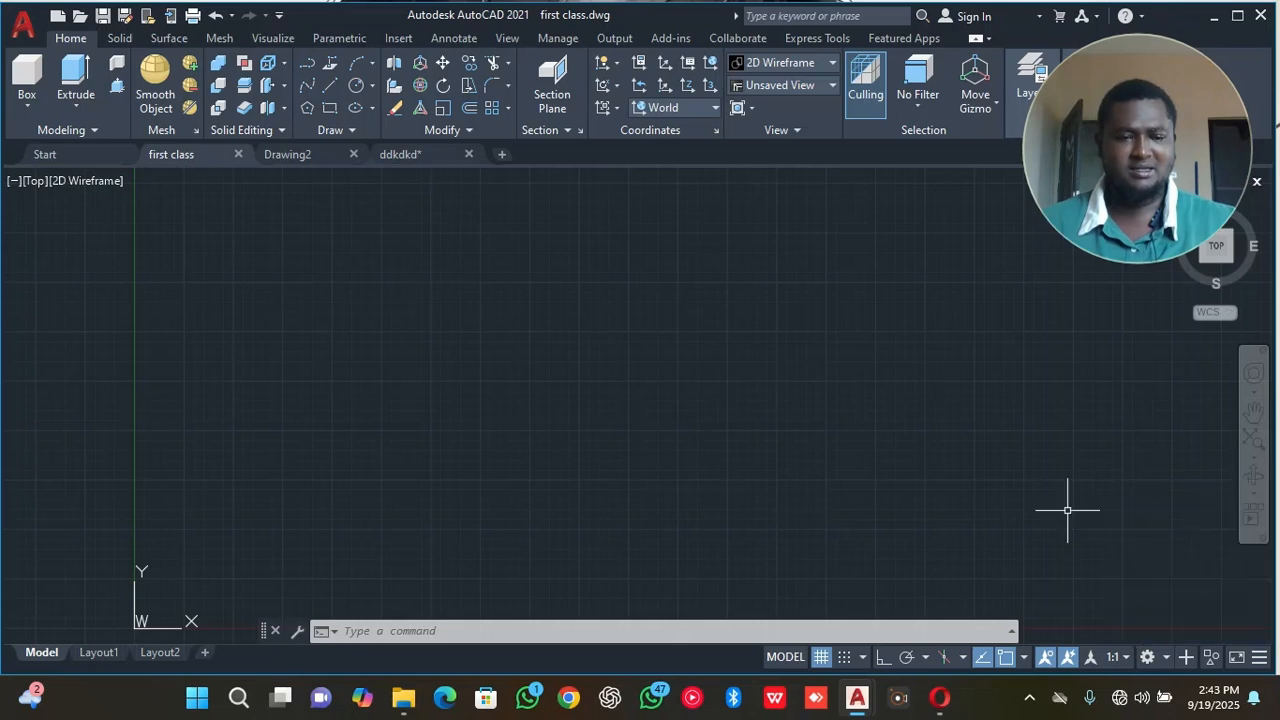
{"action": "left_click", "coordinate": [1166, 658]}
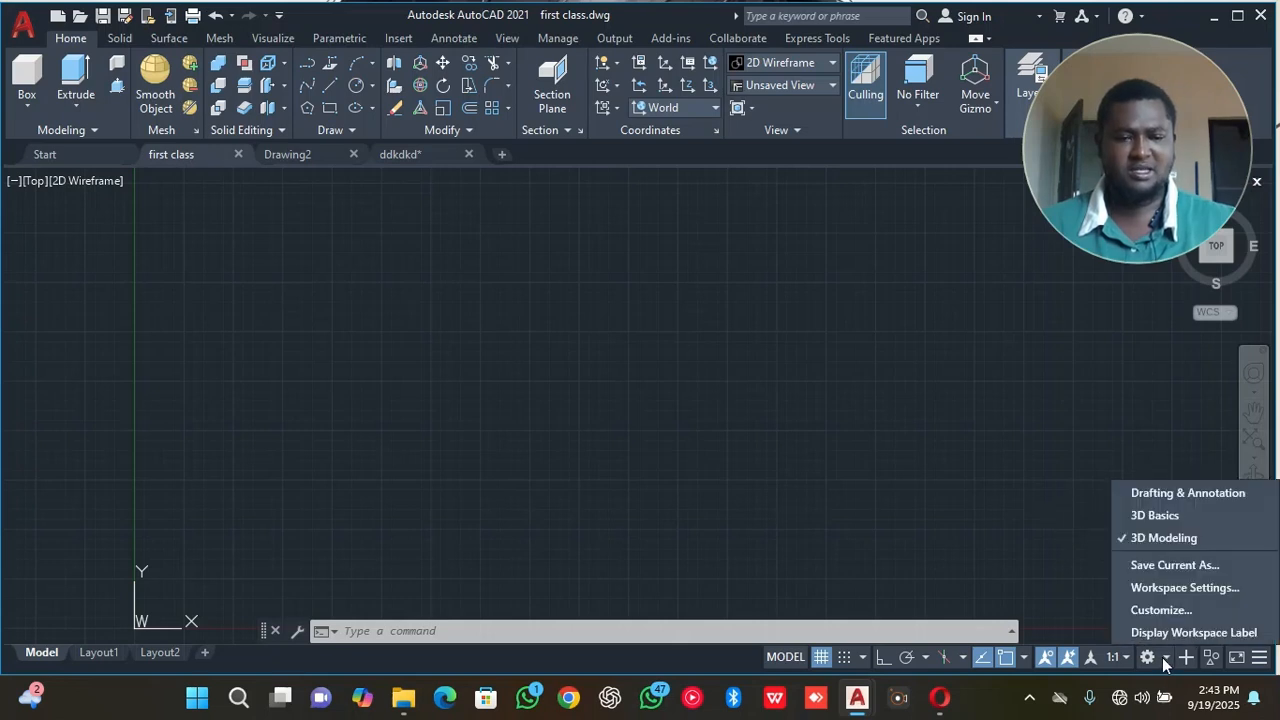
{"action": "left_click", "coordinate": [1175, 495]}
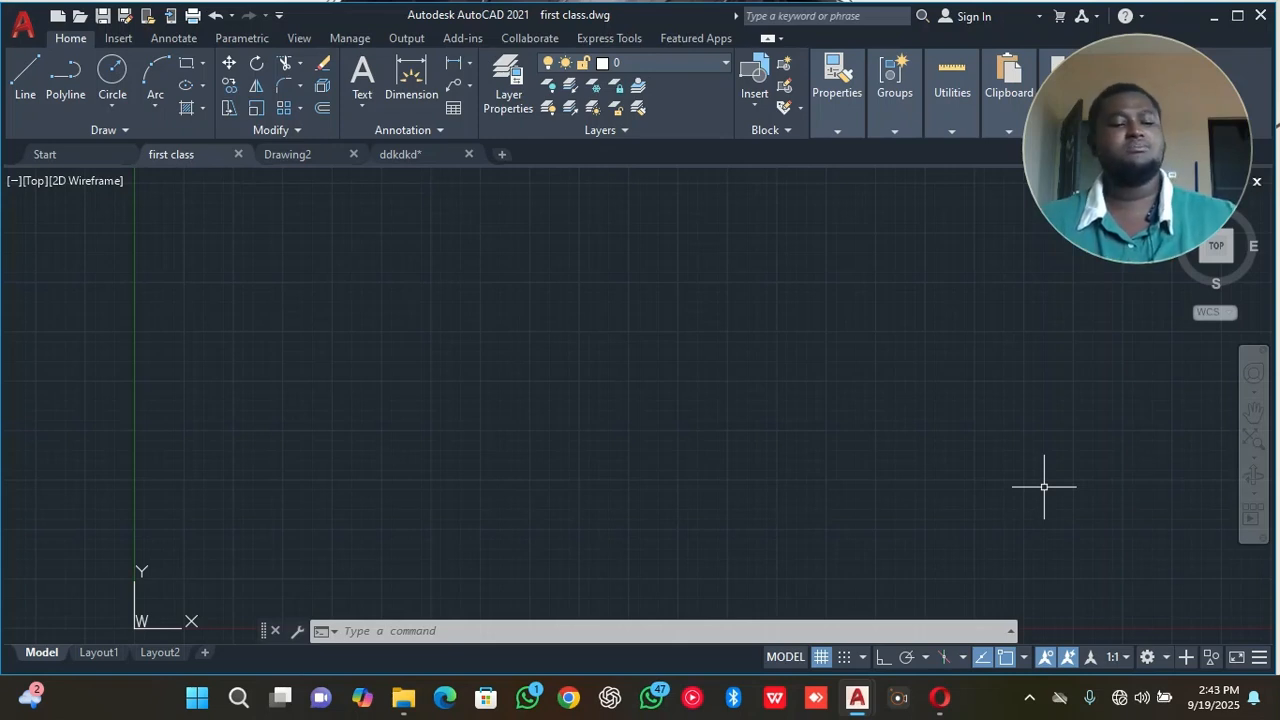
Turn off the grid and draw a chain of four connected freehand lines, finishing with a horizontal one.
{"action": "left_click", "coordinate": [826, 660]}
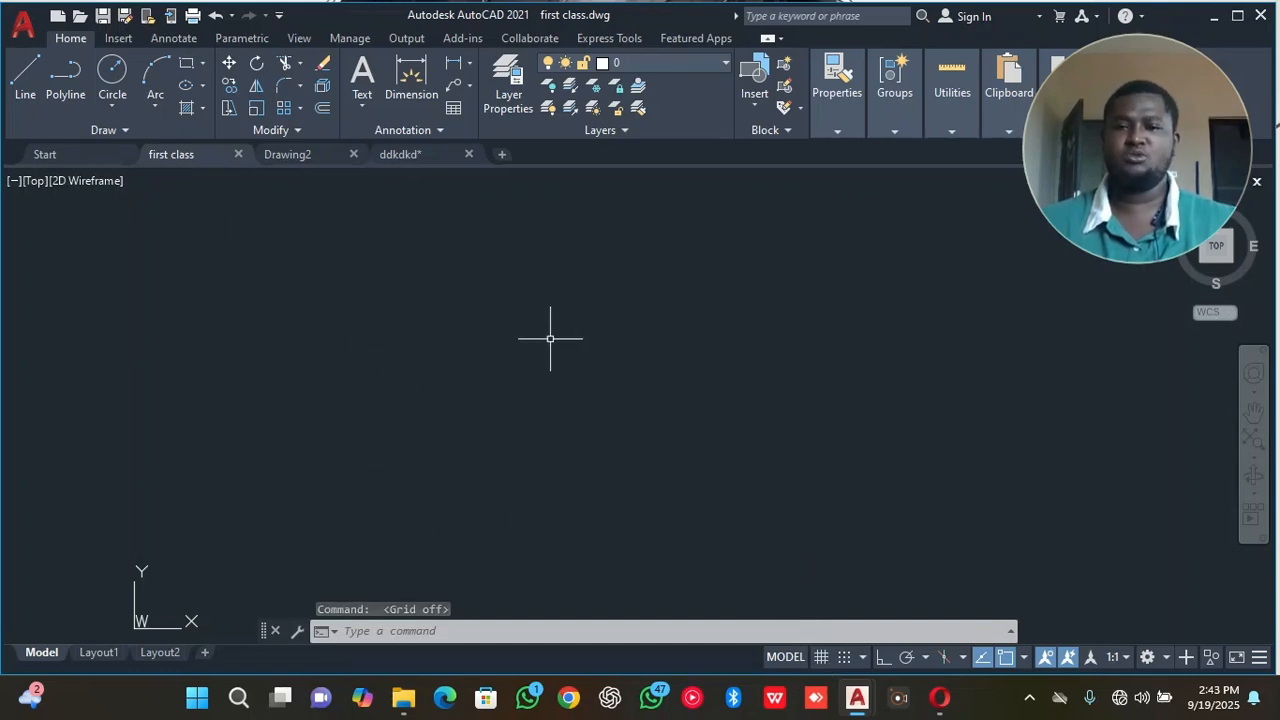
{"action": "left_click", "coordinate": [28, 88]}
{"action": "left_click", "coordinate": [281, 241]}
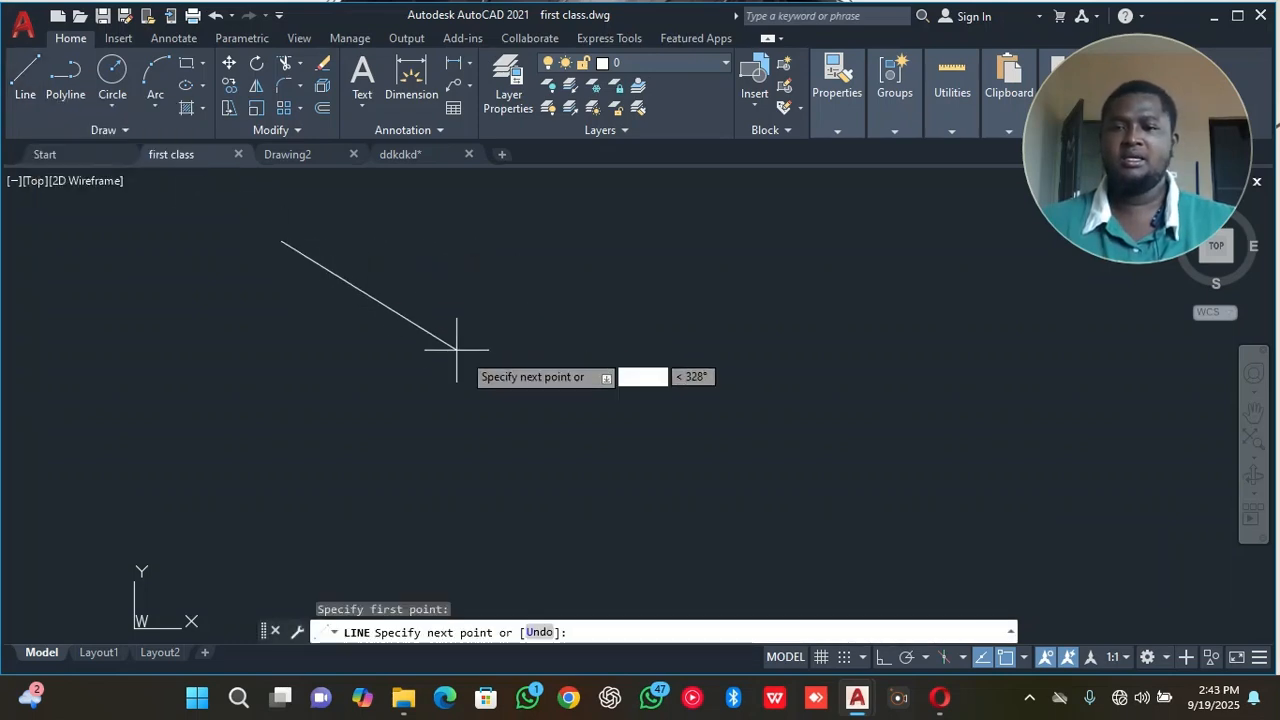
{"action": "left_click", "coordinate": [498, 353]}
{"action": "left_click", "coordinate": [232, 426]}
{"action": "left_click", "coordinate": [310, 238]}
{"action": "left_click", "coordinate": [527, 237]}
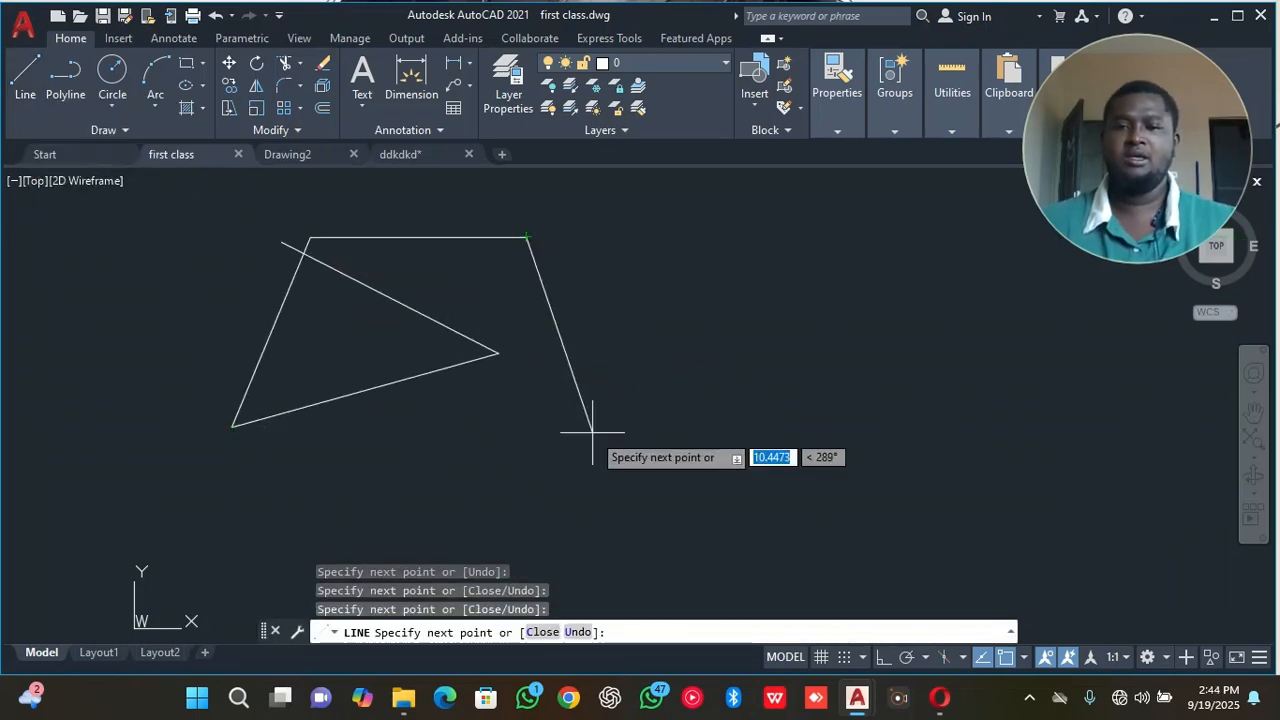
{"action": "right_click", "coordinate": [592, 430]}
{"action": "left_click", "coordinate": [641, 172]}
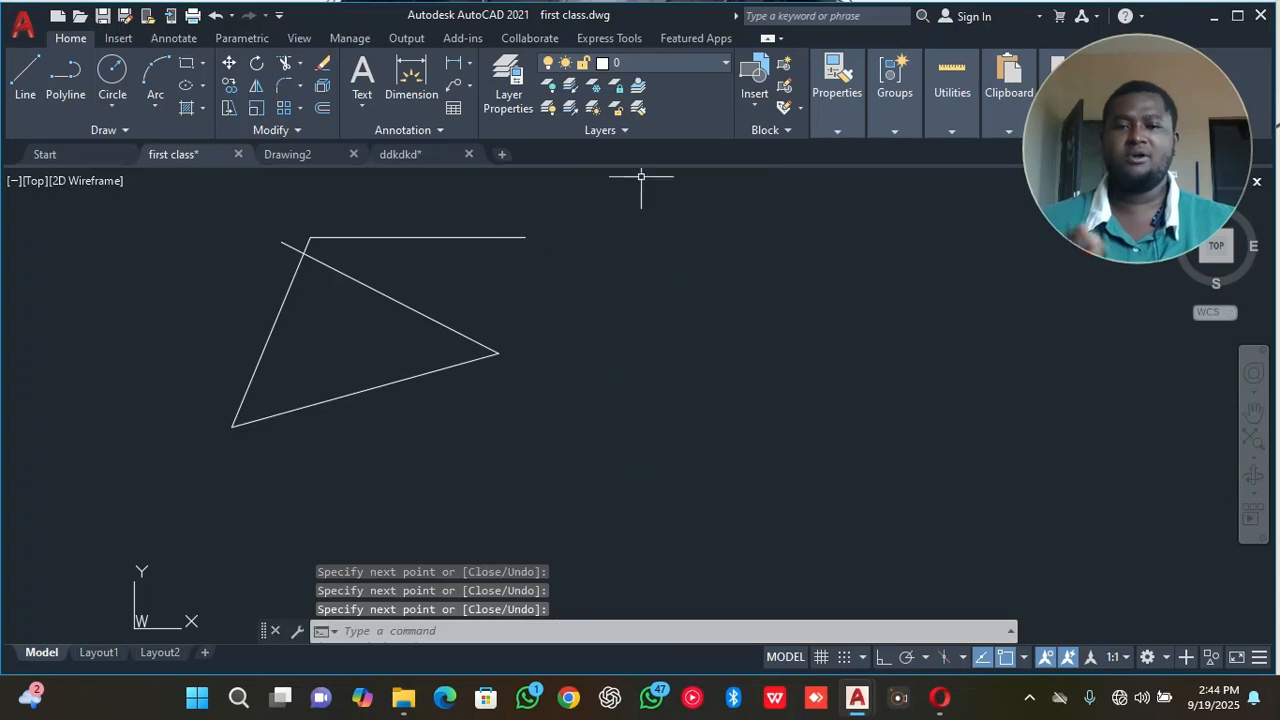
Turn the grid back on and erase all four drawn lines.
{"action": "left_click", "coordinate": [820, 657]}
{"action": "left_click", "coordinate": [523, 220]}
{"action": "left_click", "coordinate": [414, 363]}
{"action": "left_click", "coordinate": [341, 290]}
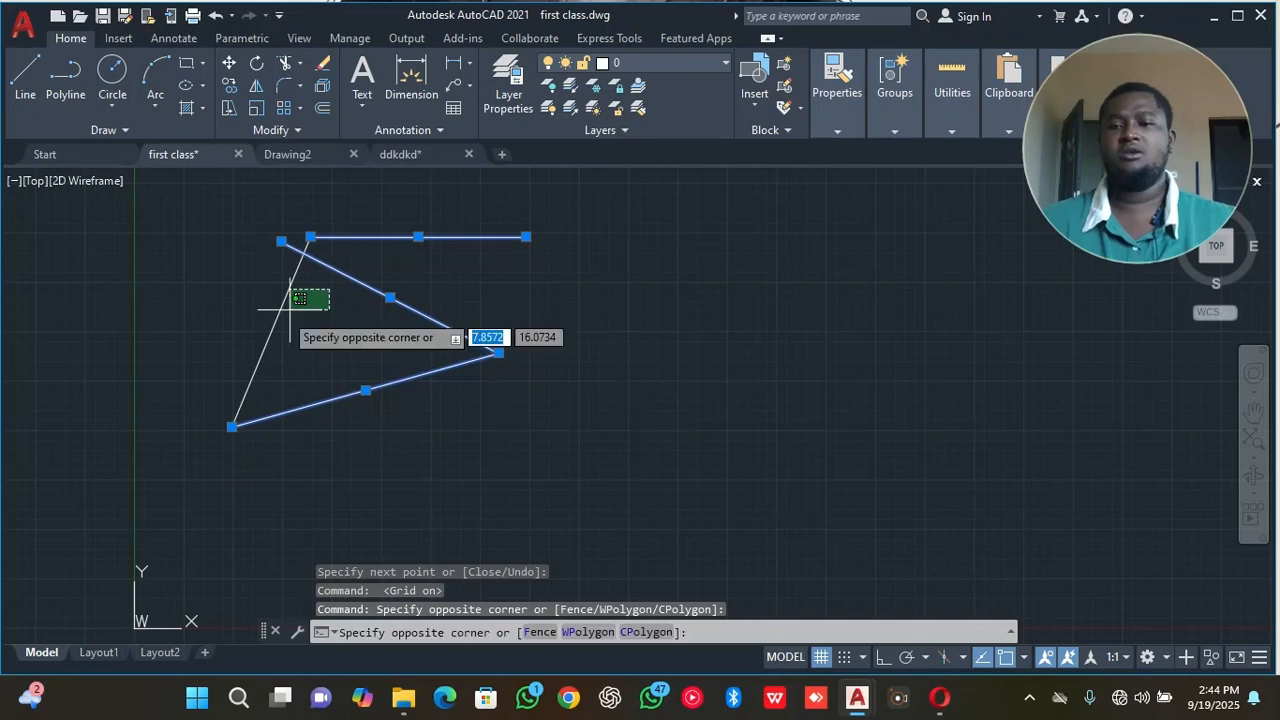
{"action": "left_click", "coordinate": [234, 337]}
{"action": "right_click", "coordinate": [234, 337]}
{"action": "left_click", "coordinate": [316, 362]}
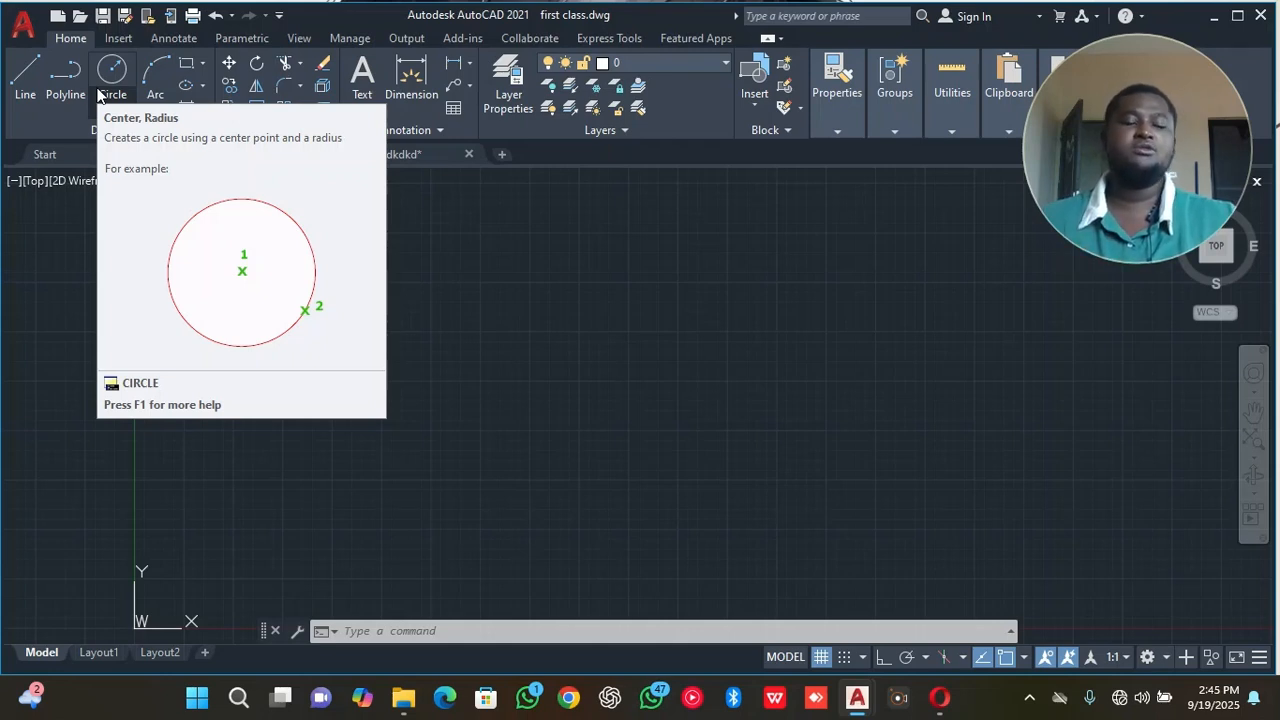
Start a line to the right of the Y axis and switch Ortho mode on and back off.
{"action": "left_click", "coordinate": [25, 88]}
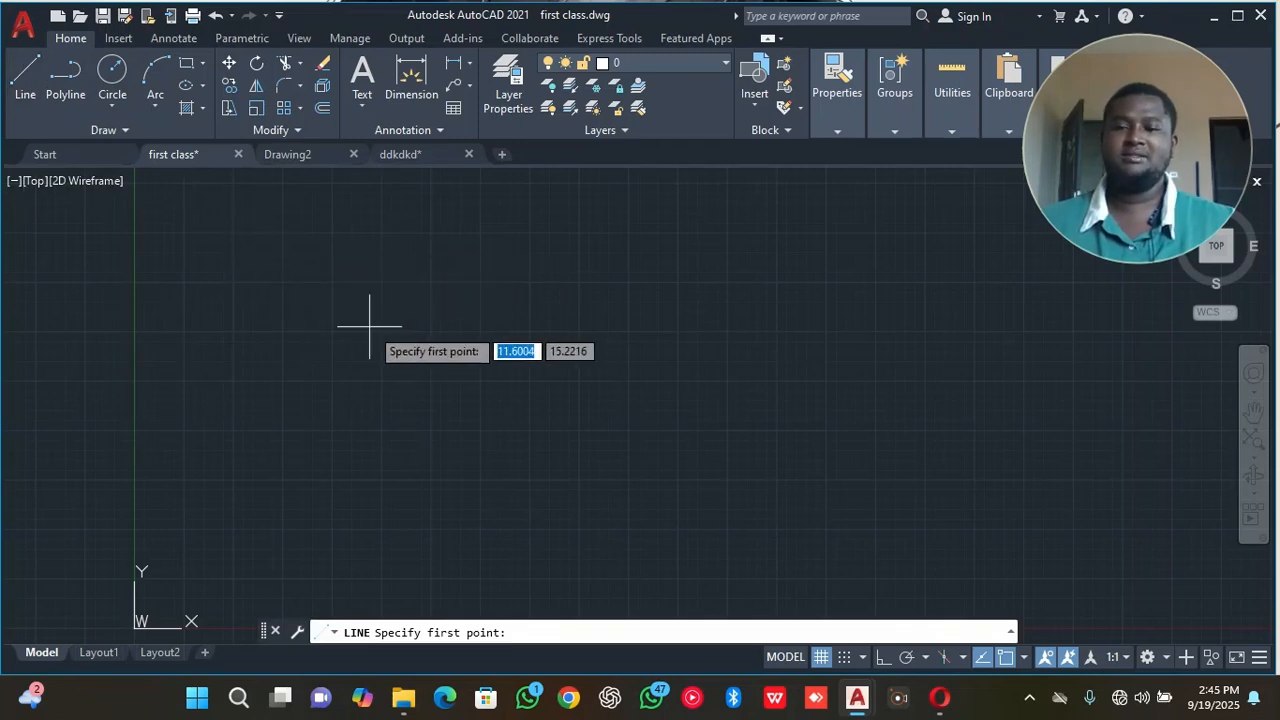
{"action": "left_click", "coordinate": [27, 95]}
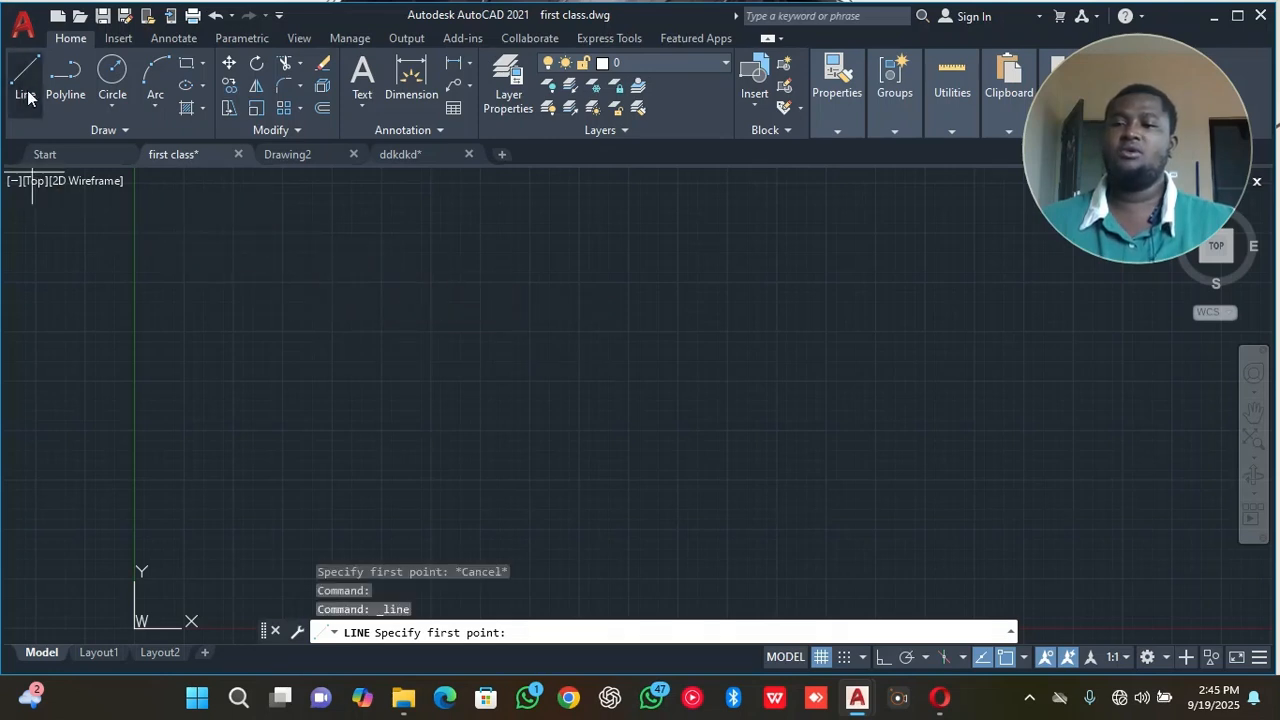
{"action": "left_click", "coordinate": [236, 261]}
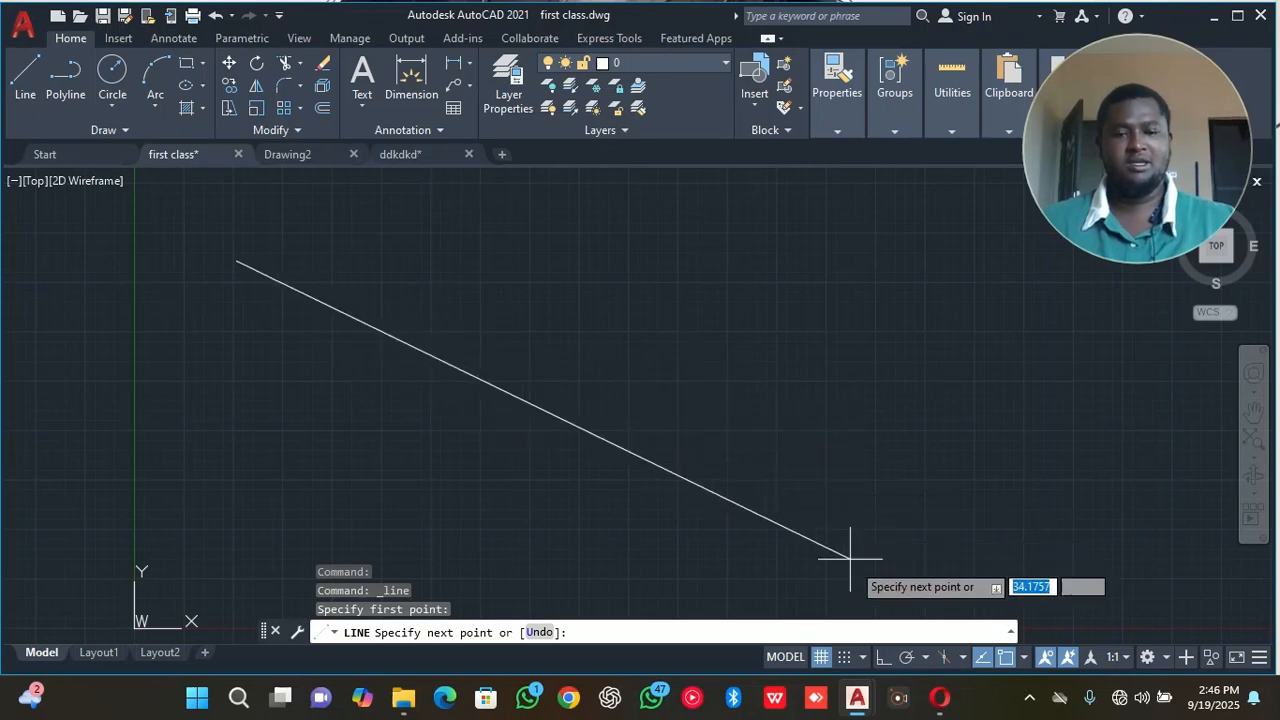
{"action": "left_click", "coordinate": [881, 659]}
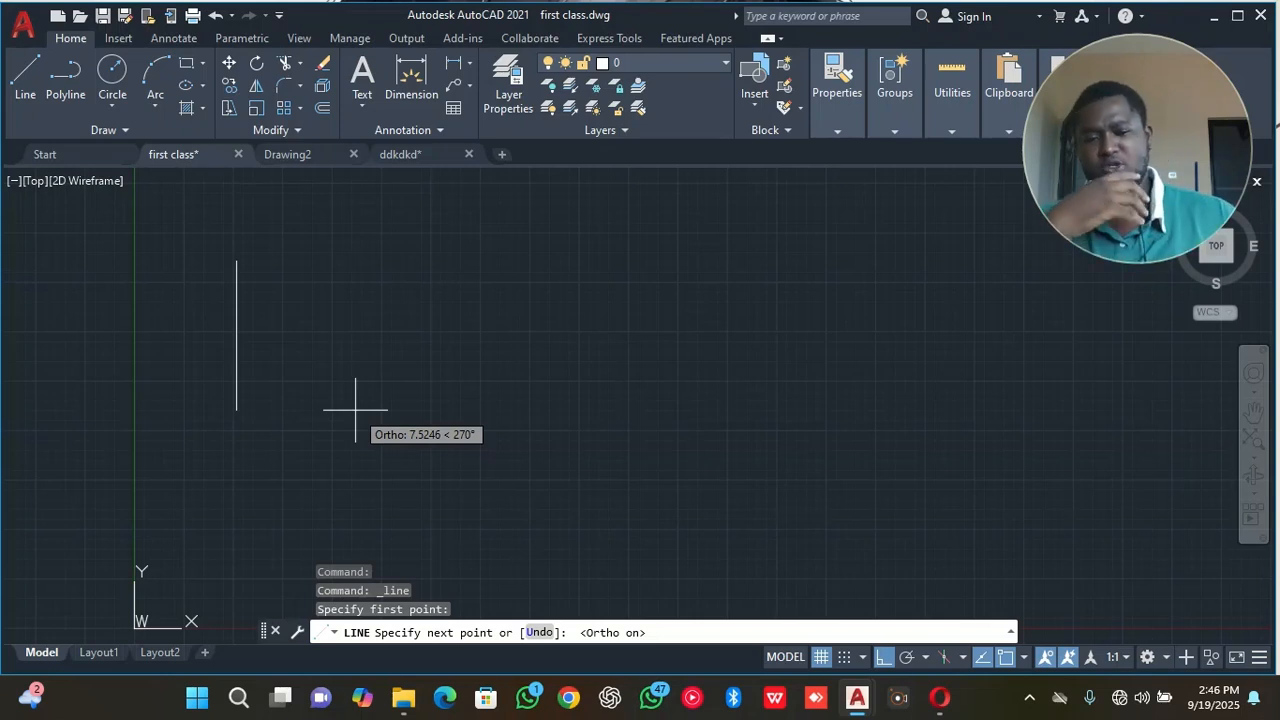
{"action": "left_click", "coordinate": [888, 657]}
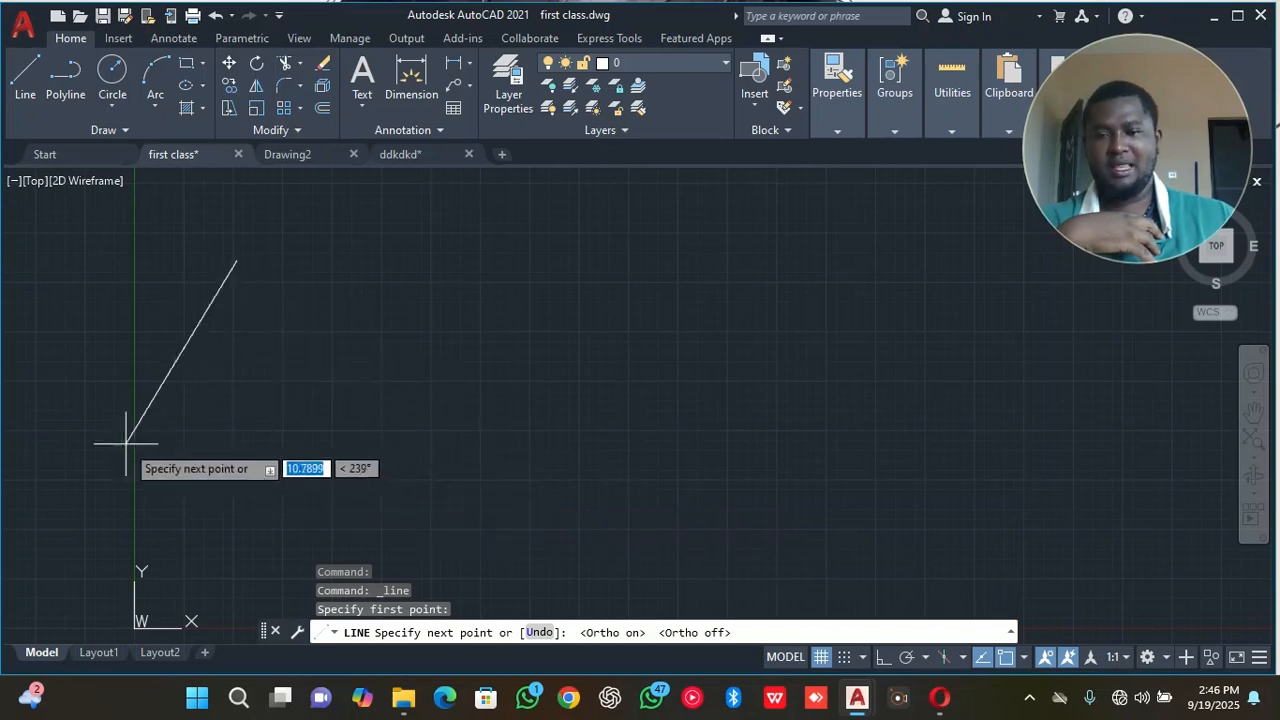
Turn on Ortho mode and finish the line straight down, about 8.5 units long.
{"action": "scroll", "coordinate": [218, 475], "scroll_direction": "up", "scroll_amount": 5}
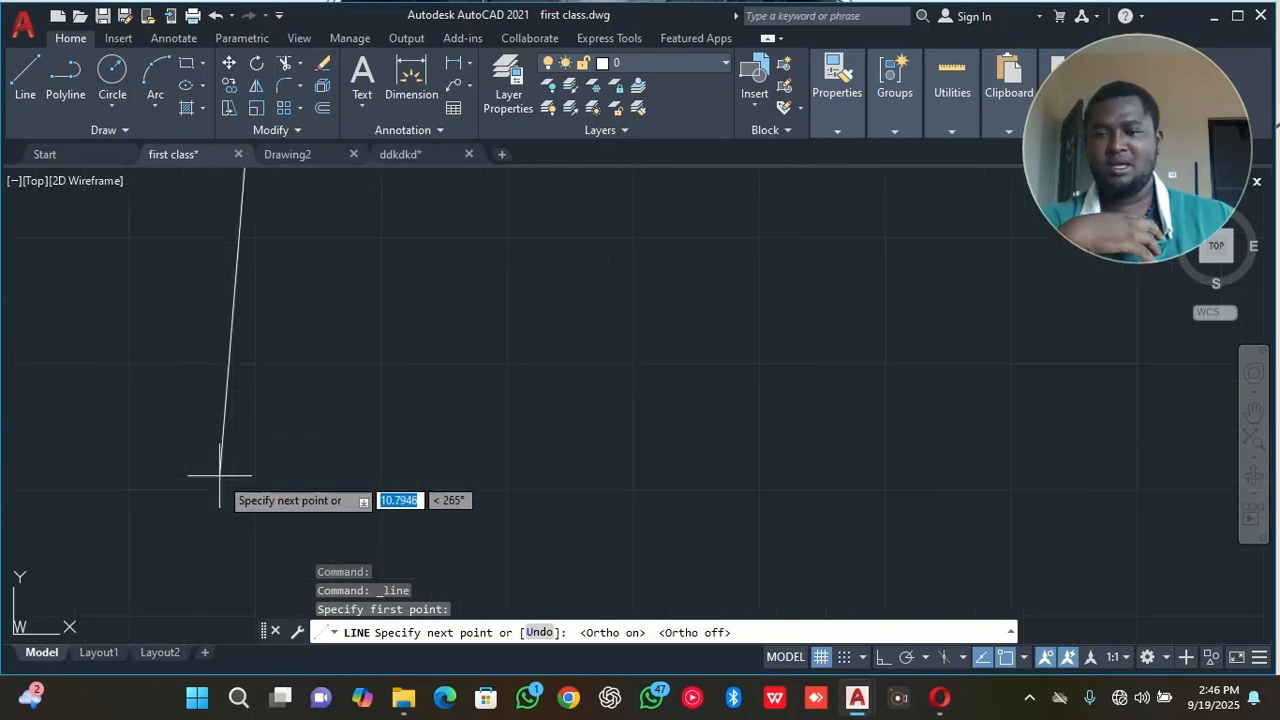
{"action": "scroll", "coordinate": [258, 475], "scroll_direction": "down", "scroll_amount": 5}
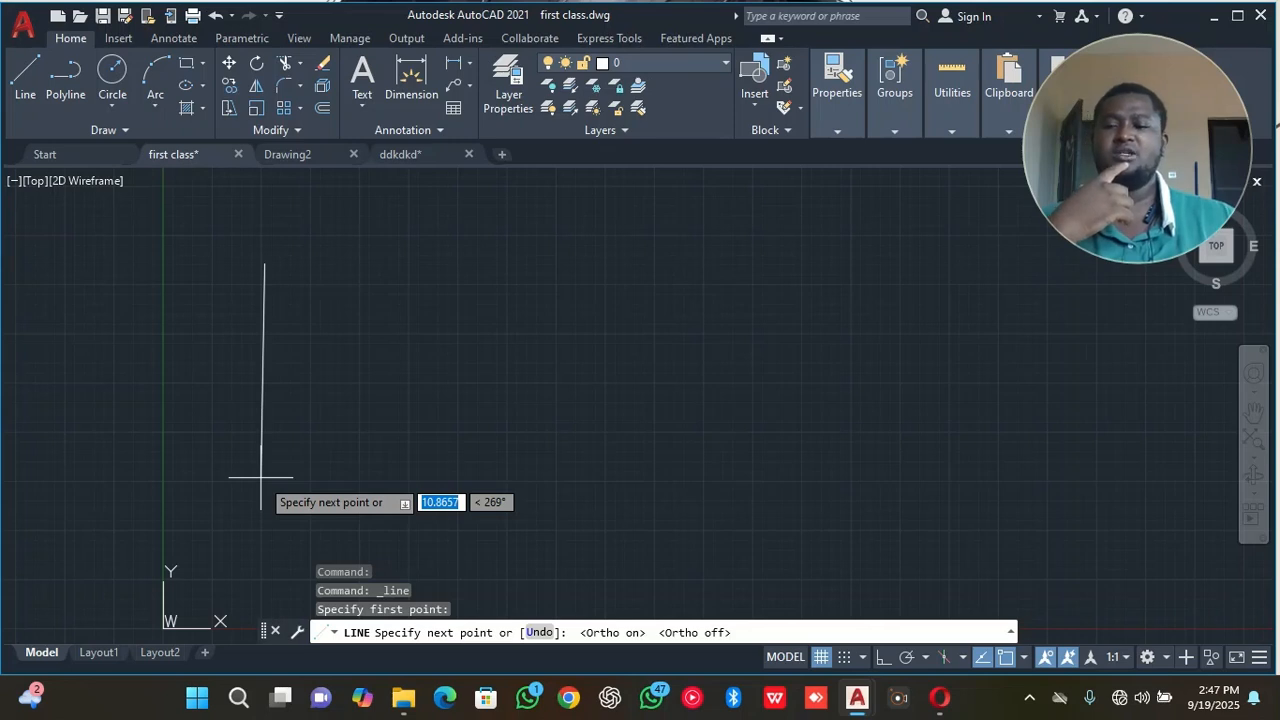
{"action": "mouse_move", "coordinate": [179, 660]}
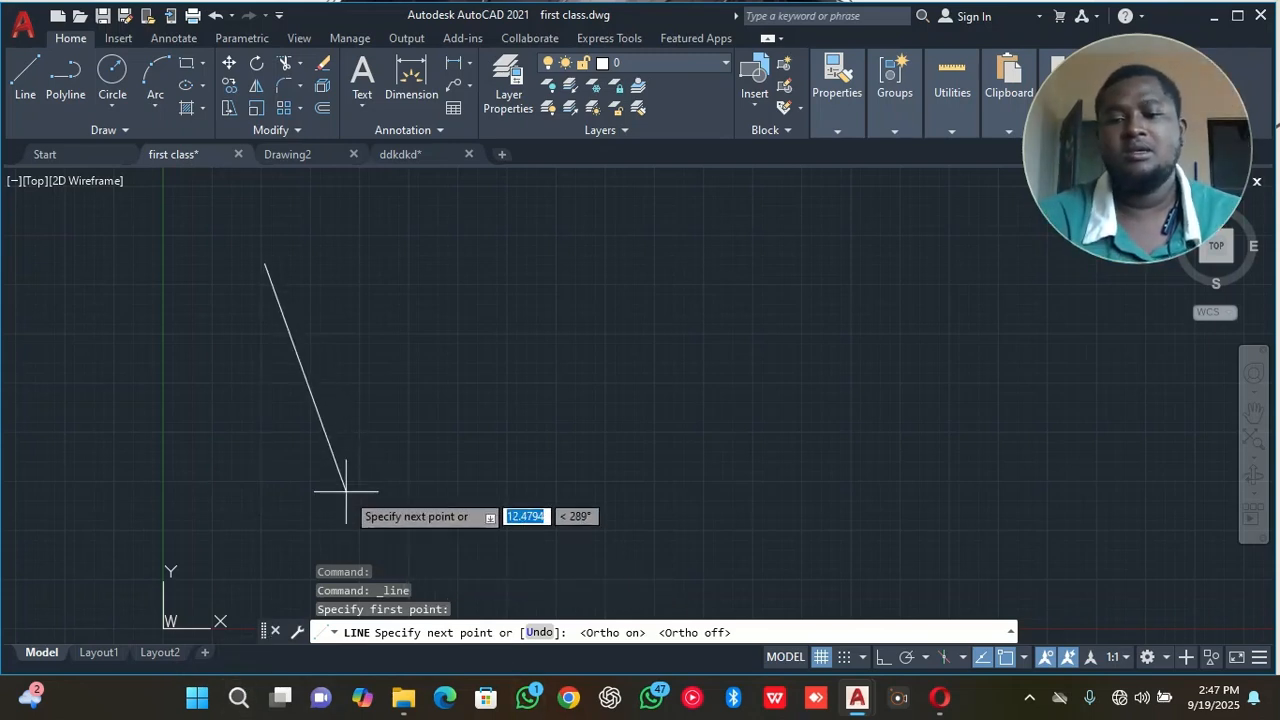
{"action": "scroll", "coordinate": [346, 490], "scroll_direction": "down", "scroll_amount": 4}
{"action": "scroll", "coordinate": [345, 490], "scroll_direction": "up", "scroll_amount": 4}
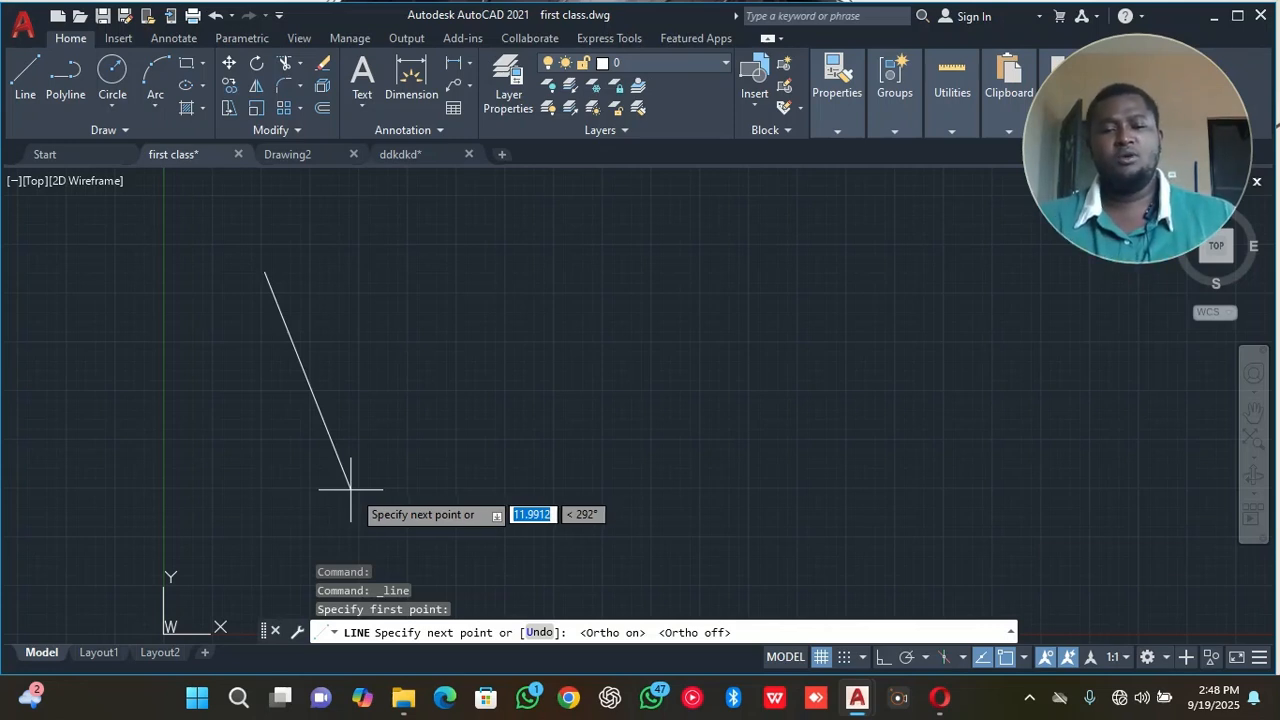
{"action": "left_click", "coordinate": [884, 657]}
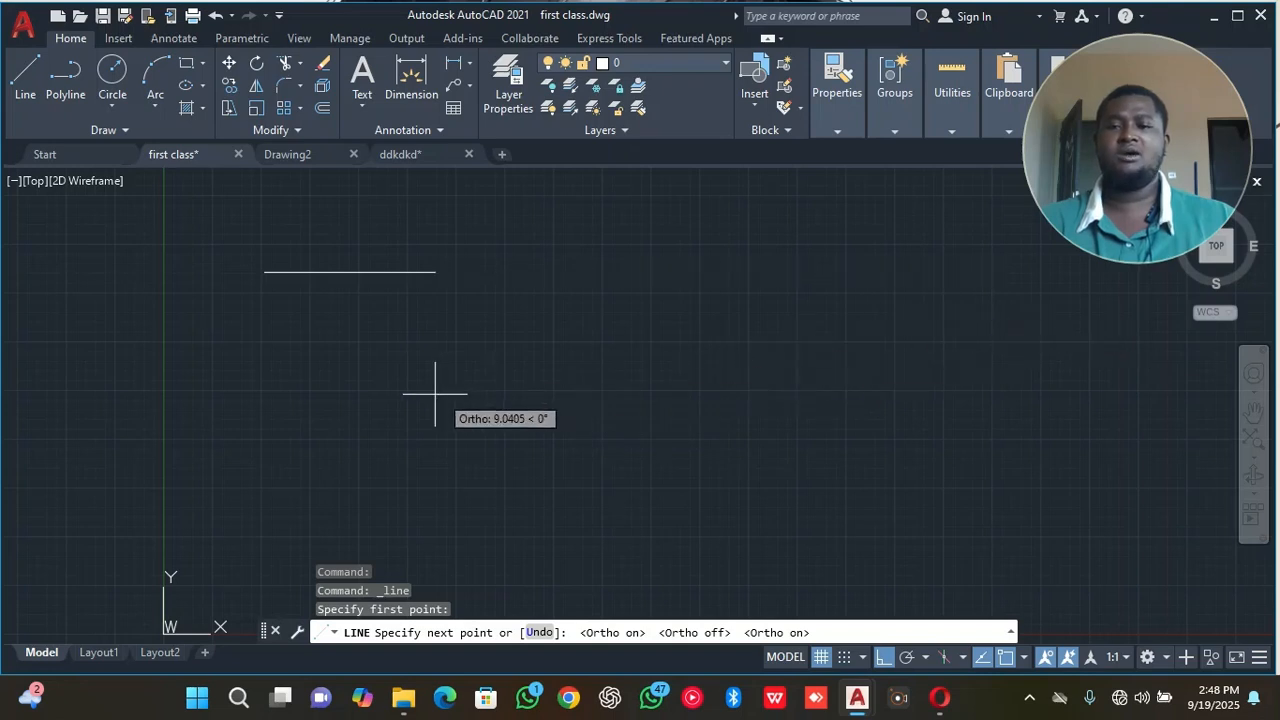
{"action": "left_click", "coordinate": [278, 437]}
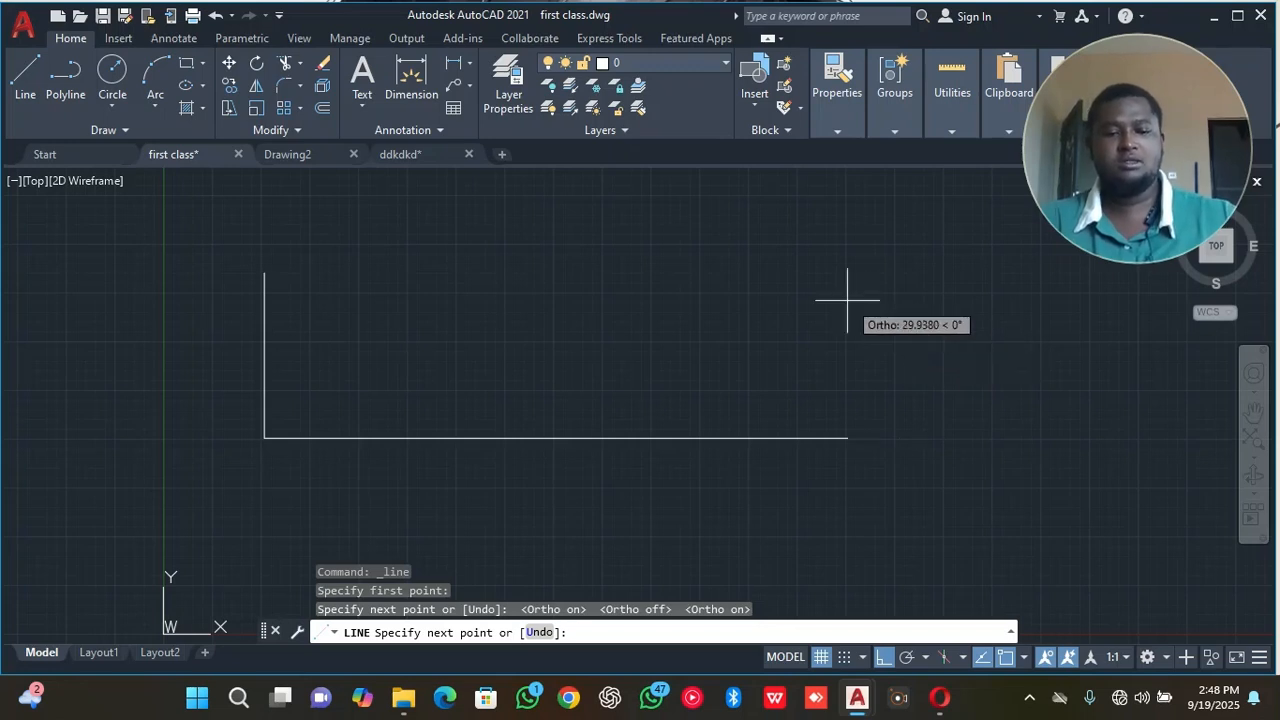
{"action": "key", "text": "Return"}
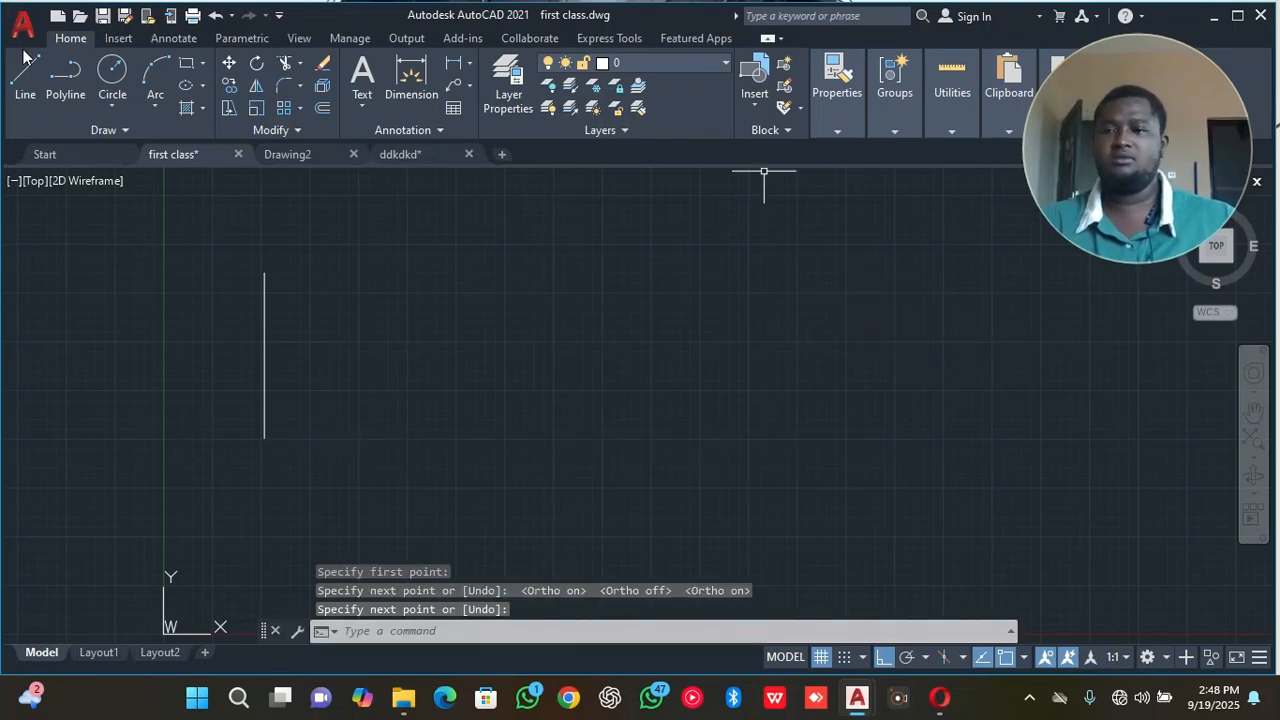
{"action": "left_click", "coordinate": [25, 78]}
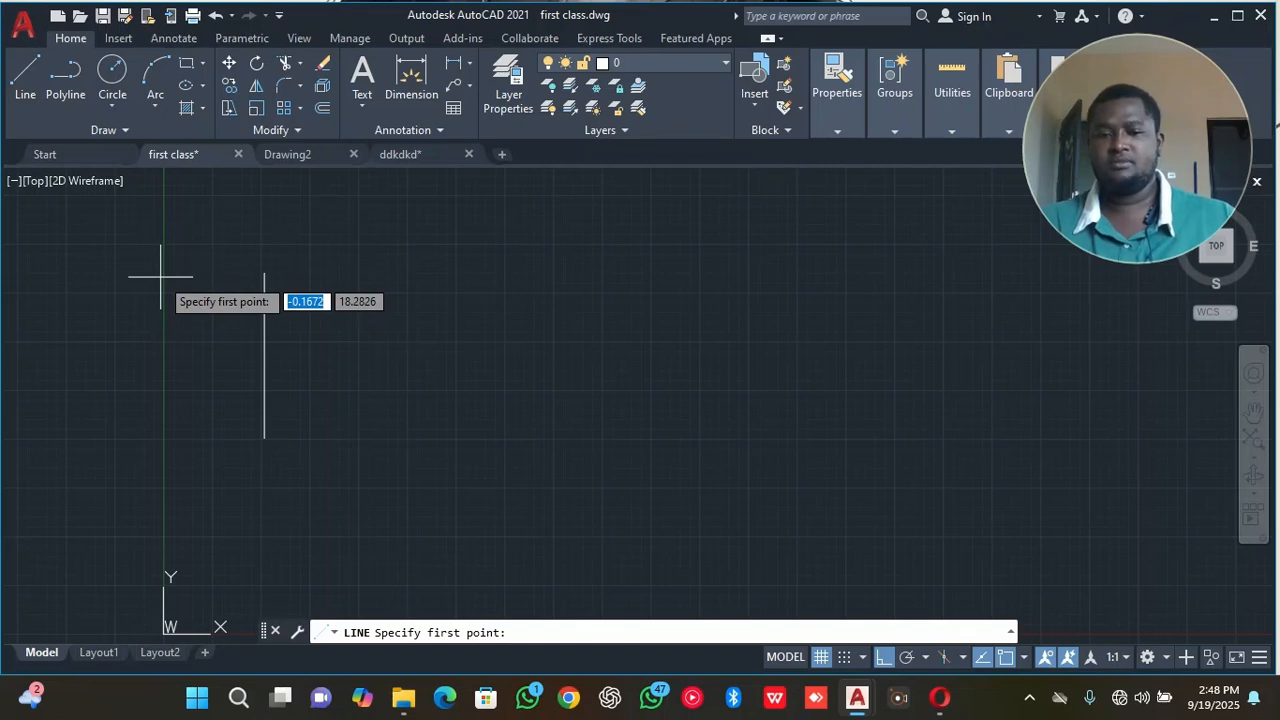
{"action": "left_click", "coordinate": [265, 437]}
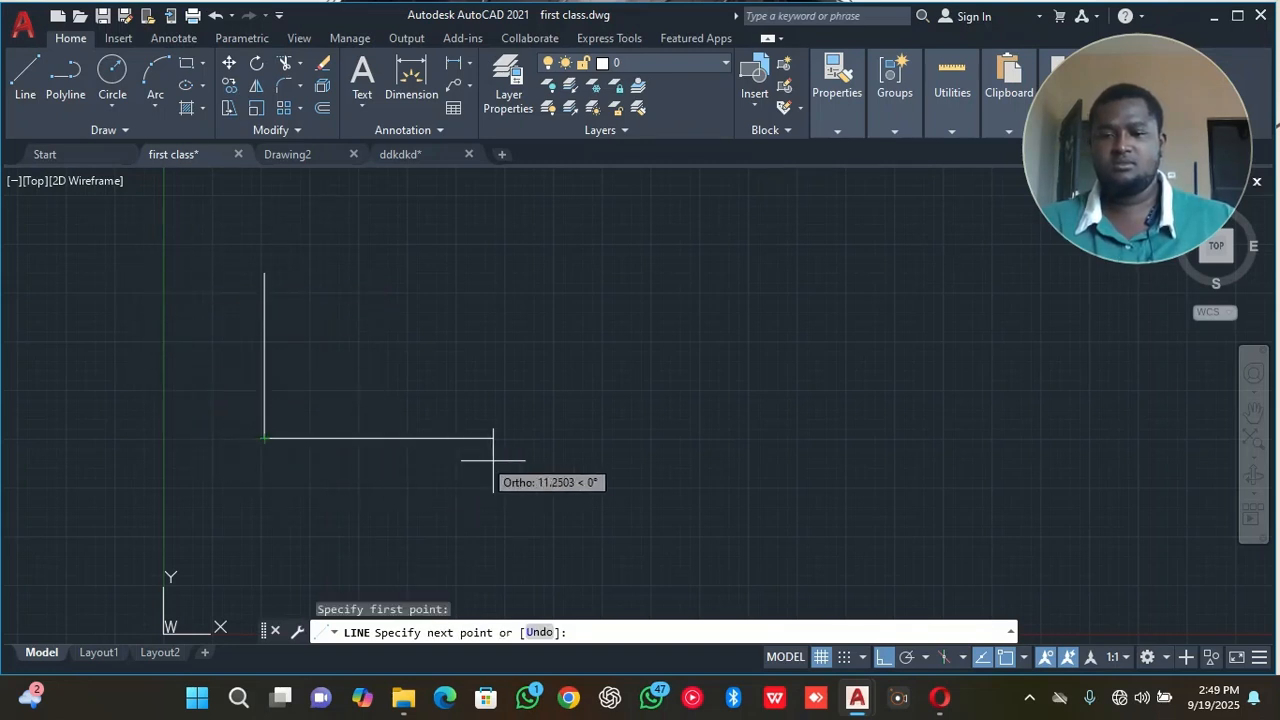
{"action": "right_click", "coordinate": [644, 412]}
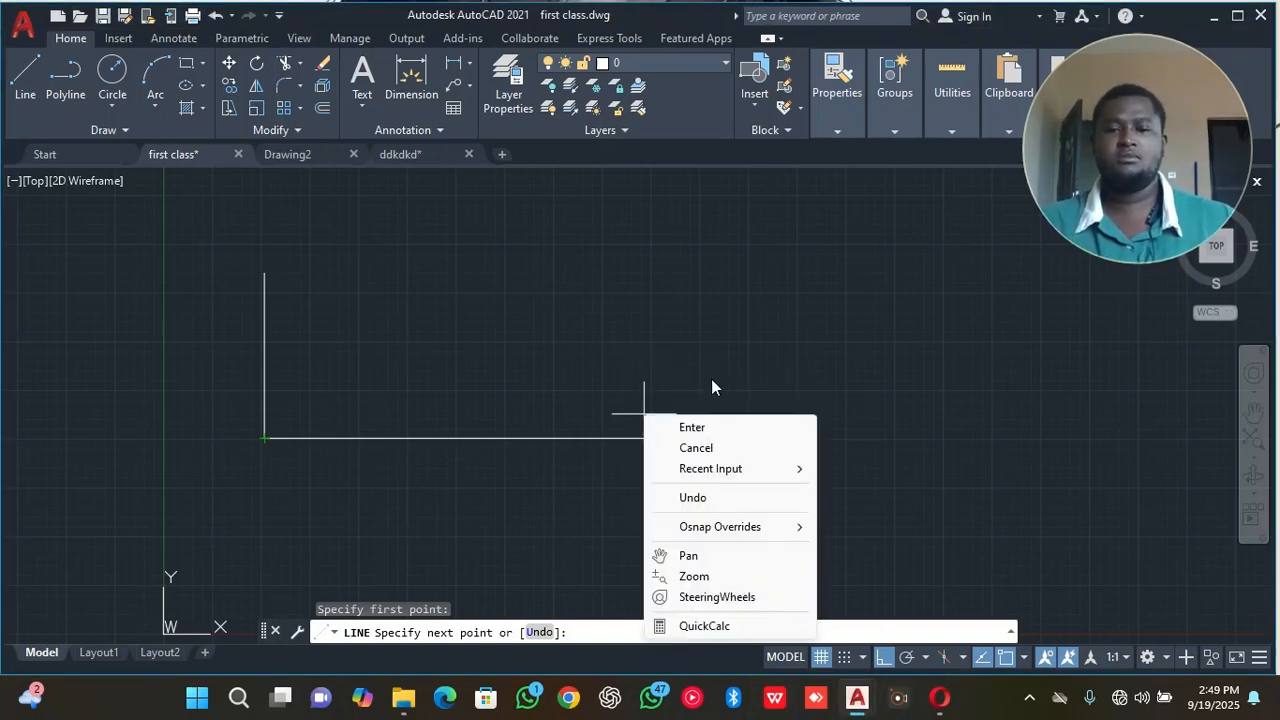
{"action": "left_click", "coordinate": [670, 427]}
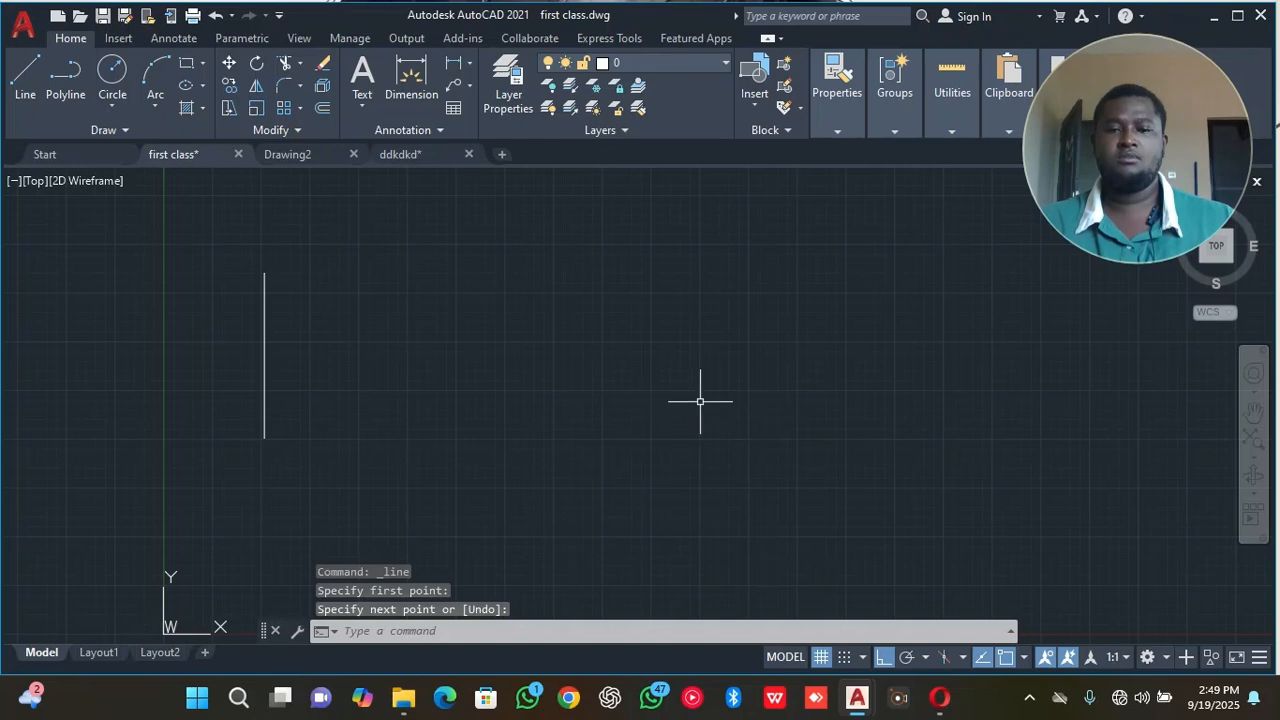
{"action": "left_click", "coordinate": [900, 698]}
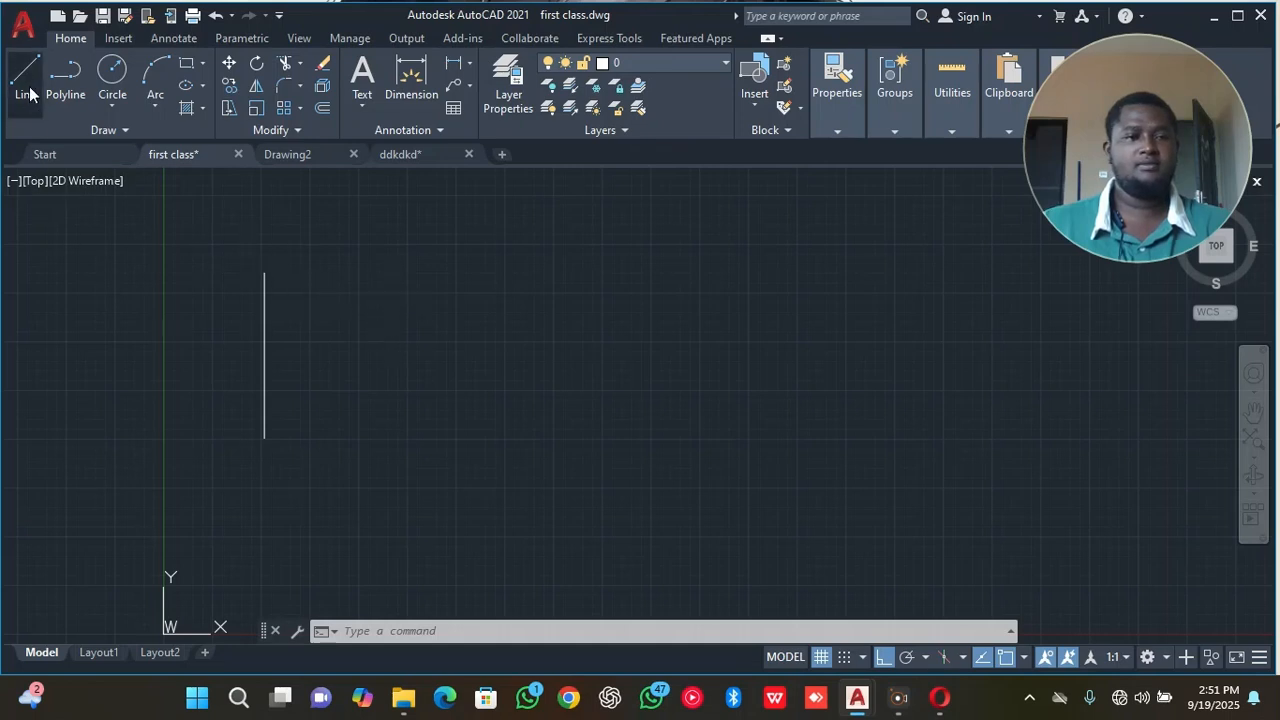
From the vertical line's lower end, draw connected lines 30 units right, 7 units up, and horizontally back left past the vertical line.
{"action": "left_click", "coordinate": [30, 94]}
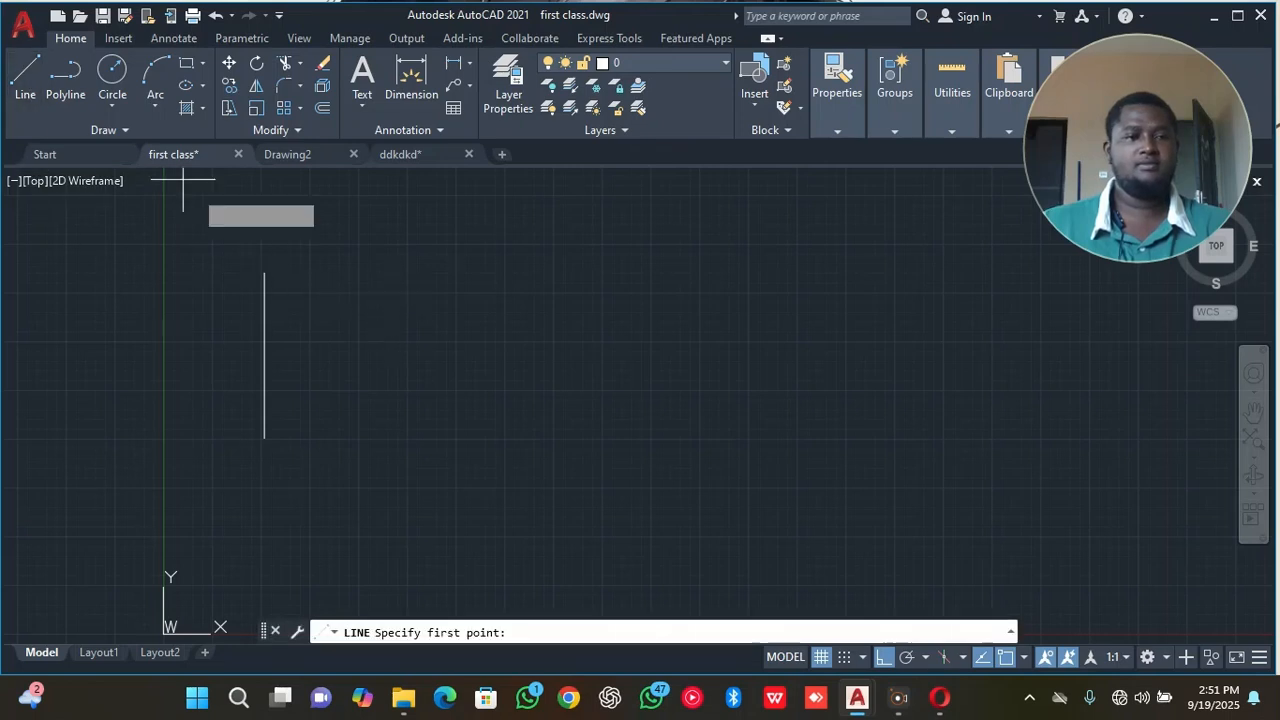
{"action": "left_click", "coordinate": [264, 437]}
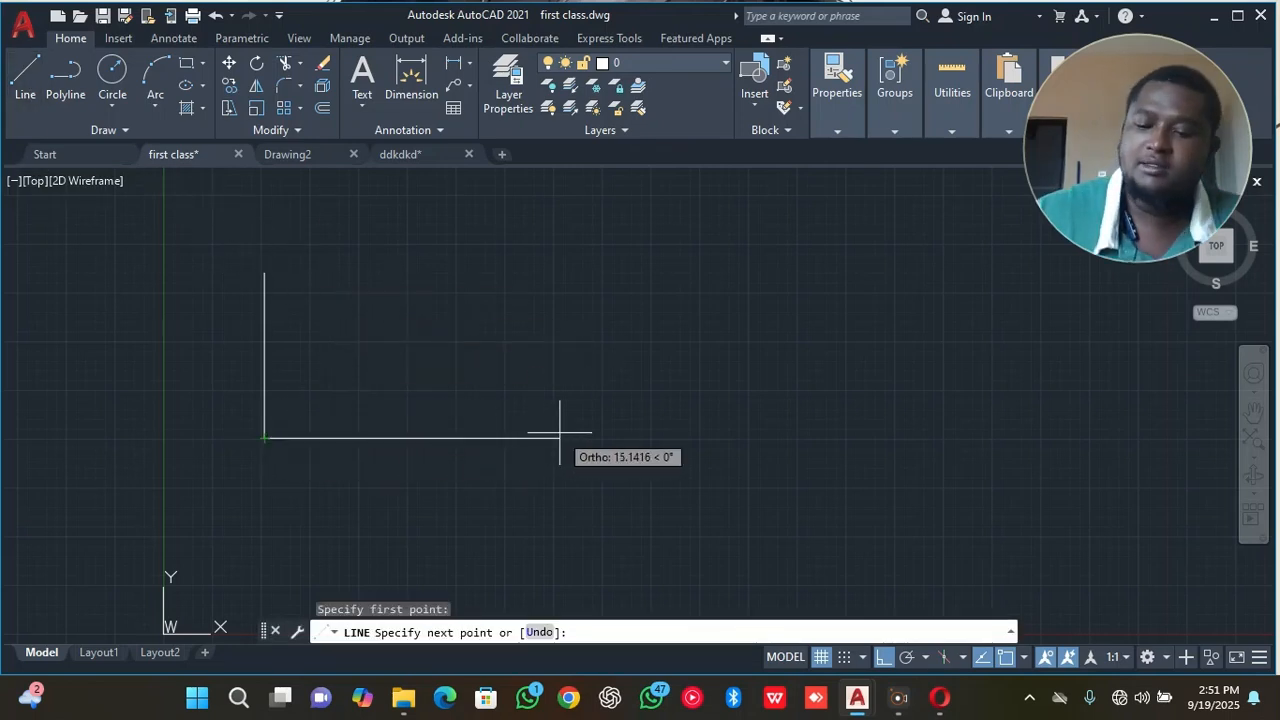
{"action": "type", "text": "30"}
{"action": "key", "text": "Return"}
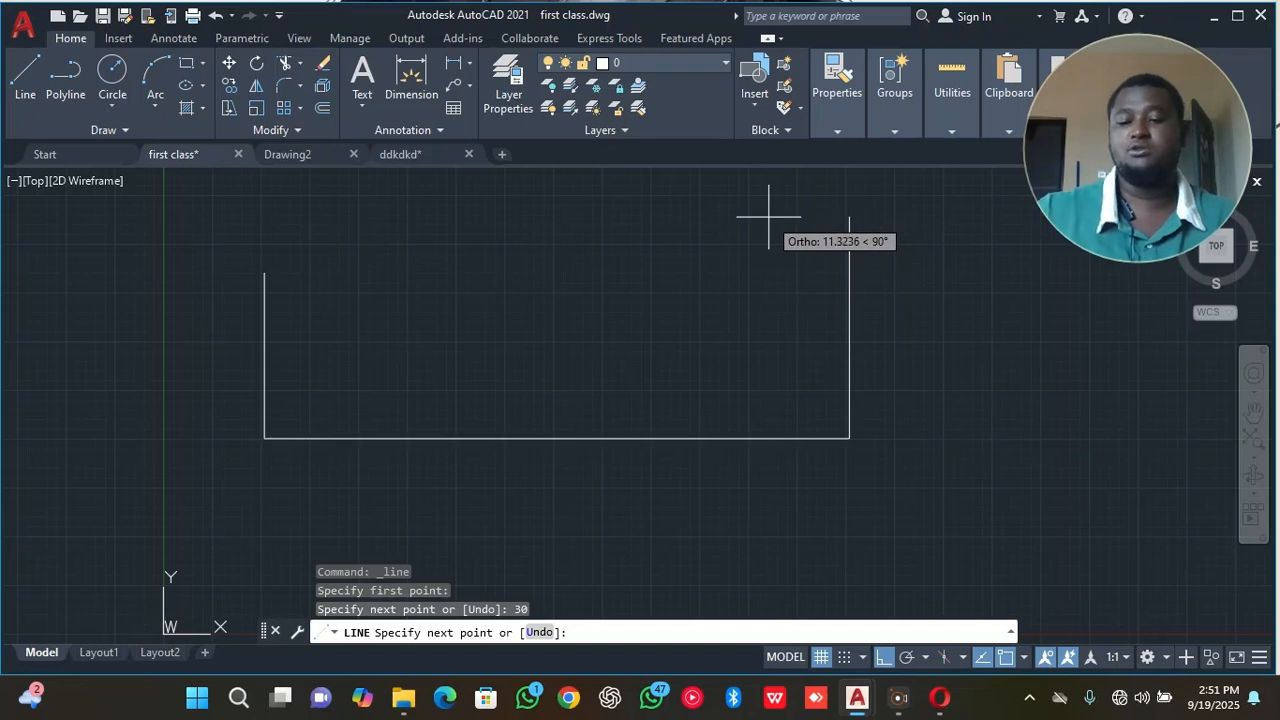
{"action": "type", "text": "7"}
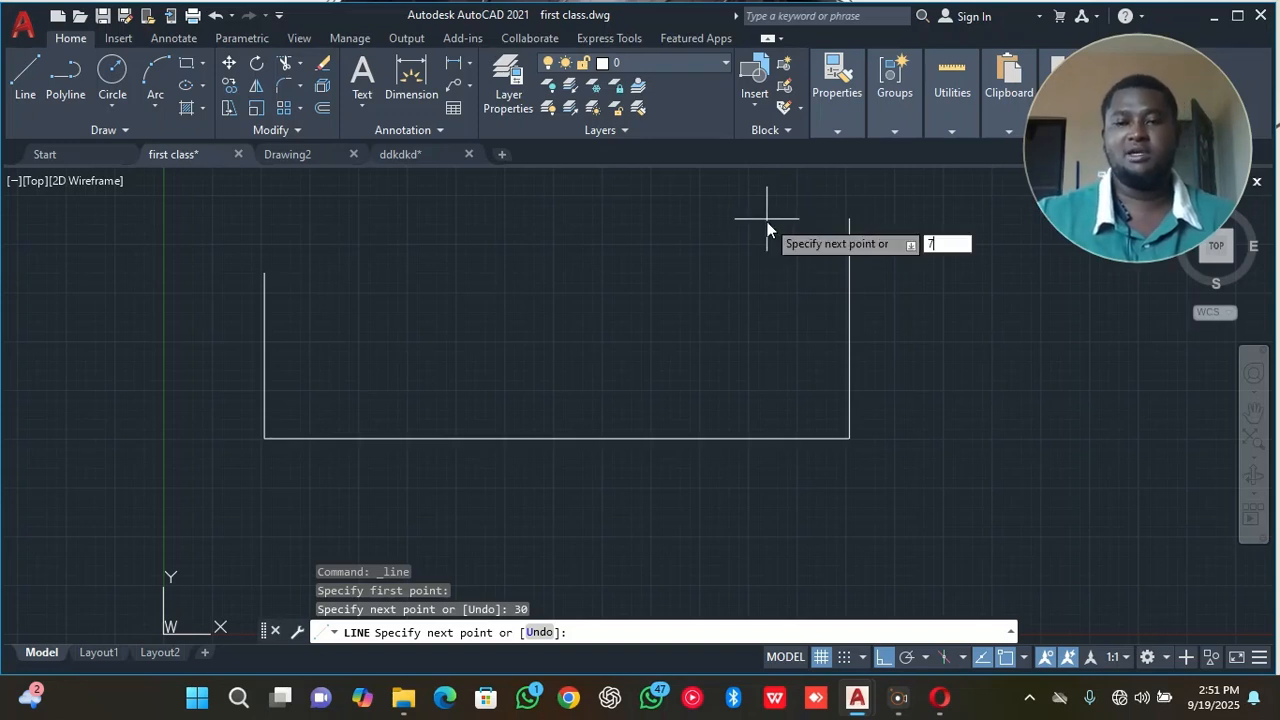
{"action": "key", "text": "Return"}
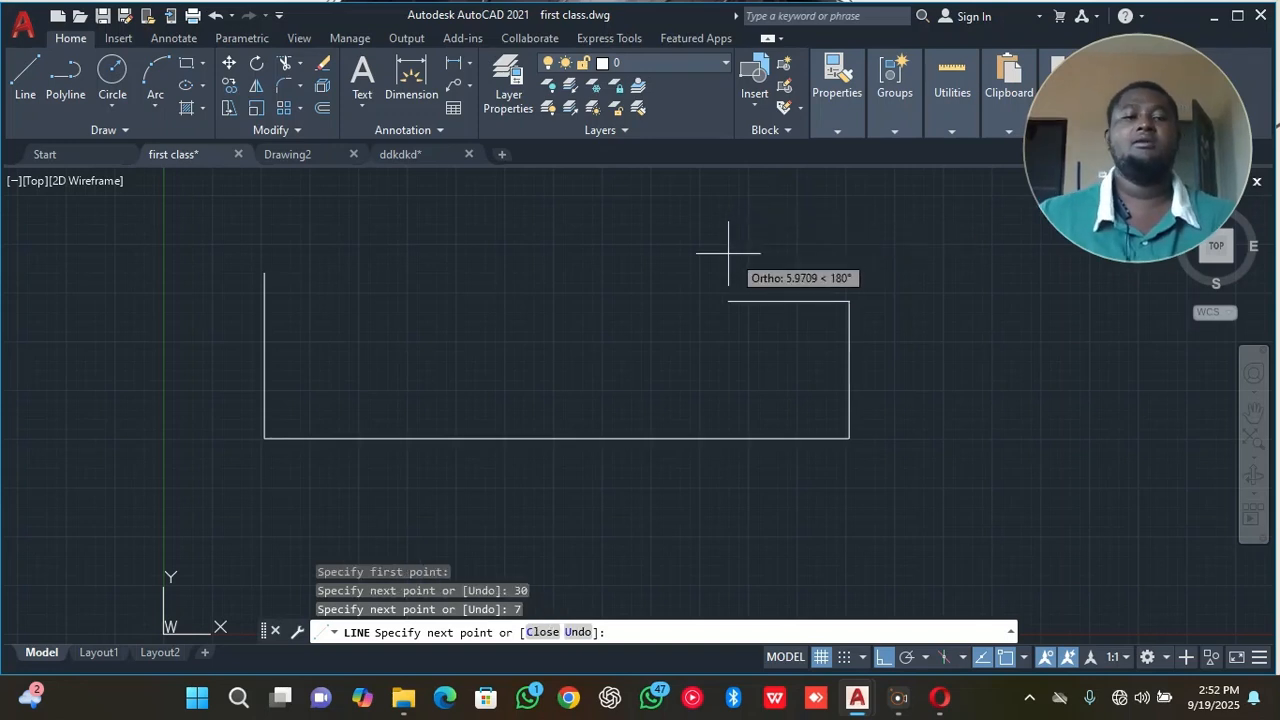
{"action": "left_click", "coordinate": [128, 318]}
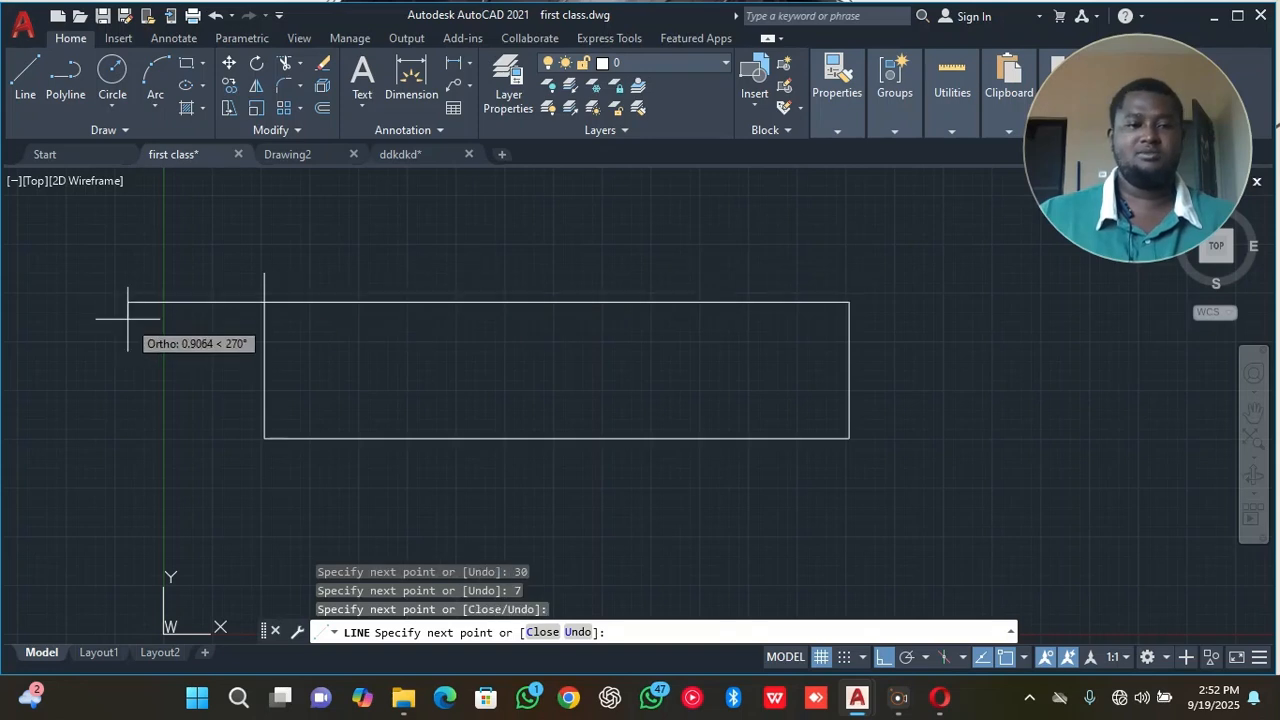
{"action": "right_click", "coordinate": [155, 267]}
{"action": "left_click", "coordinate": [200, 279]}
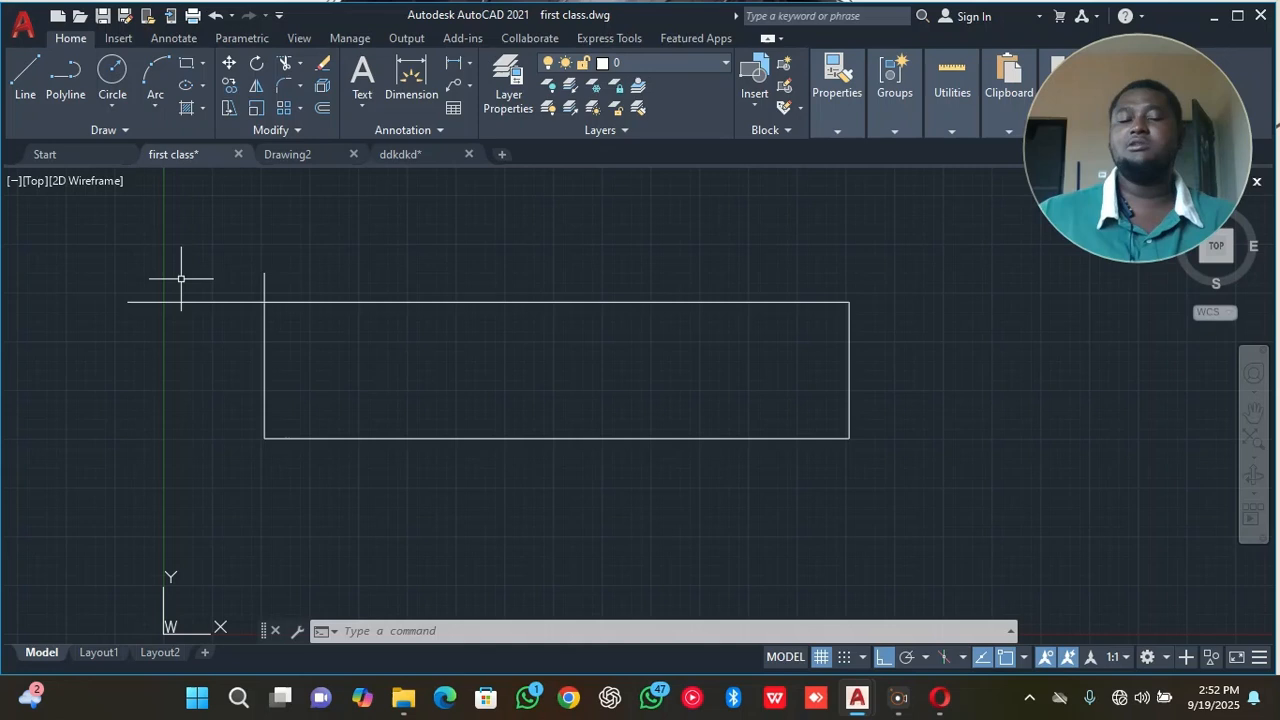
Select the upper horizontal, left vertical and lower horizontal lines one after another, and deselect everything.
{"action": "left_click", "coordinate": [367, 280]}
{"action": "left_click", "coordinate": [365, 341]}
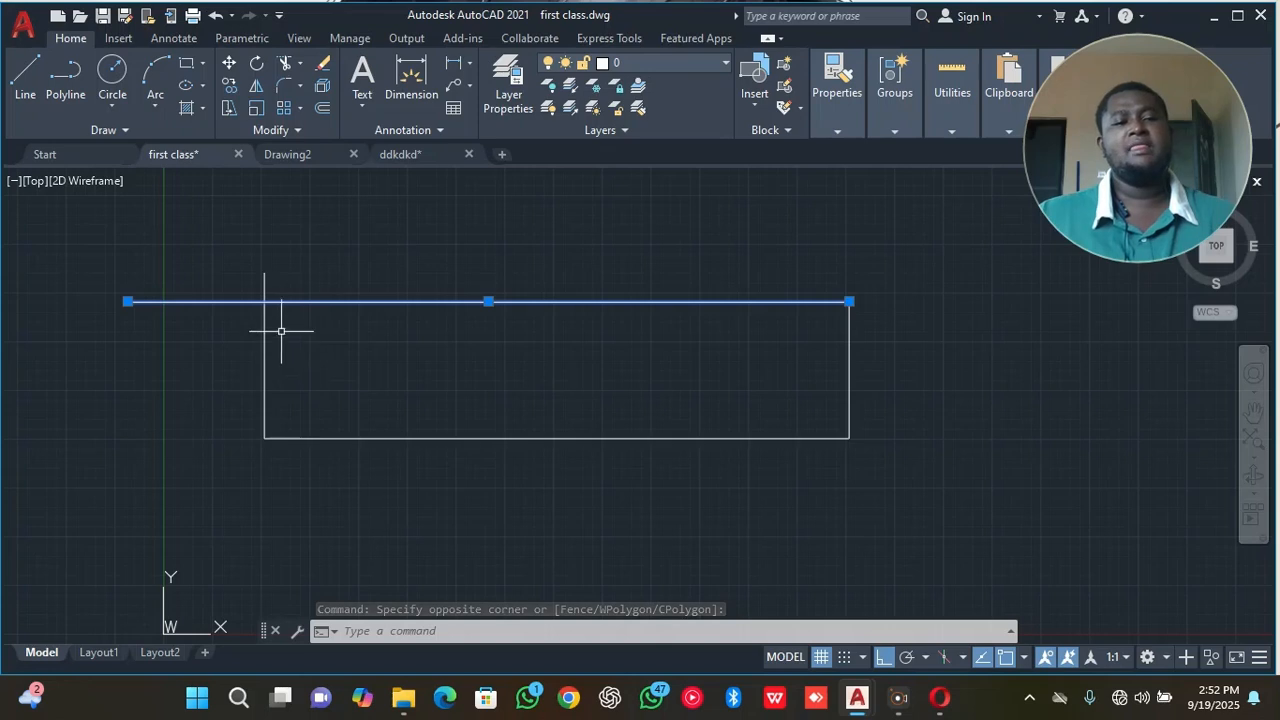
{"action": "left_click", "coordinate": [296, 362]}
{"action": "left_click", "coordinate": [248, 378]}
{"action": "left_click_drag", "start_coordinate": [420, 385], "coordinate": [383, 471]}
{"action": "left_click", "coordinate": [362, 503]}
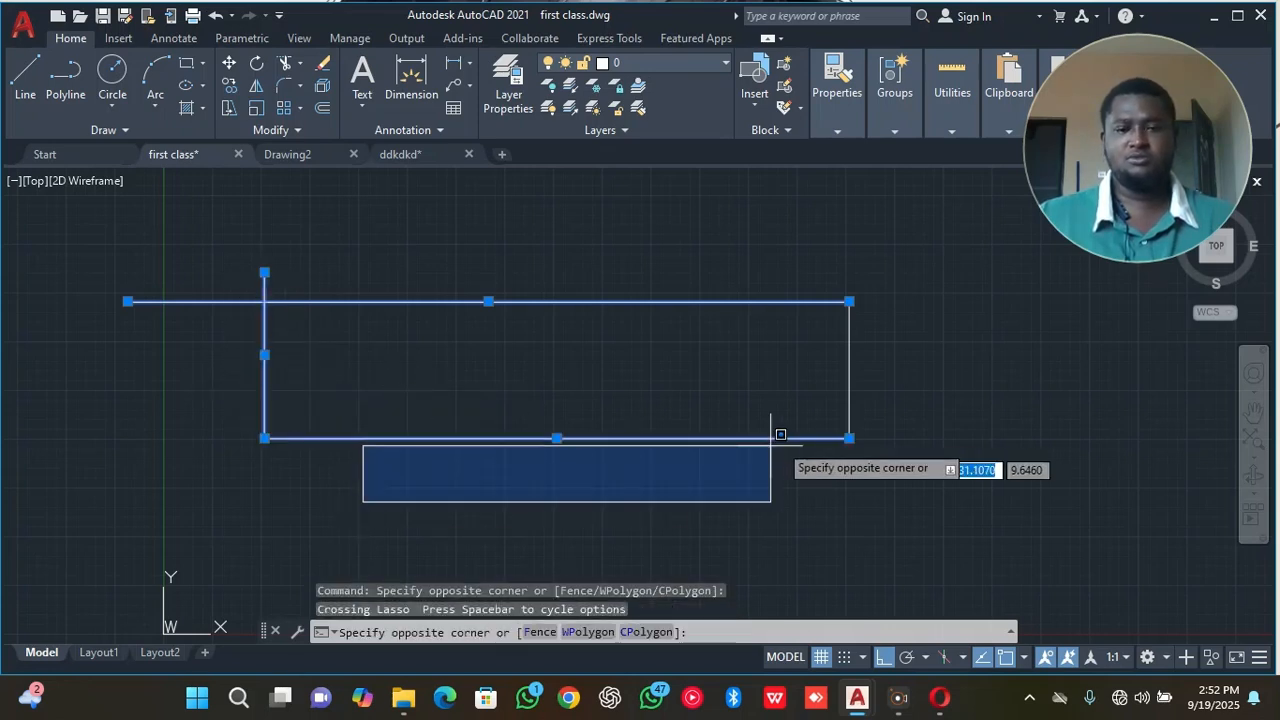
{"action": "left_click", "coordinate": [738, 493]}
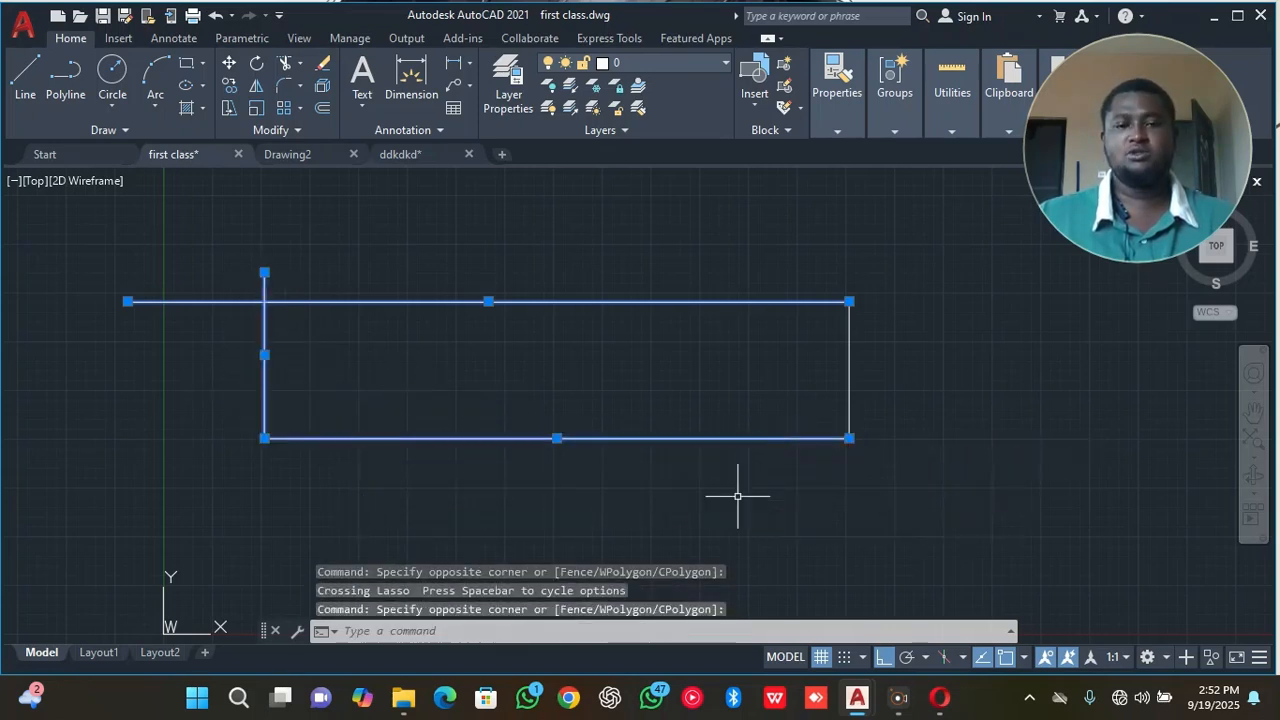
{"action": "scroll", "coordinate": [839, 373], "scroll_direction": "down", "scroll_amount": 3}
{"action": "scroll", "coordinate": [839, 373], "scroll_direction": "up", "scroll_amount": 4}
{"action": "right_click", "coordinate": [843, 370]}
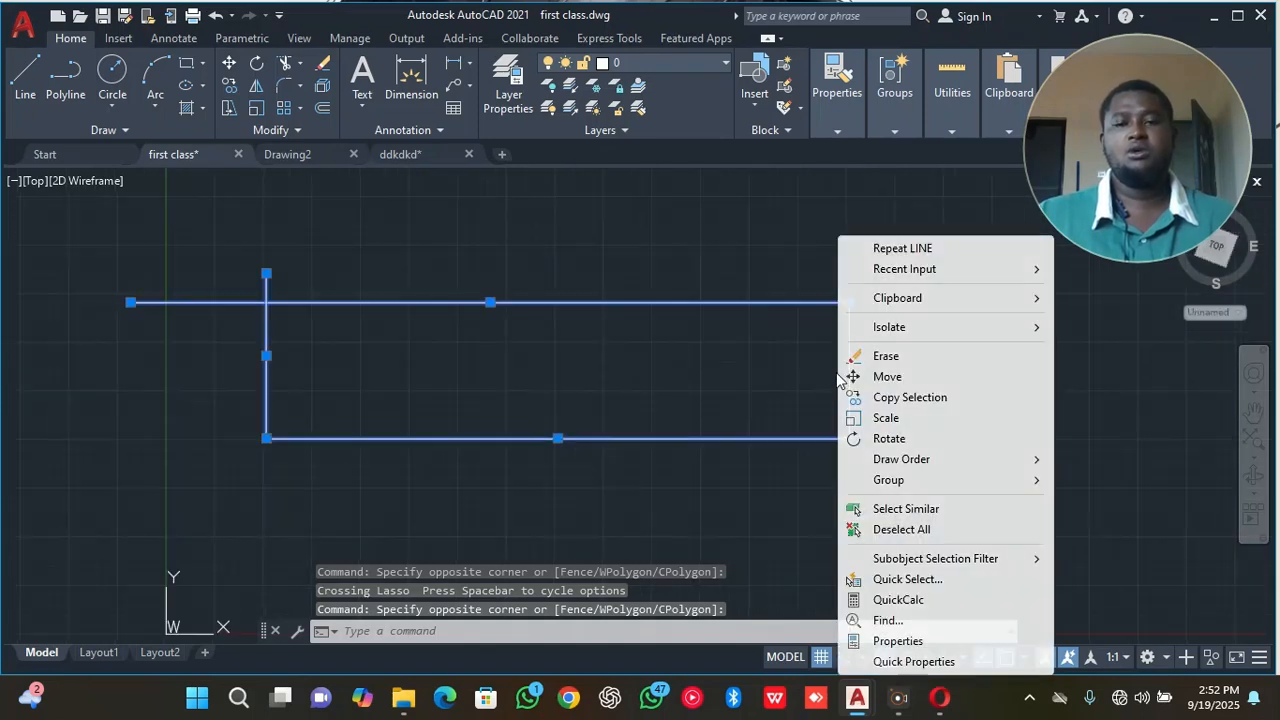
{"action": "left_click", "coordinate": [910, 532]}
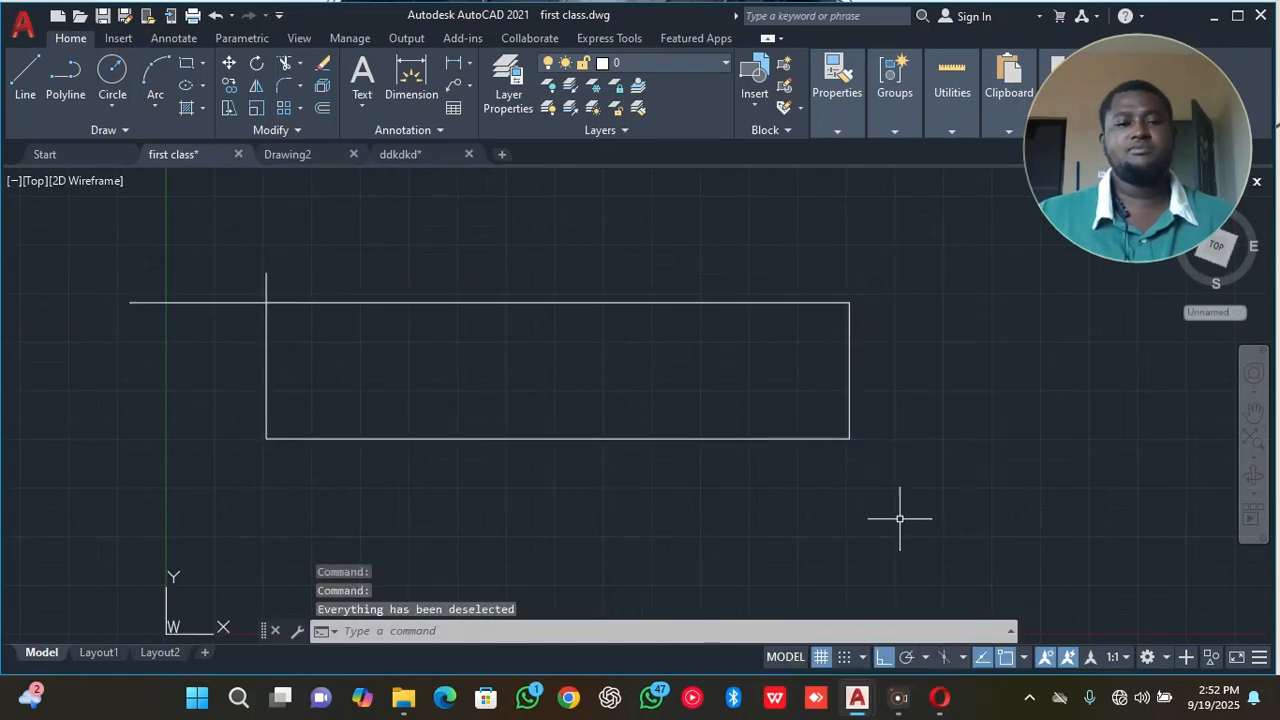
Start a polyline in the empty area to the right of the rectangle with a 30-unit segment straight down.
{"action": "mouse_move", "coordinate": [894, 486]}
{"action": "middle_mouse_down"}
{"action": "mouse_move", "coordinate": [828, 504]}
{"action": "mouse_move", "coordinate": [483, 517]}
{"action": "mouse_move", "coordinate": [174, 511]}
{"action": "mouse_move", "coordinate": [122, 414]}
{"action": "middle_mouse_up"}
{"action": "left_click", "coordinate": [65, 78]}
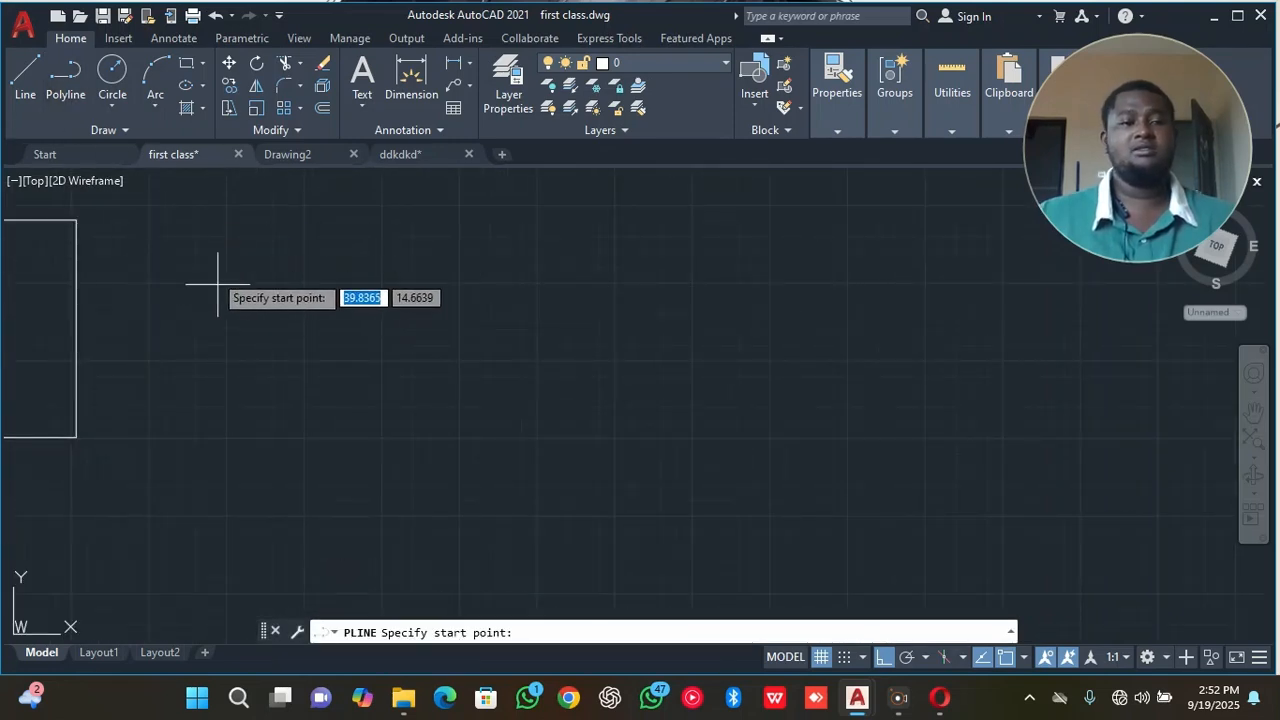
{"action": "left_click", "coordinate": [234, 196]}
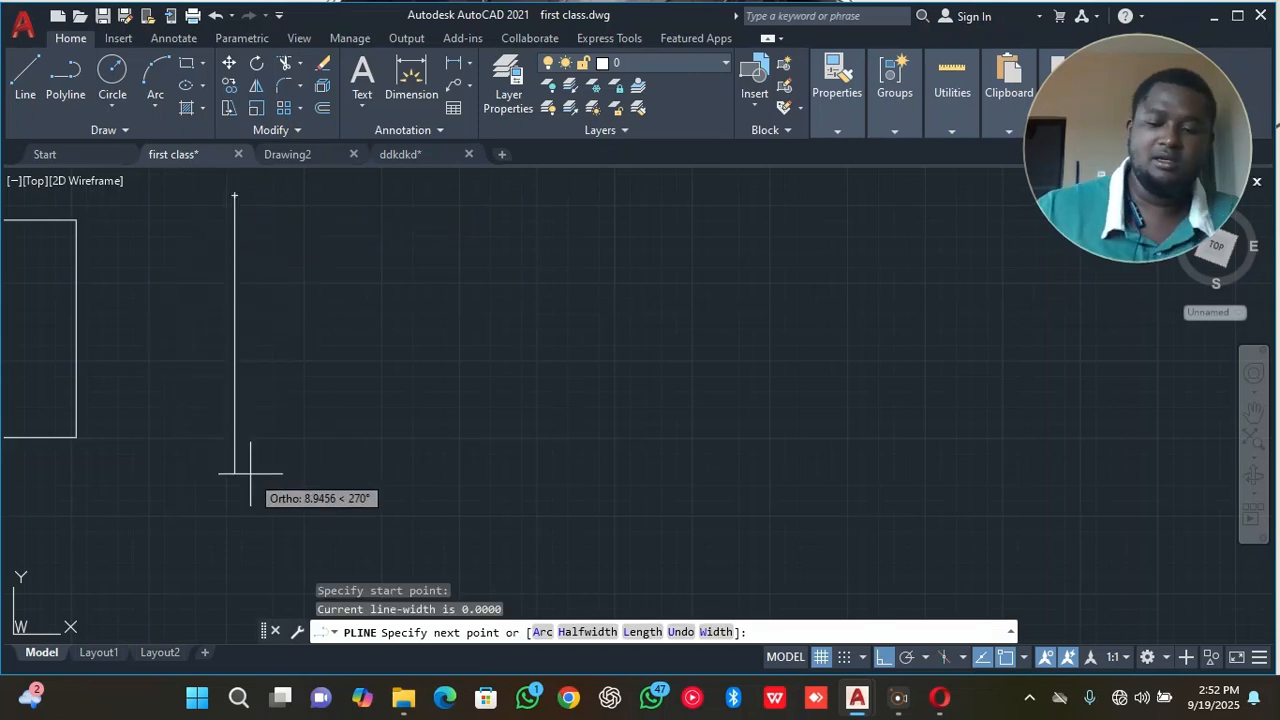
{"action": "type", "text": "3"}
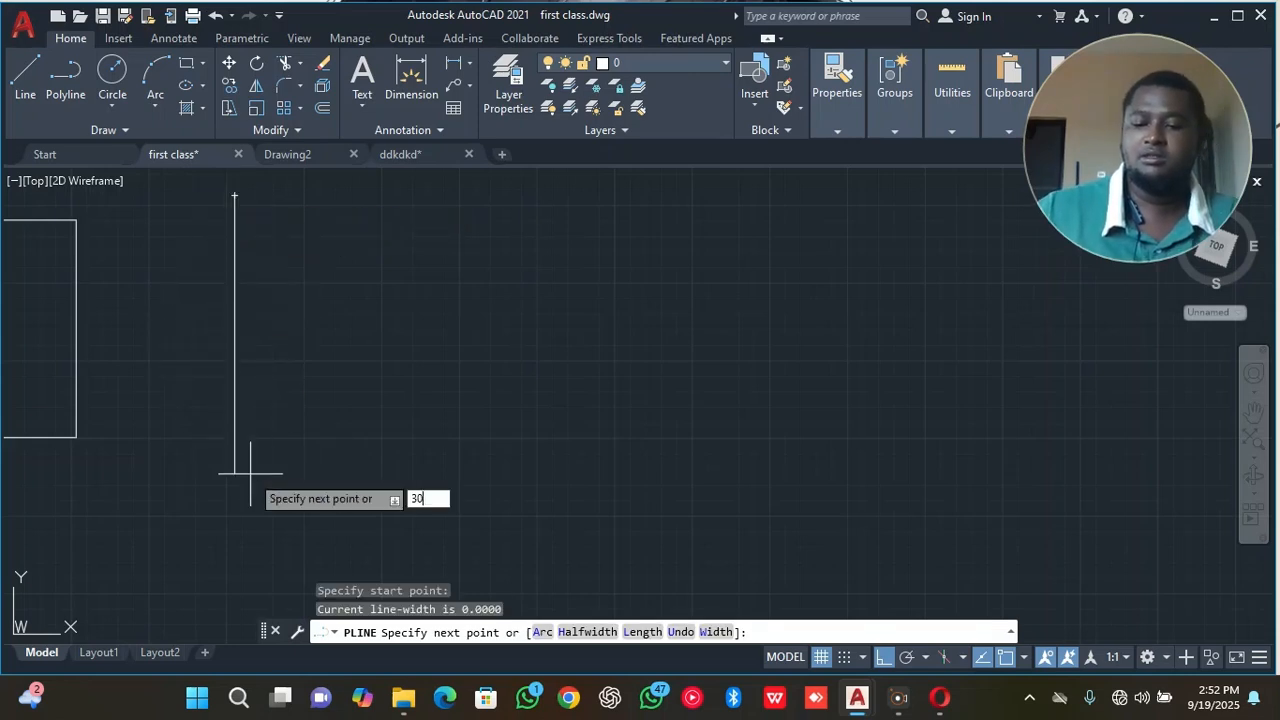
{"action": "type", "text": "0"}
{"action": "key", "text": "Return"}
Extend the polyline with a 30-unit segment horizontally to the right from the lower end of the vertical segment.
{"action": "scroll", "coordinate": [250, 456], "scroll_direction": "down", "scroll_amount": 4}
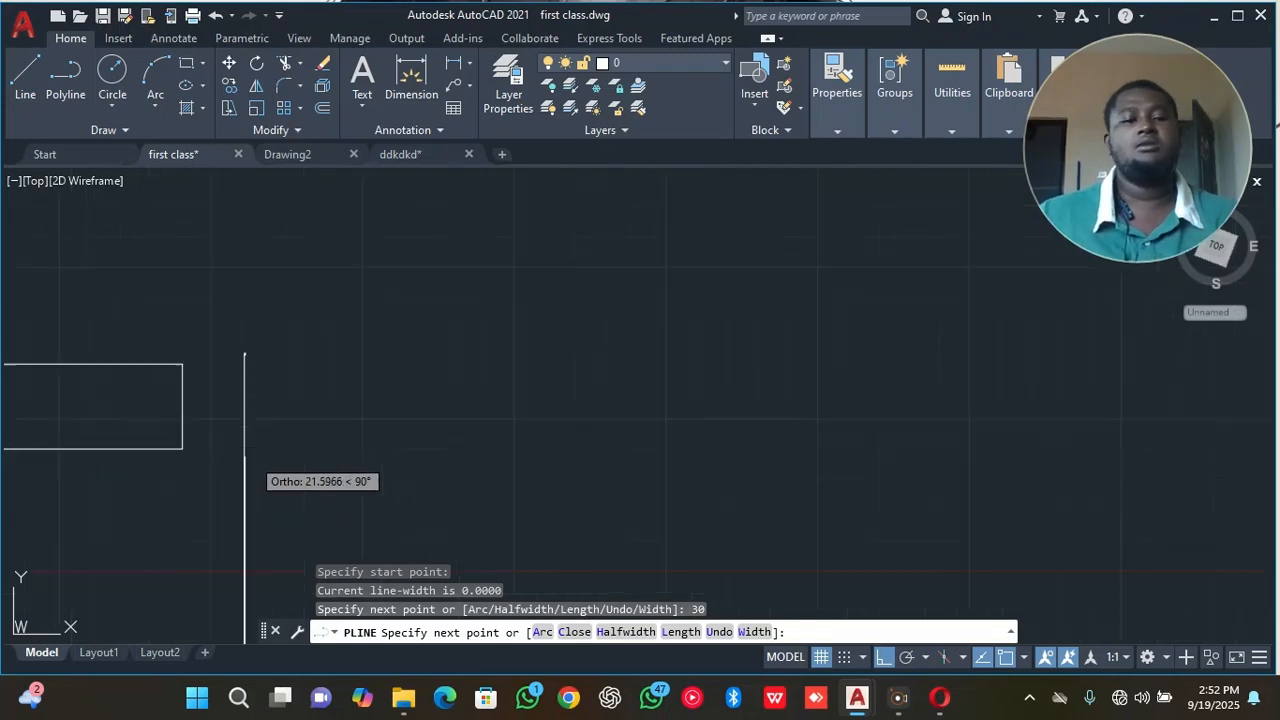
{"action": "middle_click_drag", "start_coordinate": [260, 446], "coordinate": [195, 240]}
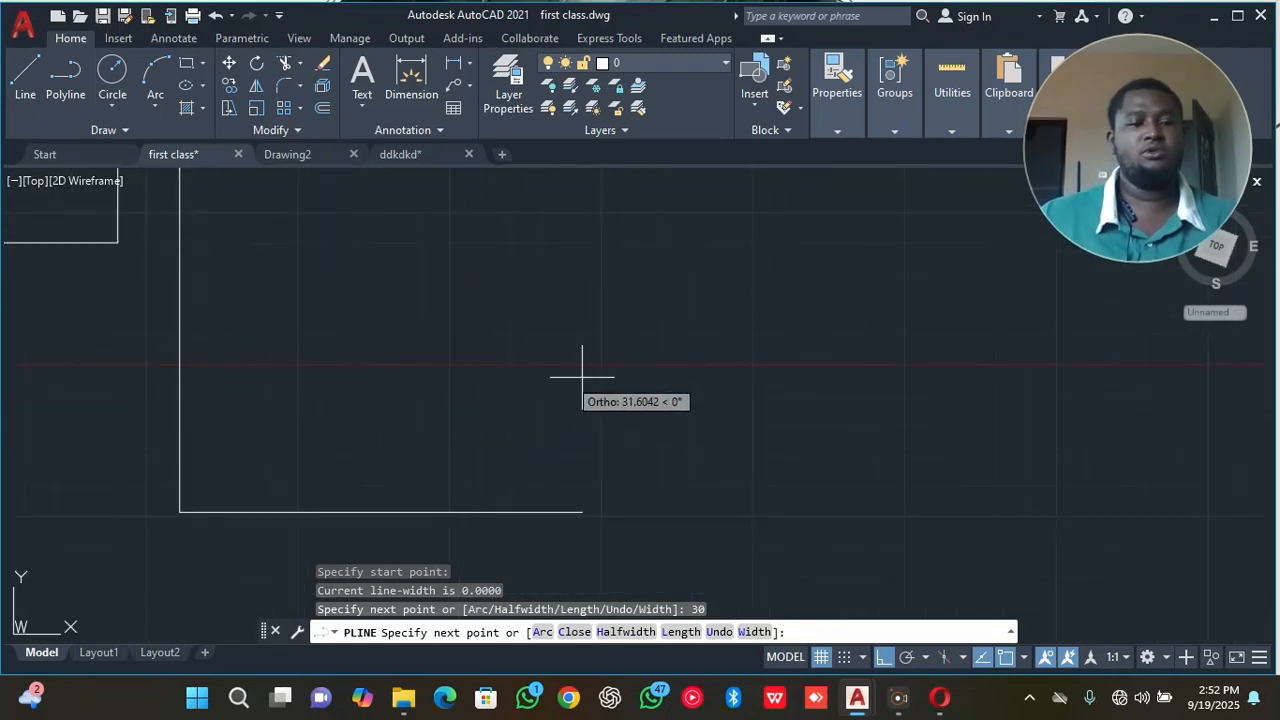
{"action": "type", "text": "3"}
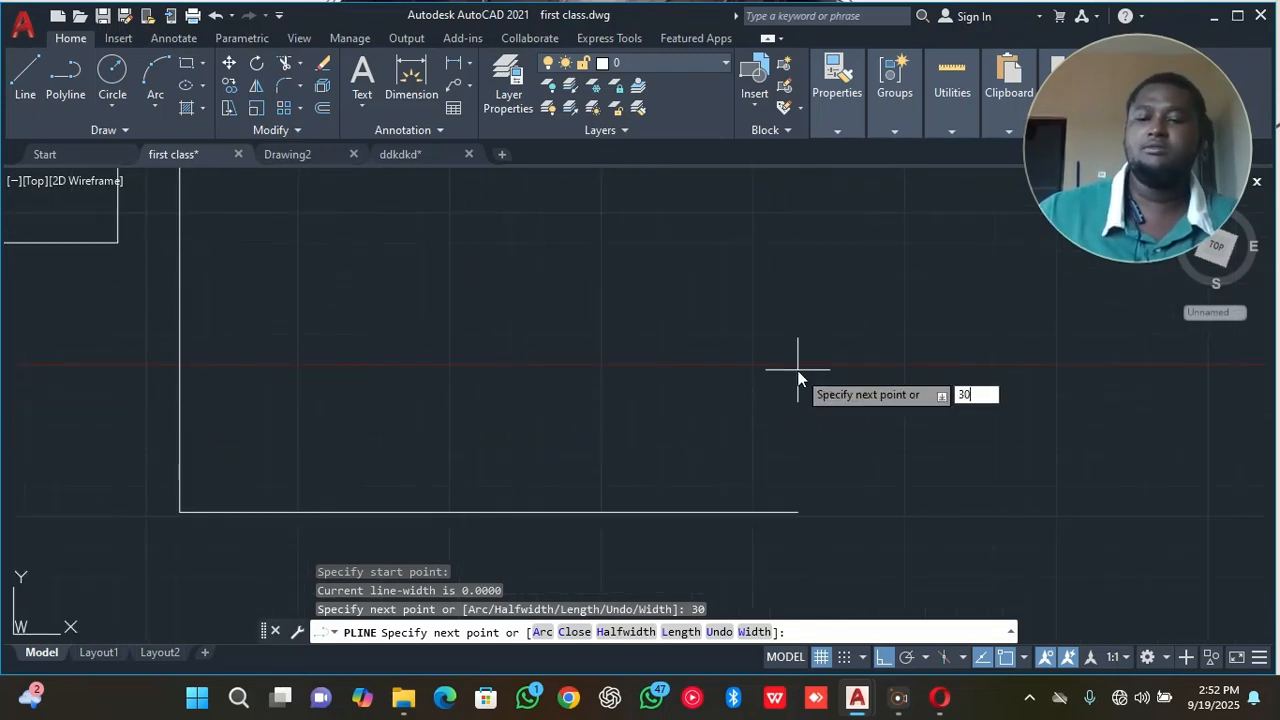
{"action": "type", "text": "0"}
{"action": "key", "text": "Return"}
Complete the 30-unit square with a 30-unit segment upward and one back left to the start, and end the polyline.
{"action": "scroll", "coordinate": [846, 349], "scroll_direction": "down", "scroll_amount": 1}
{"action": "middle_click_drag", "start_coordinate": [846, 349], "coordinate": [700, 437]}
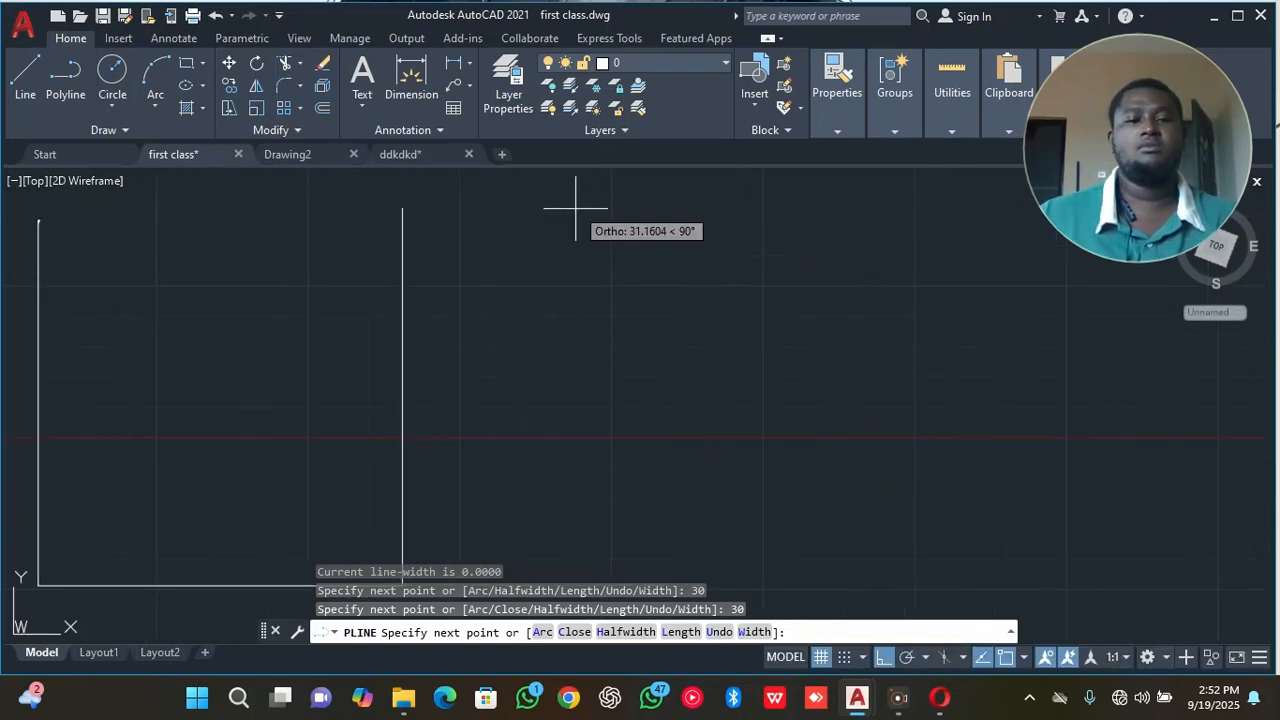
{"action": "type", "text": "30"}
{"action": "key", "text": "Return"}
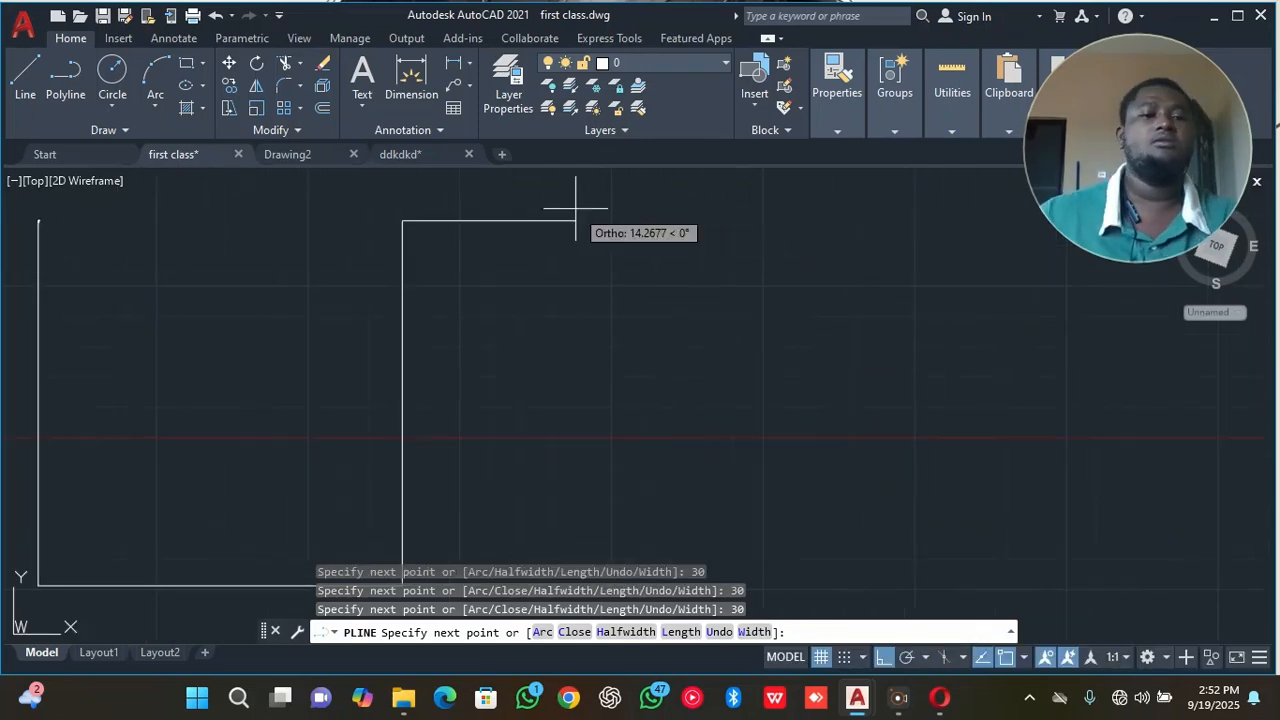
{"action": "mouse_move", "coordinate": [72, 231]}
{"action": "middle_mouse_down"}
{"action": "mouse_move", "coordinate": [130, 241]}
{"action": "mouse_move", "coordinate": [517, 189]}
{"action": "mouse_move", "coordinate": [511, 251]}
{"action": "middle_mouse_up"}
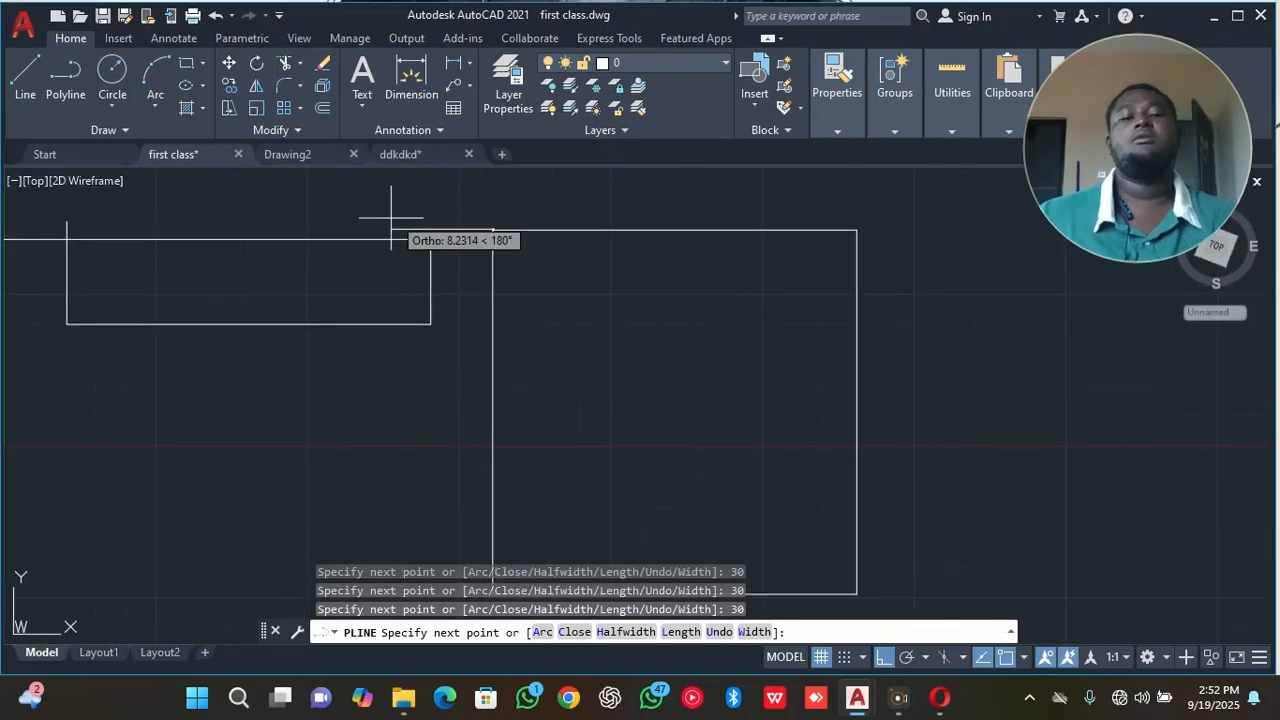
{"action": "right_click", "coordinate": [387, 262]}
{"action": "left_click", "coordinate": [428, 276]}
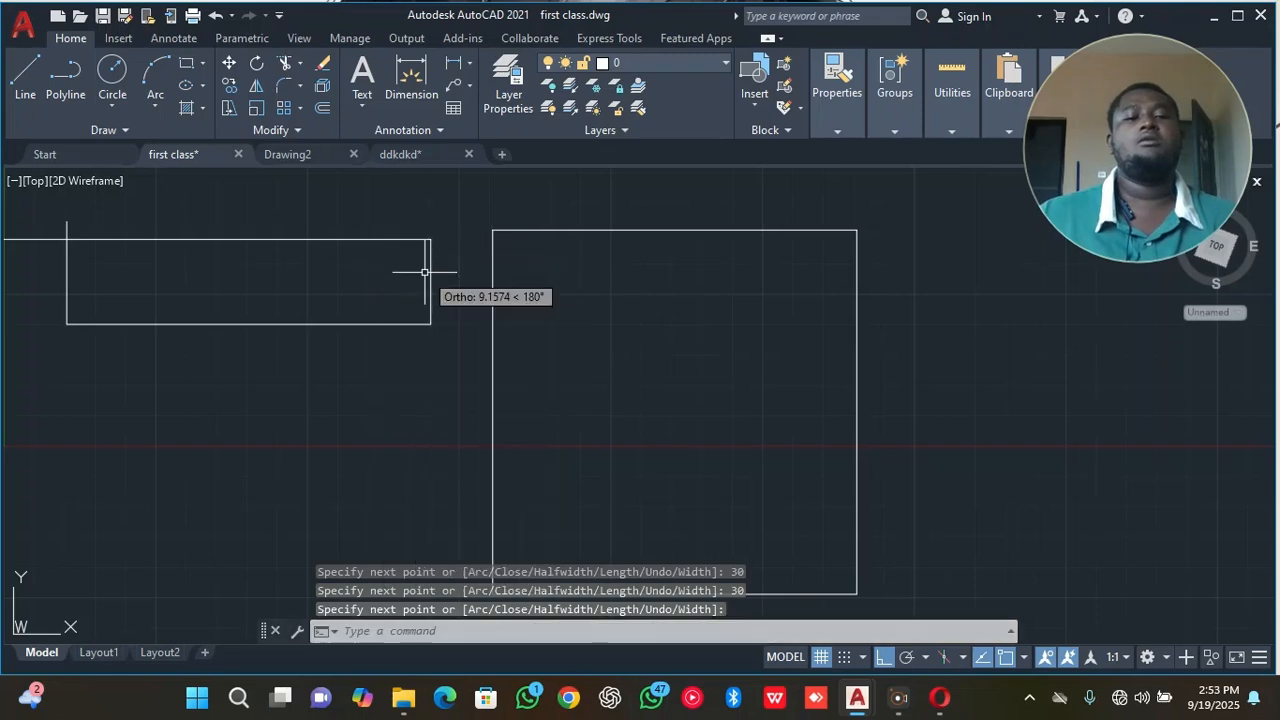
Select the whole square polyline and the rectangle's upper horizontal line to compare them, and deselect everything.
{"action": "left_click", "coordinate": [517, 229]}
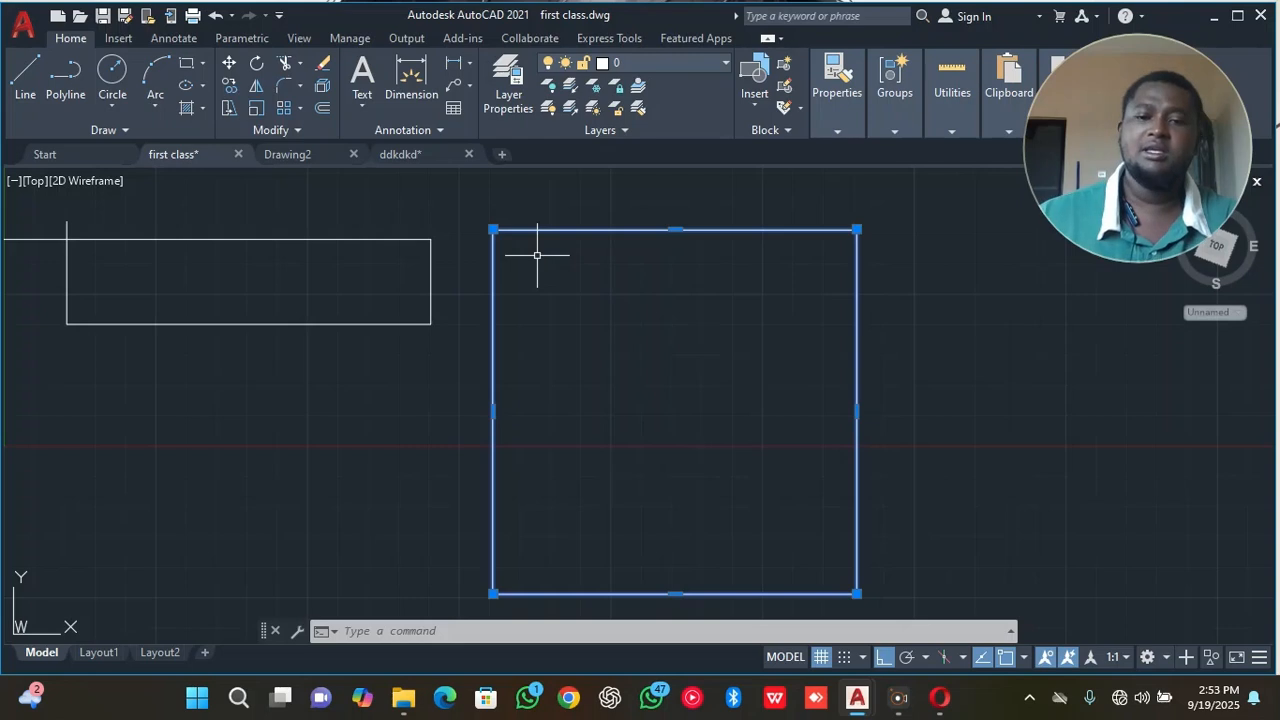
{"action": "left_click", "coordinate": [383, 226]}
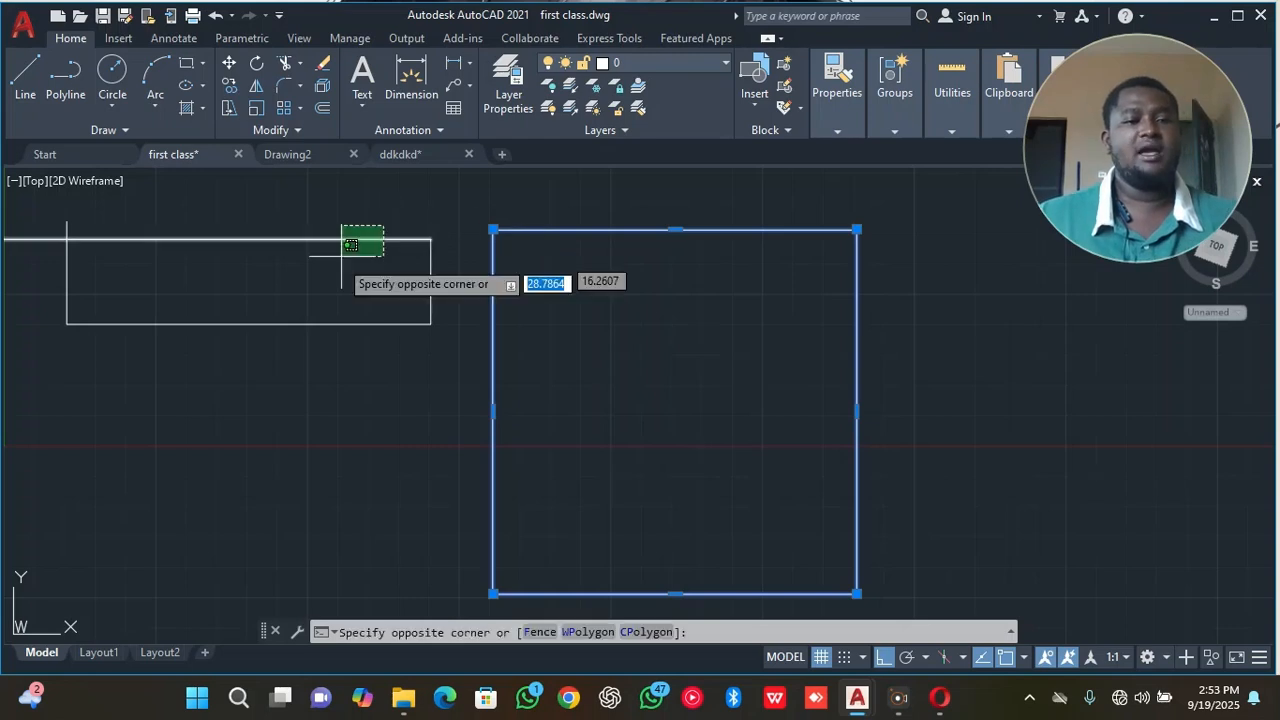
{"action": "left_click", "coordinate": [341, 256]}
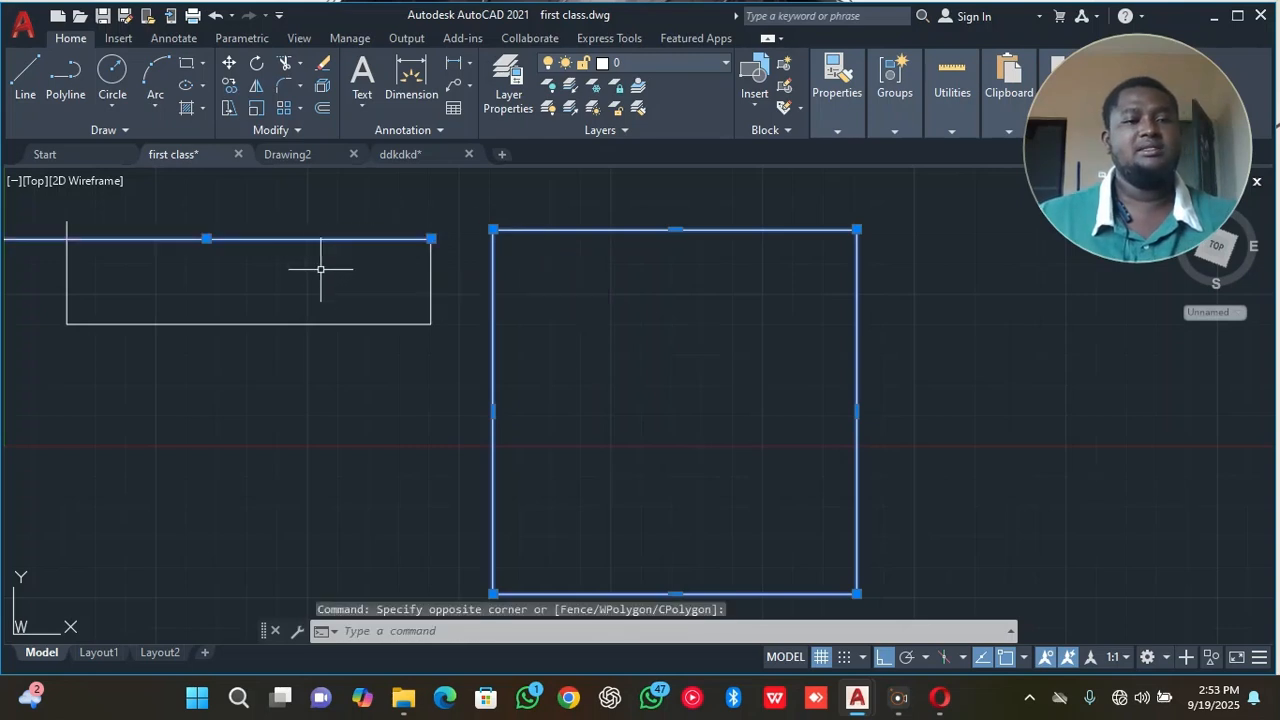
{"action": "right_click", "coordinate": [337, 215]}
{"action": "left_click", "coordinate": [414, 506]}
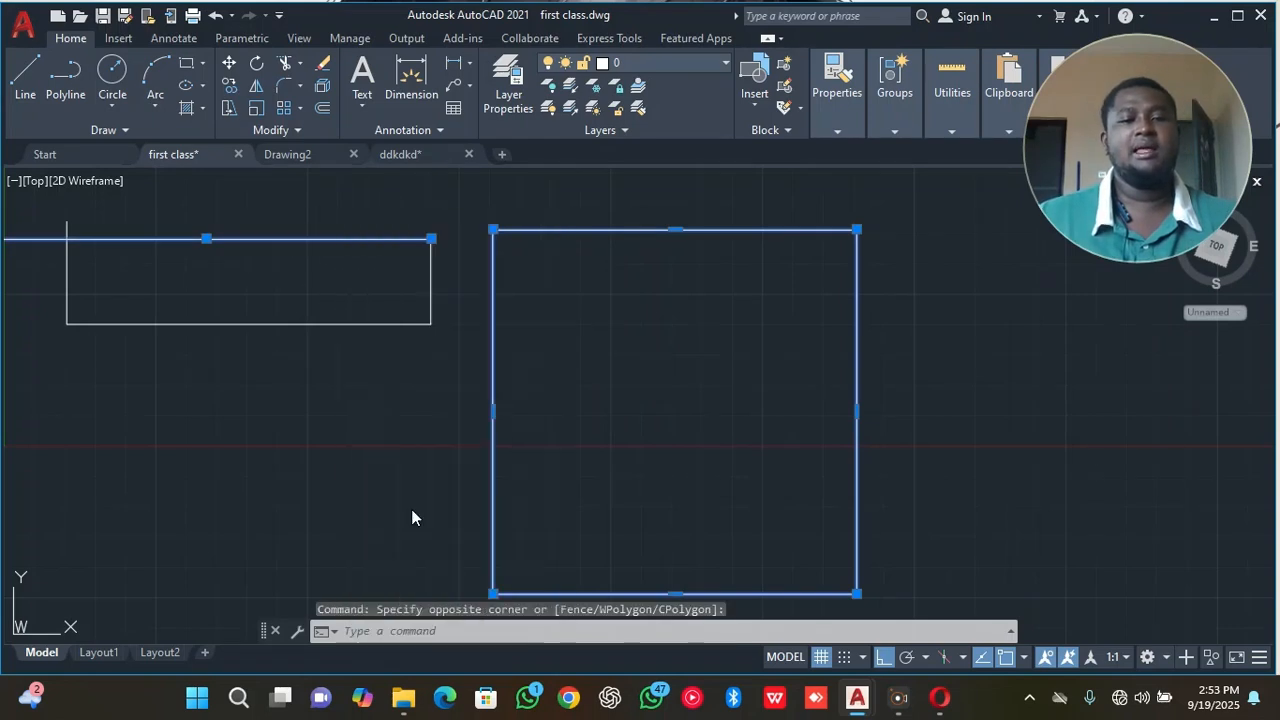
Select the square and try to trim the vertical line's overhang above the rectangle's upper left corner.
{"action": "left_click", "coordinate": [532, 243]}
{"action": "left_click", "coordinate": [497, 213]}
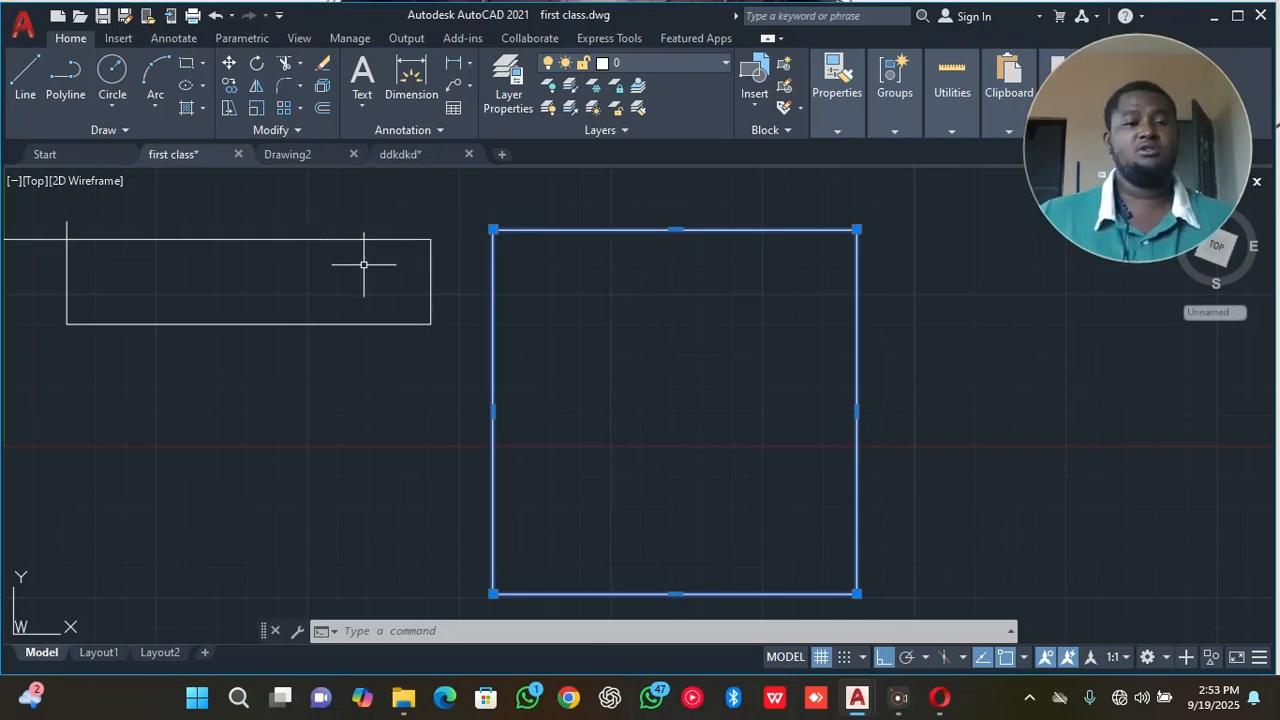
{"action": "left_click", "coordinate": [285, 65]}
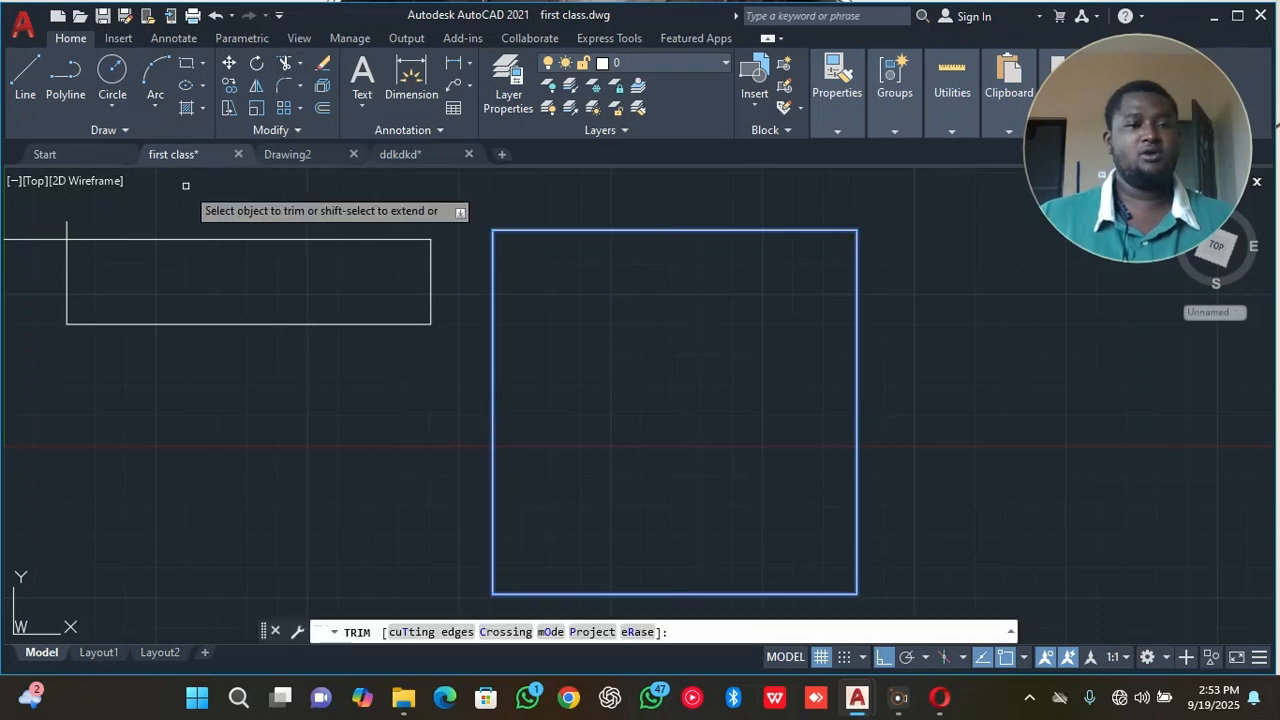
{"action": "right_click", "coordinate": [94, 212]}
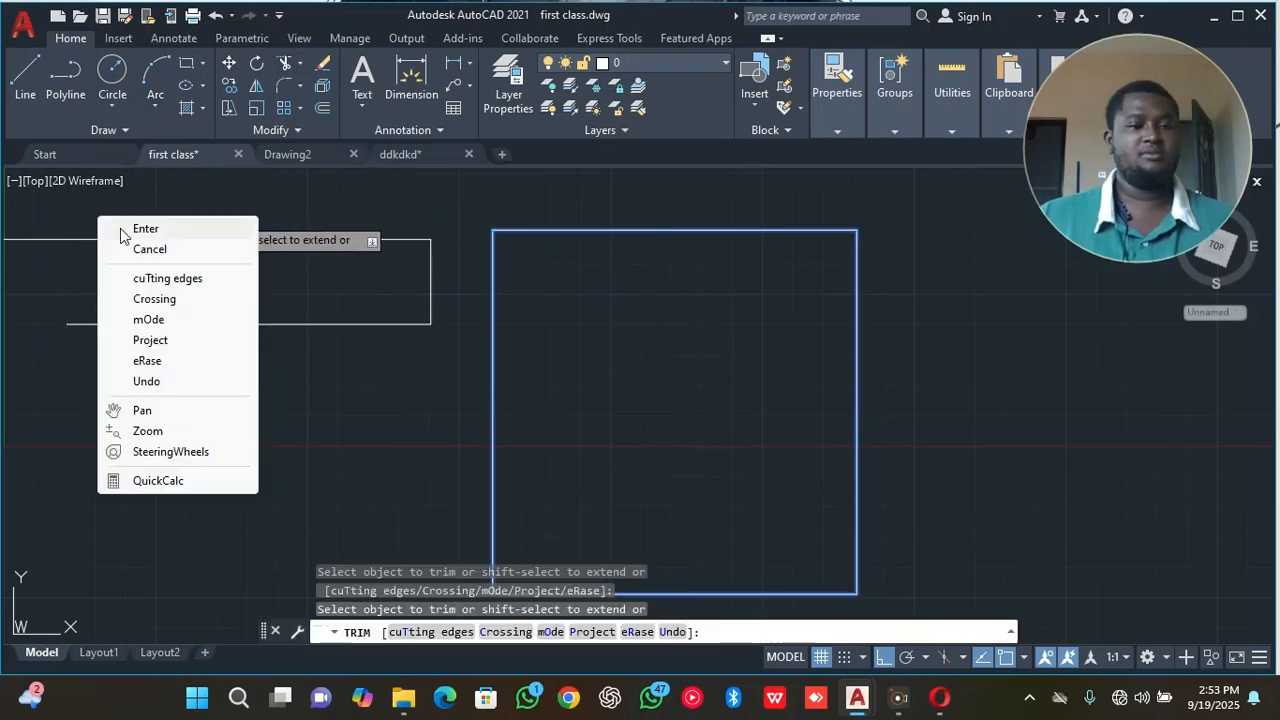
{"action": "left_click", "coordinate": [125, 225]}
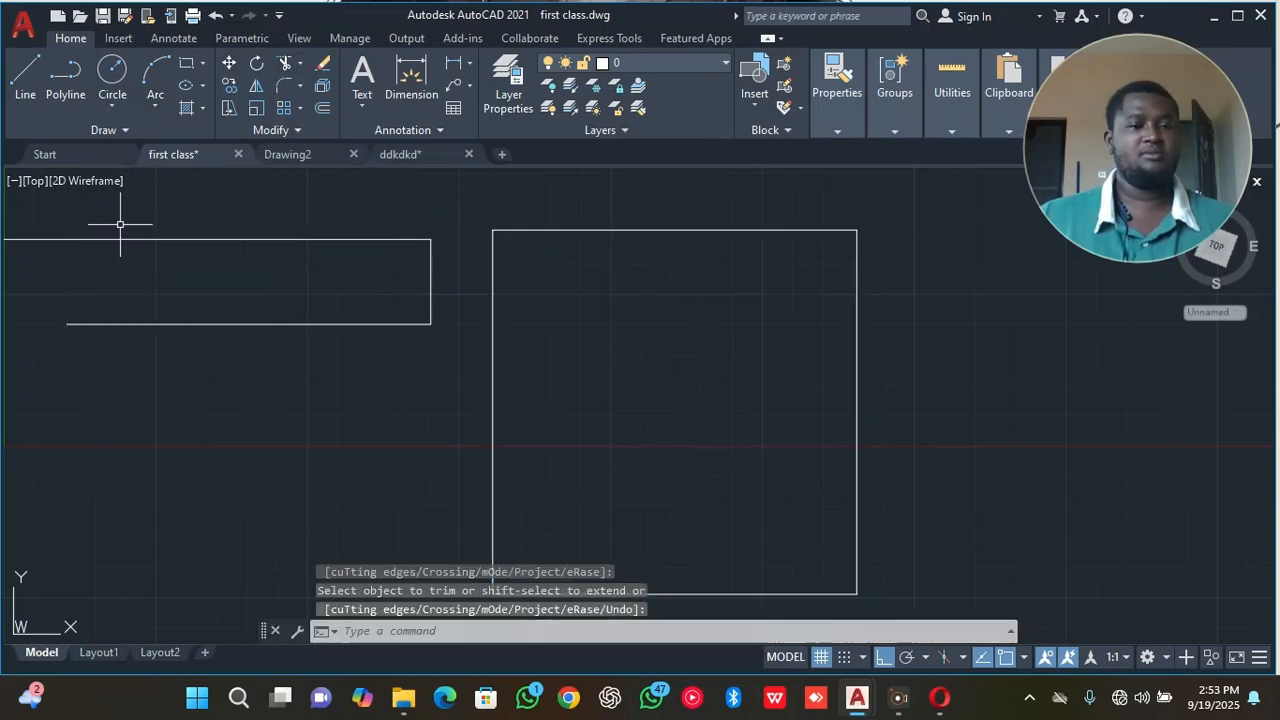
Draw a vertical line from the left end of the rectangle's lower side up past its upper side.
{"action": "left_click", "coordinate": [25, 80]}
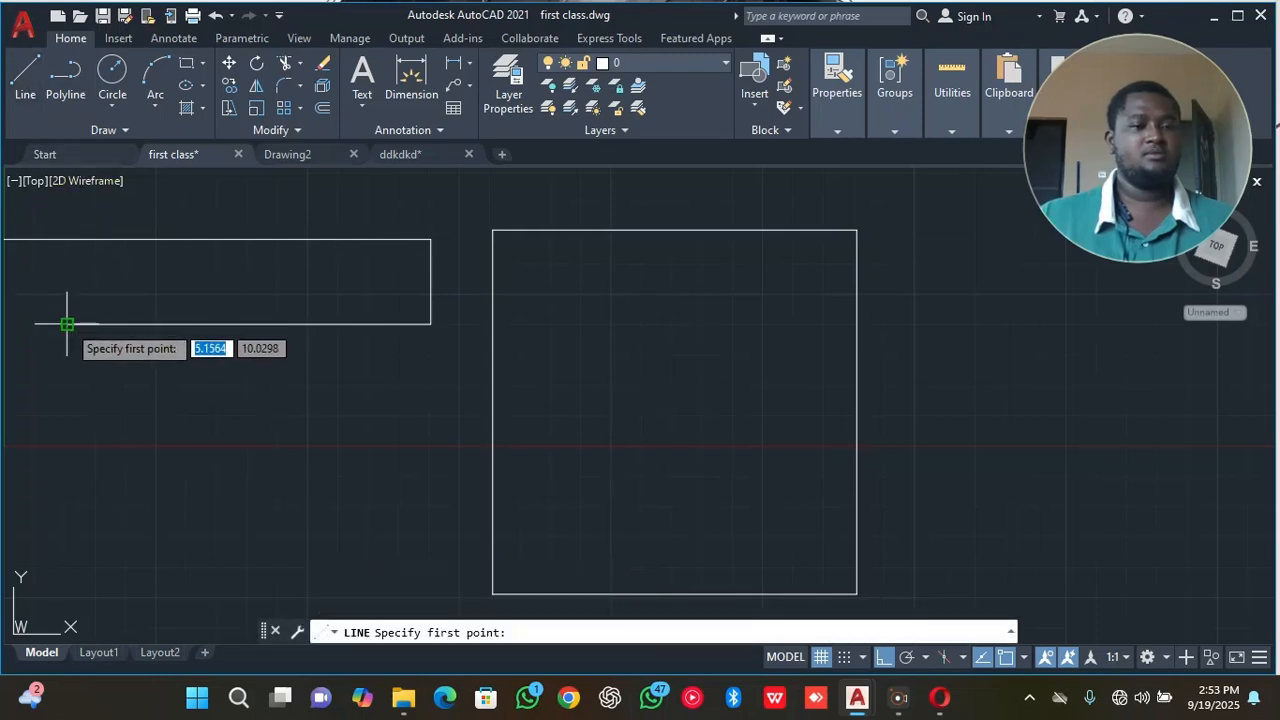
{"action": "left_click", "coordinate": [67, 323]}
{"action": "left_click", "coordinate": [69, 206]}
{"action": "right_click", "coordinate": [100, 209]}
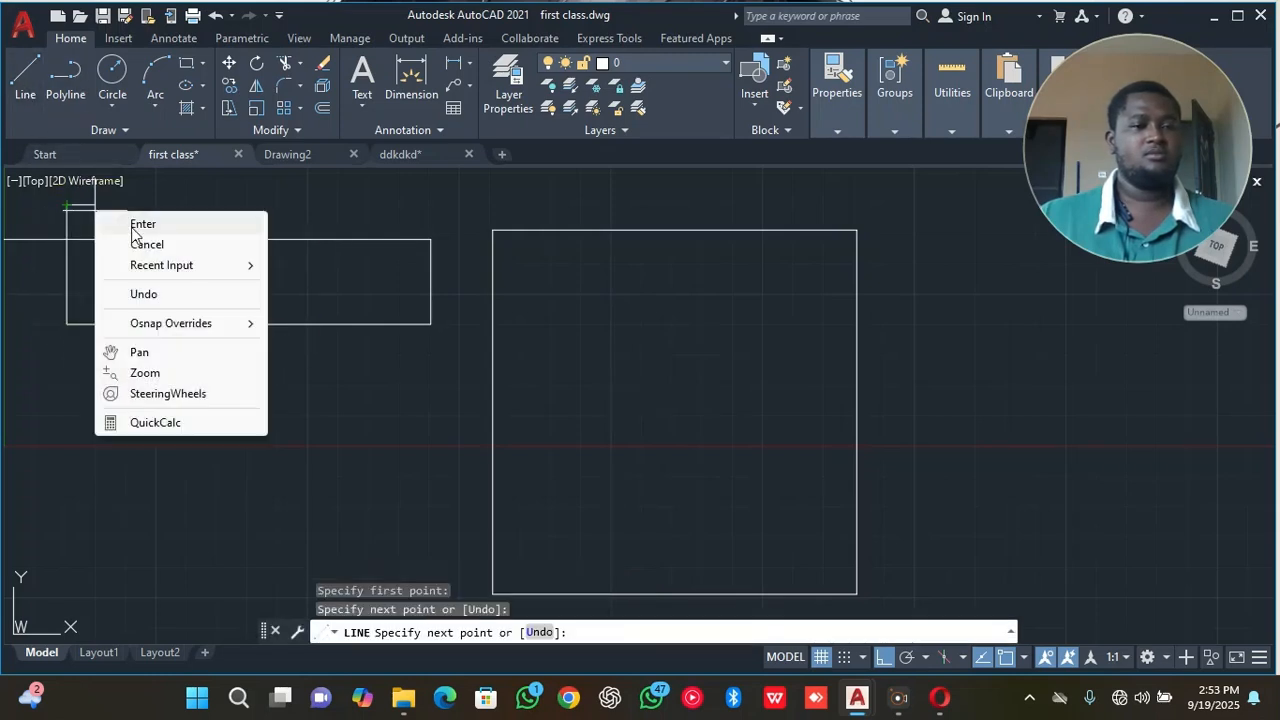
{"action": "left_click", "coordinate": [129, 214]}
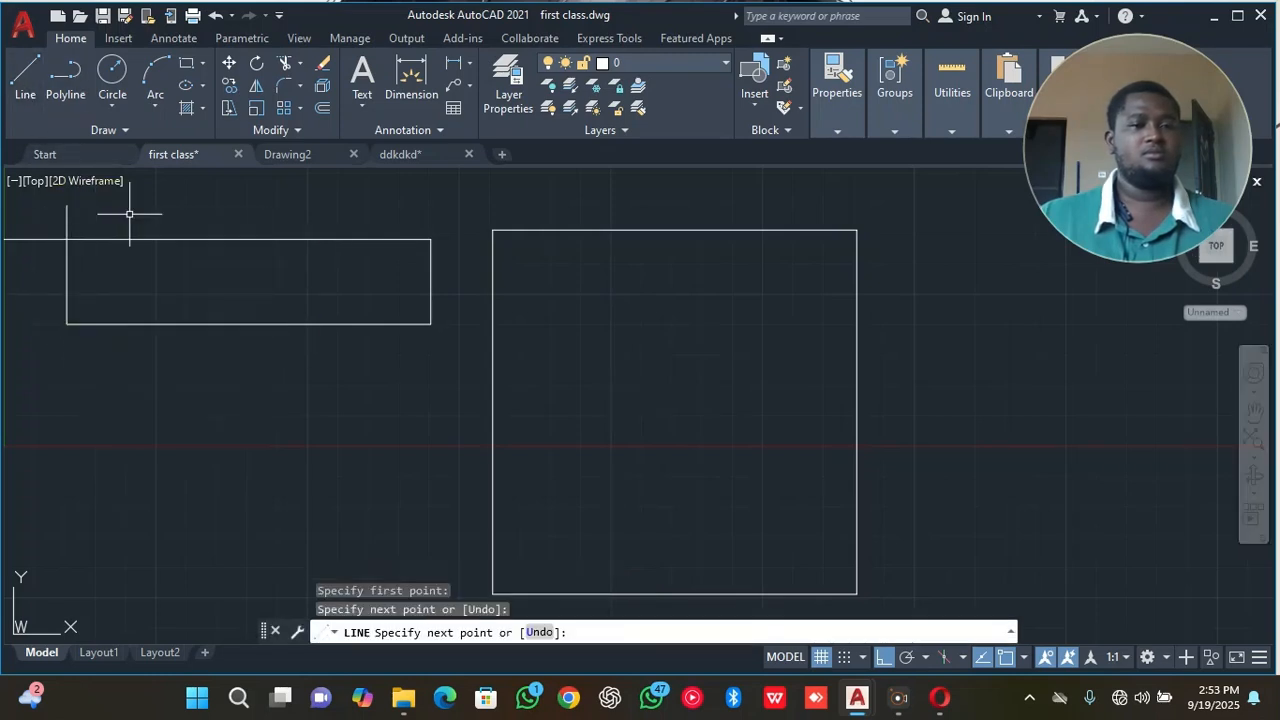
Trim the vertical line's overhang above the rectangle and the upper line's extension beyond its left side.
{"action": "left_click", "coordinate": [285, 62]}
{"action": "left_click", "coordinate": [86, 217]}
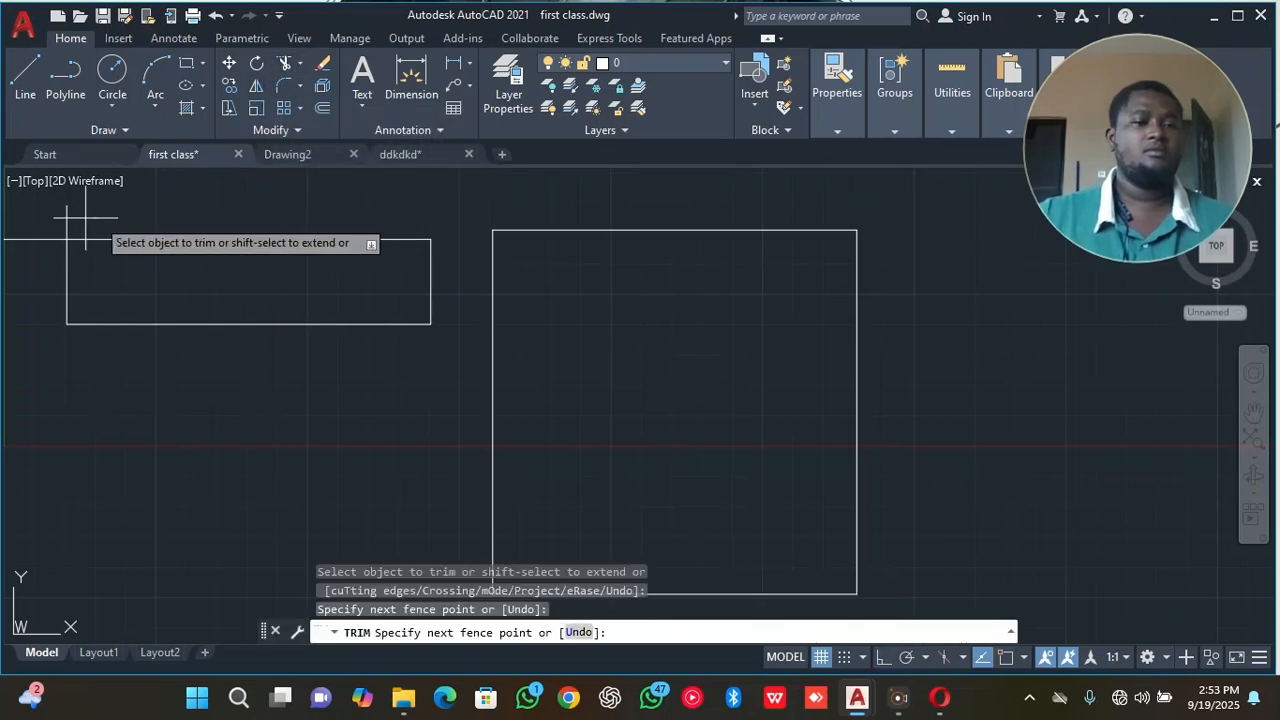
{"action": "left_click", "coordinate": [63, 214]}
{"action": "key", "text": "Return"}
{"action": "left_click", "coordinate": [44, 224]}
{"action": "key", "text": "Return"}
{"action": "right_click", "coordinate": [37, 277]}
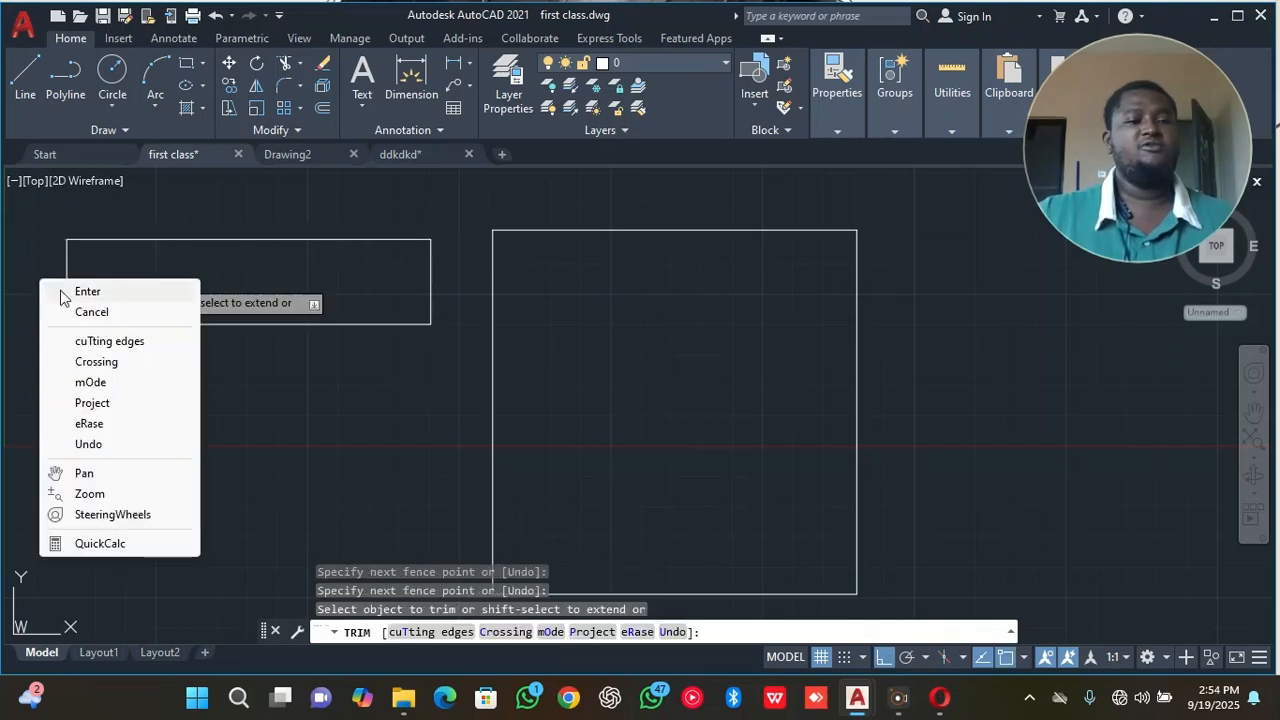
{"action": "left_click", "coordinate": [64, 292]}
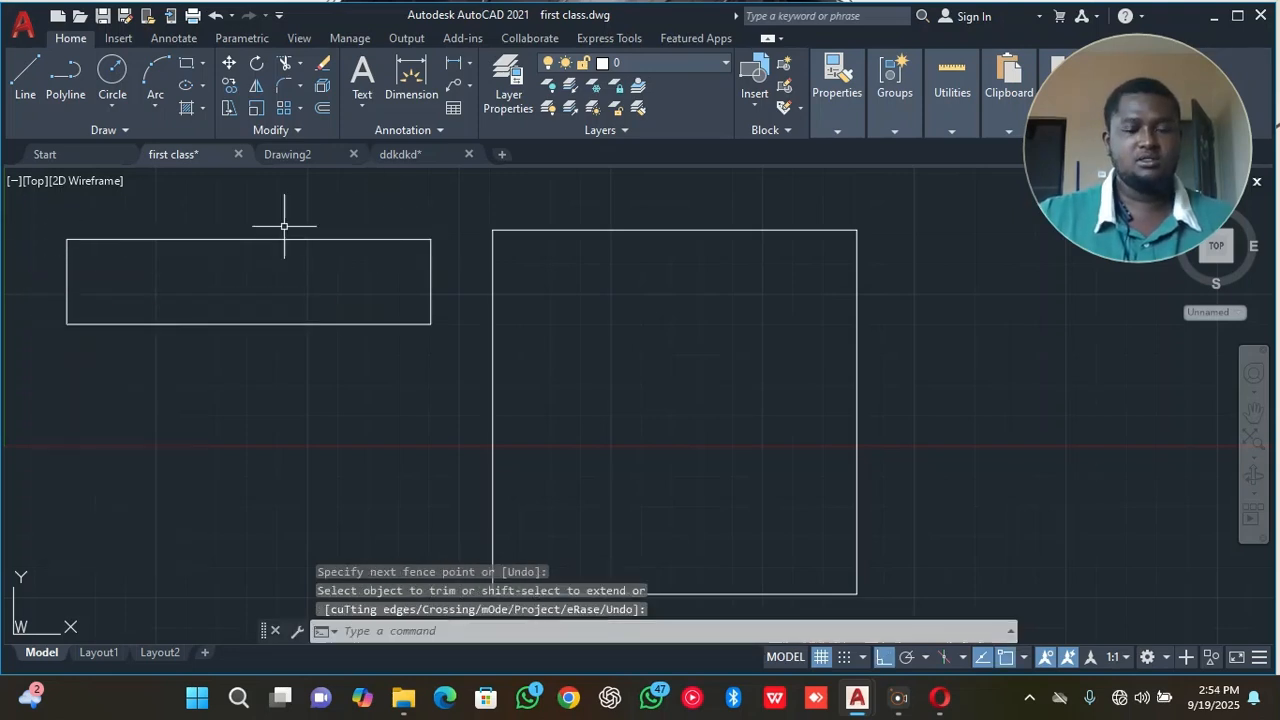
Select all four lines of the rectangle and move them straight down using the lower right corner as base point.
{"action": "mouse_move", "coordinate": [443, 209]}
{"action": "left_mouse_down"}
{"action": "mouse_move", "coordinate": [160, 325]}
{"action": "mouse_move", "coordinate": [86, 277]}
{"action": "mouse_move", "coordinate": [40, 271]}
{"action": "left_mouse_up"}
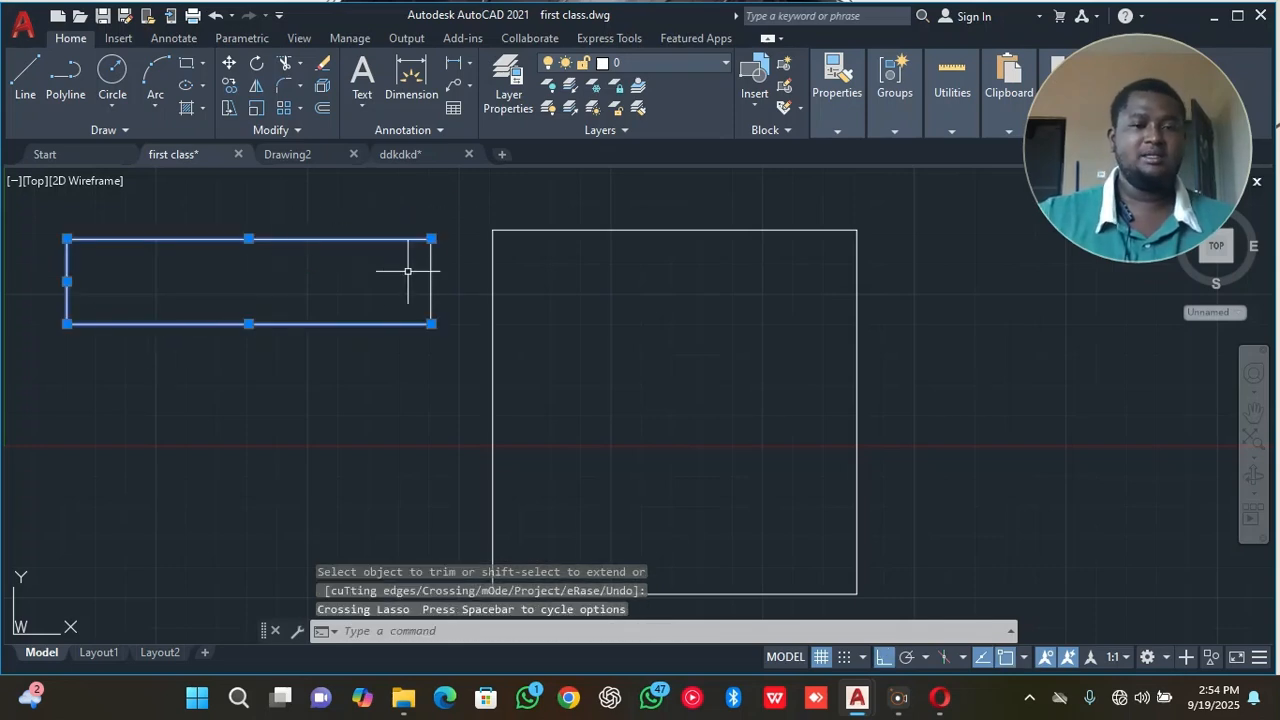
{"action": "left_click_drag", "start_coordinate": [442, 271], "coordinate": [364, 300]}
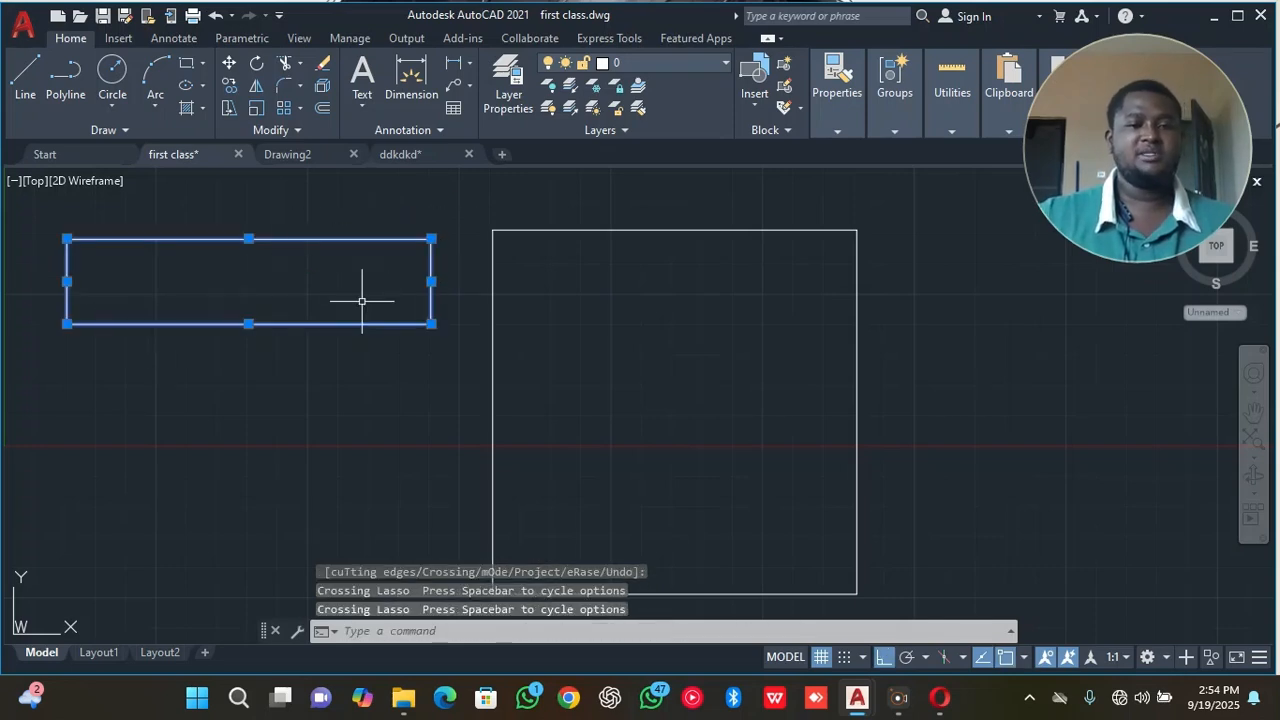
{"action": "right_click", "coordinate": [341, 357]}
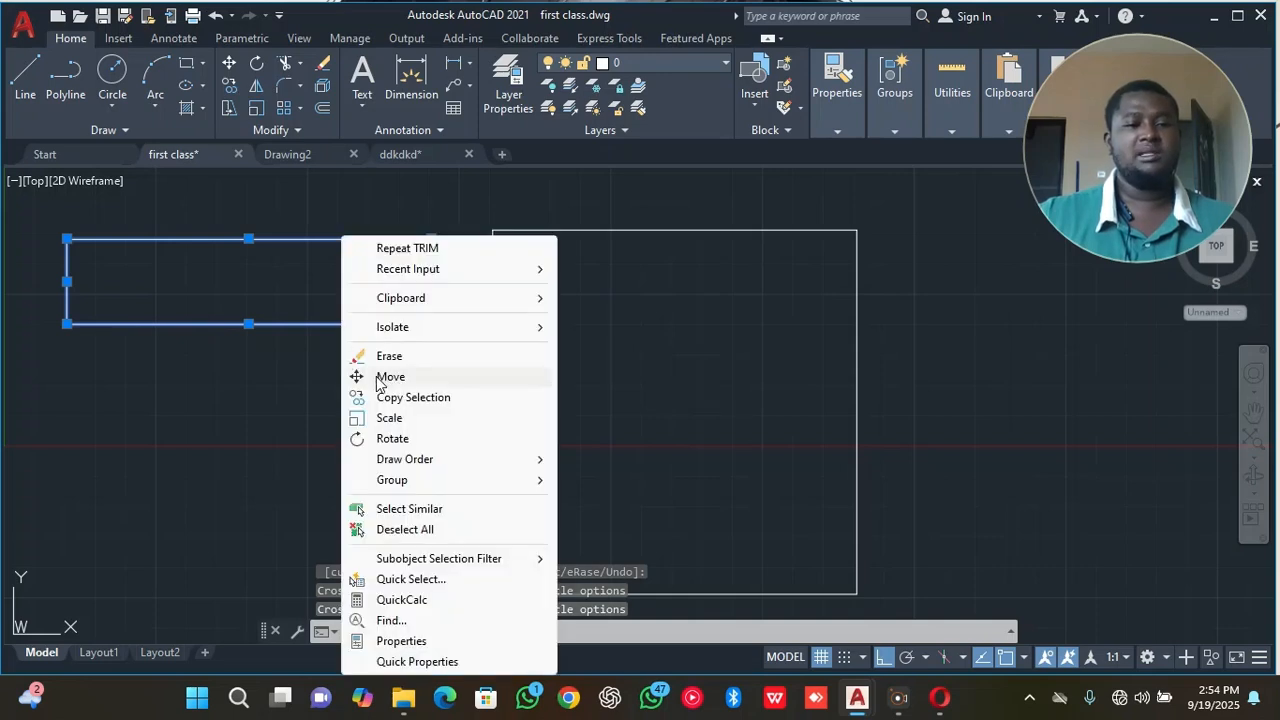
{"action": "left_click", "coordinate": [381, 385]}
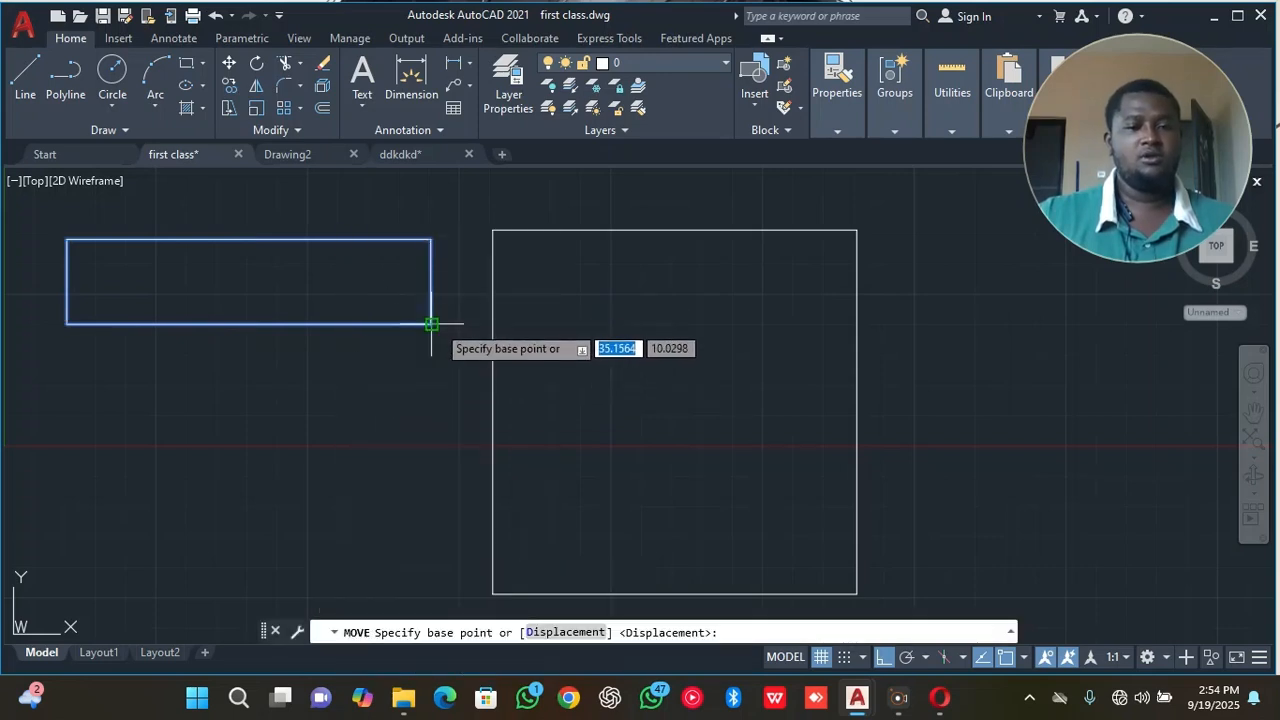
{"action": "left_click", "coordinate": [431, 324]}
{"action": "left_click", "coordinate": [428, 456]}
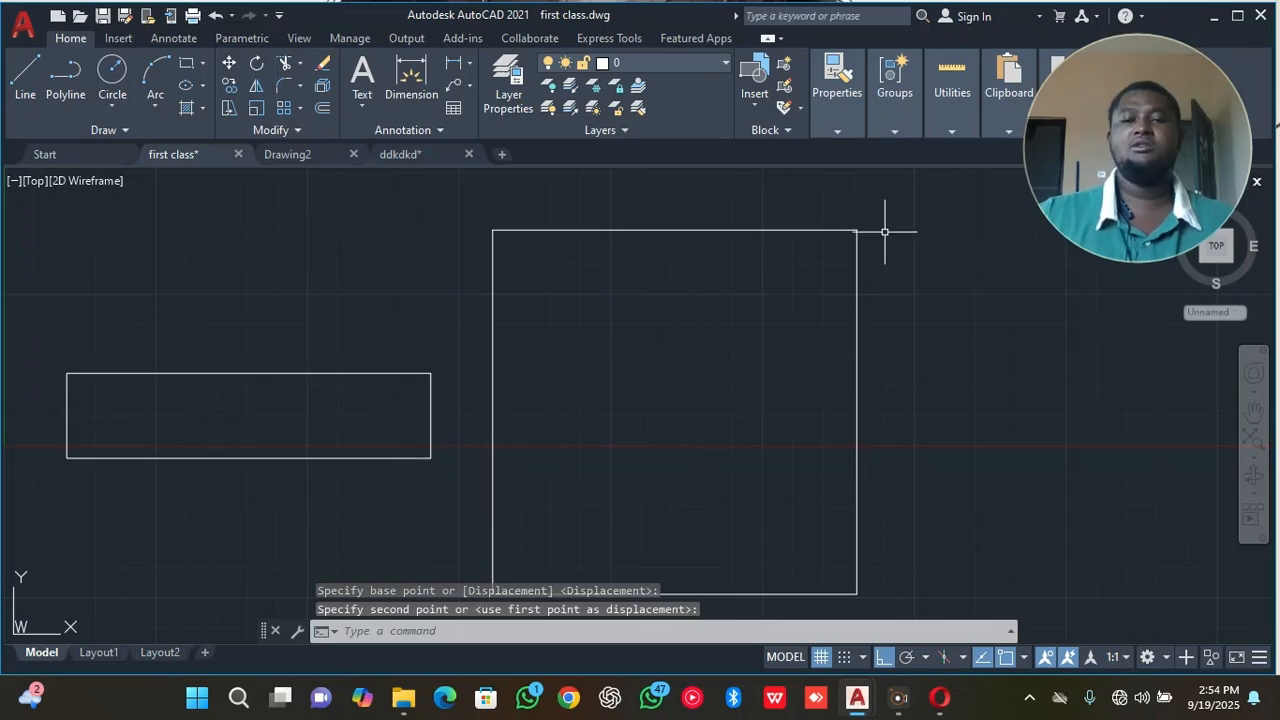
Move the square polyline horizontally to the right, away from the rectangle, using its upper right corner as base point.
{"action": "mouse_move", "coordinate": [884, 224]}
{"action": "left_mouse_down"}
{"action": "mouse_move", "coordinate": [838, 235]}
{"action": "mouse_move", "coordinate": [851, 234]}
{"action": "left_mouse_up"}
{"action": "right_click", "coordinate": [966, 235]}
{"action": "left_click", "coordinate": [1014, 348]}
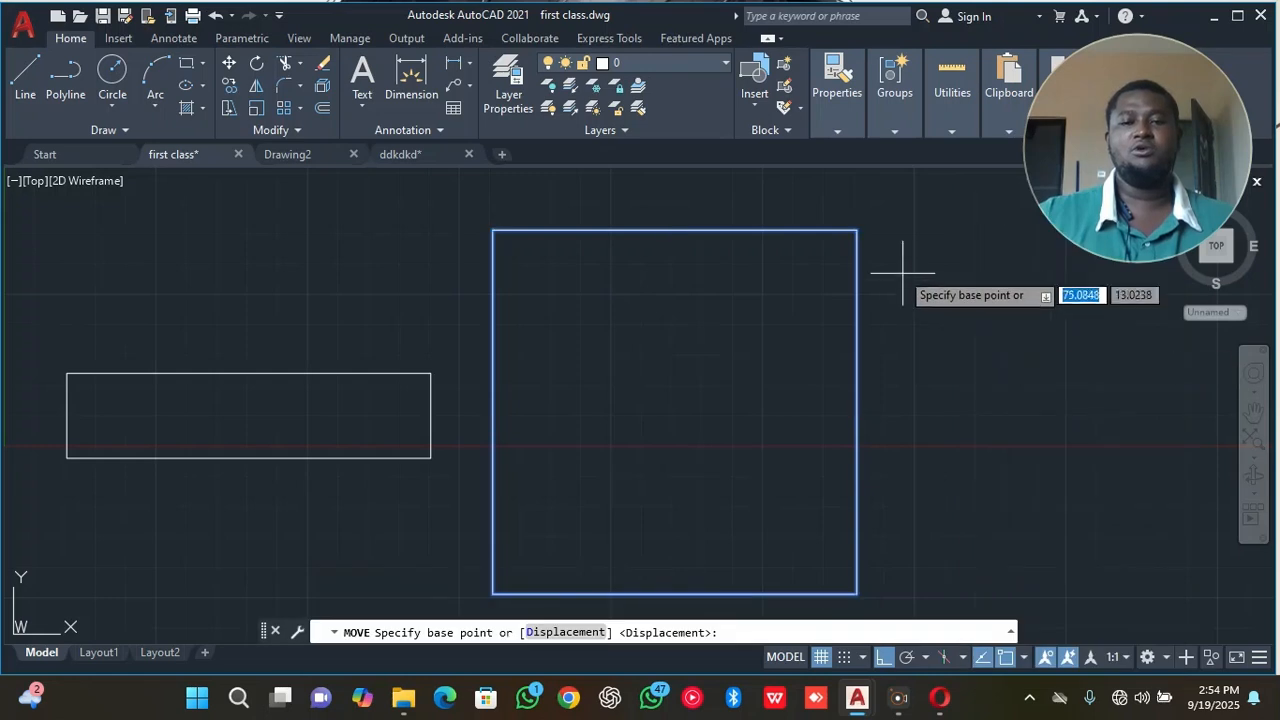
{"action": "left_click", "coordinate": [856, 230]}
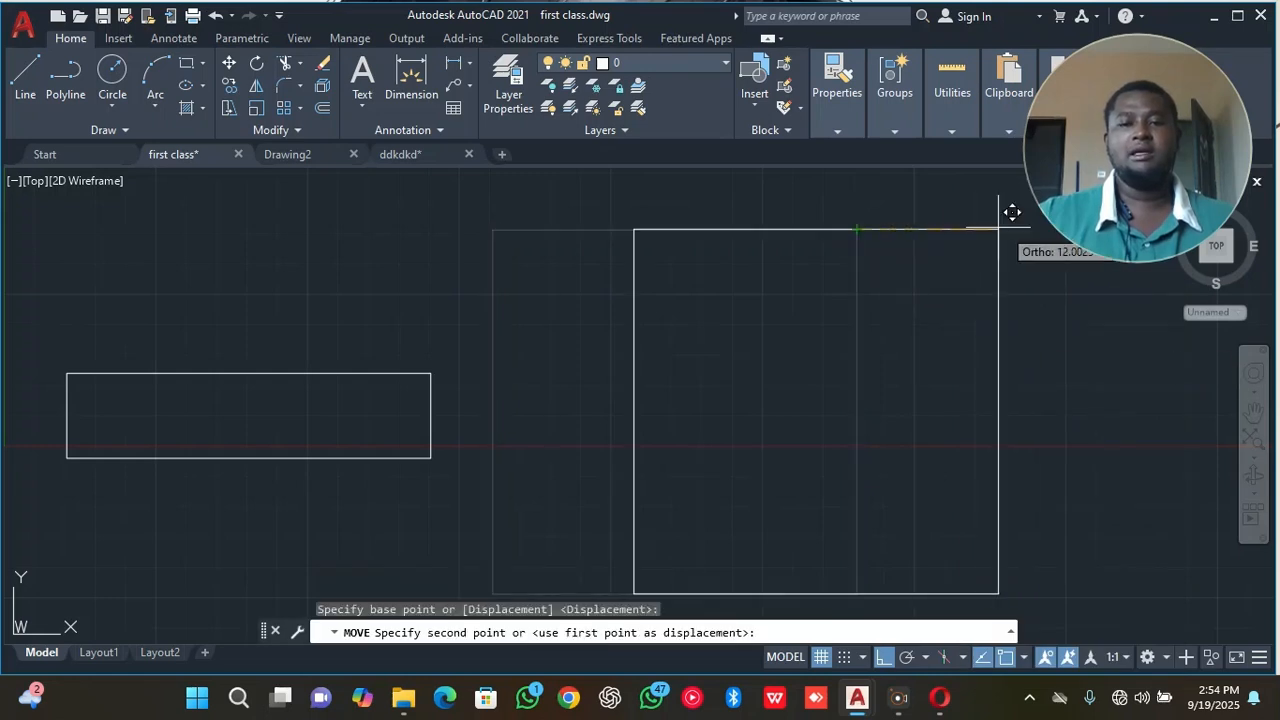
{"action": "left_click", "coordinate": [1044, 234]}
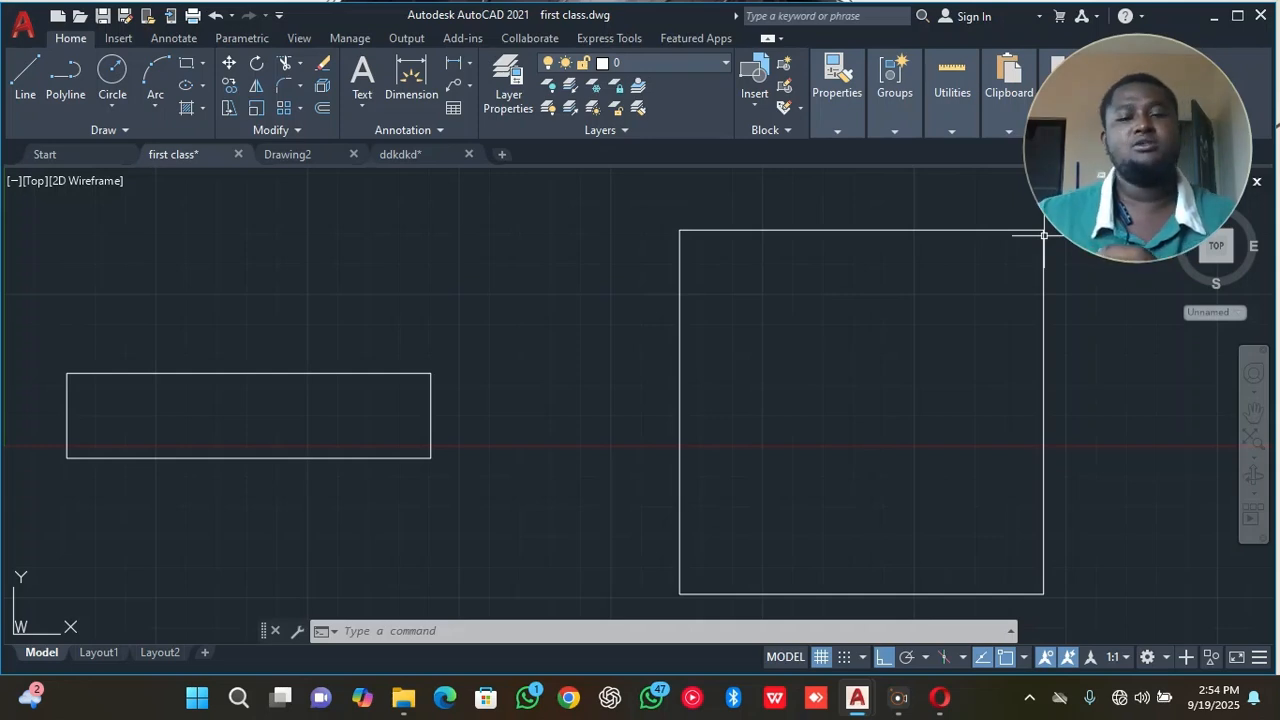
Start a circle with the Center, Radius method.
{"action": "left_click", "coordinate": [116, 76]}
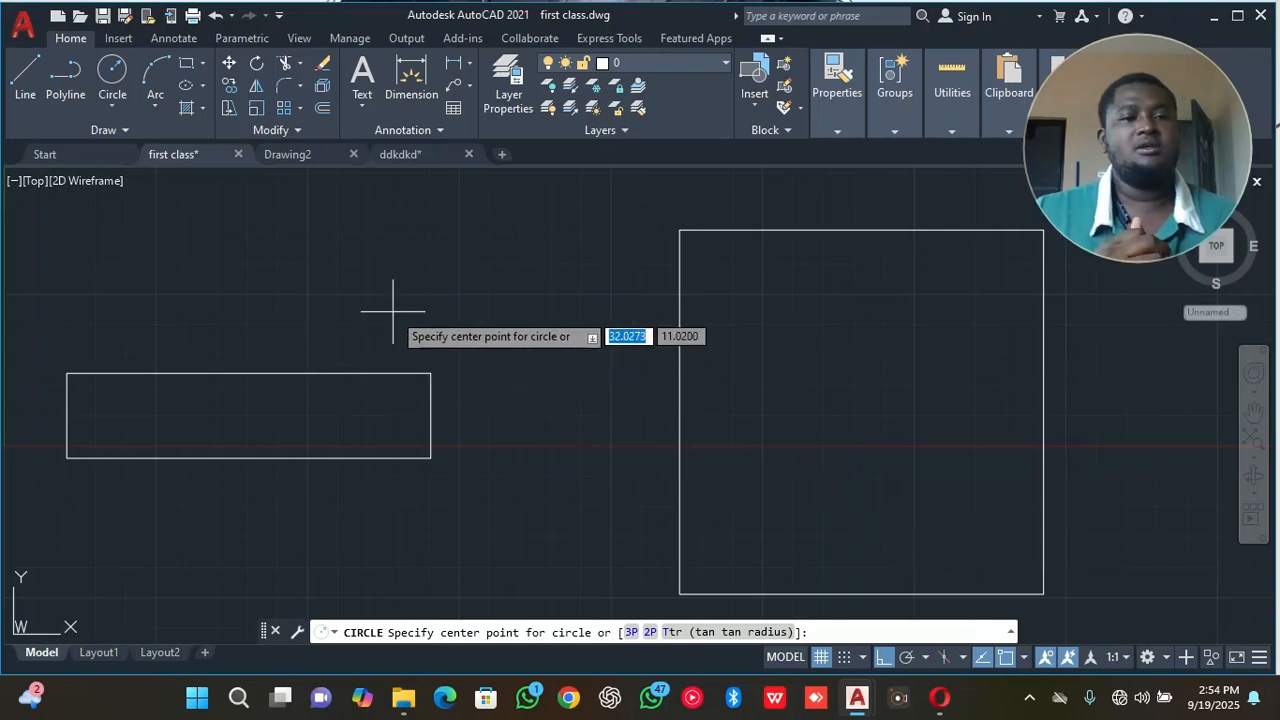
{"action": "left_click", "coordinate": [111, 100]}
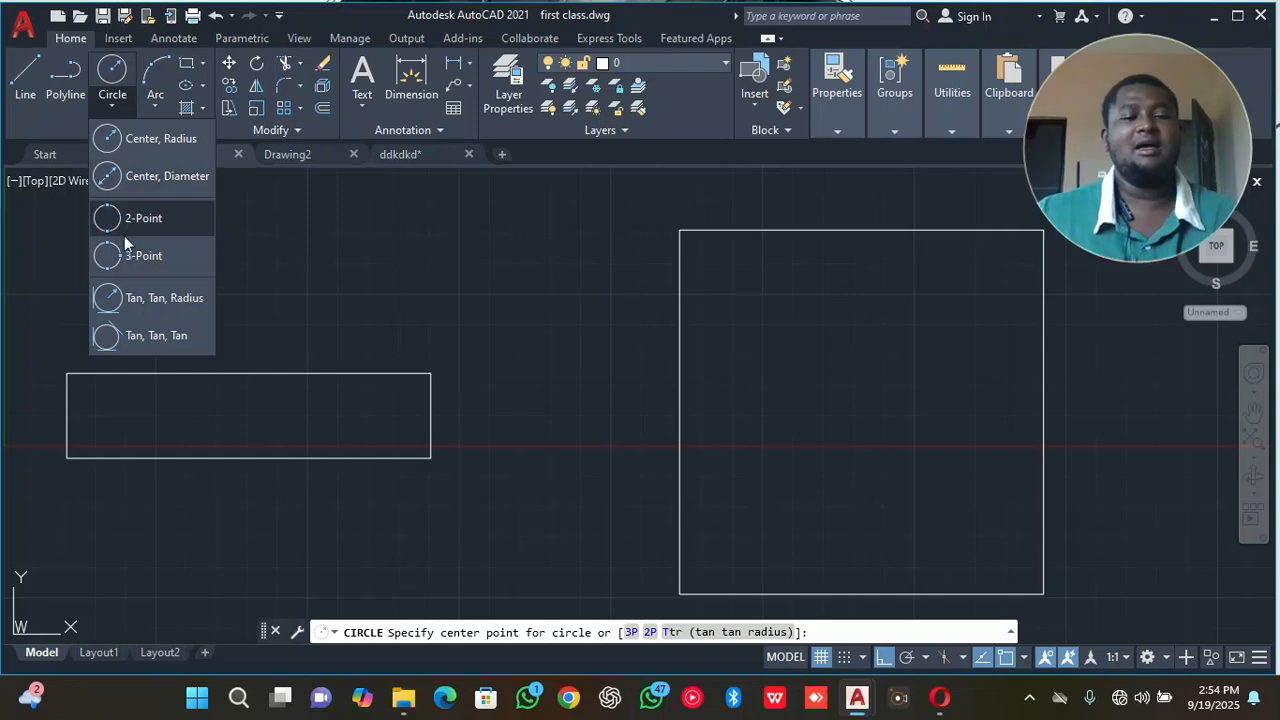
{"action": "left_click", "coordinate": [140, 143]}
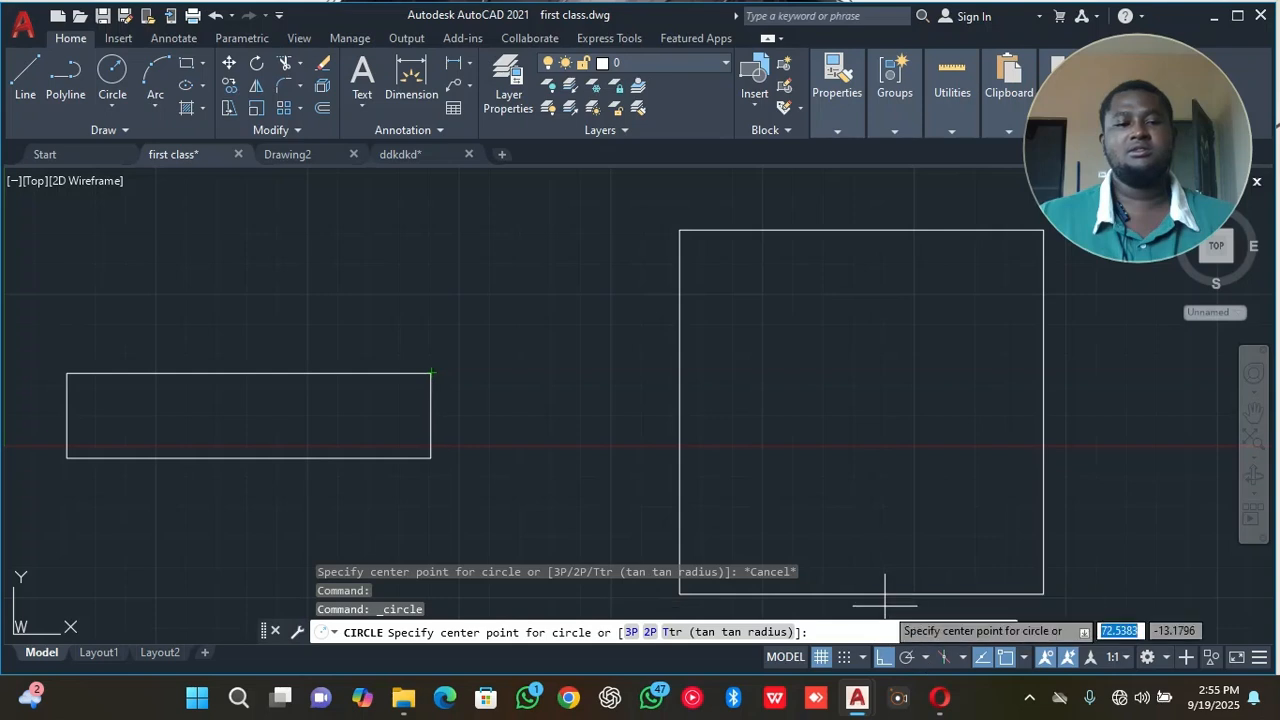
Turn object snap off, test pointing at the rectangle's lower right corner, and turn object snap back on.
{"action": "left_click", "coordinate": [1006, 666]}
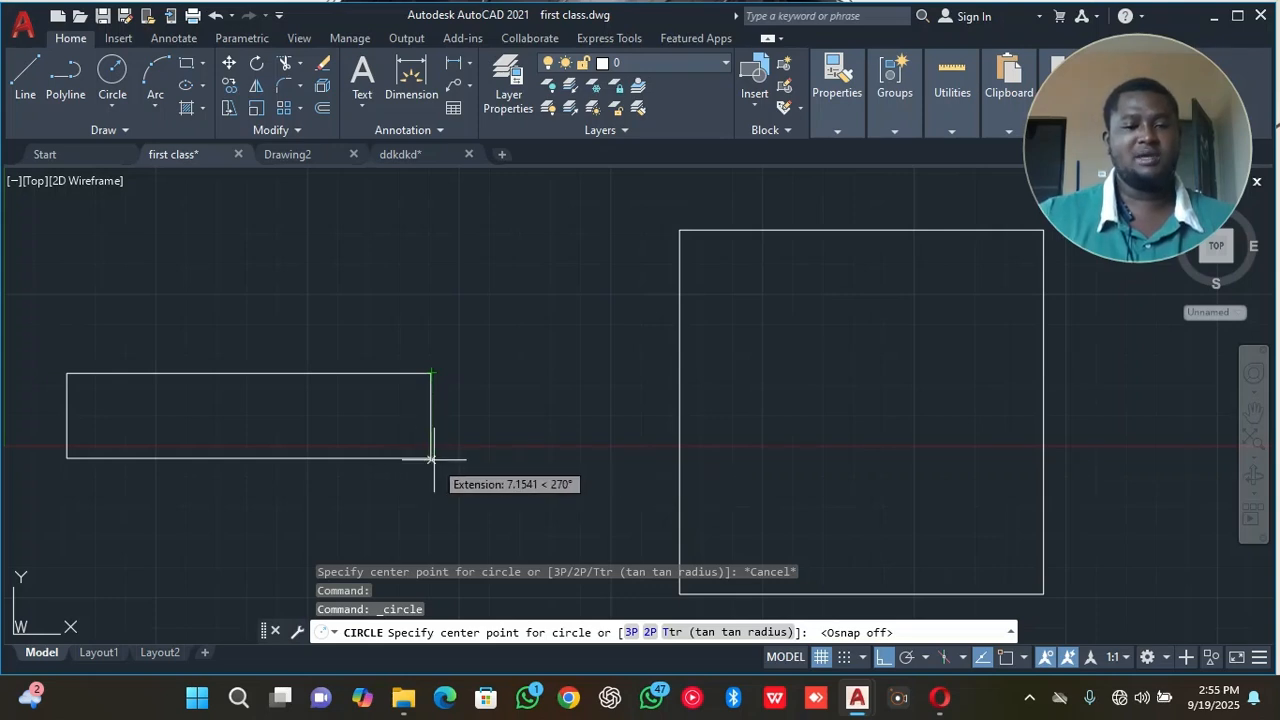
{"action": "scroll", "coordinate": [431, 459], "scroll_direction": "up", "scroll_amount": 8}
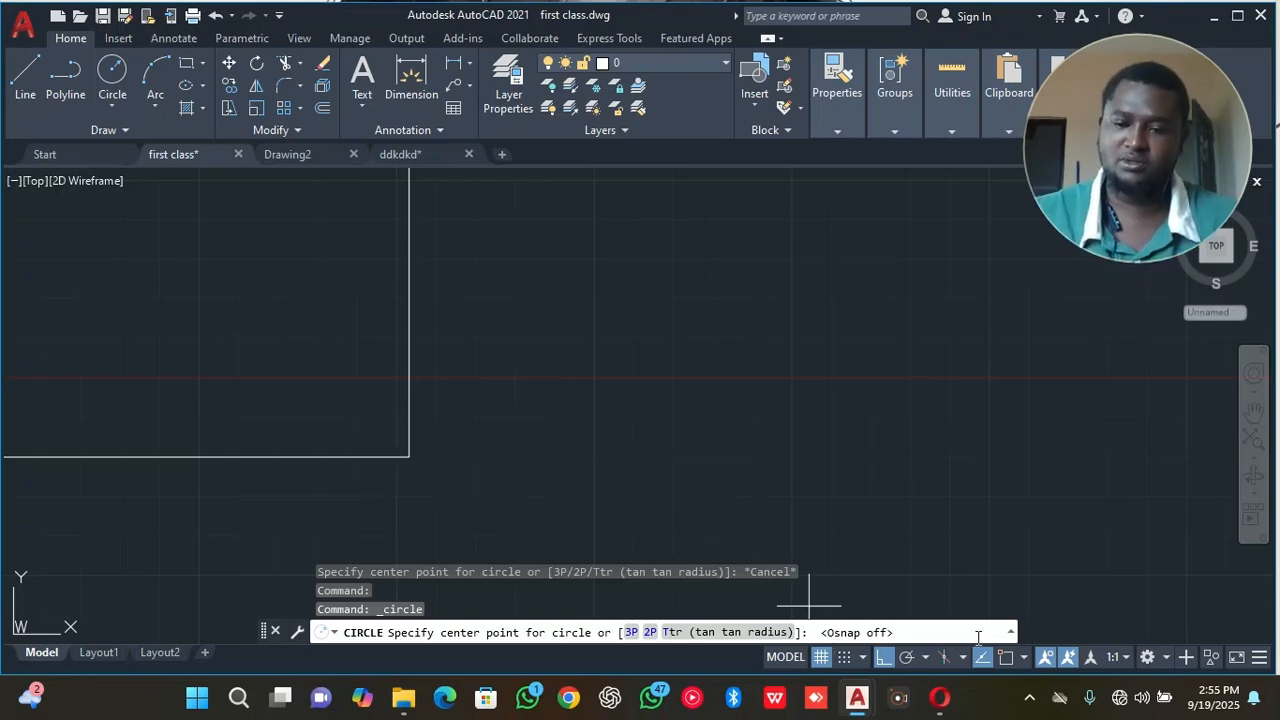
{"action": "left_click", "coordinate": [1003, 657]}
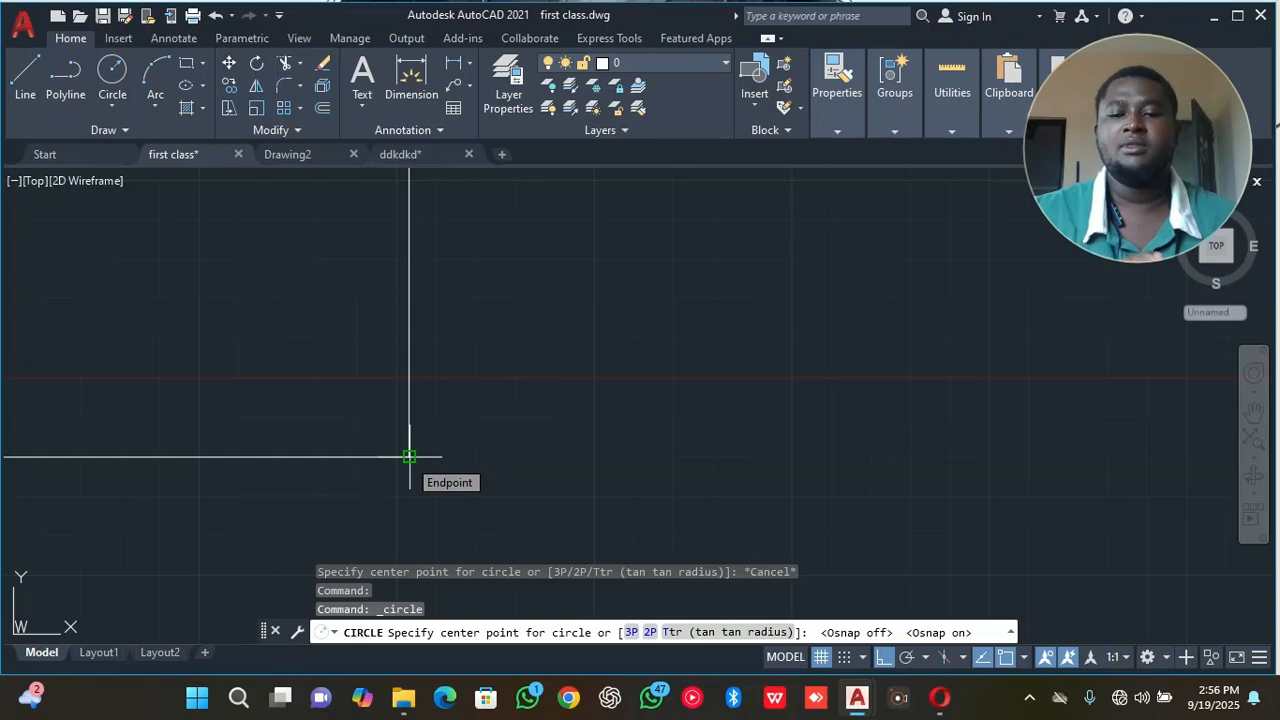
Toggle object snap tracking off and on, and draw a circle of about 18.9 radius centred on the rectangle's lower right corner.
{"action": "left_click", "coordinate": [983, 659]}
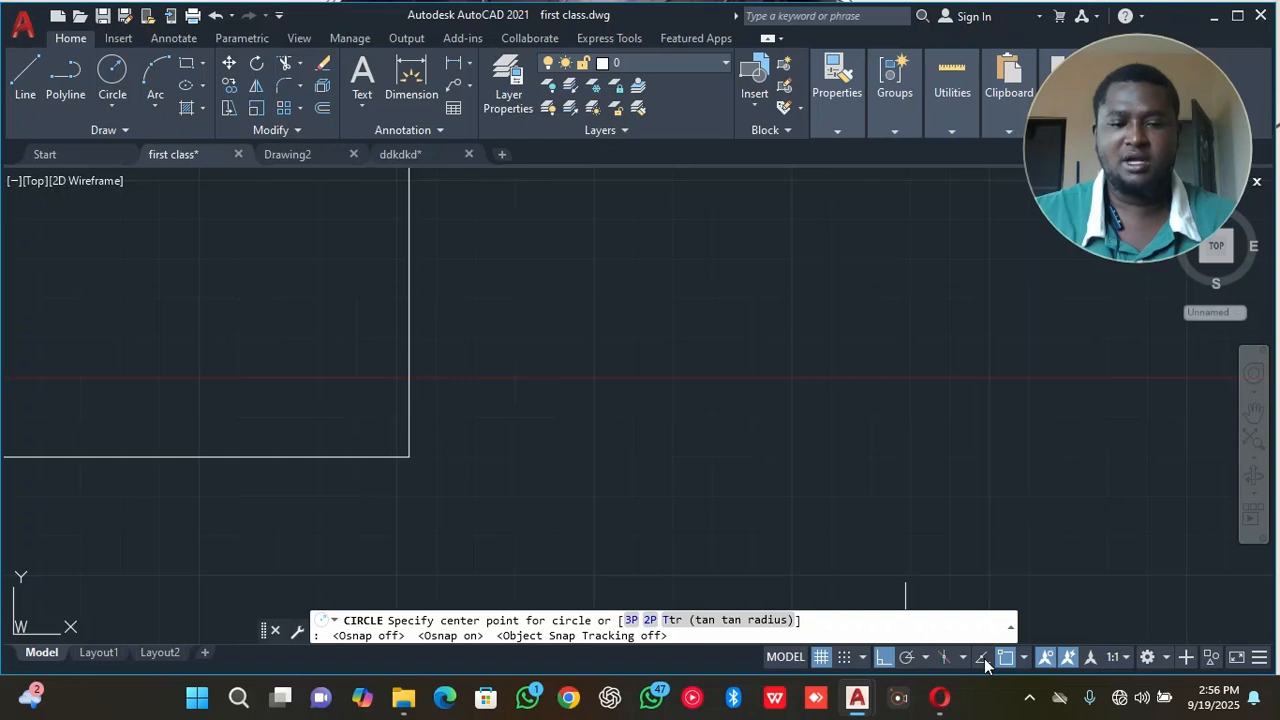
{"action": "left_click", "coordinate": [983, 659]}
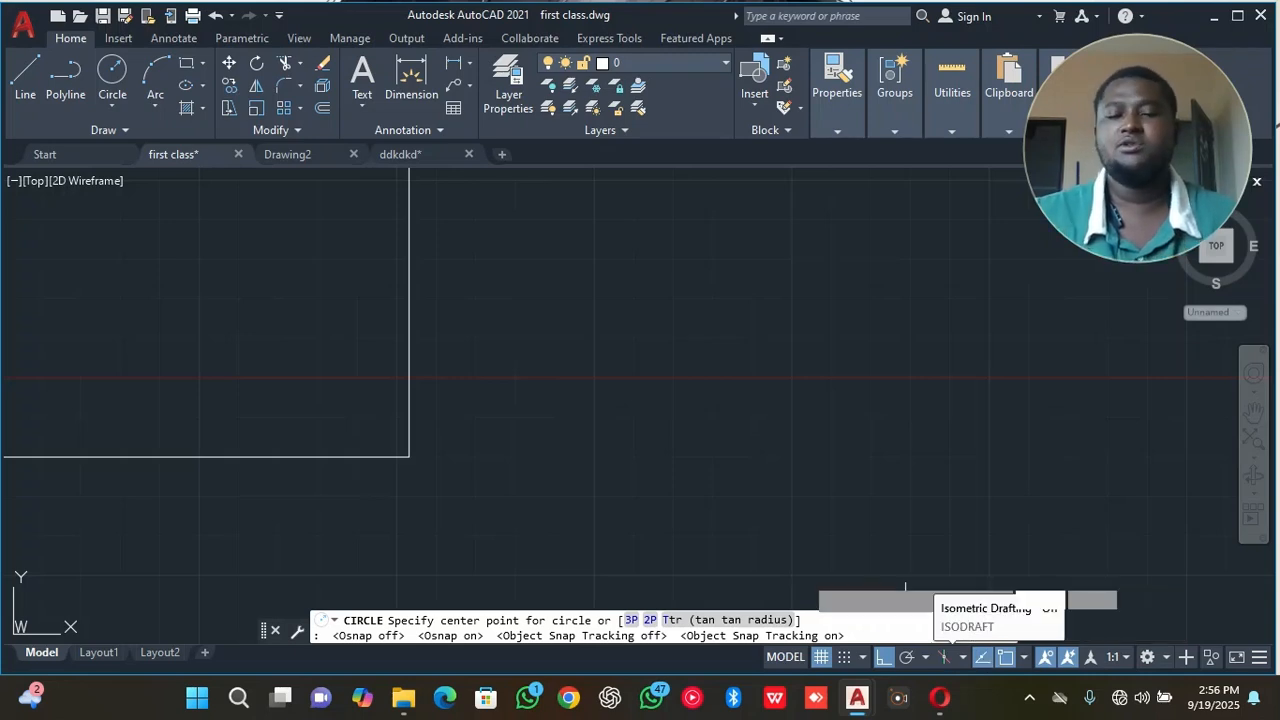
{"action": "scroll", "coordinate": [609, 349], "scroll_direction": "down", "scroll_amount": 2}
{"action": "left_click", "coordinate": [566, 383]}
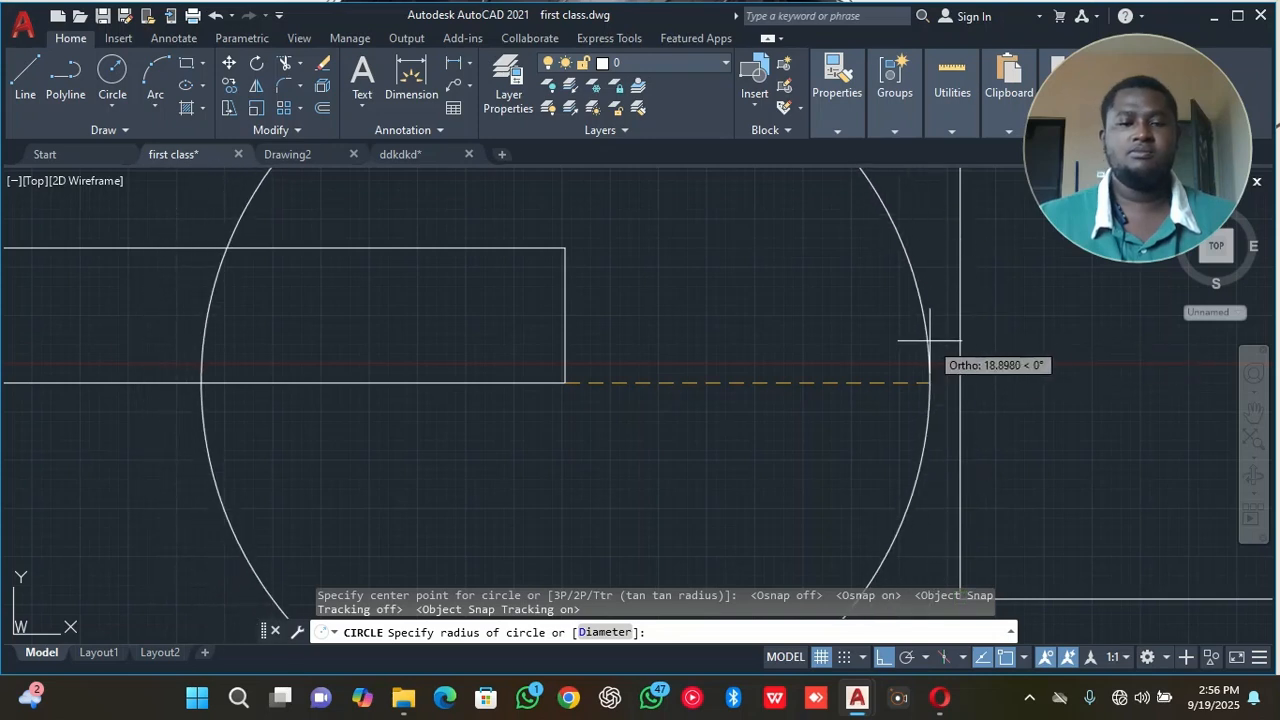
{"action": "left_click", "coordinate": [930, 342]}
{"action": "scroll", "coordinate": [763, 329], "scroll_direction": "down", "scroll_amount": 4}
{"action": "scroll", "coordinate": [764, 327], "scroll_direction": "up", "scroll_amount": 2}
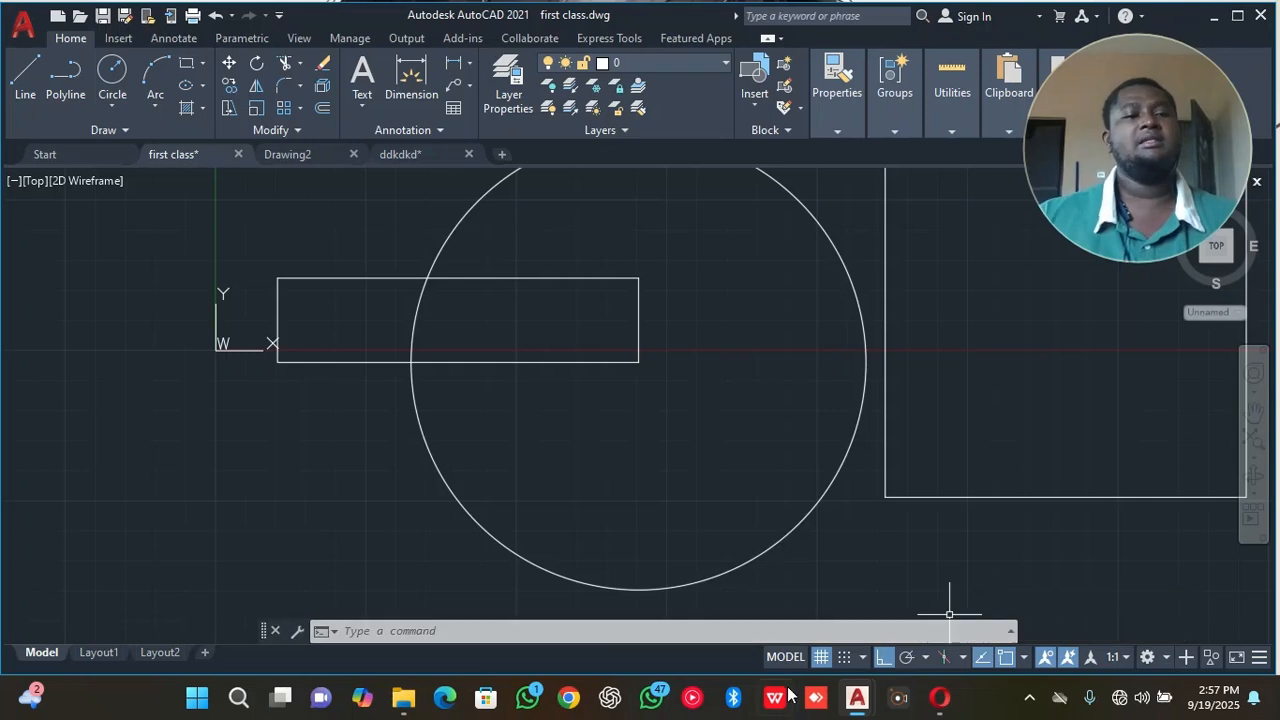
Draw a smaller concentric circle of about 10.6 radius, centred on the rectangle's lower right corner.
{"action": "left_click", "coordinate": [125, 68]}
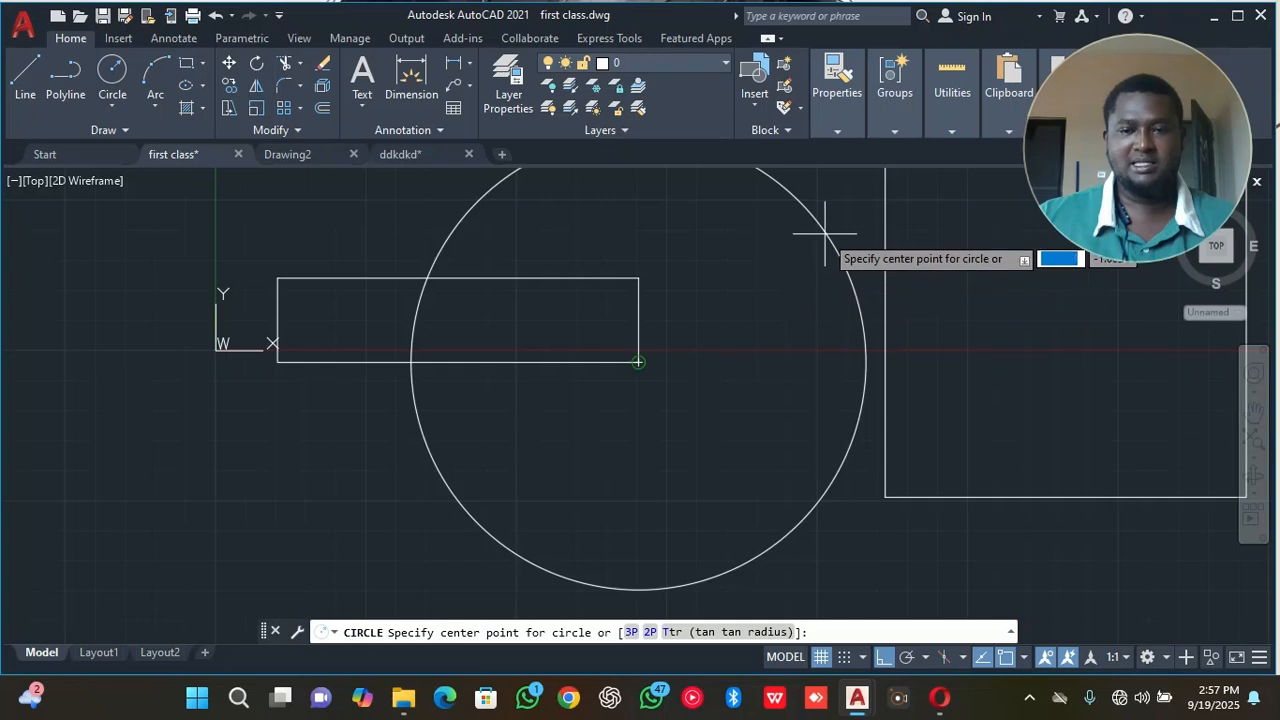
{"action": "scroll", "coordinate": [632, 362], "scroll_direction": "up", "scroll_amount": 5}
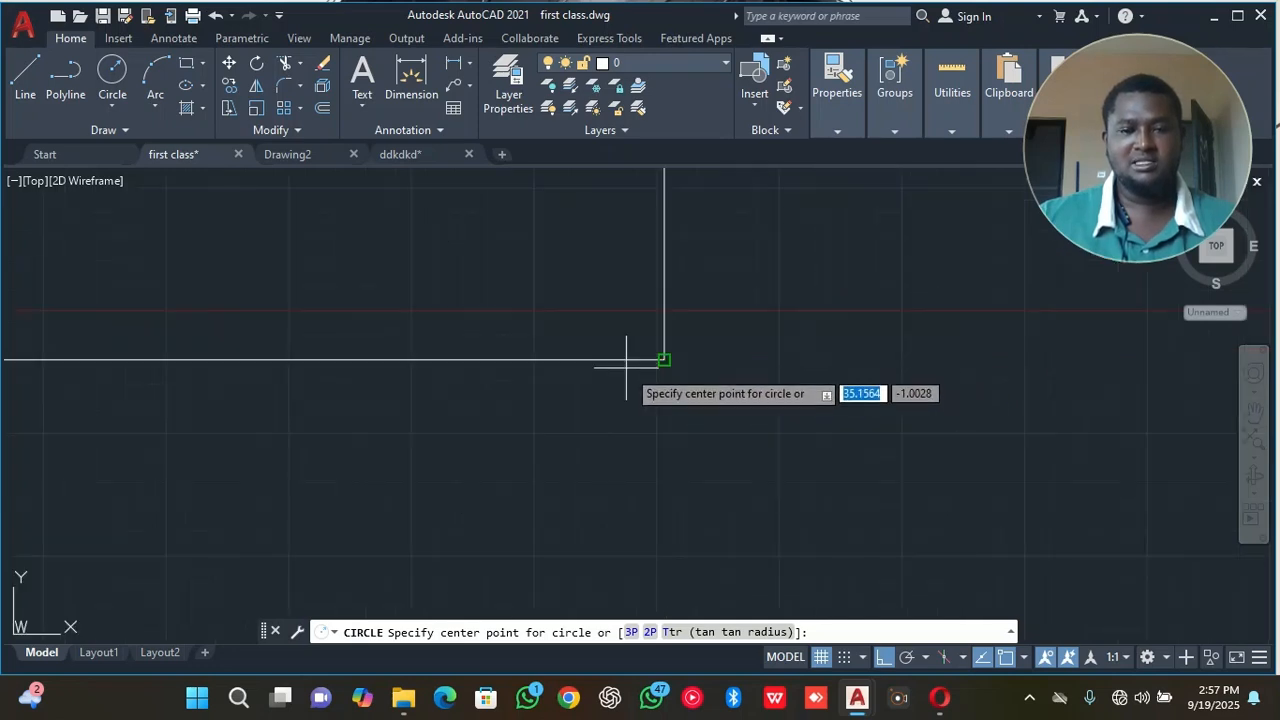
{"action": "scroll", "coordinate": [690, 365], "scroll_direction": "down", "scroll_amount": 5}
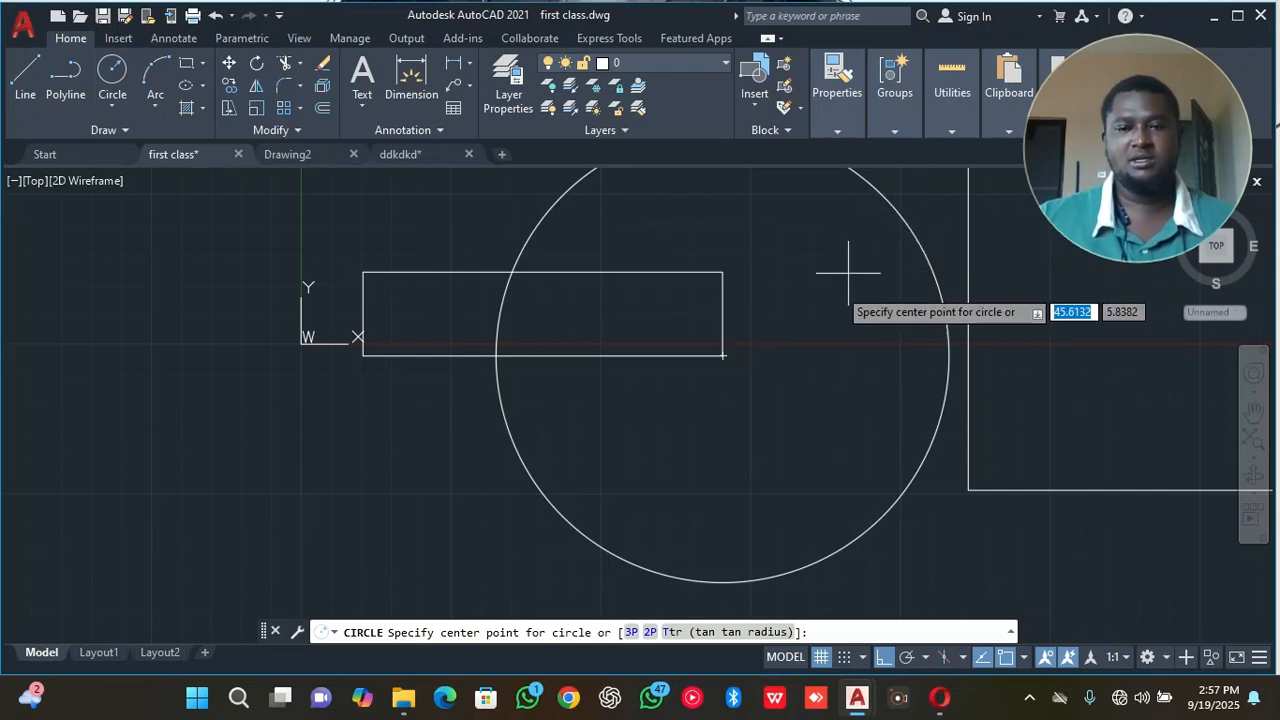
{"action": "left_click", "coordinate": [722, 355]}
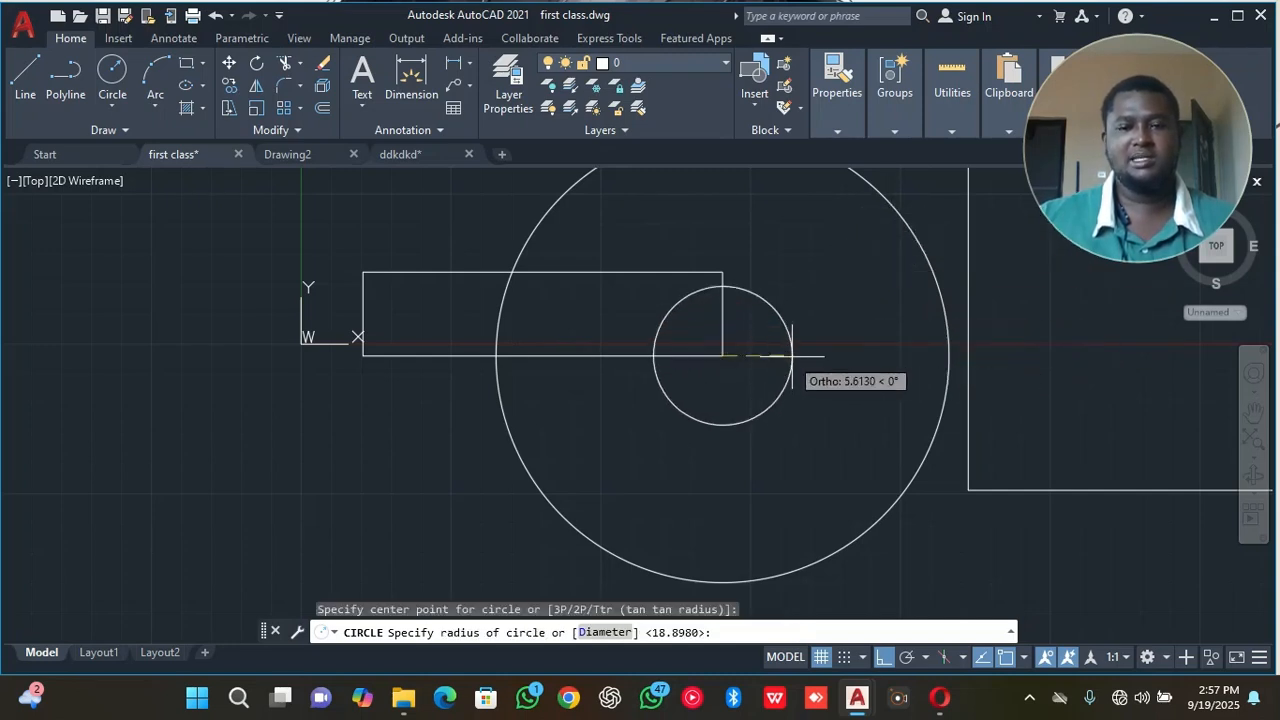
{"action": "left_click", "coordinate": [849, 355]}
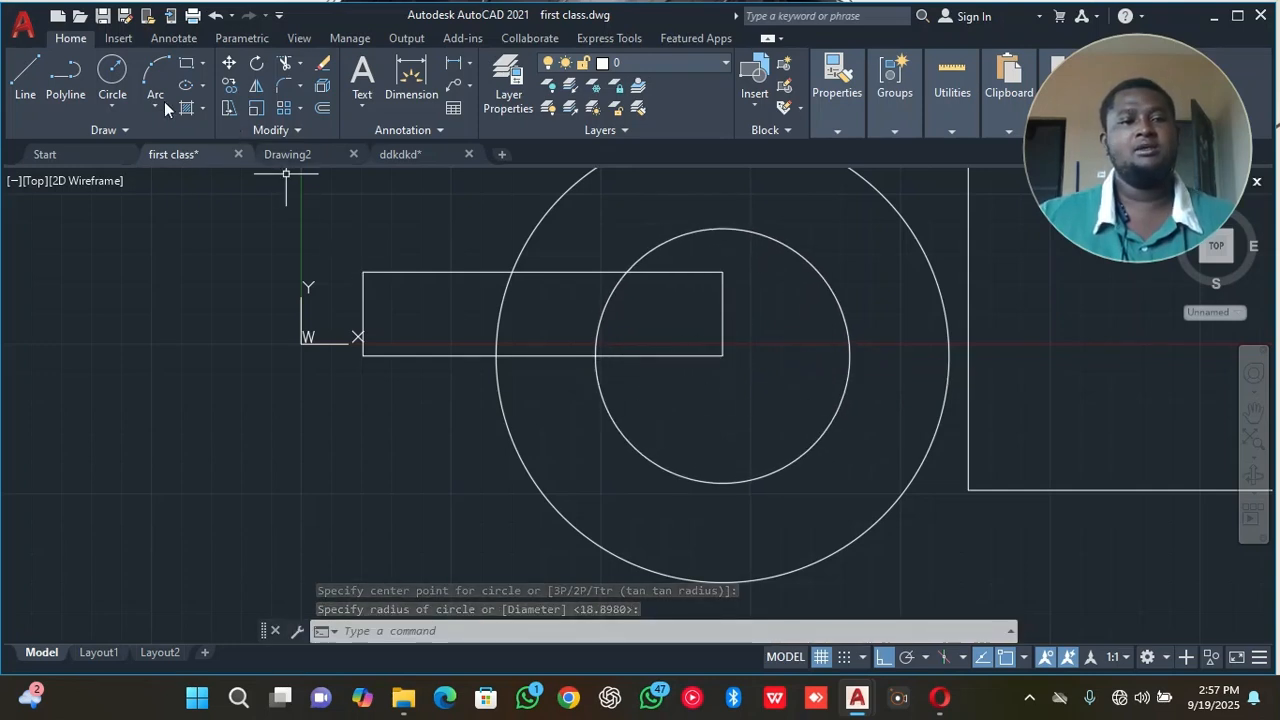
Draw a separate circle in the empty area below and to the left of the origin.
{"action": "left_click", "coordinate": [112, 72]}
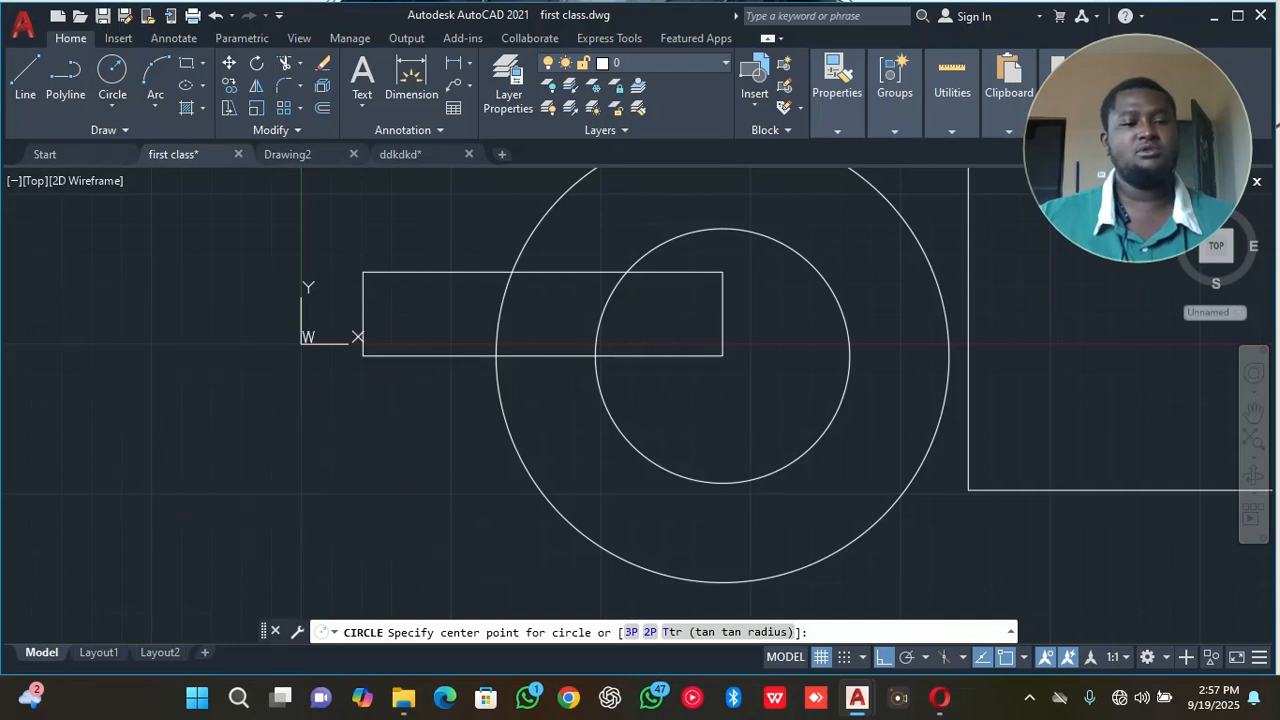
{"action": "left_click", "coordinate": [159, 467]}
{"action": "left_click", "coordinate": [288, 478]}
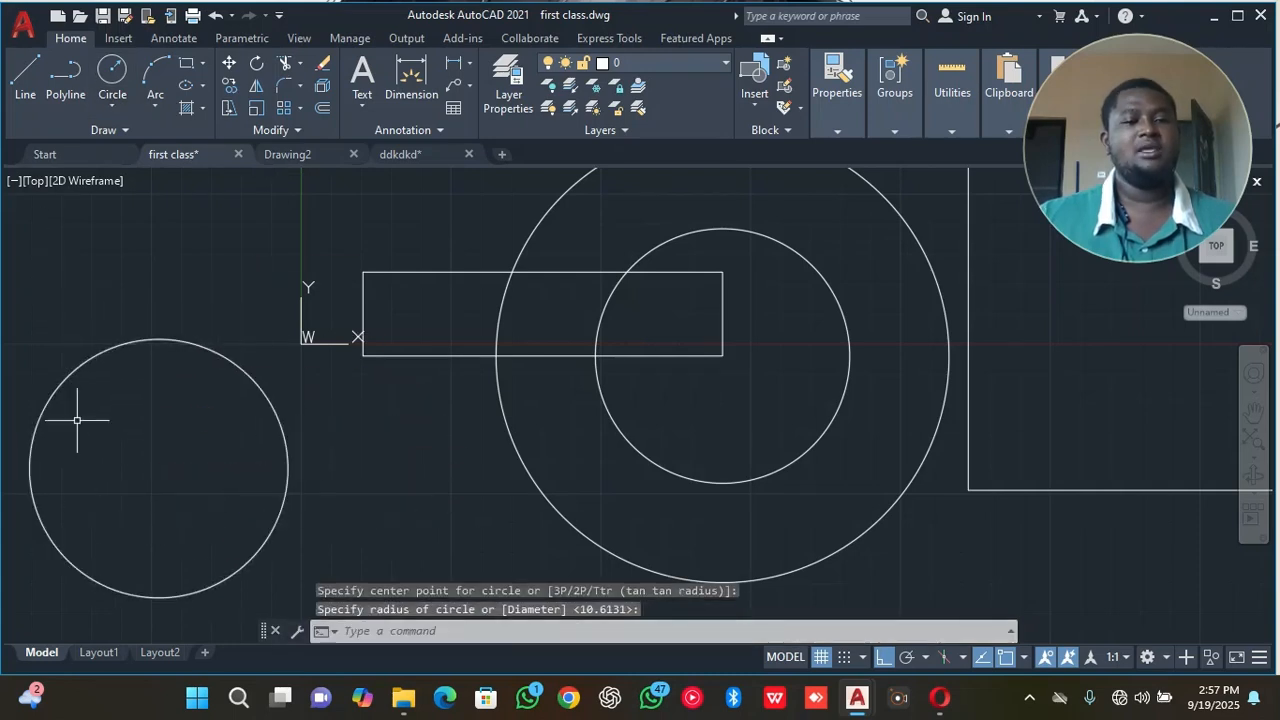
Draw a concentric circle of about 6.5 radius inside the separate circle, snapping to its centre.
{"action": "left_click", "coordinate": [121, 88]}
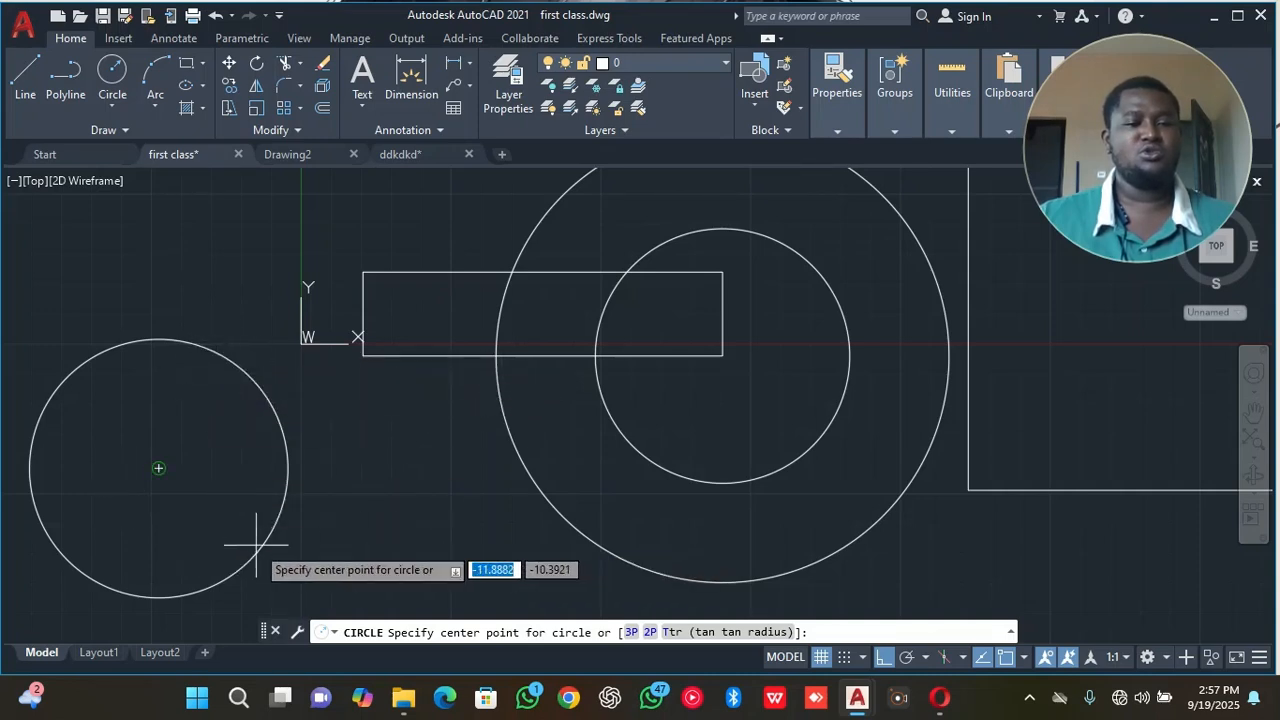
{"action": "scroll", "coordinate": [194, 509], "scroll_direction": "up", "scroll_amount": 5}
{"action": "scroll", "coordinate": [202, 507], "scroll_direction": "down", "scroll_amount": 3}
{"action": "scroll", "coordinate": [202, 507], "scroll_direction": "down", "scroll_amount": 2}
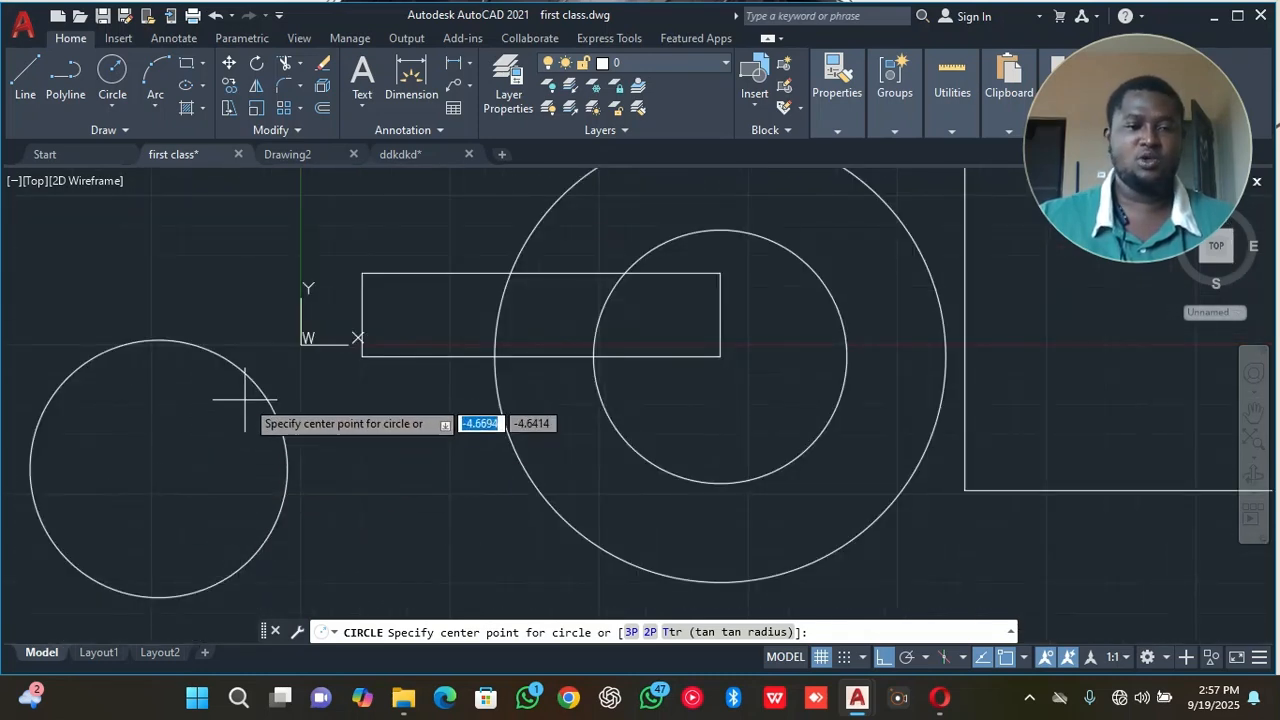
{"action": "left_click", "coordinate": [158, 467]}
{"action": "left_click", "coordinate": [240, 462]}
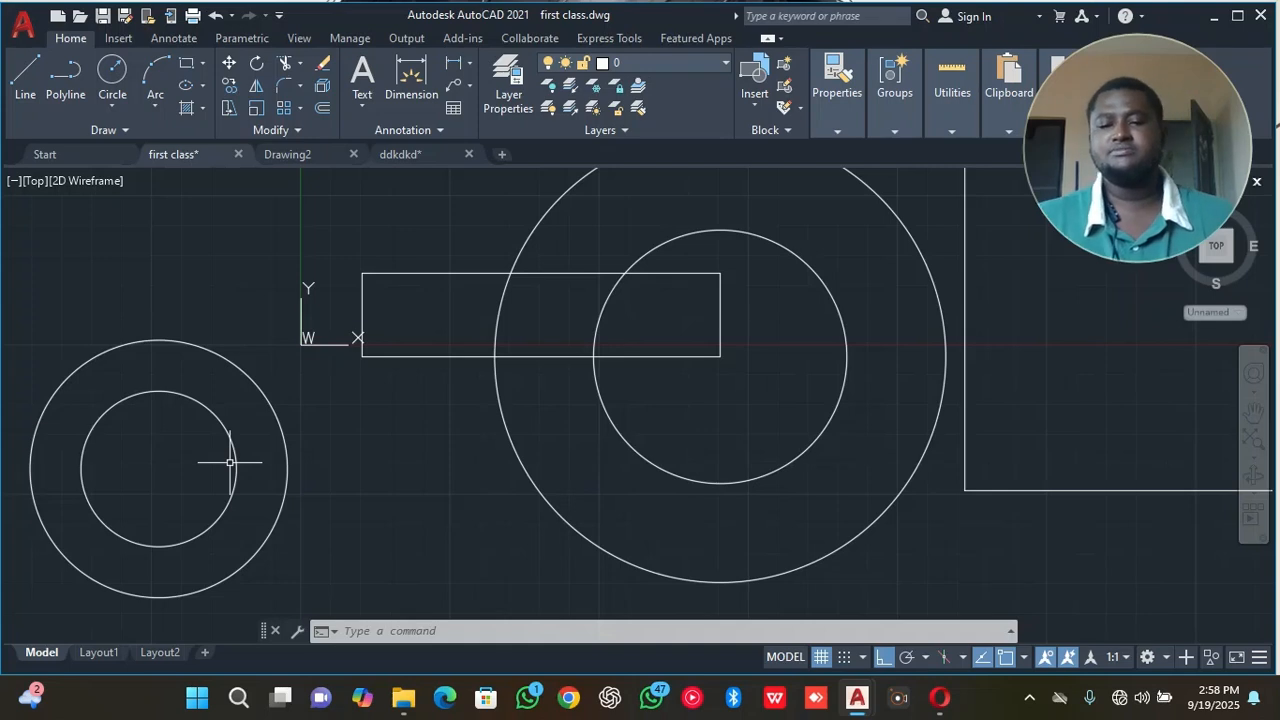
Turn on polar tracking and draw a diagonal line at about 45° up and to the right from the rectangle's lower right corner.
{"action": "left_click", "coordinate": [915, 660]}
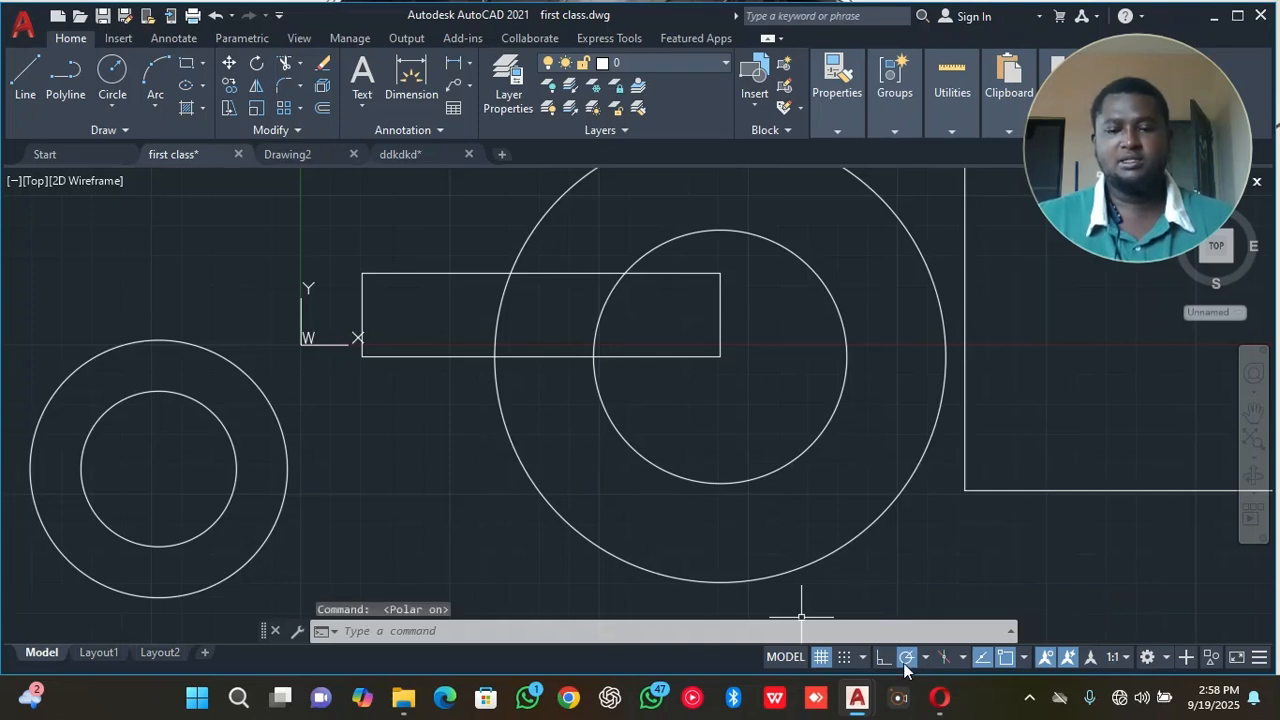
{"action": "left_click", "coordinate": [22, 80]}
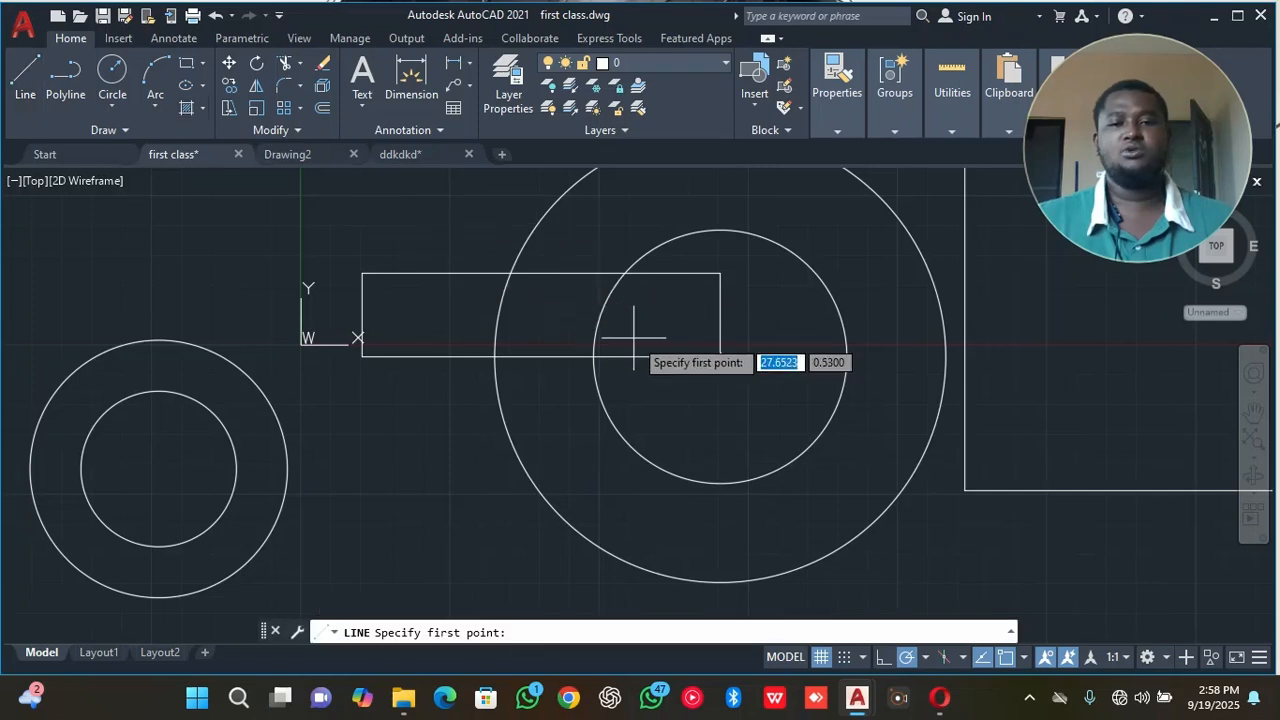
{"action": "left_click", "coordinate": [720, 356]}
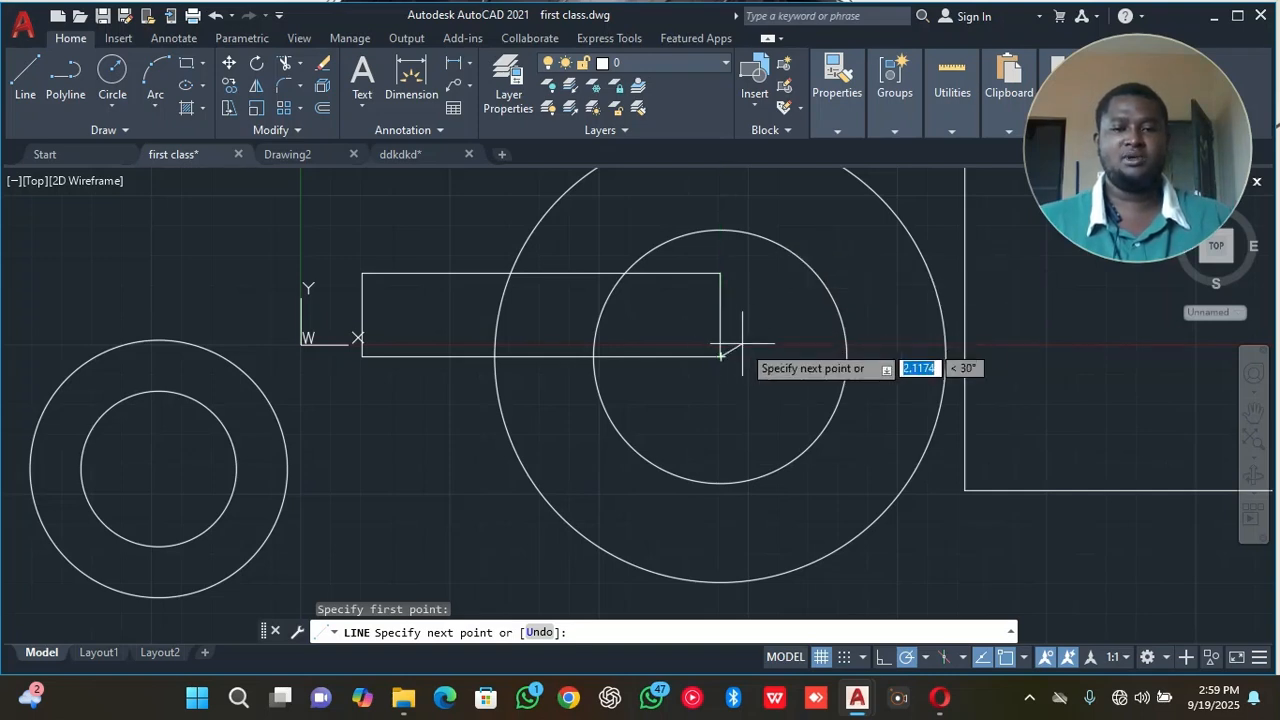
{"action": "left_click", "coordinate": [843, 229]}
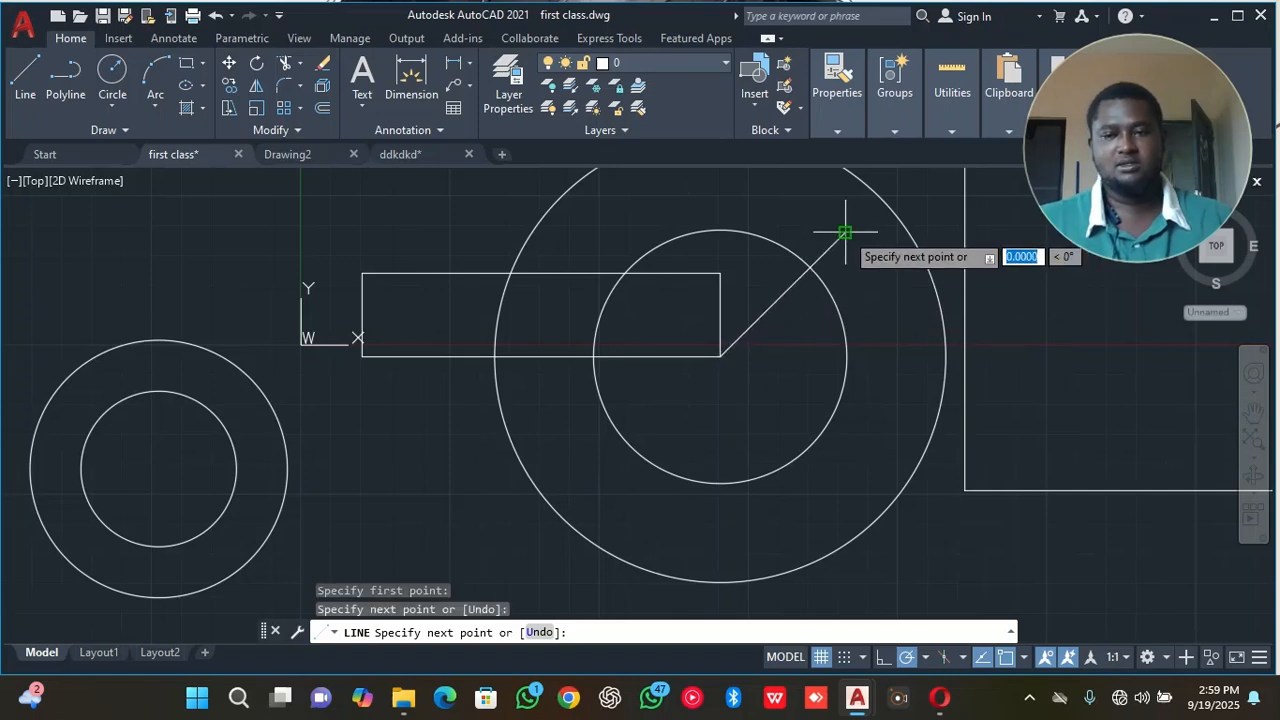
{"action": "right_click", "coordinate": [853, 240]}
{"action": "left_click", "coordinate": [868, 260]}
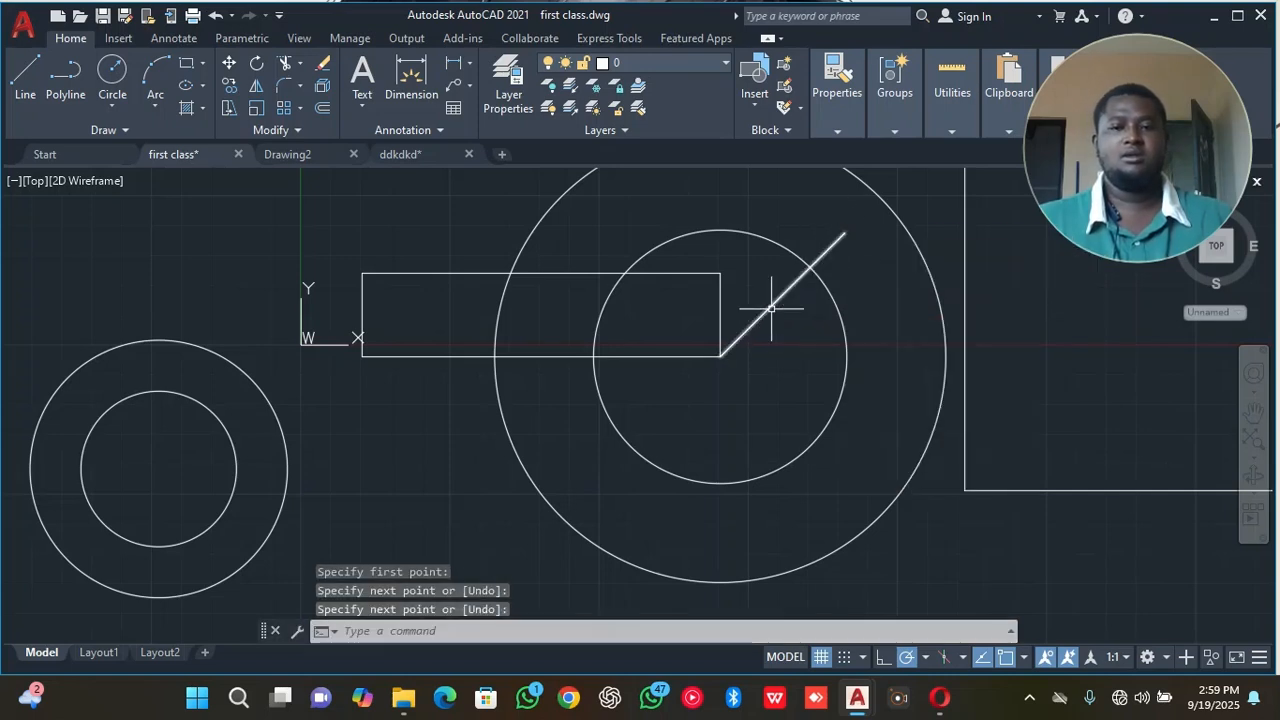
Add an angular dimension between the rectangle's right side and the diagonal line, placing its arc between them.
{"action": "scroll", "coordinate": [771, 308], "scroll_direction": "up", "scroll_amount": 3}
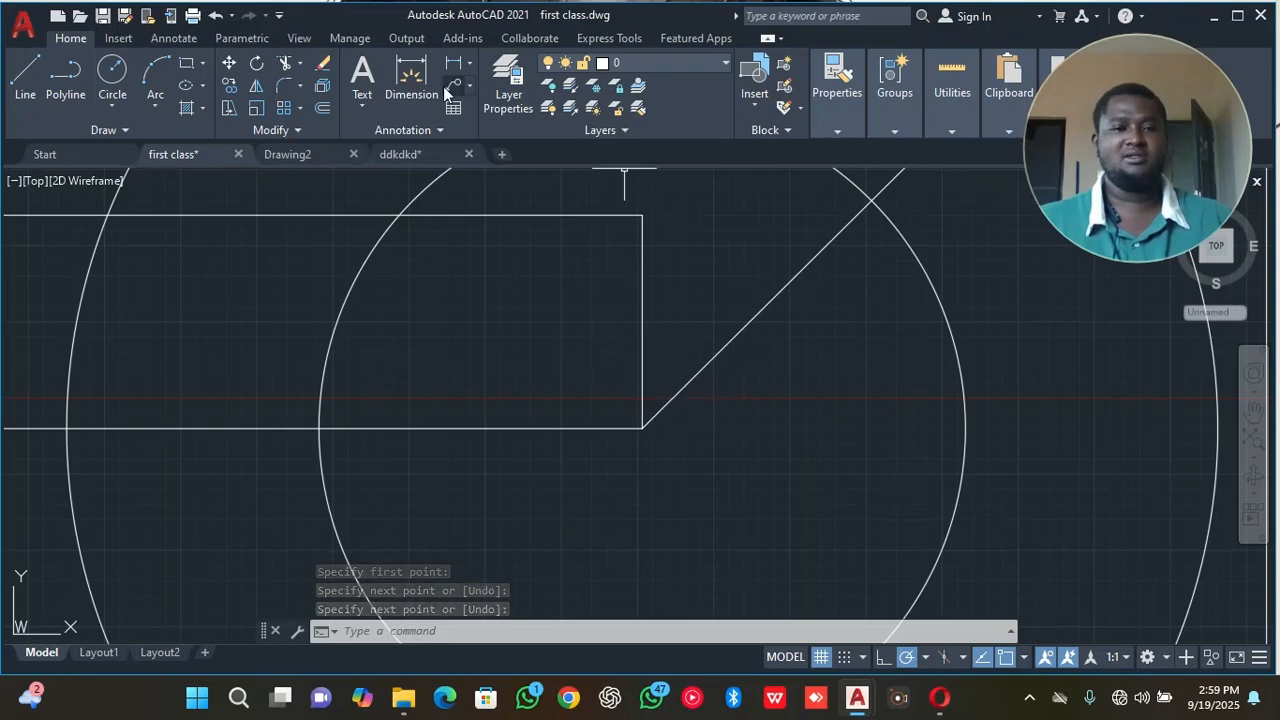
{"action": "left_click", "coordinate": [468, 66]}
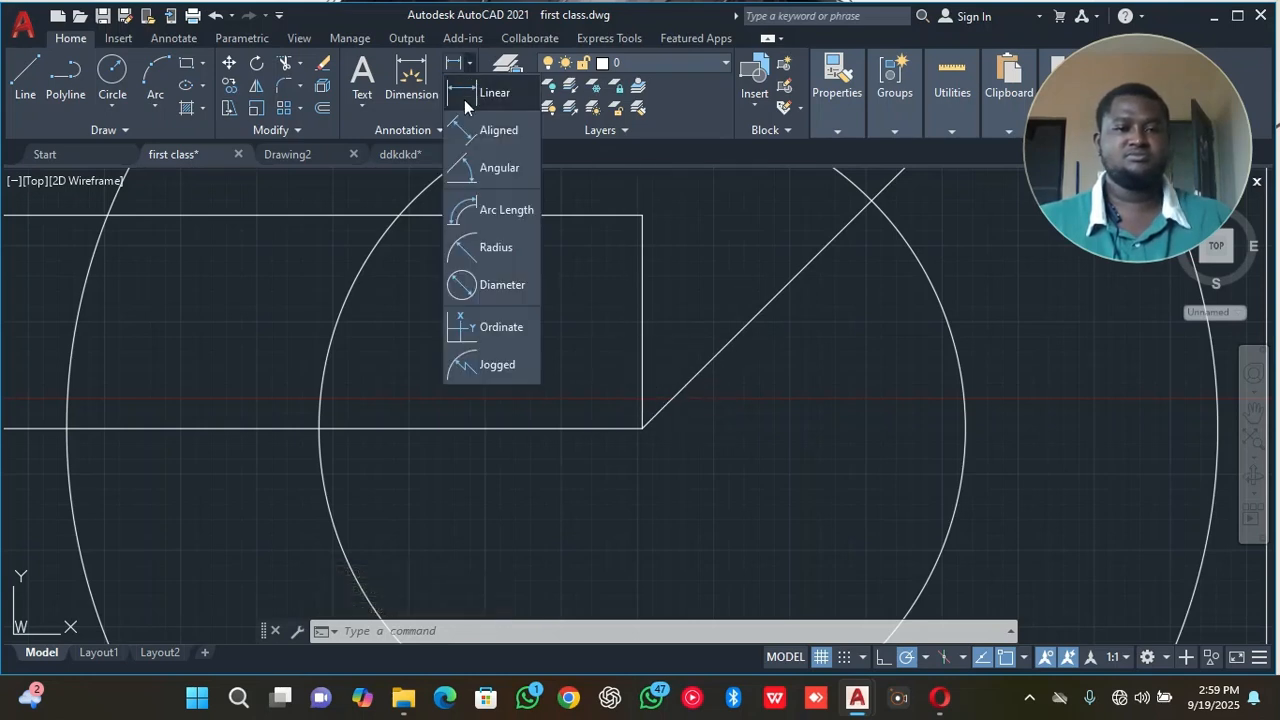
{"action": "left_click", "coordinate": [498, 168]}
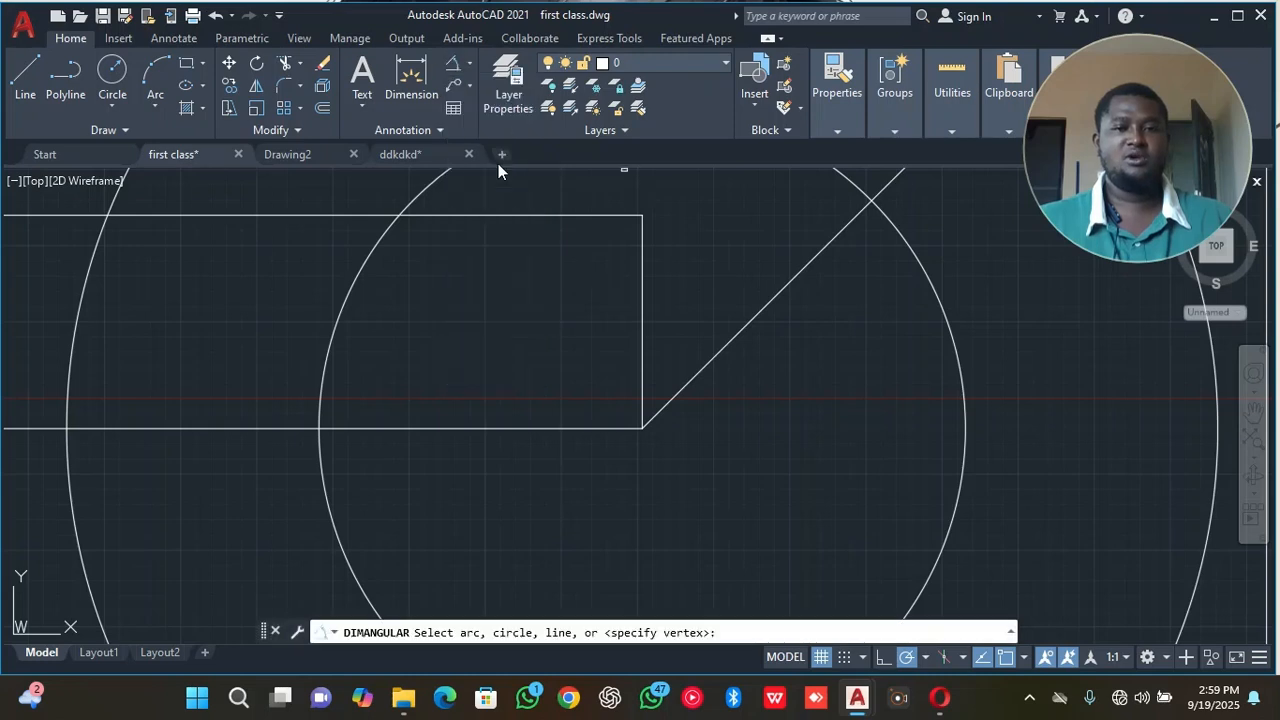
{"action": "left_click", "coordinate": [641, 375]}
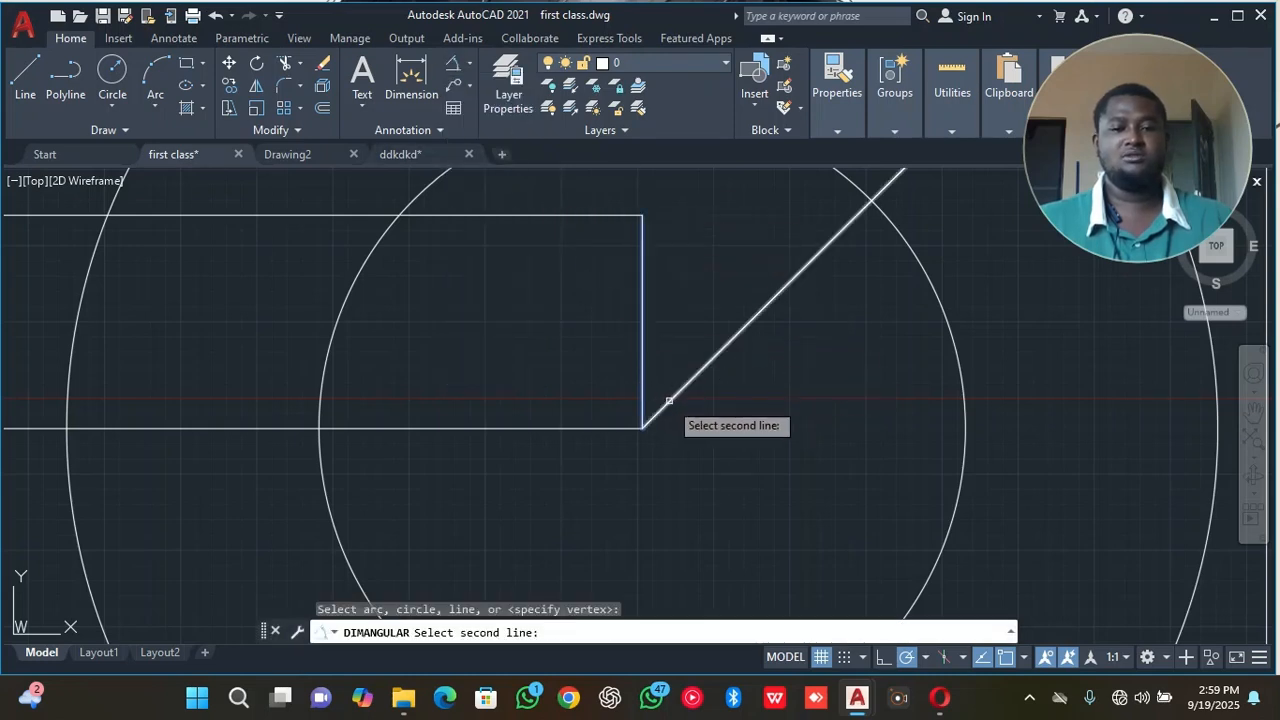
{"action": "left_click", "coordinate": [664, 405]}
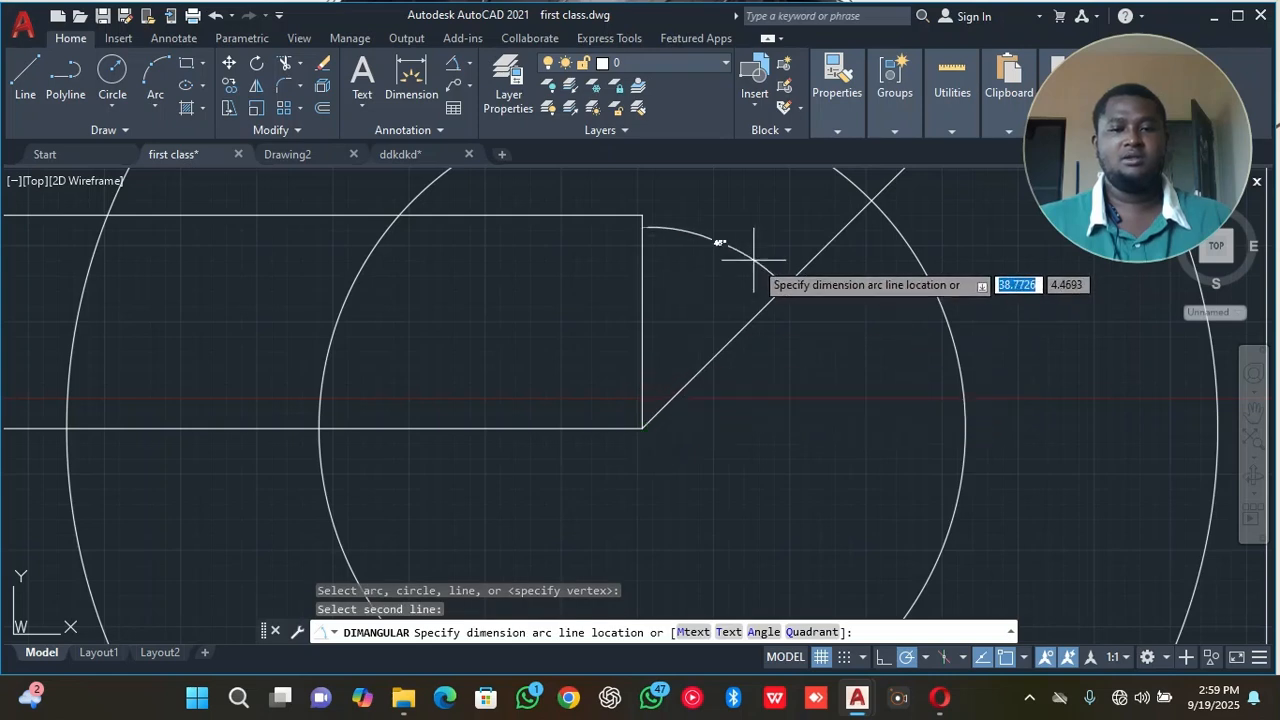
{"action": "scroll", "coordinate": [755, 258], "scroll_direction": "down", "scroll_amount": 1}
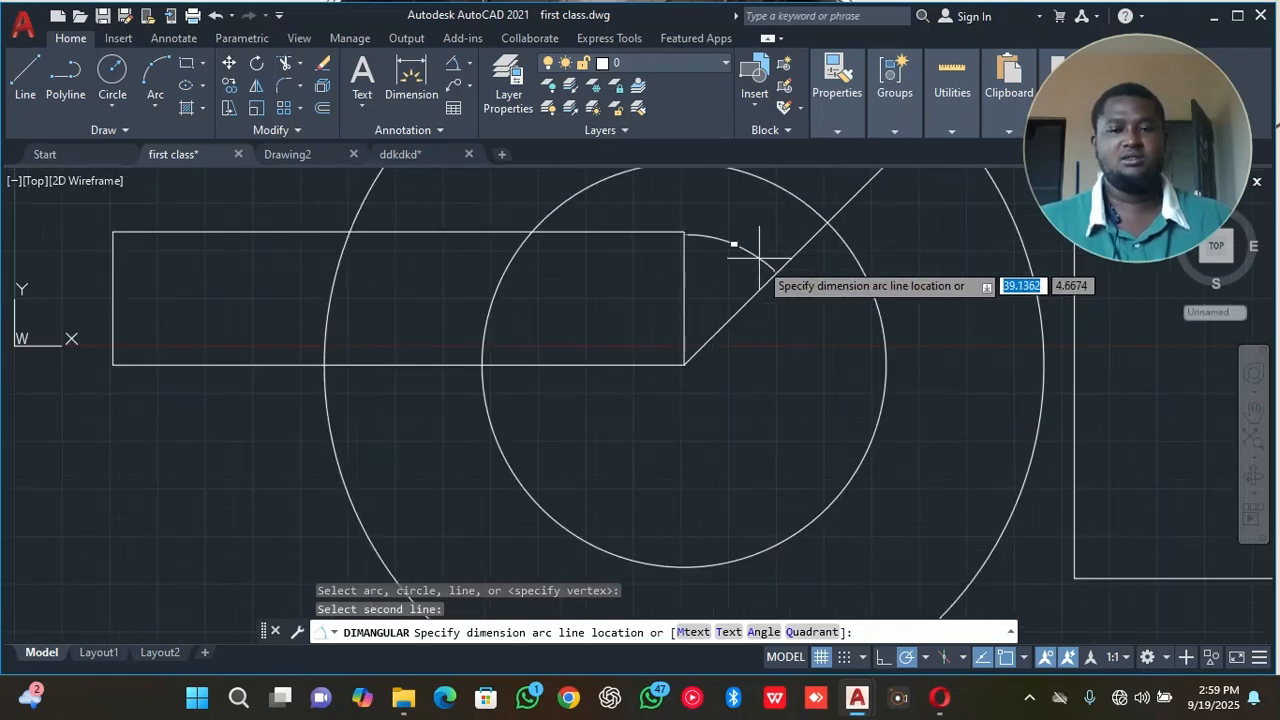
{"action": "left_click", "coordinate": [757, 262]}
{"action": "scroll", "coordinate": [750, 262], "scroll_direction": "up", "scroll_amount": 5}
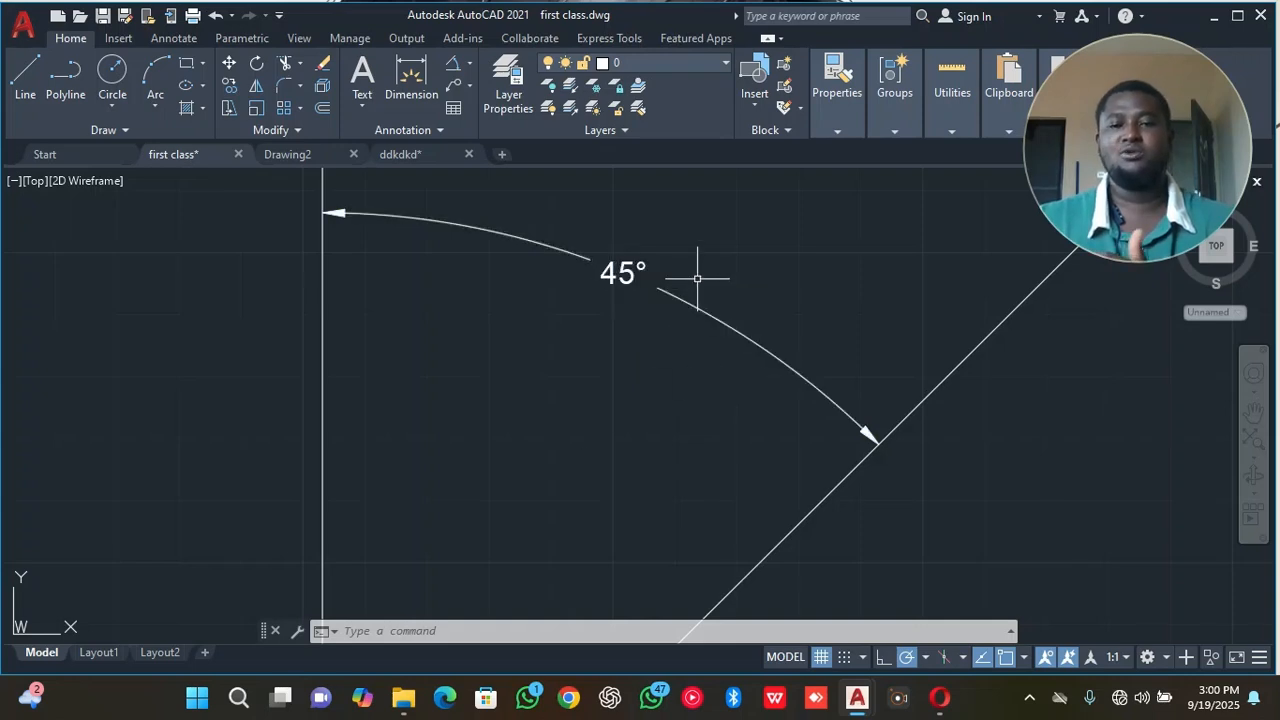
Draw a Center, Diameter circle of diameter 20 centred on the square's upper right corner.
{"action": "scroll", "coordinate": [670, 293], "scroll_direction": "down", "scroll_amount": 2}
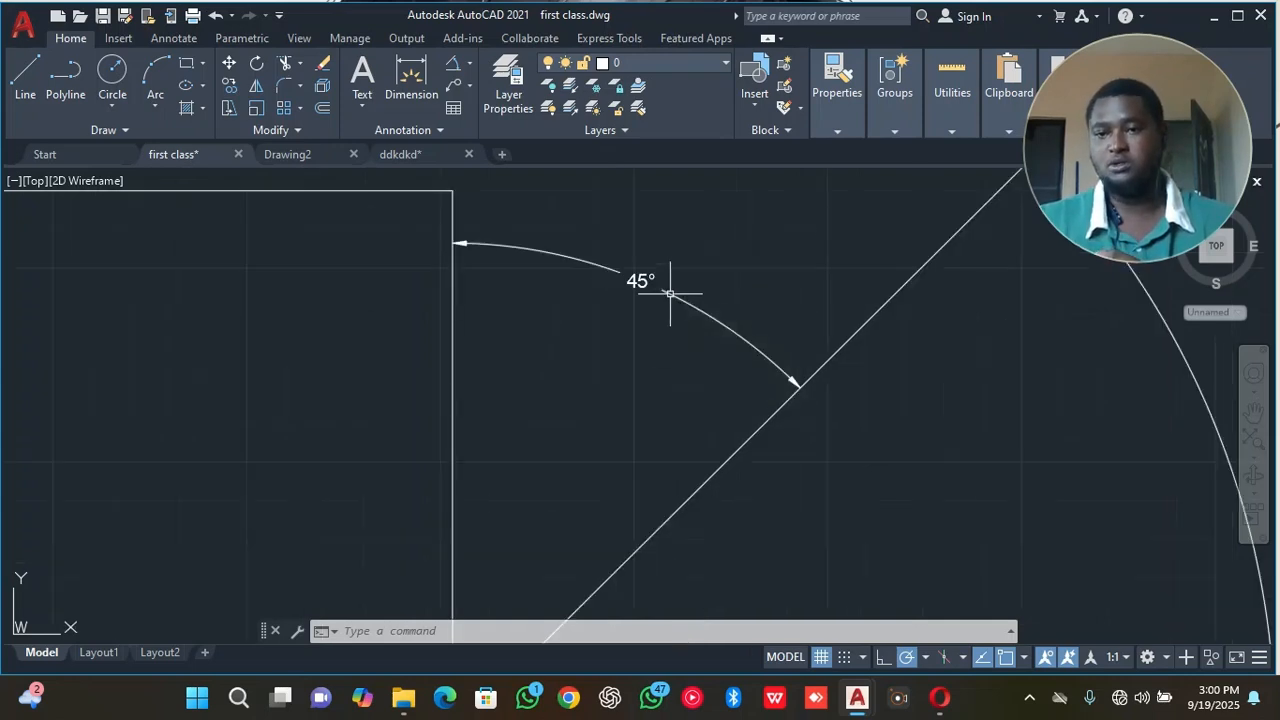
{"action": "scroll", "coordinate": [670, 293], "scroll_direction": "down", "scroll_amount": 2}
{"action": "scroll", "coordinate": [670, 294], "scroll_direction": "down", "scroll_amount": 2}
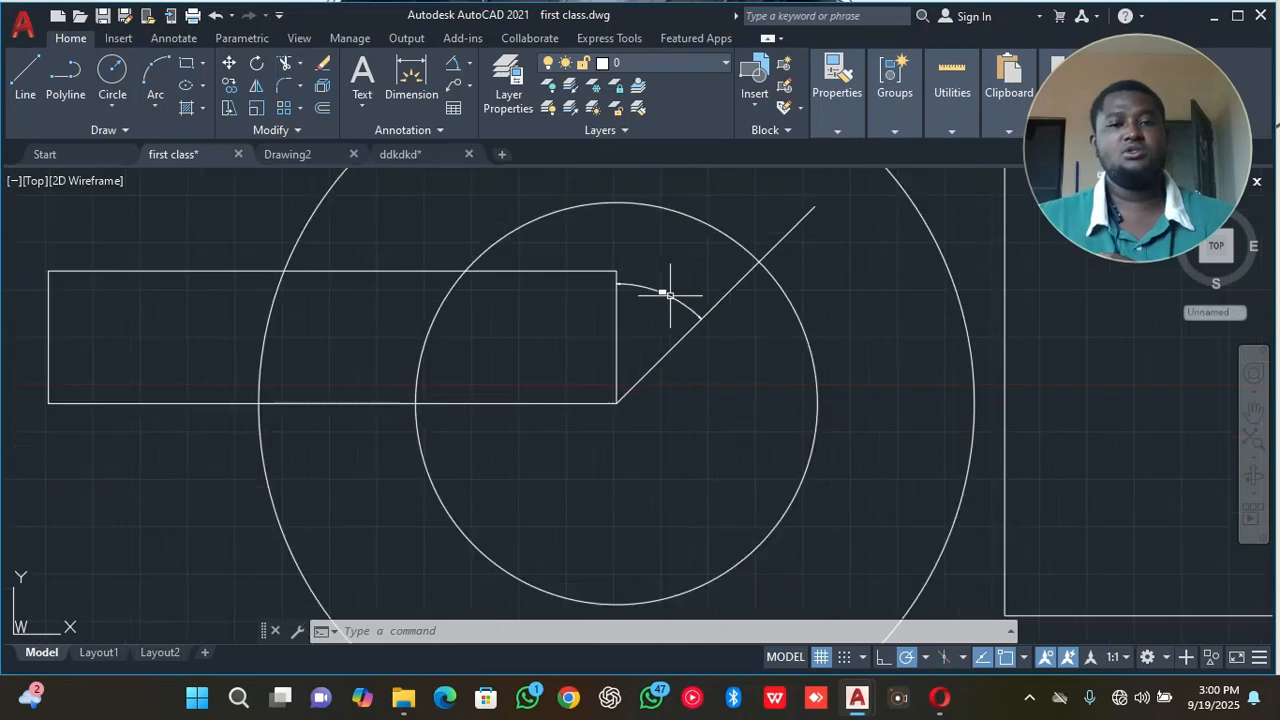
{"action": "left_click", "coordinate": [104, 115]}
{"action": "scroll", "coordinate": [238, 322], "scroll_direction": "down", "scroll_amount": 2}
{"action": "scroll", "coordinate": [238, 322], "scroll_direction": "down", "scroll_amount": 2}
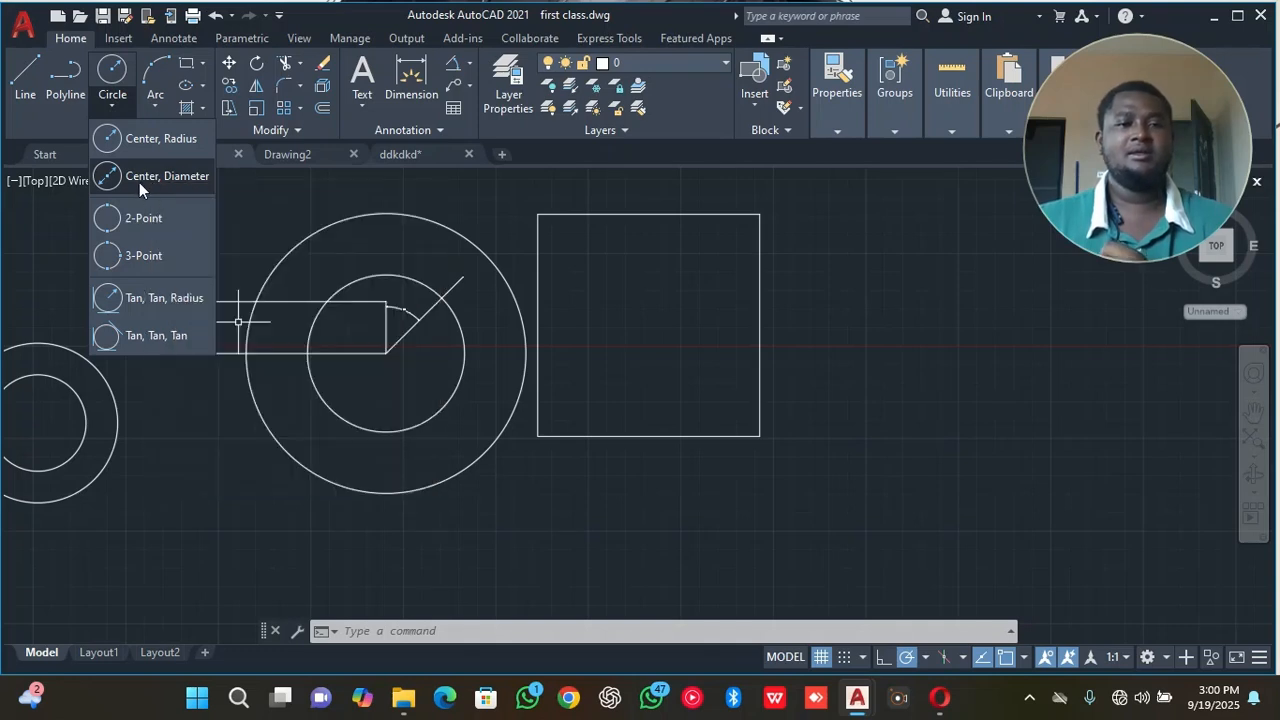
{"action": "left_click", "coordinate": [139, 182]}
{"action": "middle_click_drag", "start_coordinate": [646, 383], "coordinate": [632, 391]}
{"action": "middle_click_drag", "start_coordinate": [583, 357], "coordinate": [186, 340]}
{"action": "middle_click_drag", "start_coordinate": [445, 286], "coordinate": [540, 330]}
{"action": "middle_click_drag", "start_coordinate": [736, 375], "coordinate": [589, 386]}
{"action": "left_click", "coordinate": [738, 226]}
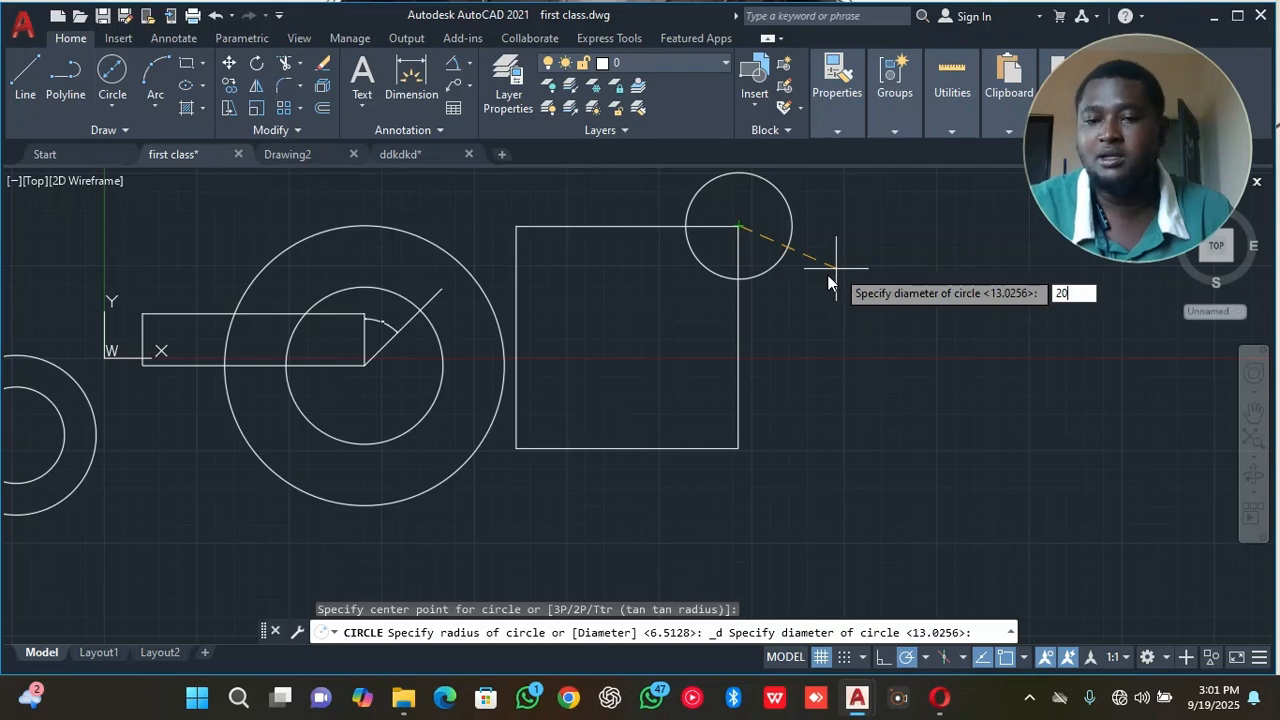
{"action": "key", "text": "Return"}
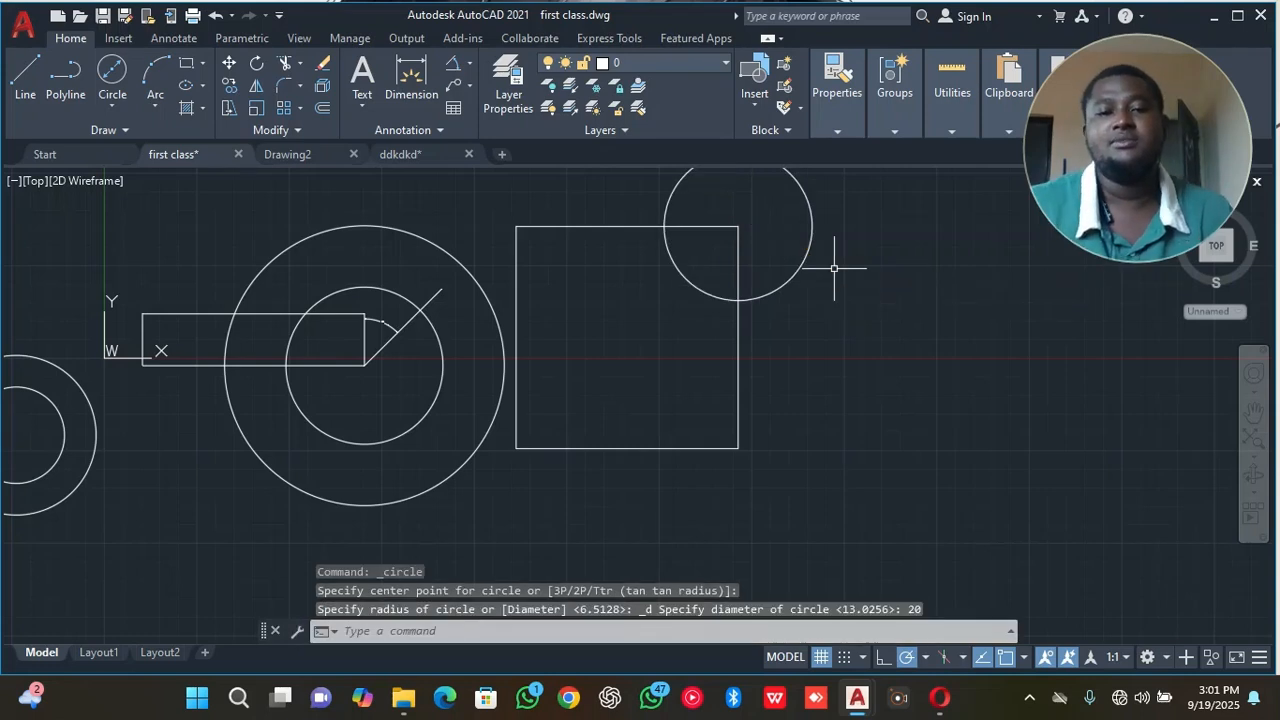
Draw a Center, Radius circle of radius 20 centred on the square's lower right corner.
{"action": "left_click", "coordinate": [112, 100]}
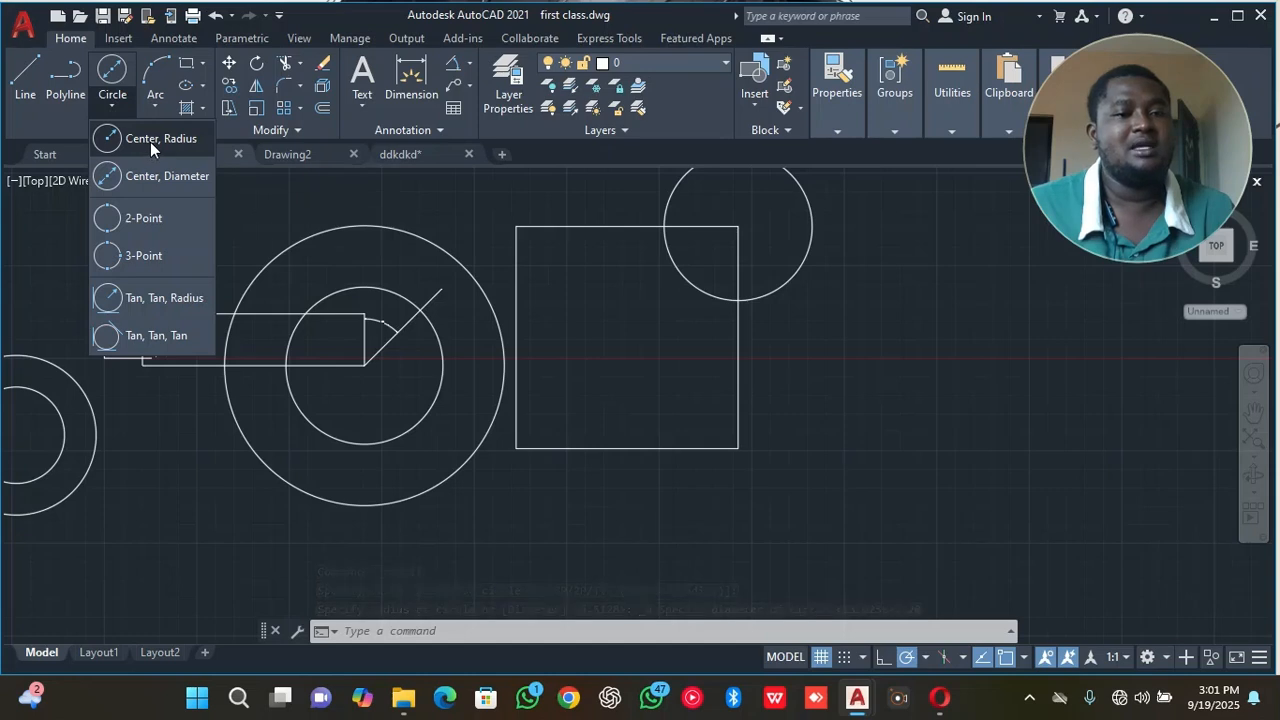
{"action": "left_click", "coordinate": [150, 142]}
{"action": "left_click", "coordinate": [738, 449]}
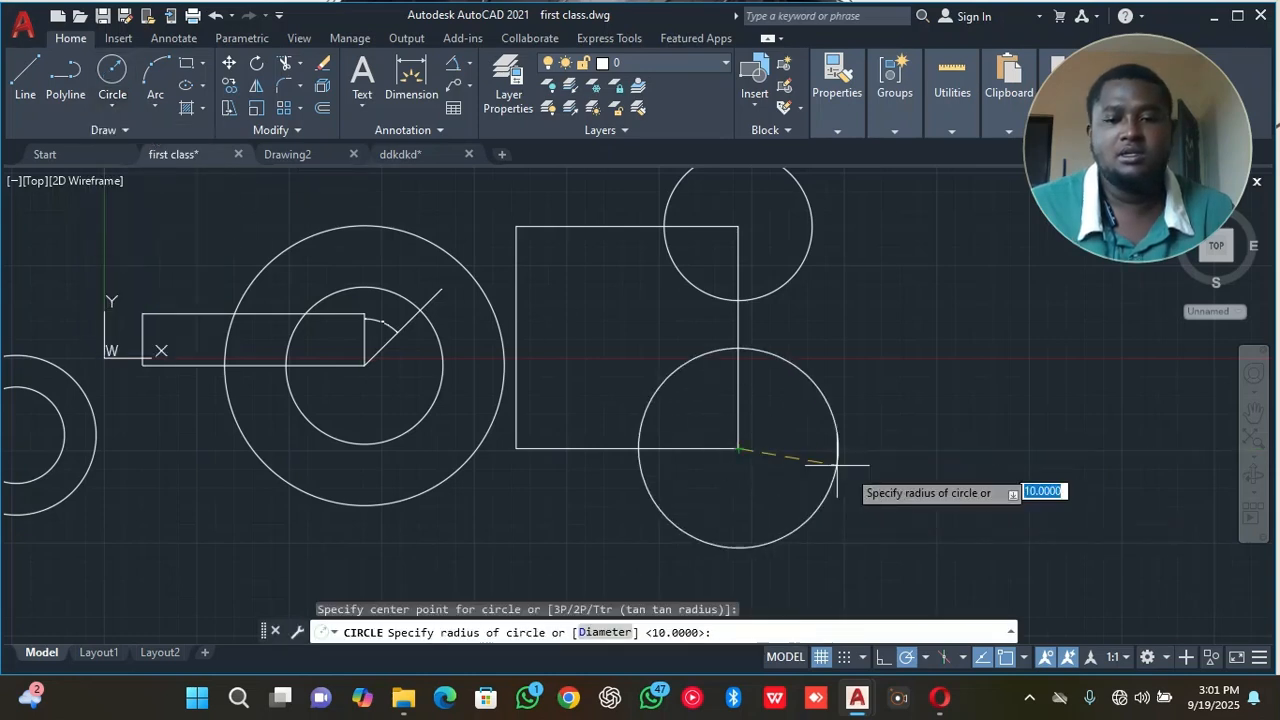
{"action": "type", "text": "2"}
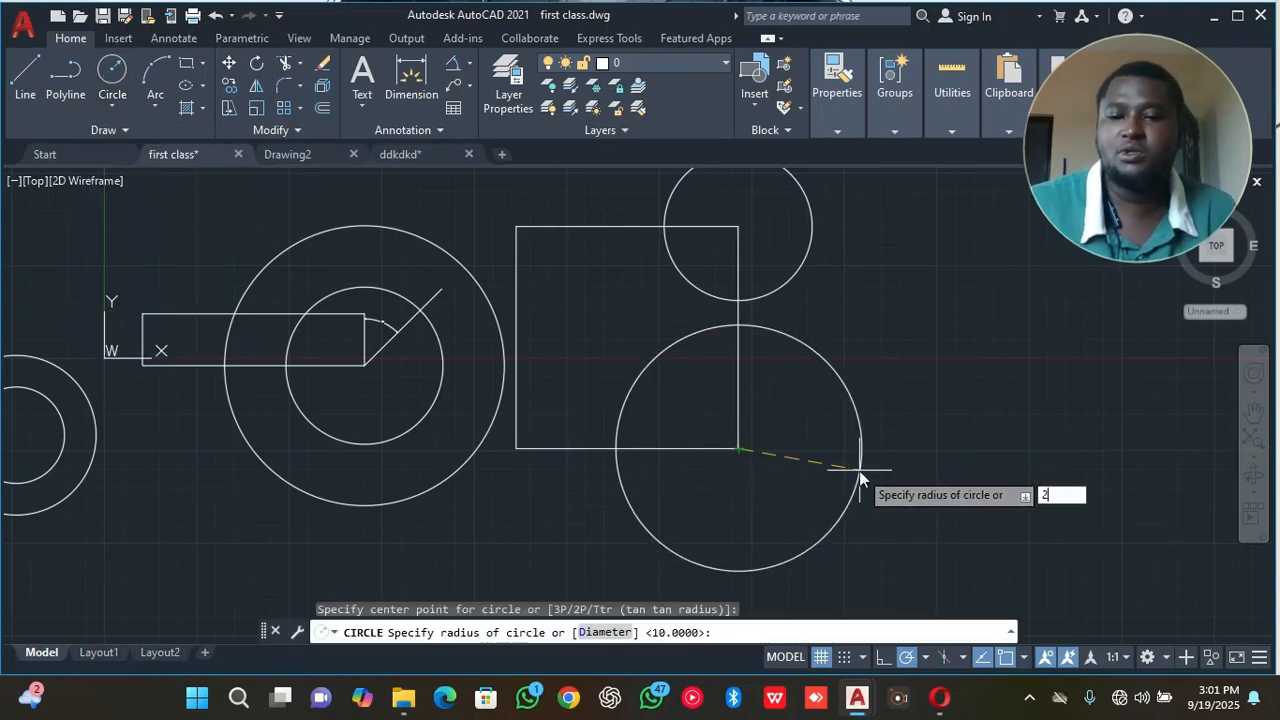
{"action": "type", "text": "0"}
{"action": "key", "text": "Return"}
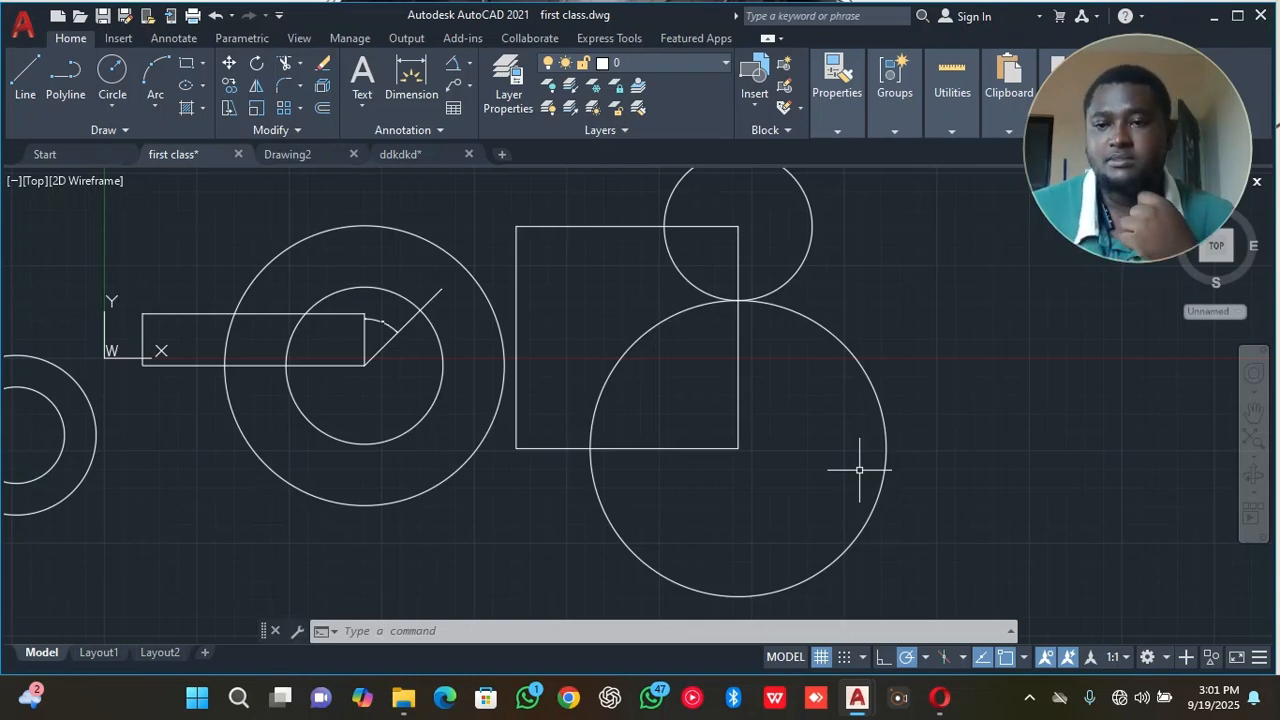
Draw a 2-Point circle from the square's upper left corner to where the upper right circle crosses the square's top side.
{"action": "left_click", "coordinate": [905, 699]}
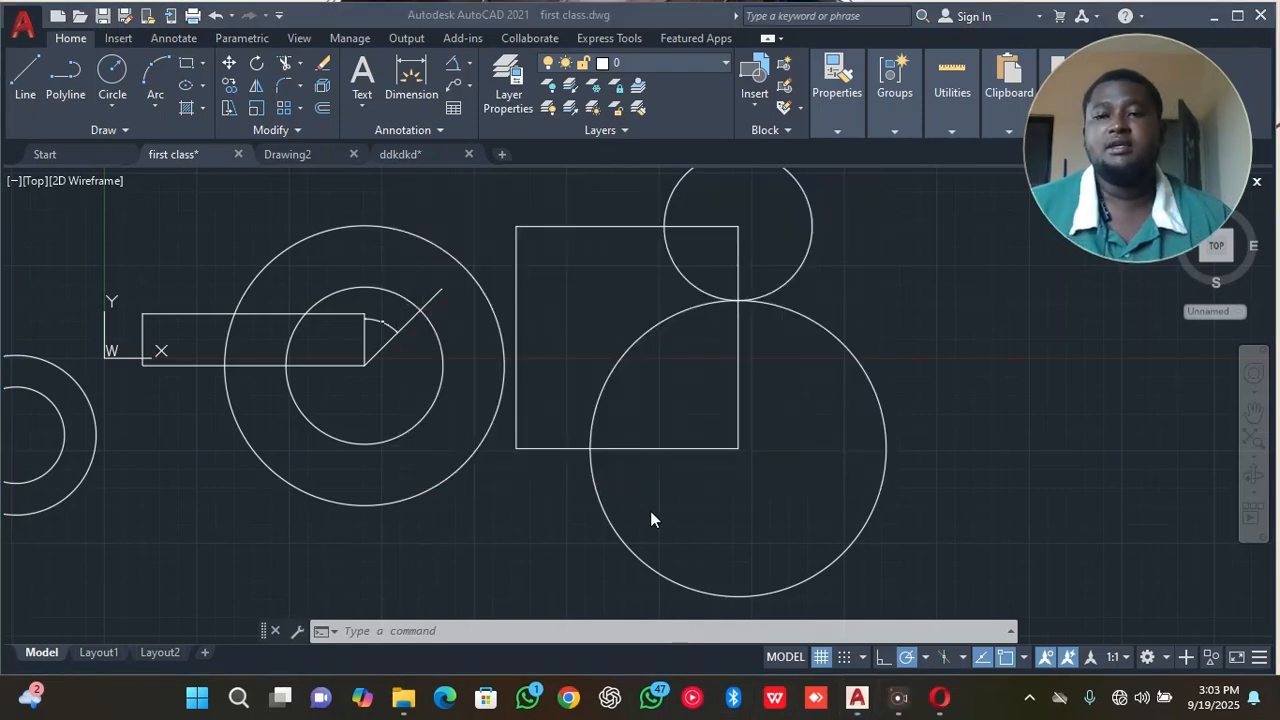
{"action": "left_click", "coordinate": [121, 111]}
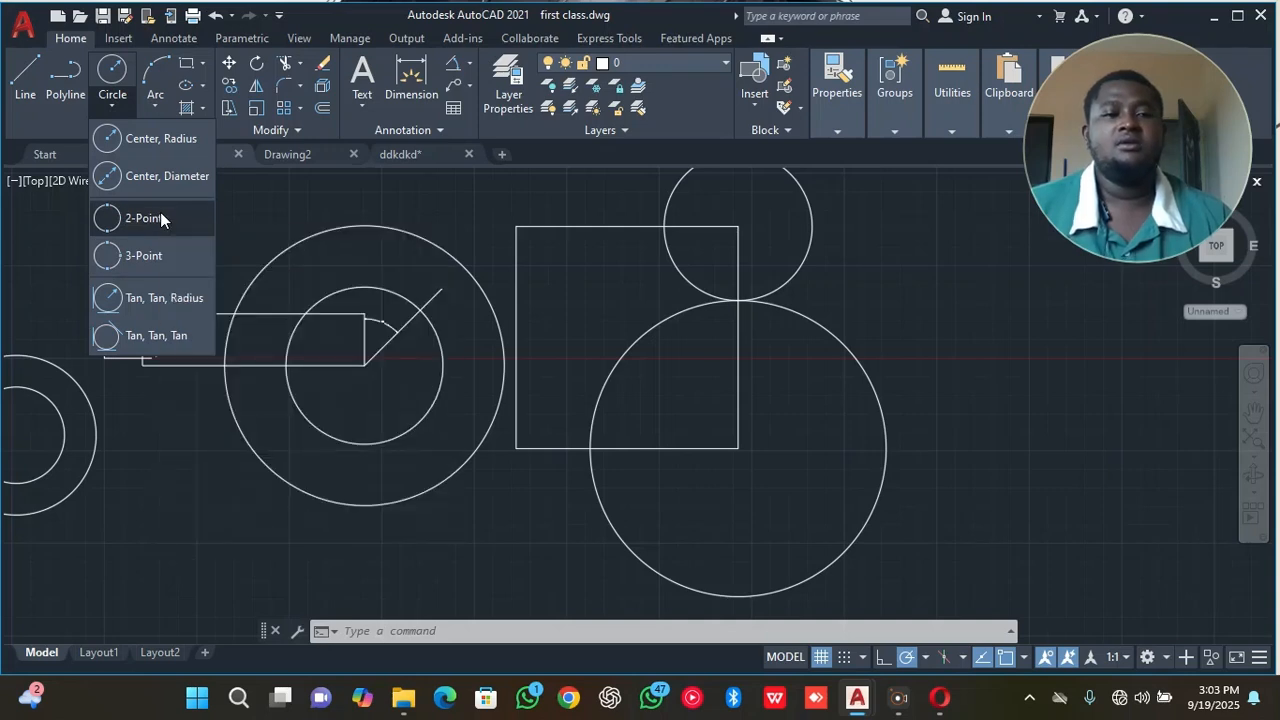
{"action": "left_click", "coordinate": [160, 218]}
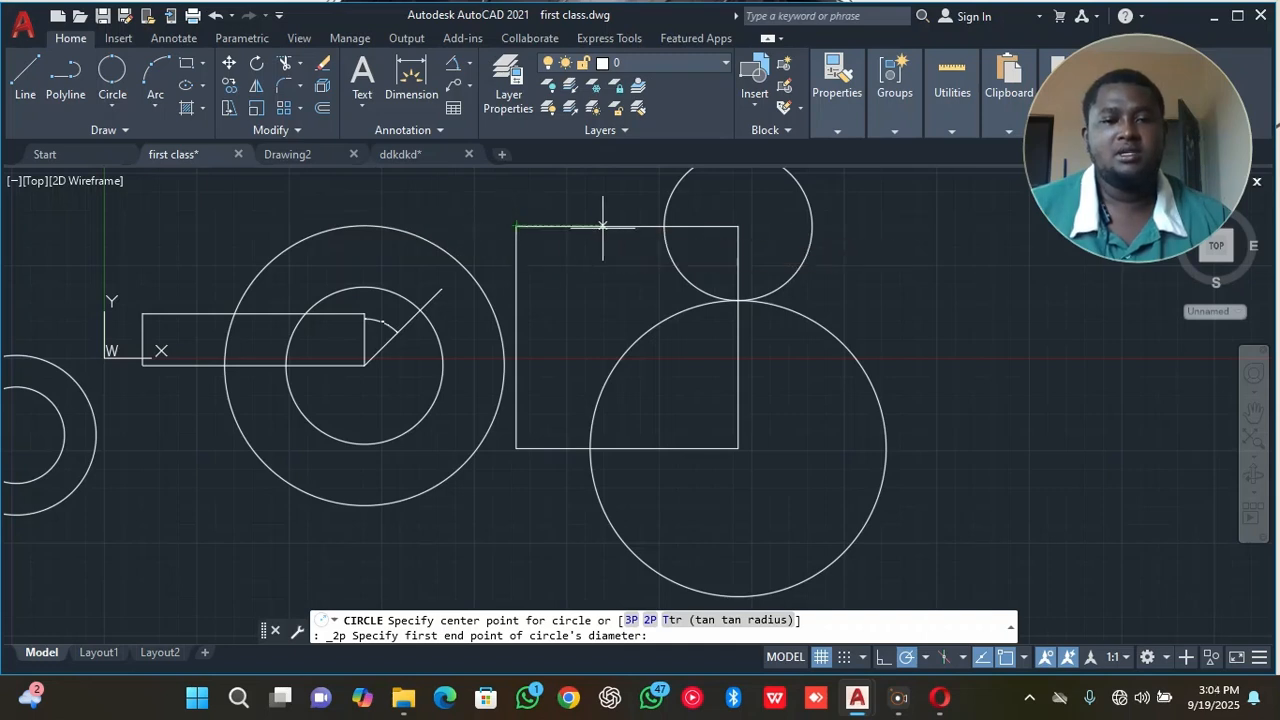
{"action": "scroll", "coordinate": [665, 226], "scroll_direction": "up", "scroll_amount": 4}
{"action": "middle_click_drag", "start_coordinate": [665, 228], "coordinate": [665, 313]}
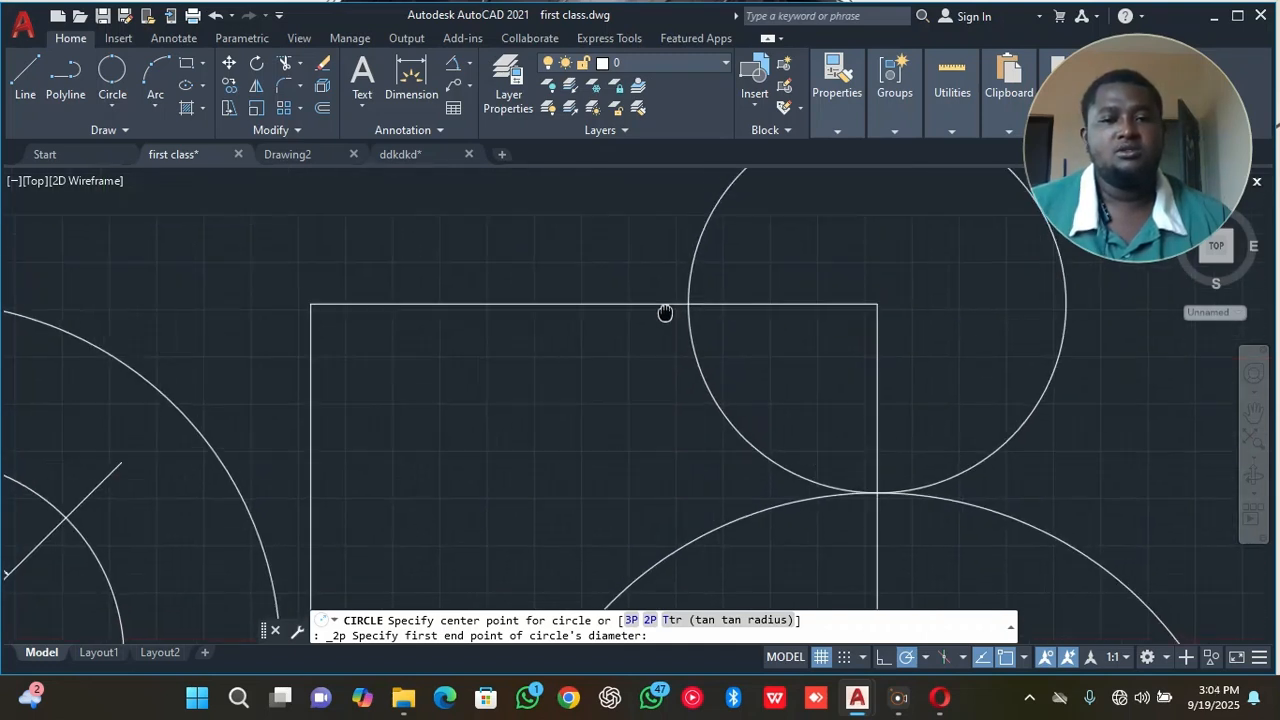
{"action": "left_click", "coordinate": [311, 303]}
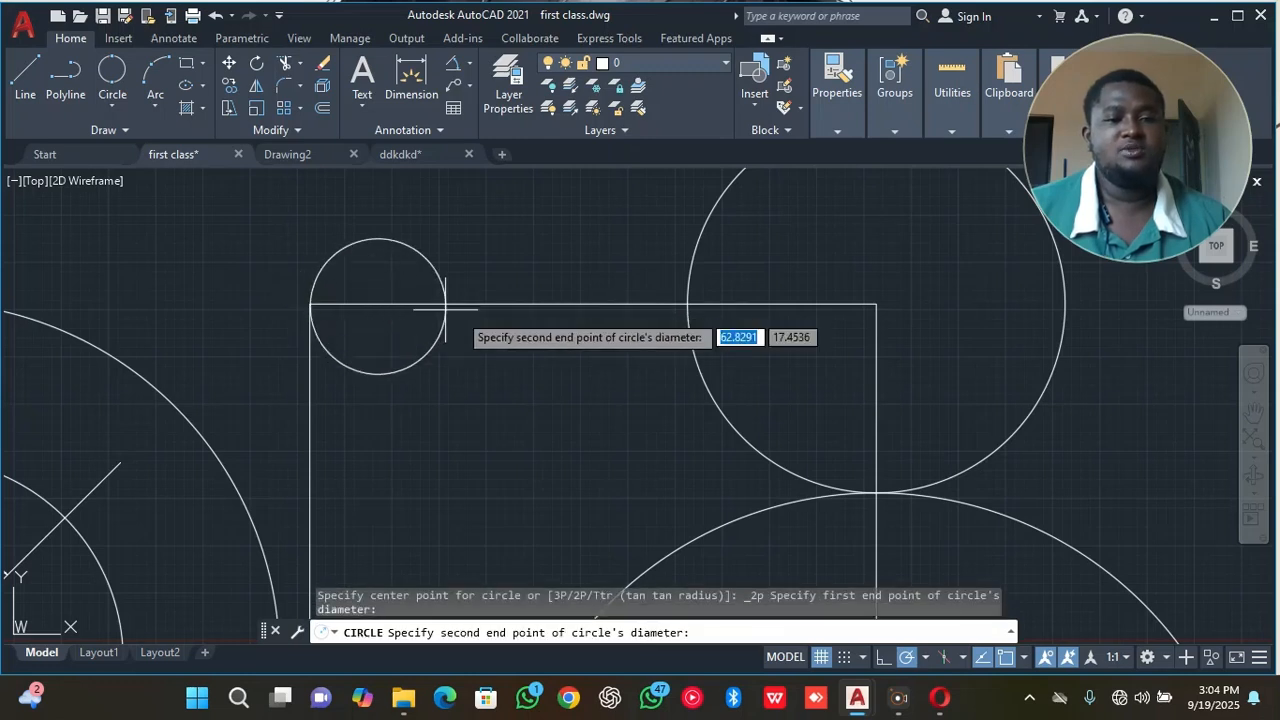
{"action": "left_click", "coordinate": [687, 303]}
{"action": "mouse_move", "coordinate": [502, 323]}
{"action": "middle_mouse_down"}
{"action": "mouse_move", "coordinate": [506, 393]}
{"action": "mouse_move", "coordinate": [492, 393]}
{"action": "mouse_move", "coordinate": [502, 340]}
{"action": "mouse_move", "coordinate": [503, 374]}
{"action": "middle_mouse_up"}
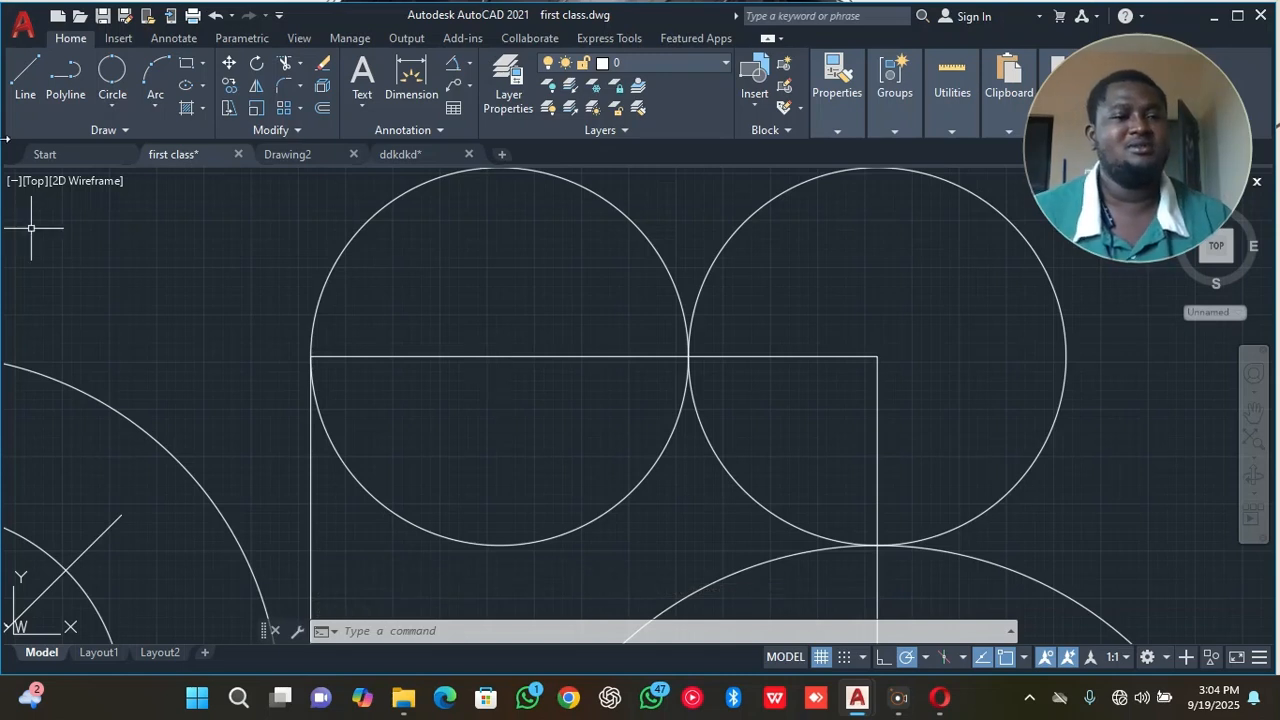
Draw a closed triangle with lines in the empty area right of the circles, with a horizontal base and a right side about 17.7 long.
{"action": "left_click", "coordinate": [102, 102]}
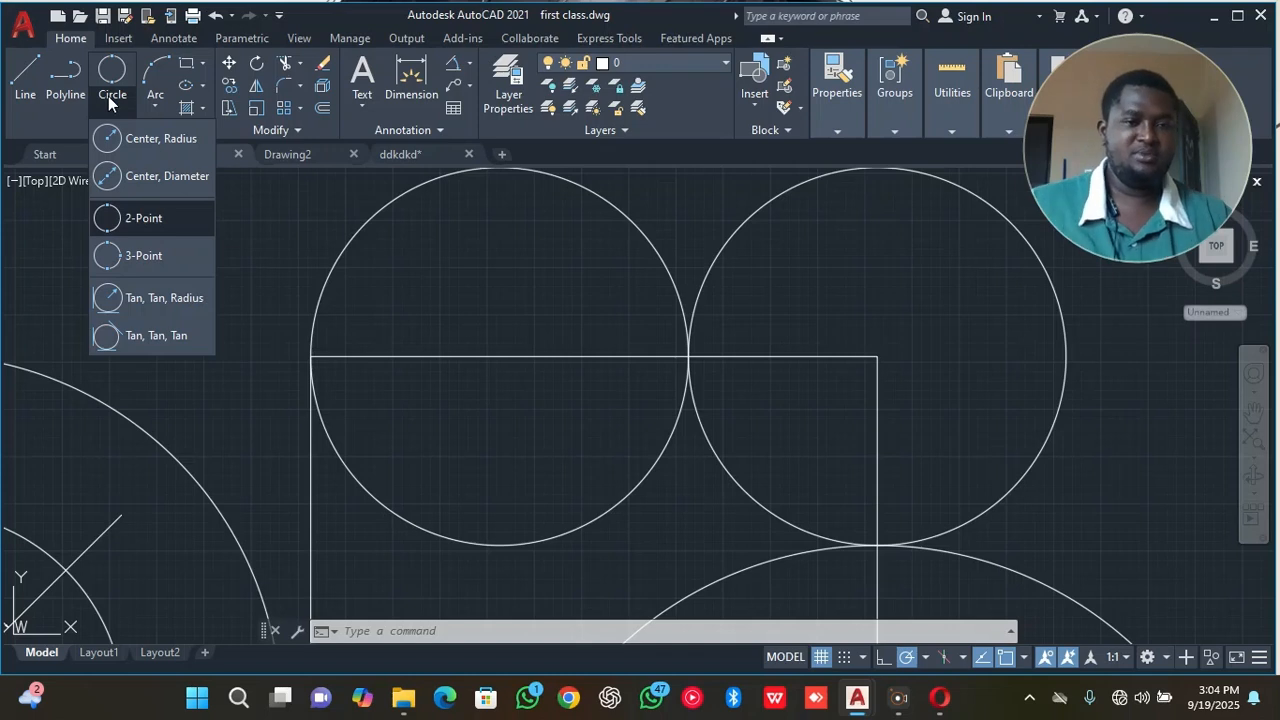
{"action": "left_click", "coordinate": [22, 70]}
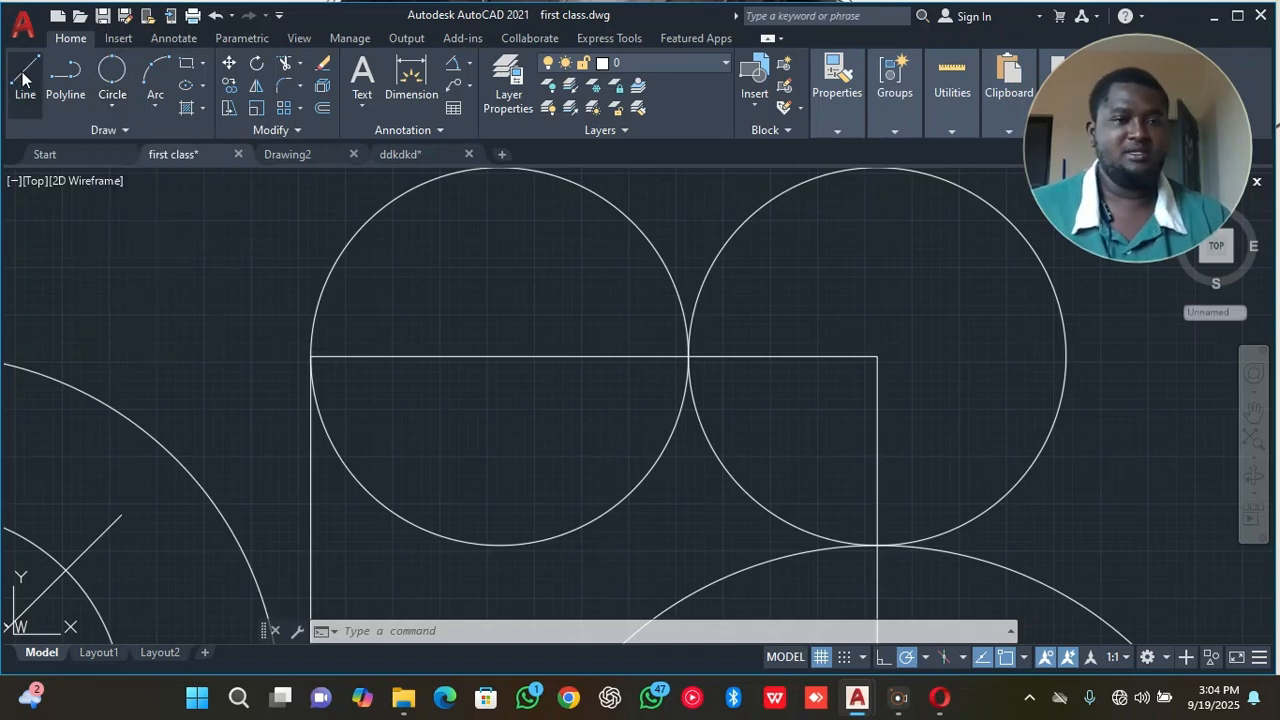
{"action": "scroll", "coordinate": [511, 407], "scroll_direction": "down", "scroll_amount": 2}
{"action": "middle_click_drag", "start_coordinate": [540, 389], "coordinate": [15, 325]}
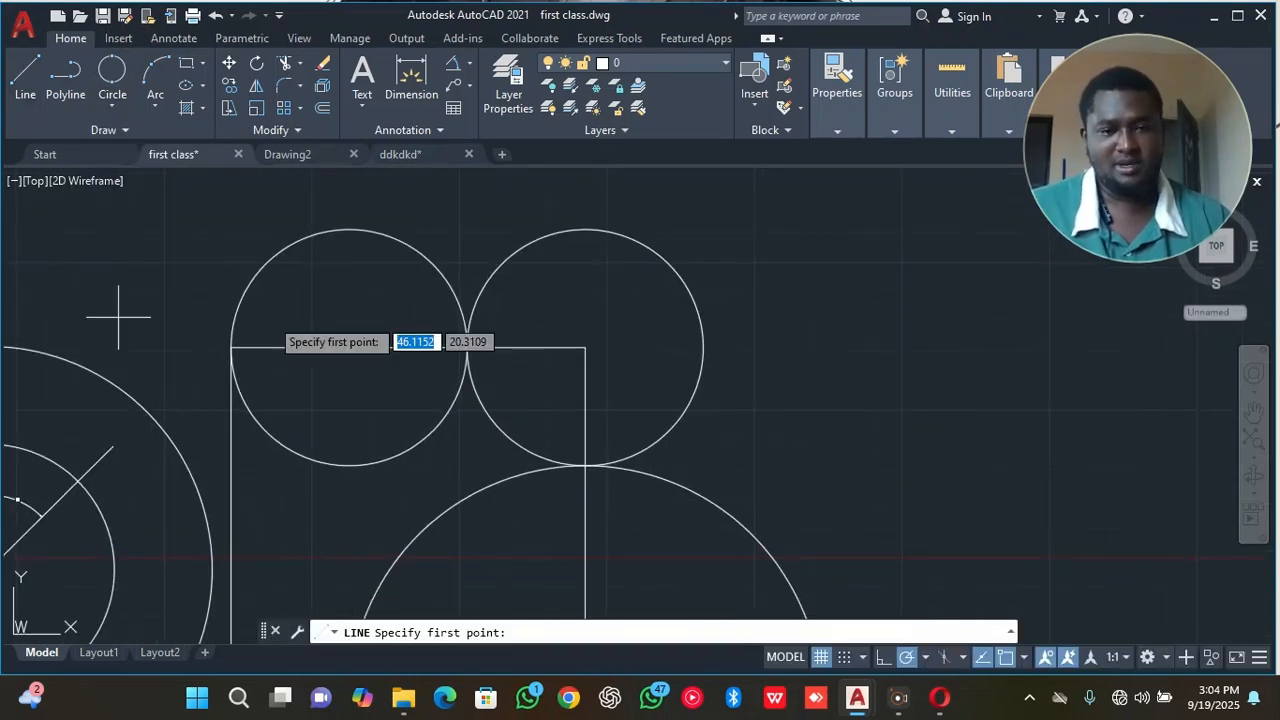
{"action": "middle_click_drag", "start_coordinate": [420, 344], "coordinate": [290, 366]}
{"action": "middle_click_drag", "start_coordinate": [594, 369], "coordinate": [549, 377]}
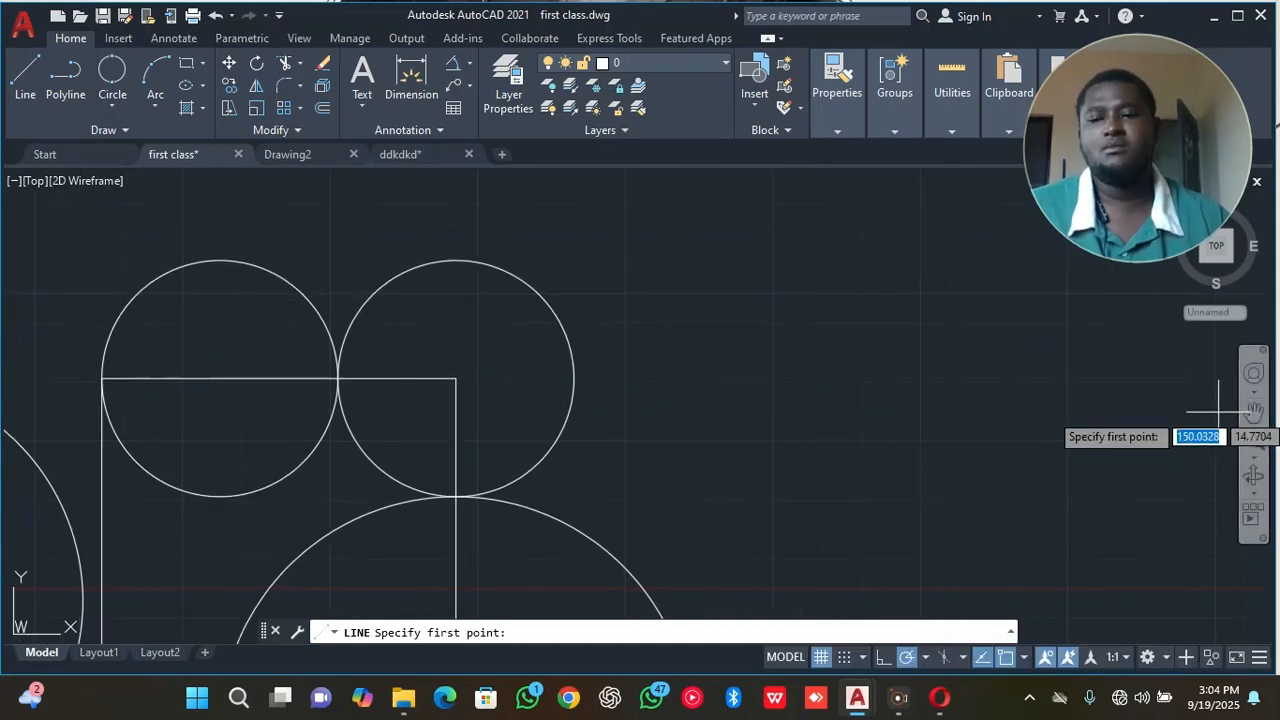
{"action": "left_click", "coordinate": [1254, 415]}
{"action": "left_click_drag", "start_coordinate": [966, 409], "coordinate": [757, 318]}
{"action": "left_click_drag", "start_coordinate": [760, 514], "coordinate": [586, 391]}
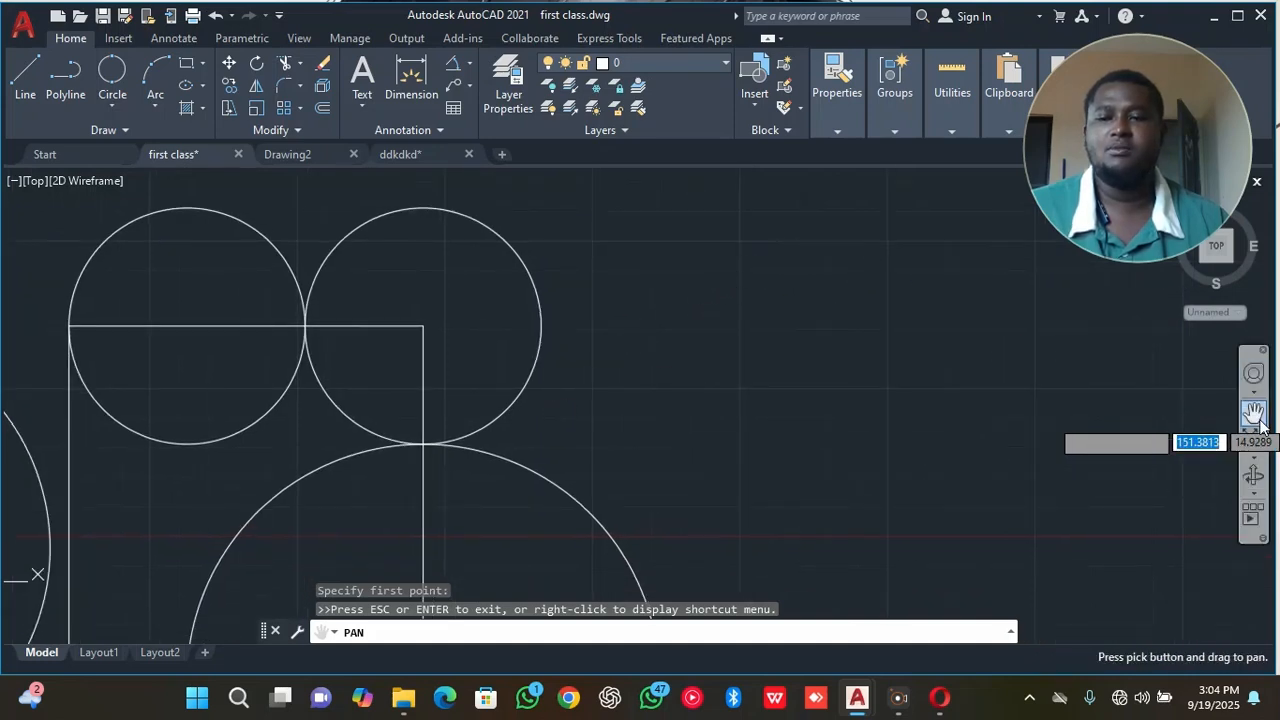
{"action": "right_click", "coordinate": [772, 303]}
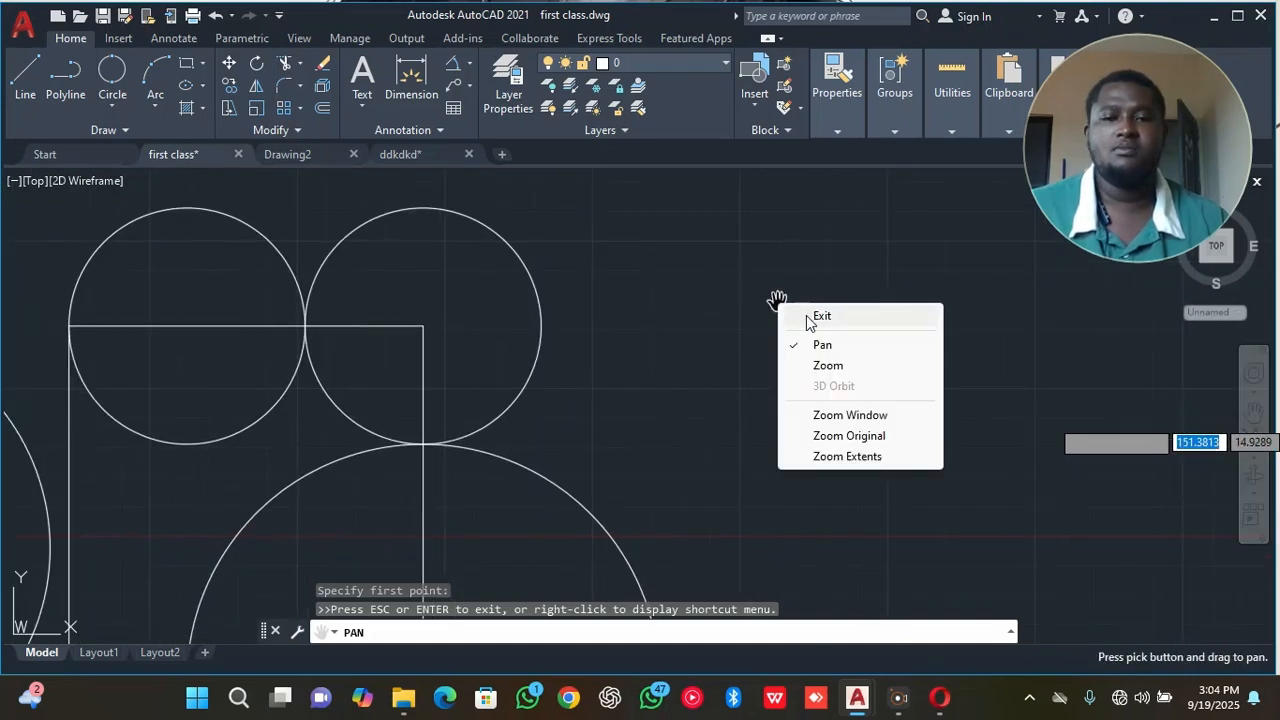
{"action": "left_click", "coordinate": [805, 312]}
{"action": "left_click", "coordinate": [845, 240]}
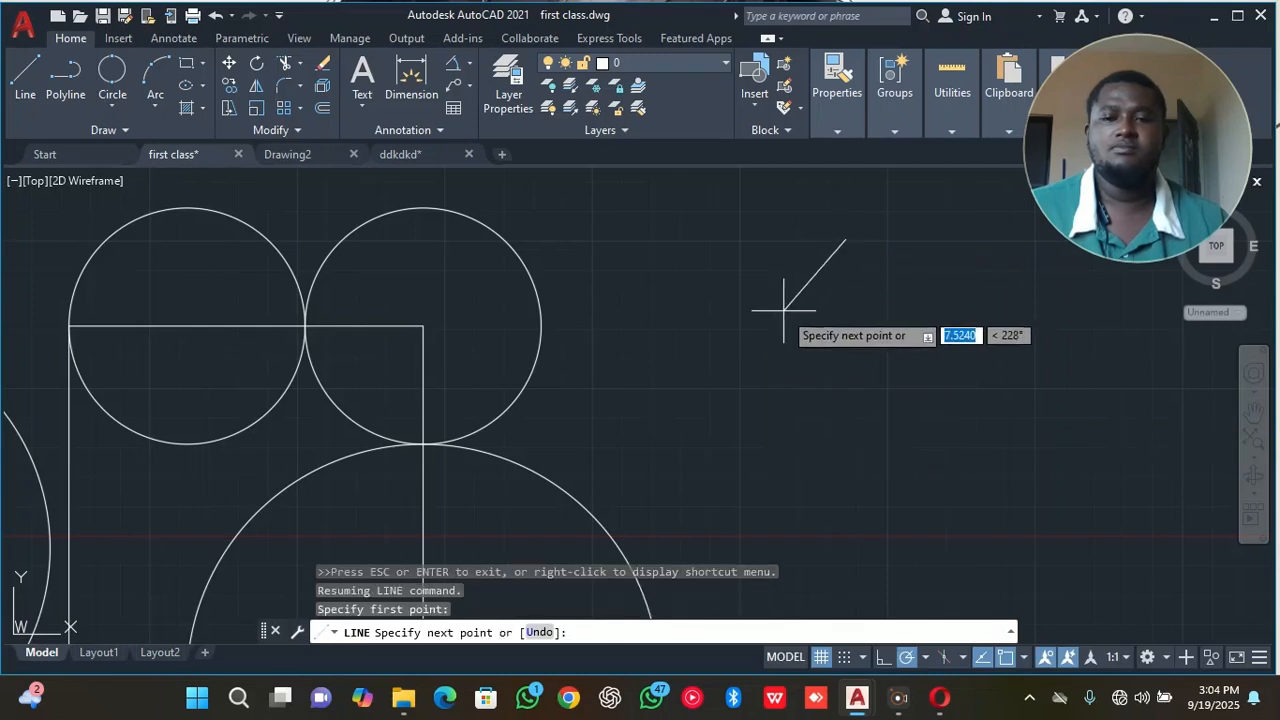
{"action": "left_click", "coordinate": [749, 419]}
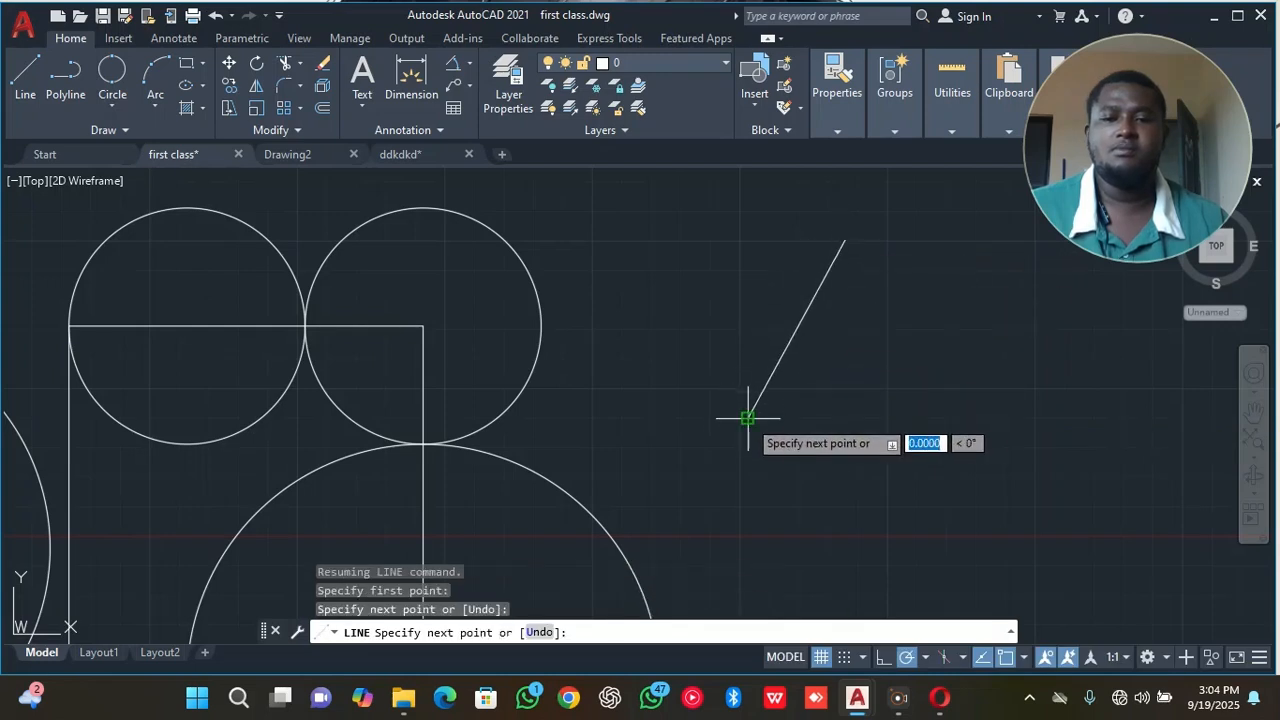
{"action": "left_click", "coordinate": [952, 419]}
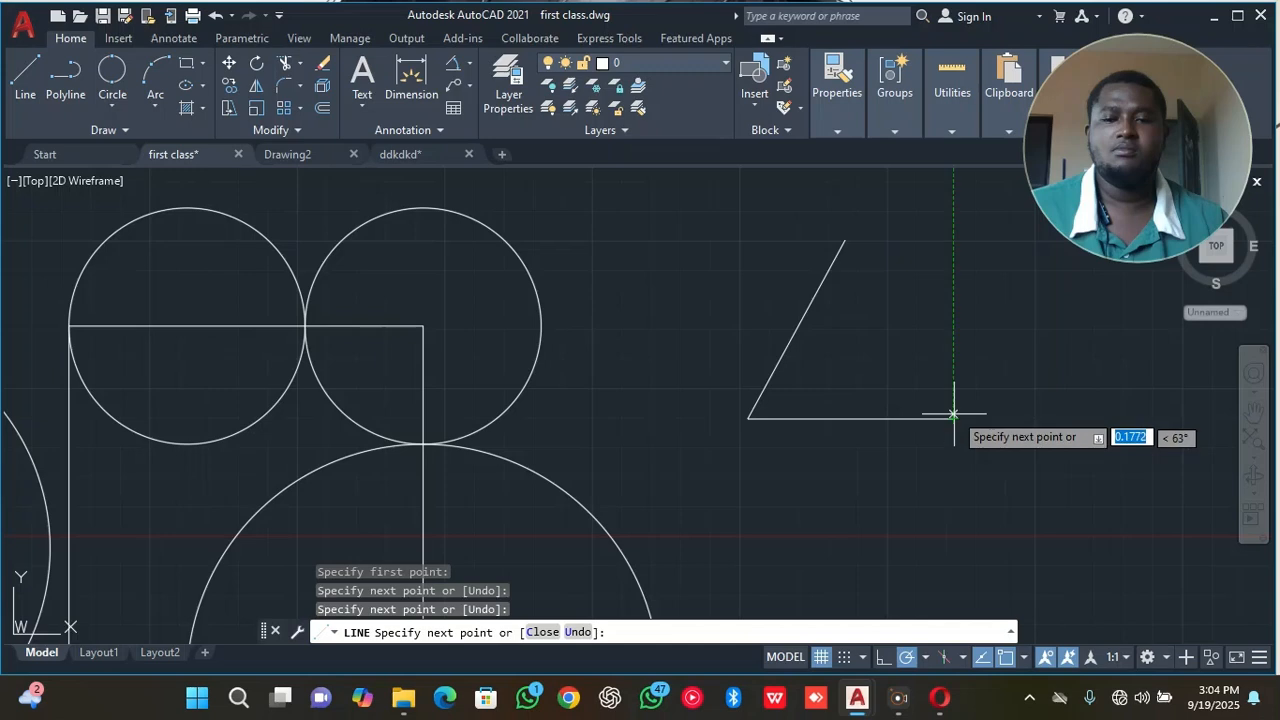
{"action": "left_click", "coordinate": [845, 240]}
{"action": "right_click", "coordinate": [884, 201]}
{"action": "left_click", "coordinate": [921, 214]}
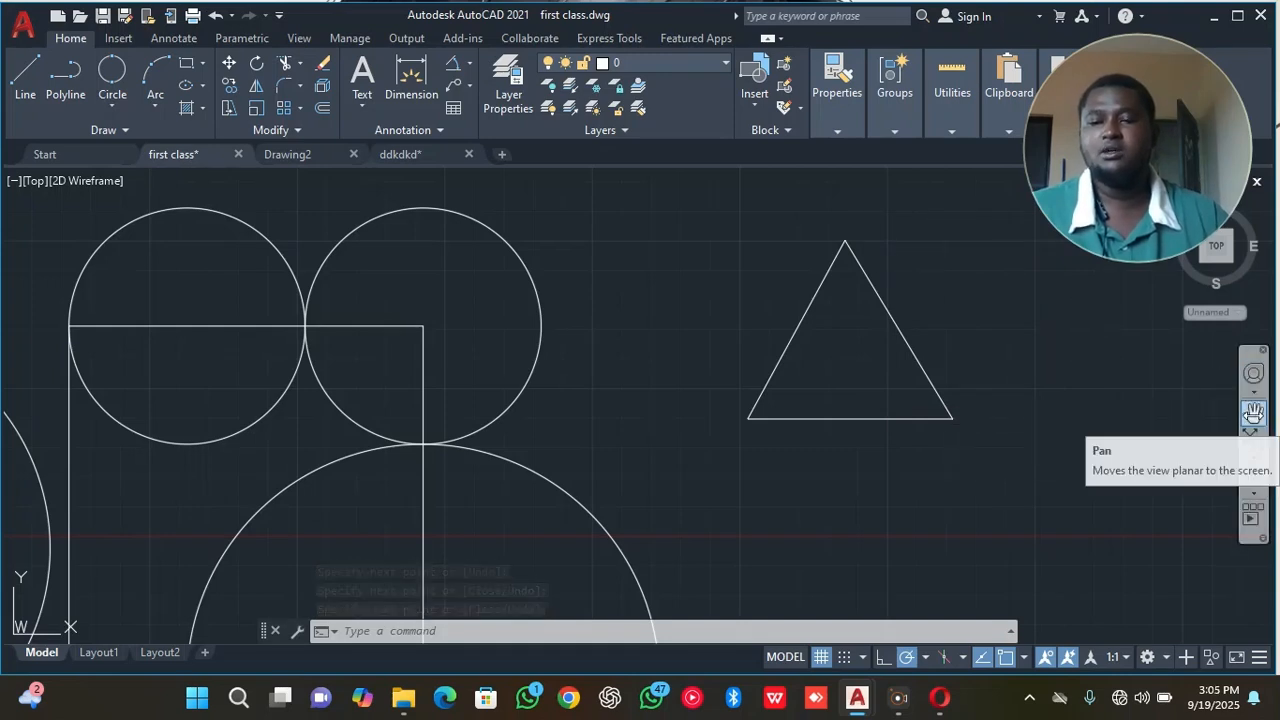
Draw a 3-Point circle through the three corners of the triangle.
{"action": "left_click", "coordinate": [1253, 415]}
{"action": "mouse_move", "coordinate": [1103, 423]}
{"action": "left_mouse_down"}
{"action": "mouse_move", "coordinate": [890, 435]}
{"action": "mouse_move", "coordinate": [566, 283]}
{"action": "mouse_move", "coordinate": [851, 286]}
{"action": "mouse_move", "coordinate": [1109, 451]}
{"action": "mouse_move", "coordinate": [1014, 569]}
{"action": "mouse_move", "coordinate": [800, 560]}
{"action": "mouse_move", "coordinate": [671, 503]}
{"action": "mouse_move", "coordinate": [603, 383]}
{"action": "mouse_move", "coordinate": [665, 292]}
{"action": "mouse_move", "coordinate": [866, 263]}
{"action": "mouse_move", "coordinate": [1006, 394]}
{"action": "mouse_move", "coordinate": [914, 463]}
{"action": "mouse_move", "coordinate": [907, 449]}
{"action": "left_mouse_up"}
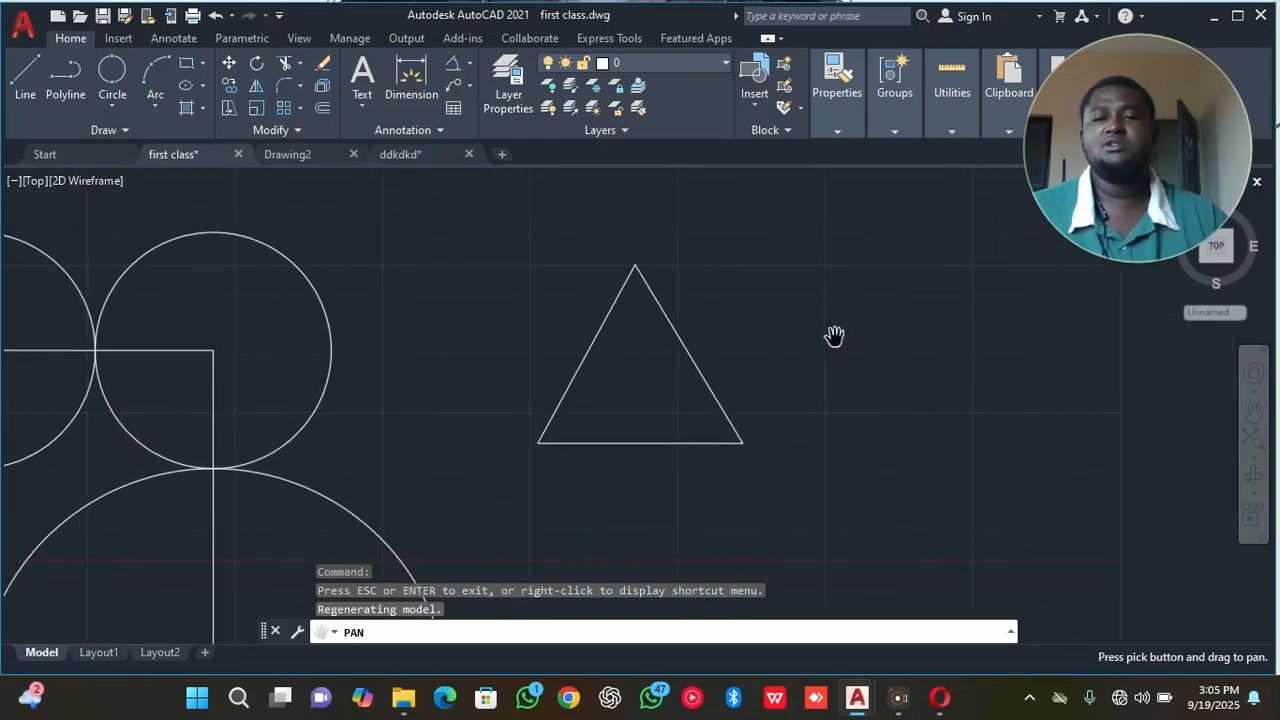
{"action": "mouse_move", "coordinate": [834, 331]}
{"action": "left_mouse_down"}
{"action": "mouse_move", "coordinate": [649, 391]}
{"action": "mouse_move", "coordinate": [478, 357]}
{"action": "mouse_move", "coordinate": [480, 294]}
{"action": "mouse_move", "coordinate": [546, 269]}
{"action": "mouse_move", "coordinate": [817, 280]}
{"action": "mouse_move", "coordinate": [948, 357]}
{"action": "mouse_move", "coordinate": [857, 506]}
{"action": "mouse_move", "coordinate": [691, 506]}
{"action": "mouse_move", "coordinate": [643, 377]}
{"action": "mouse_move", "coordinate": [863, 331]}
{"action": "left_mouse_up"}
{"action": "right_click", "coordinate": [958, 352]}
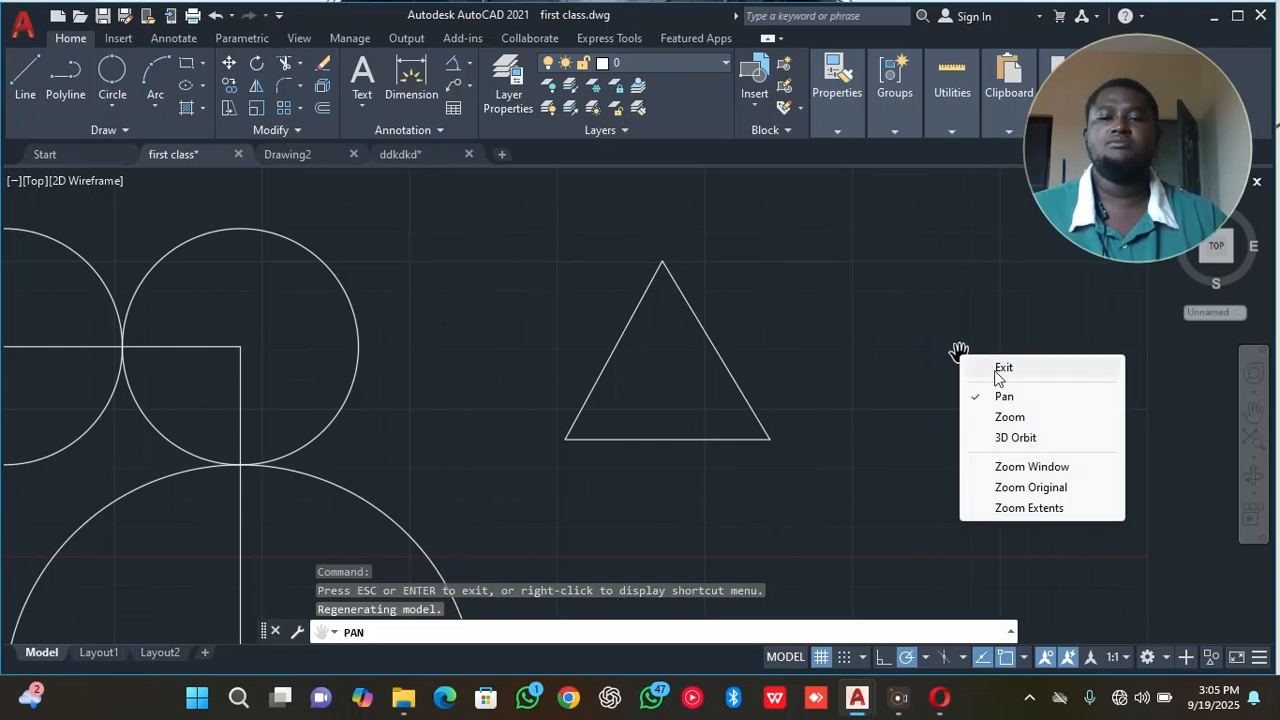
{"action": "left_click", "coordinate": [1002, 369]}
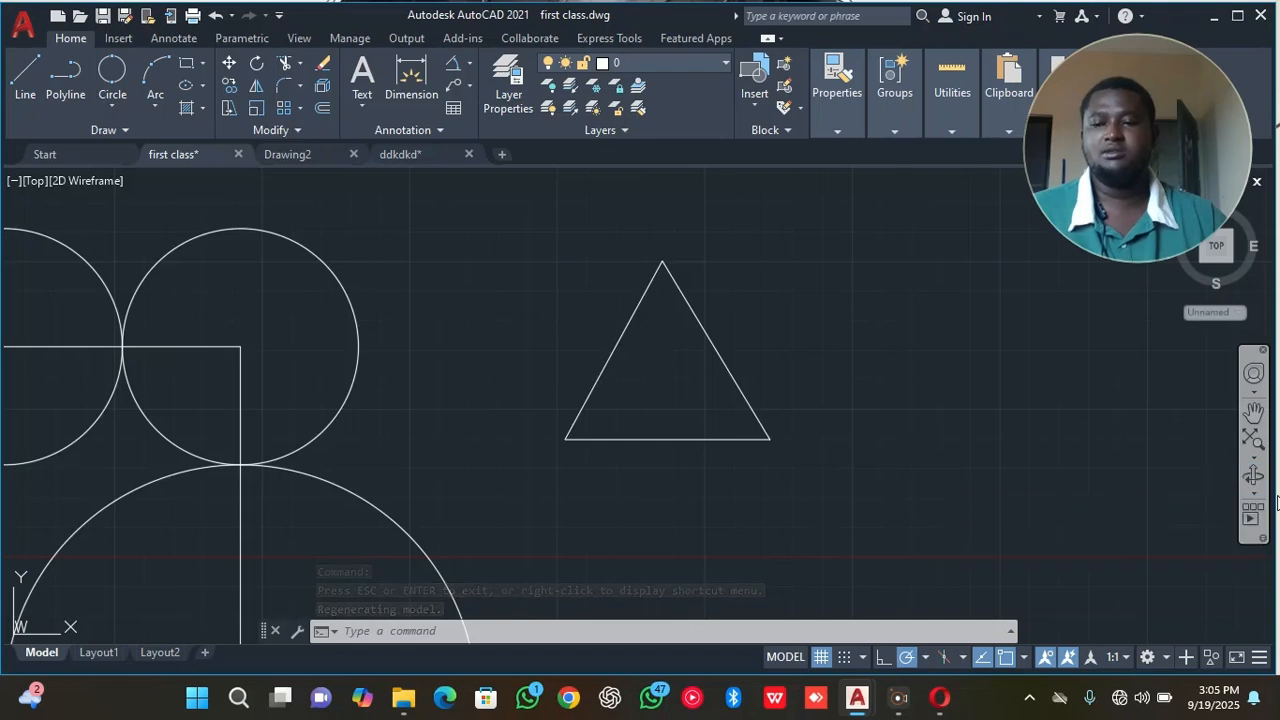
{"action": "left_click", "coordinate": [1254, 437]}
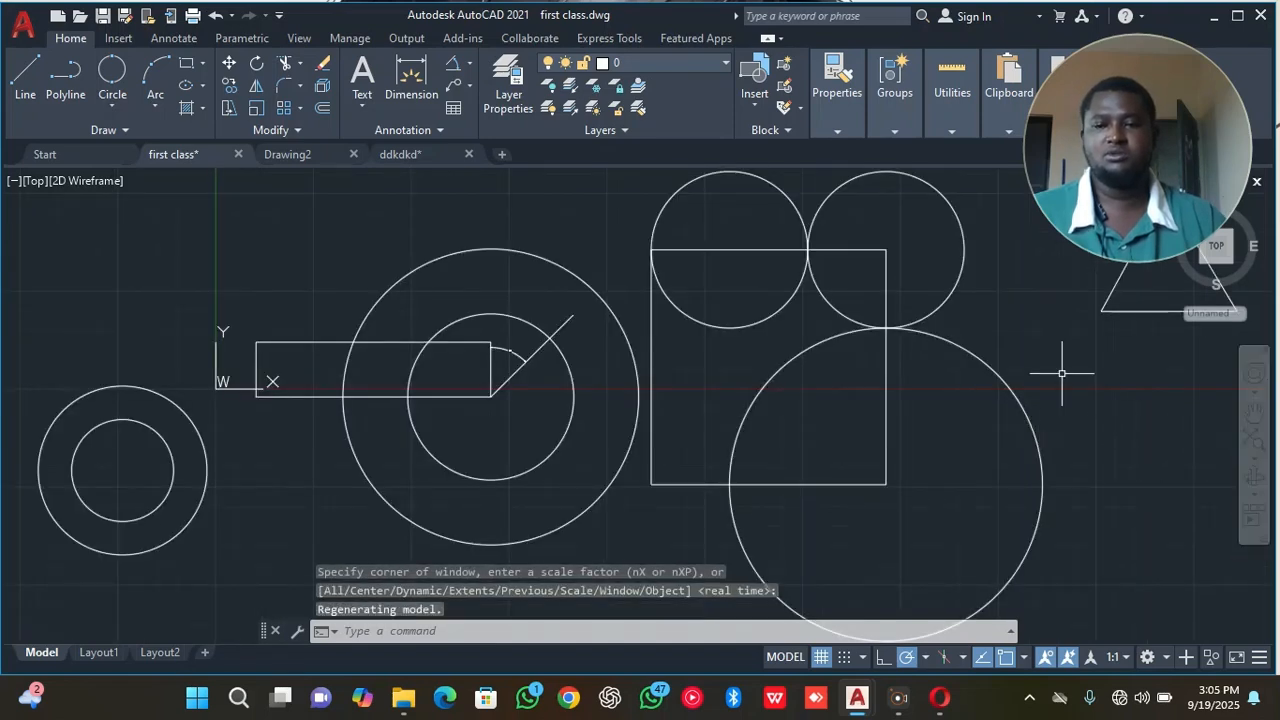
{"action": "scroll", "coordinate": [1064, 371], "scroll_direction": "up", "scroll_amount": 5}
{"action": "middle_click_drag", "start_coordinate": [1064, 373], "coordinate": [330, 618]}
{"action": "scroll", "coordinate": [414, 484], "scroll_direction": "up", "scroll_amount": 2}
{"action": "middle_click_drag", "start_coordinate": [489, 301], "coordinate": [434, 400]}
{"action": "scroll", "coordinate": [420, 405], "scroll_direction": "down", "scroll_amount": 3}
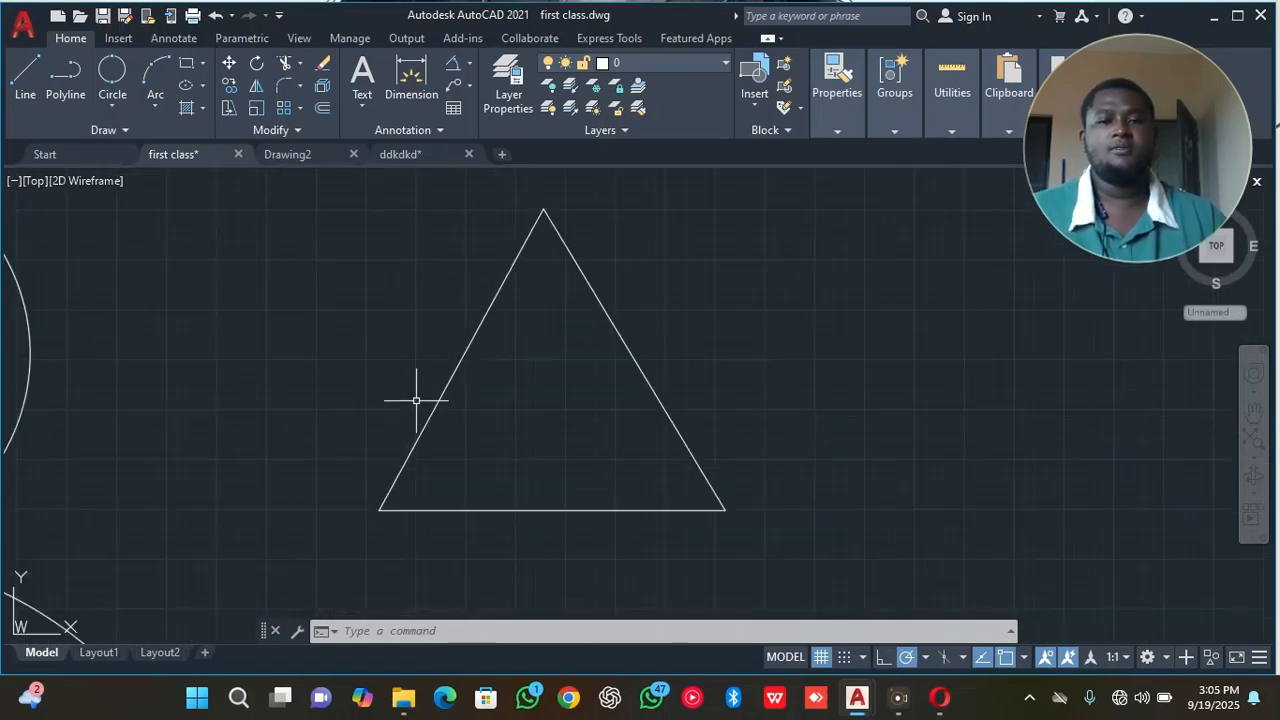
{"action": "left_click", "coordinate": [123, 100]}
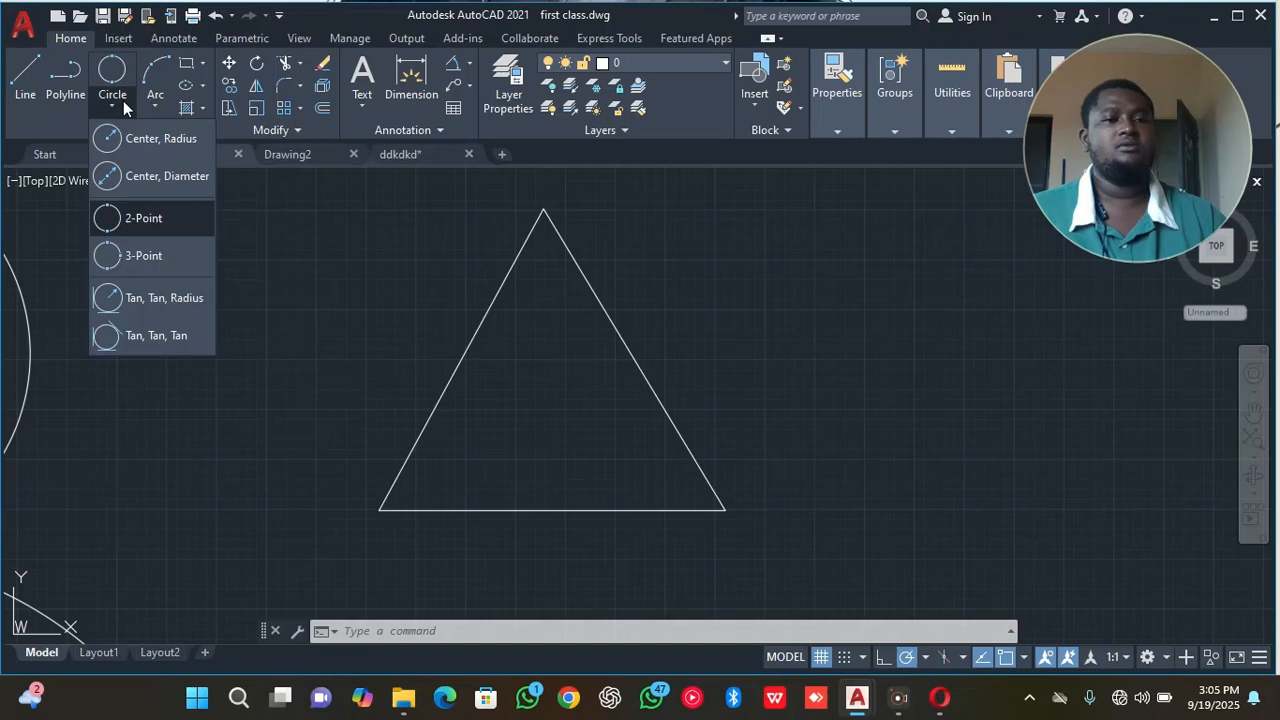
{"action": "left_click", "coordinate": [149, 257]}
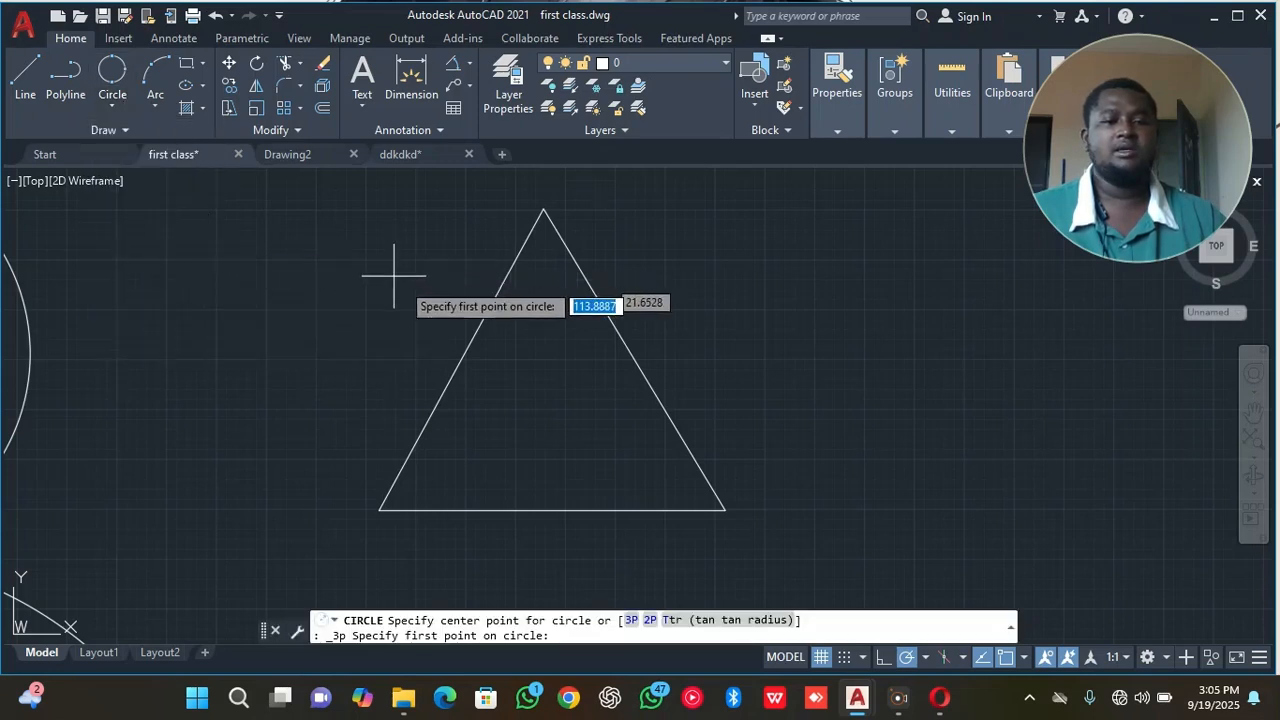
{"action": "left_click", "coordinate": [543, 209]}
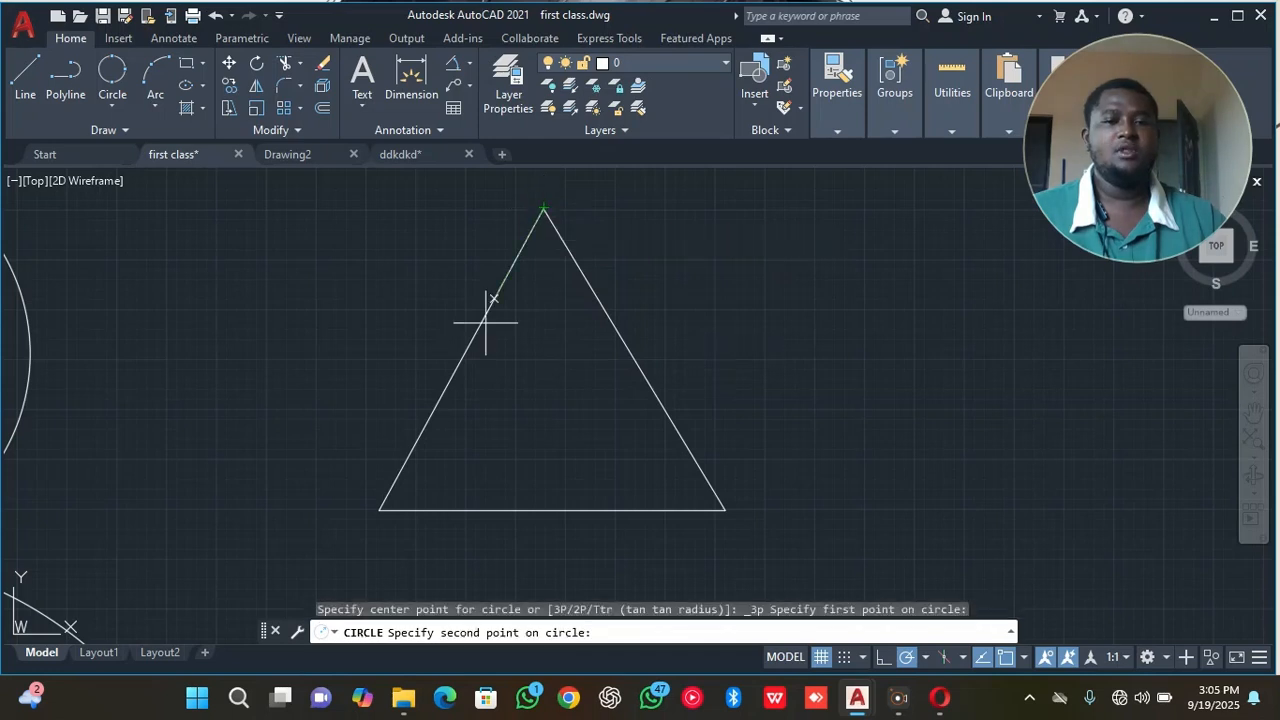
{"action": "left_click", "coordinate": [381, 510]}
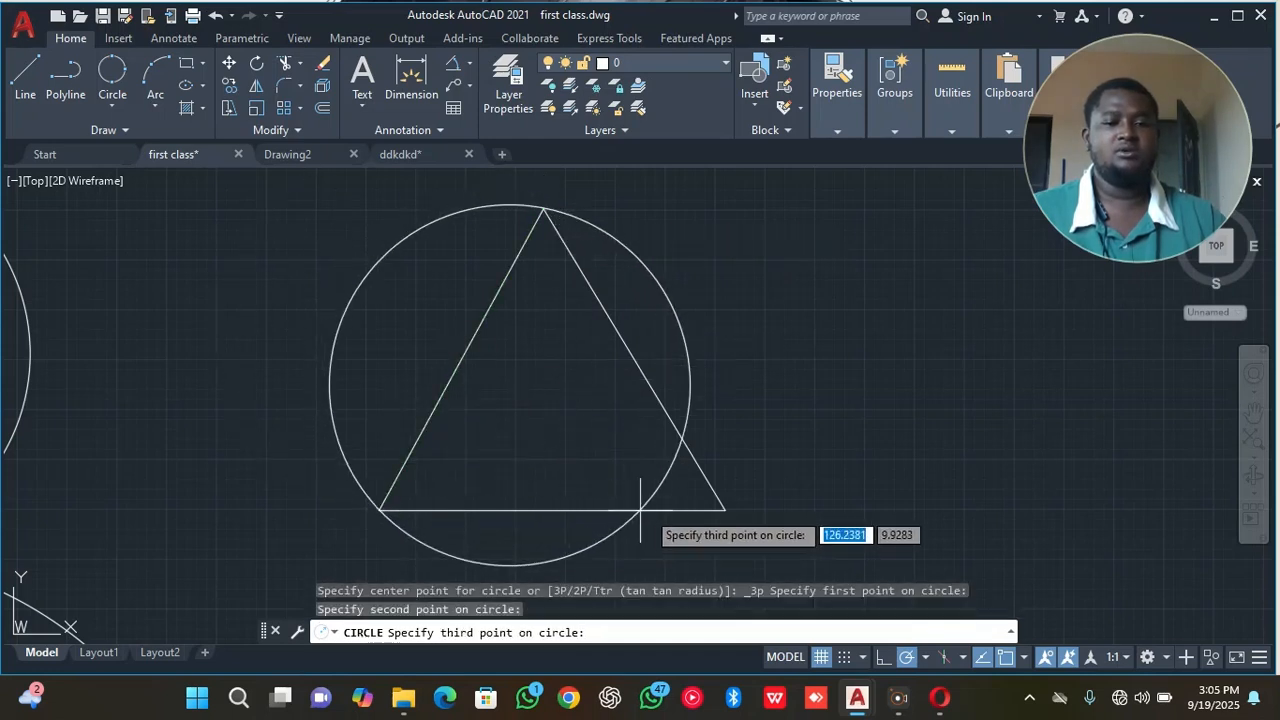
{"action": "left_click", "coordinate": [725, 510]}
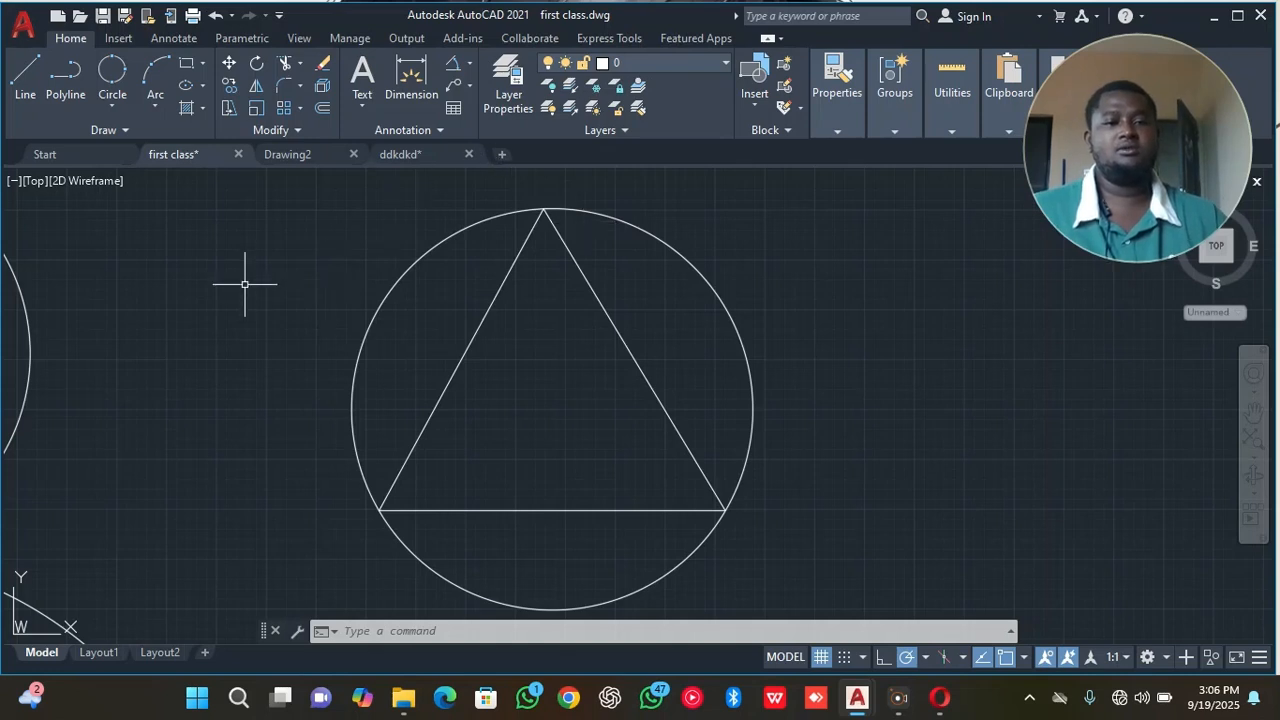
Switch to WPS by searching the computer for the PDF "60 practice drawings" and opening the copy in Downloads.
{"action": "left_click", "coordinate": [106, 104]}
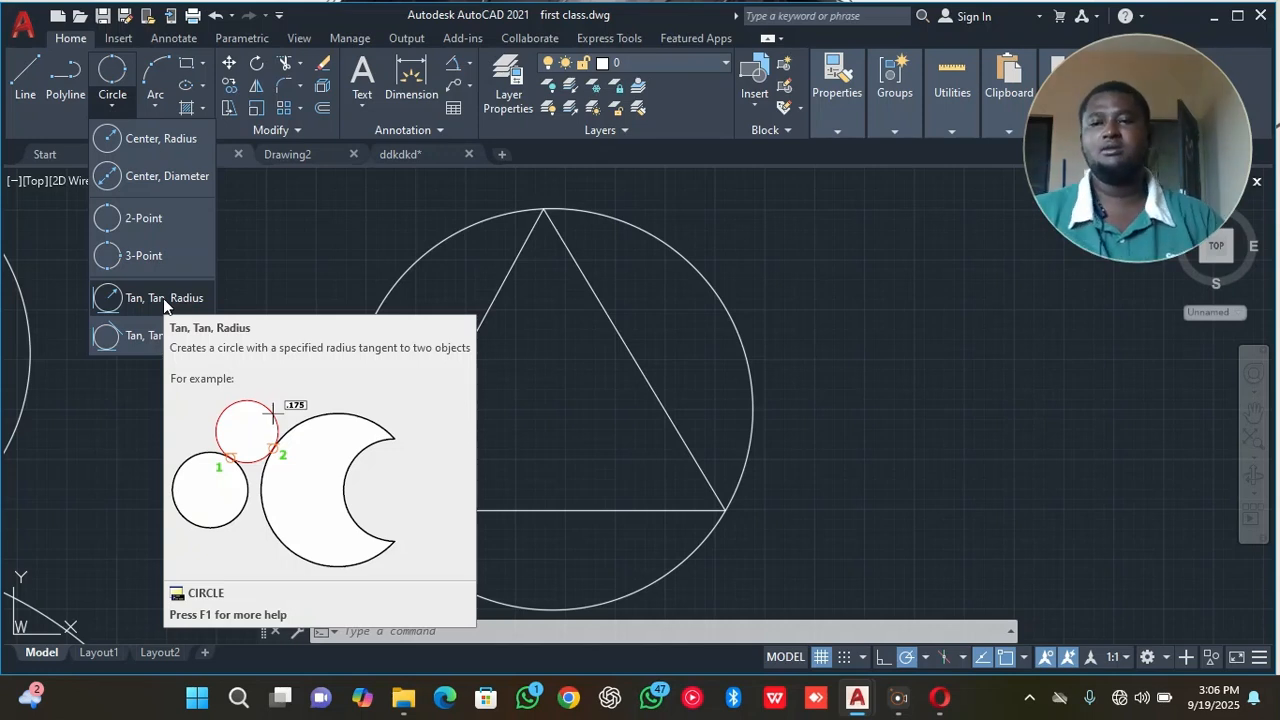
{"action": "key", "text": "super"}
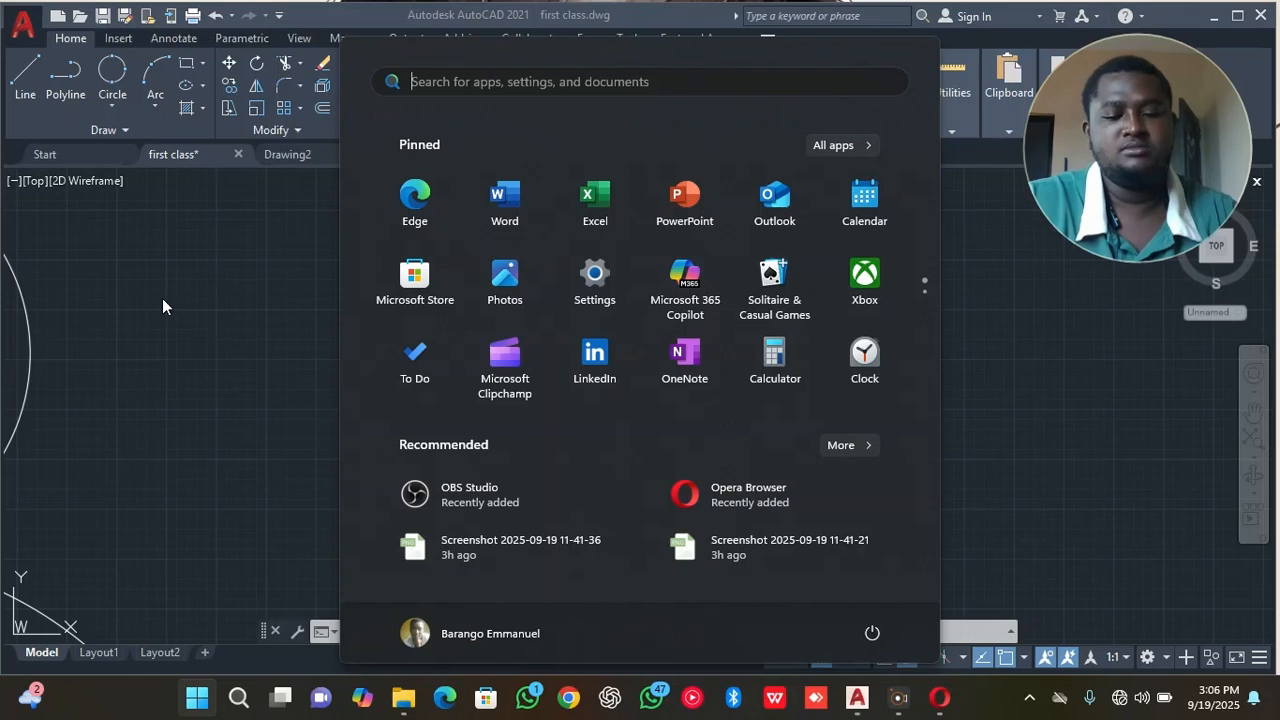
{"action": "type", "text": "60 practice drawings"}
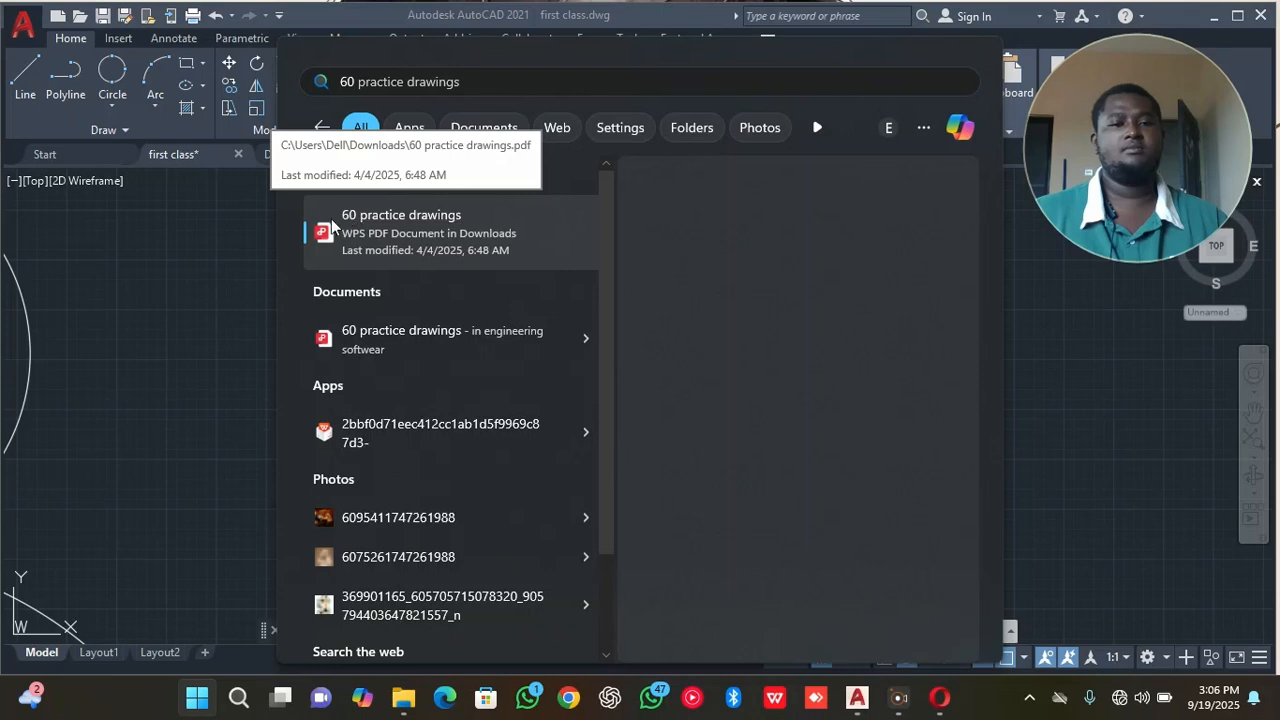
{"action": "left_click", "coordinate": [338, 222]}
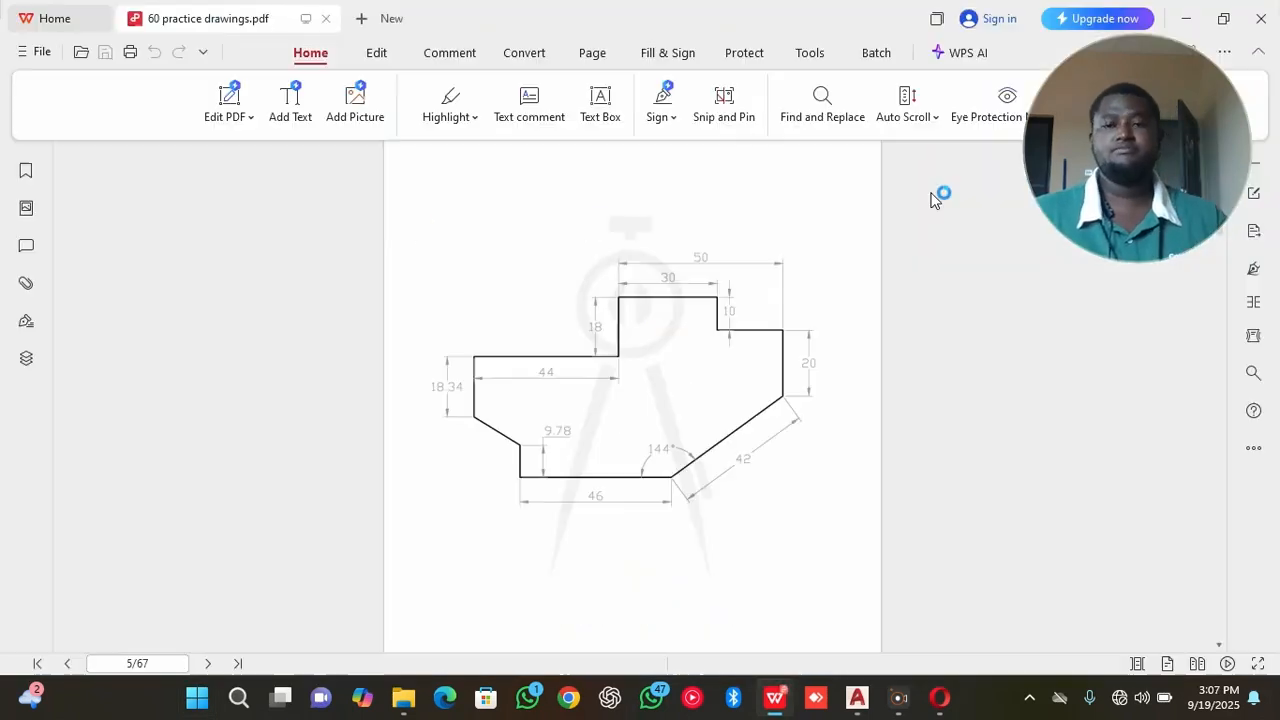
Browse the 2D practice drawings in the PDF as far as drawing 2D-7 to examine their circles and arcs.
{"action": "scroll", "coordinate": [722, 352], "scroll_direction": "down", "scroll_amount": 3}
{"action": "scroll", "coordinate": [722, 352], "scroll_direction": "down", "scroll_amount": 10}
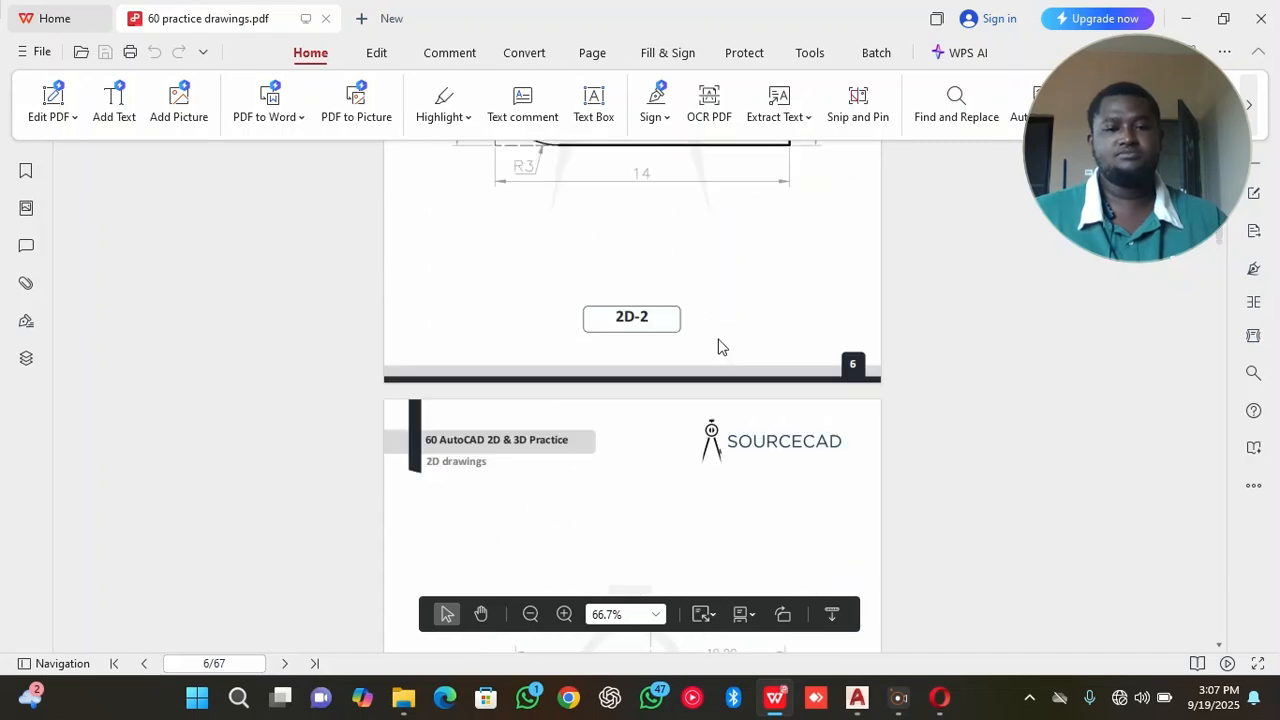
{"action": "scroll", "coordinate": [724, 336], "scroll_direction": "down", "scroll_amount": 10}
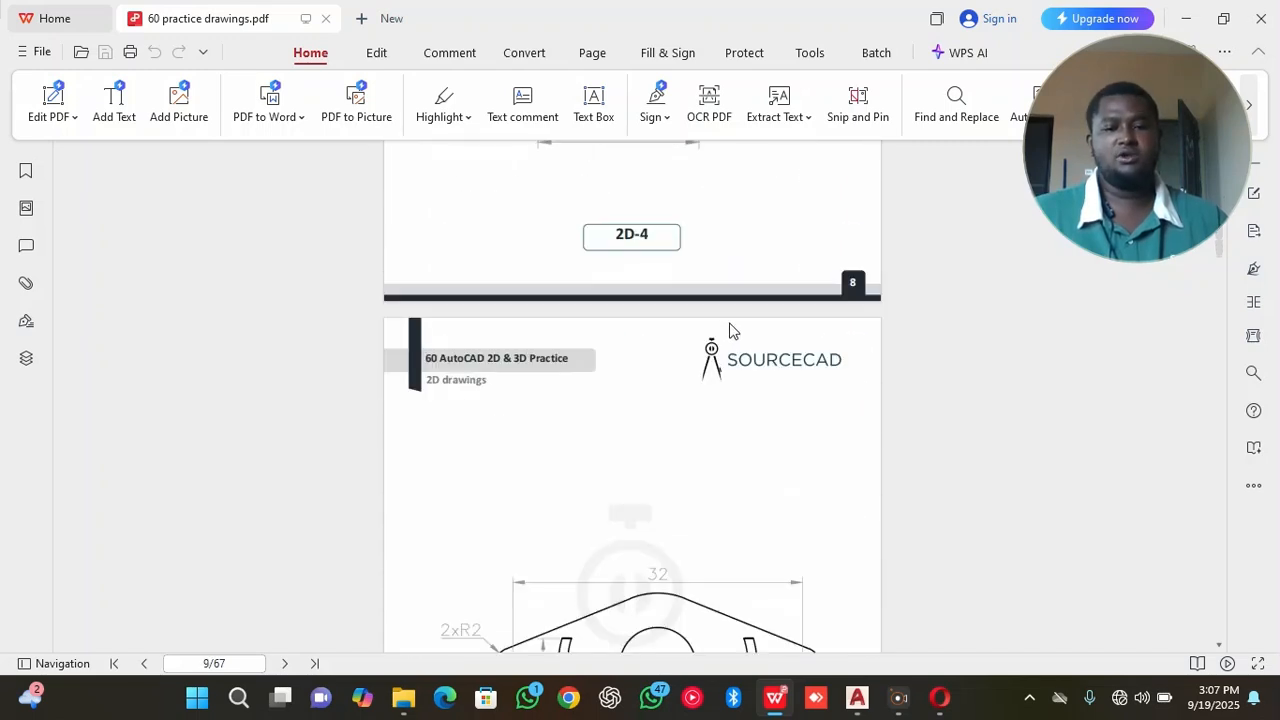
{"action": "scroll", "coordinate": [730, 331], "scroll_direction": "down", "scroll_amount": 5}
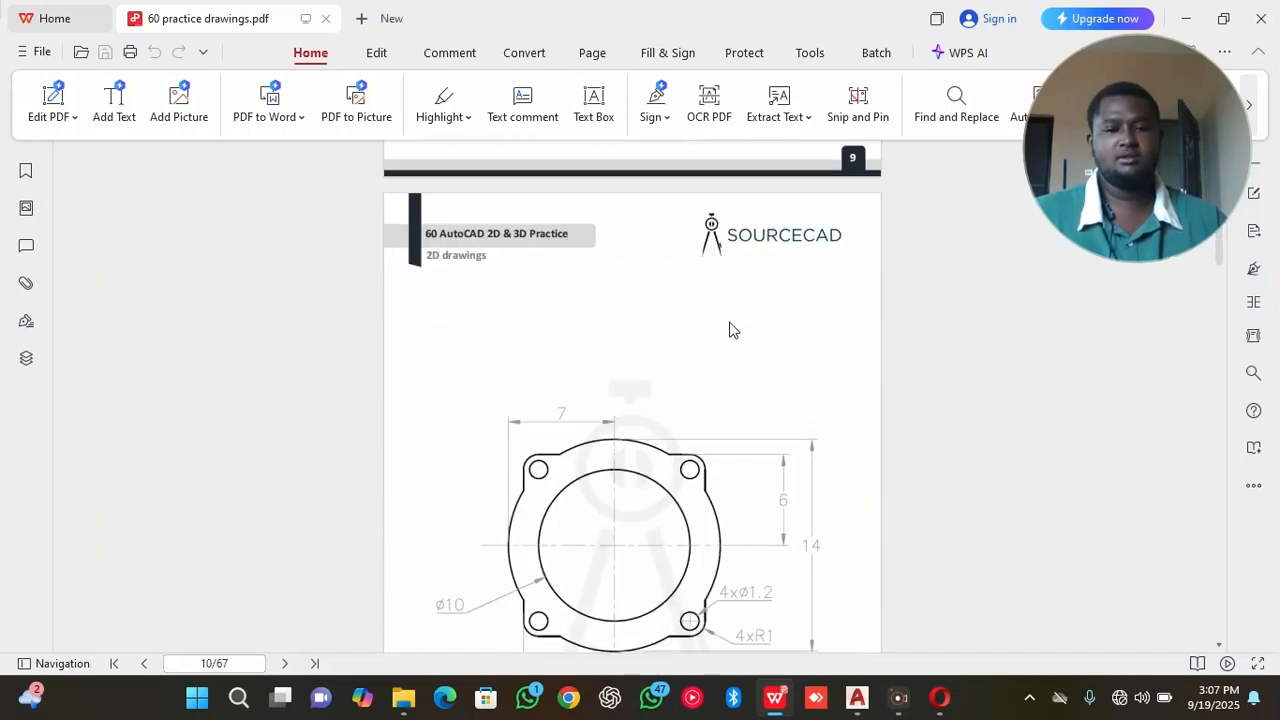
{"action": "scroll", "coordinate": [731, 330], "scroll_direction": "down", "scroll_amount": 5}
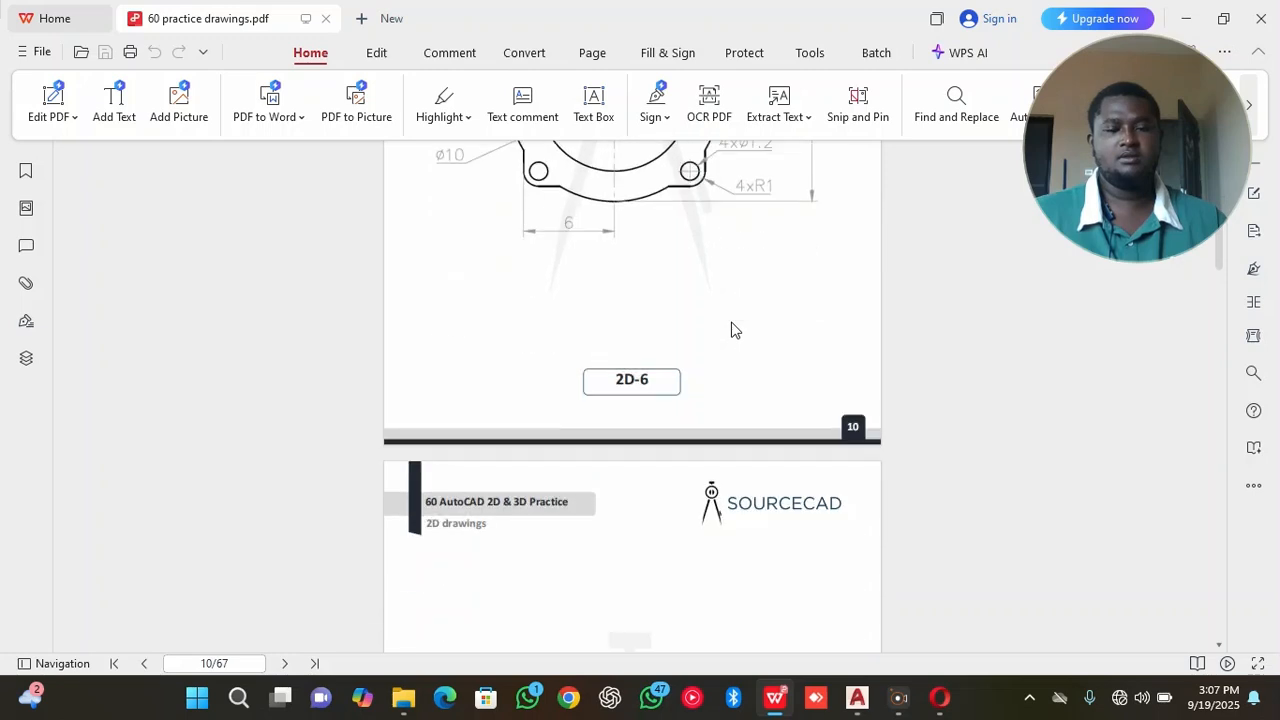
{"action": "scroll", "coordinate": [731, 330], "scroll_direction": "up", "scroll_amount": 1}
{"action": "scroll", "coordinate": [731, 330], "scroll_direction": "down", "scroll_amount": 6}
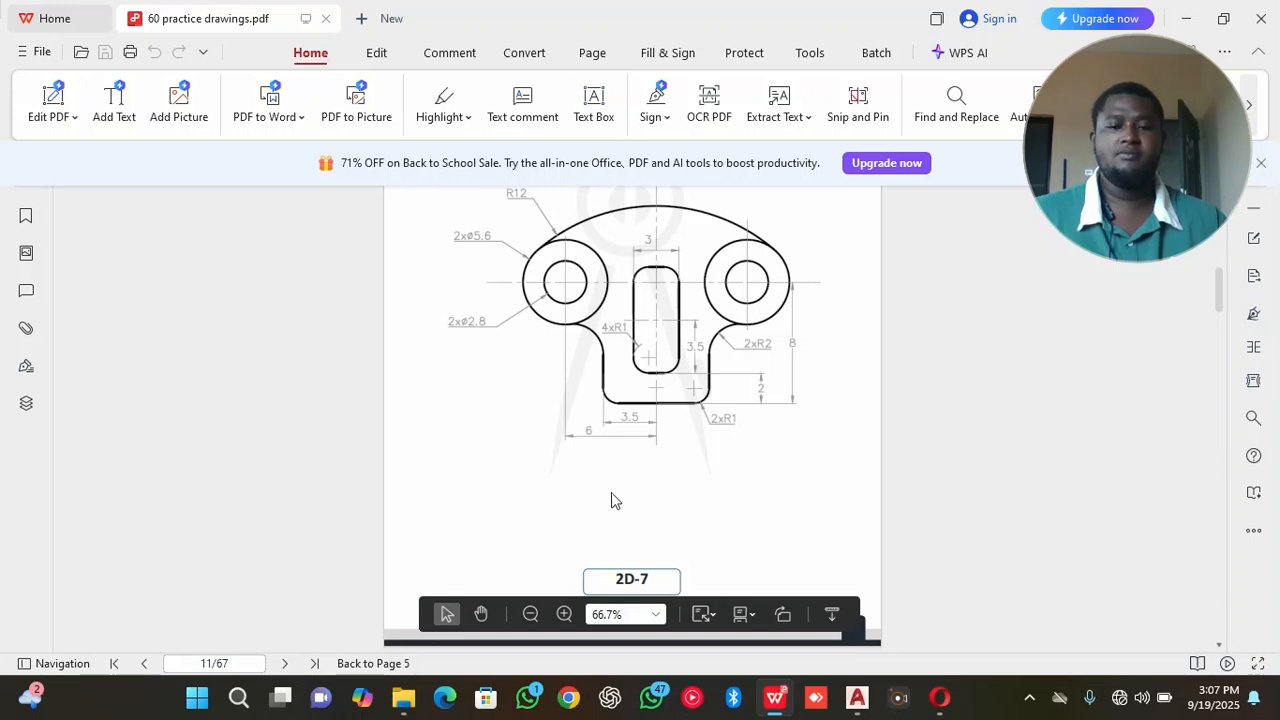
Enlarge practice drawing 2D-7 in the PDF and examine its circles and the arcs tangent to them.
{"action": "left_click", "coordinate": [564, 614]}
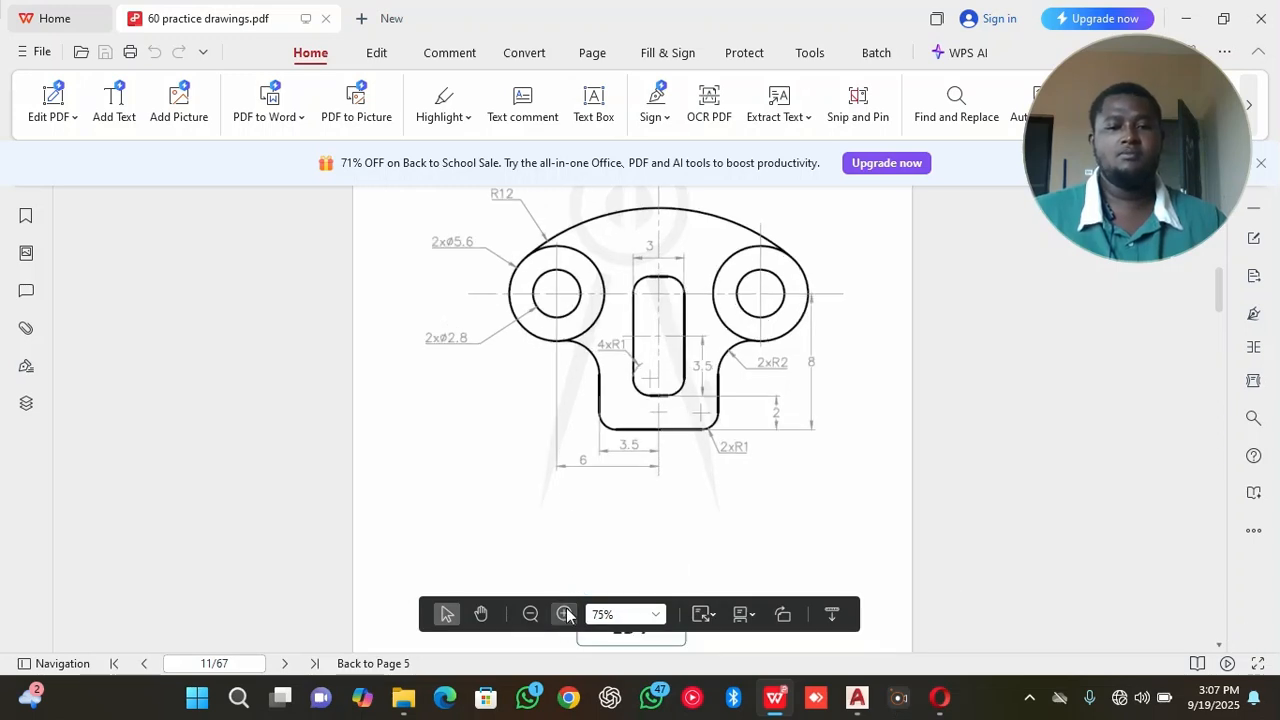
{"action": "left_click", "coordinate": [564, 614]}
{"action": "left_click", "coordinate": [564, 614]}
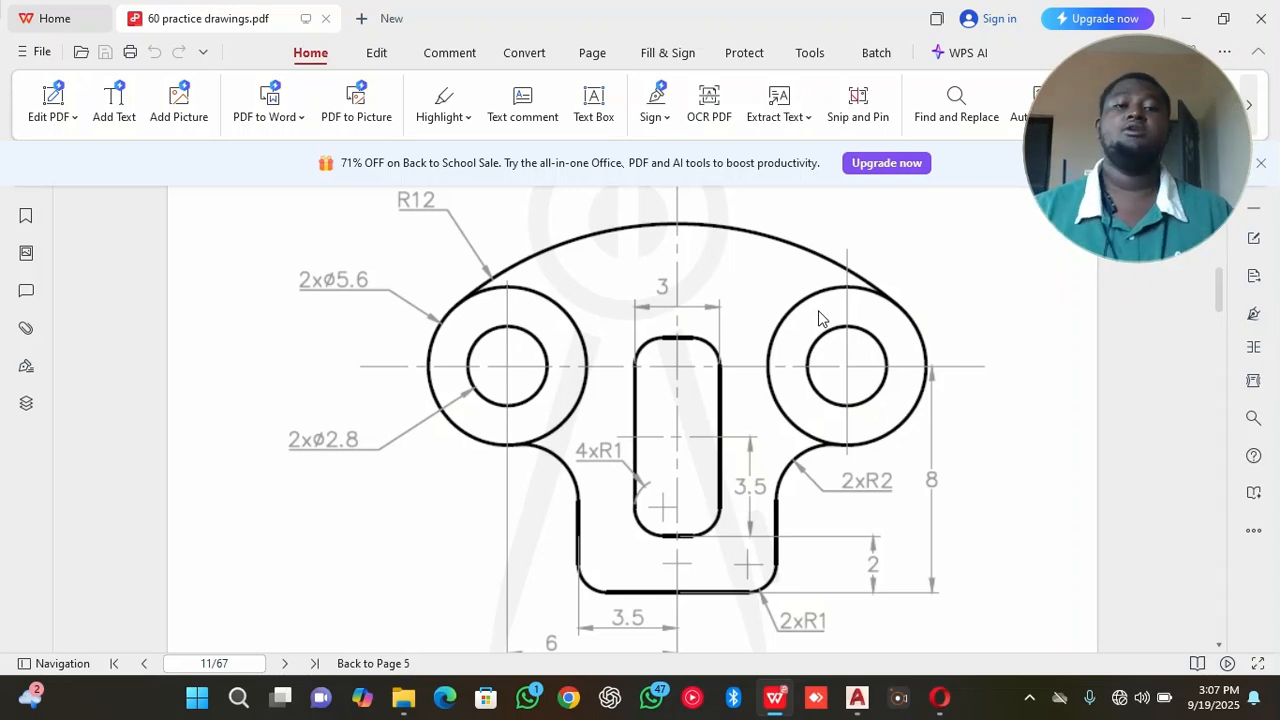
{"action": "scroll", "coordinate": [817, 329], "scroll_direction": "up", "scroll_amount": 3}
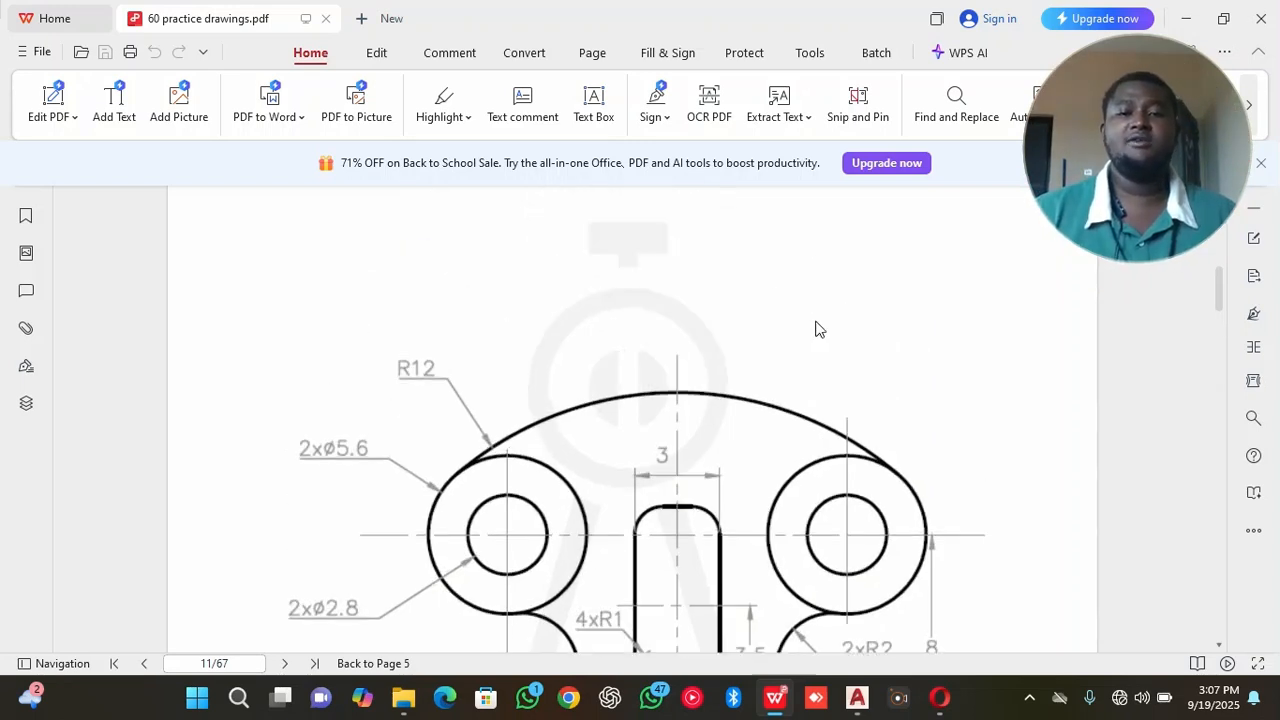
{"action": "scroll", "coordinate": [818, 325], "scroll_direction": "down", "scroll_amount": 3}
{"action": "scroll", "coordinate": [820, 318], "scroll_direction": "down", "scroll_amount": 1}
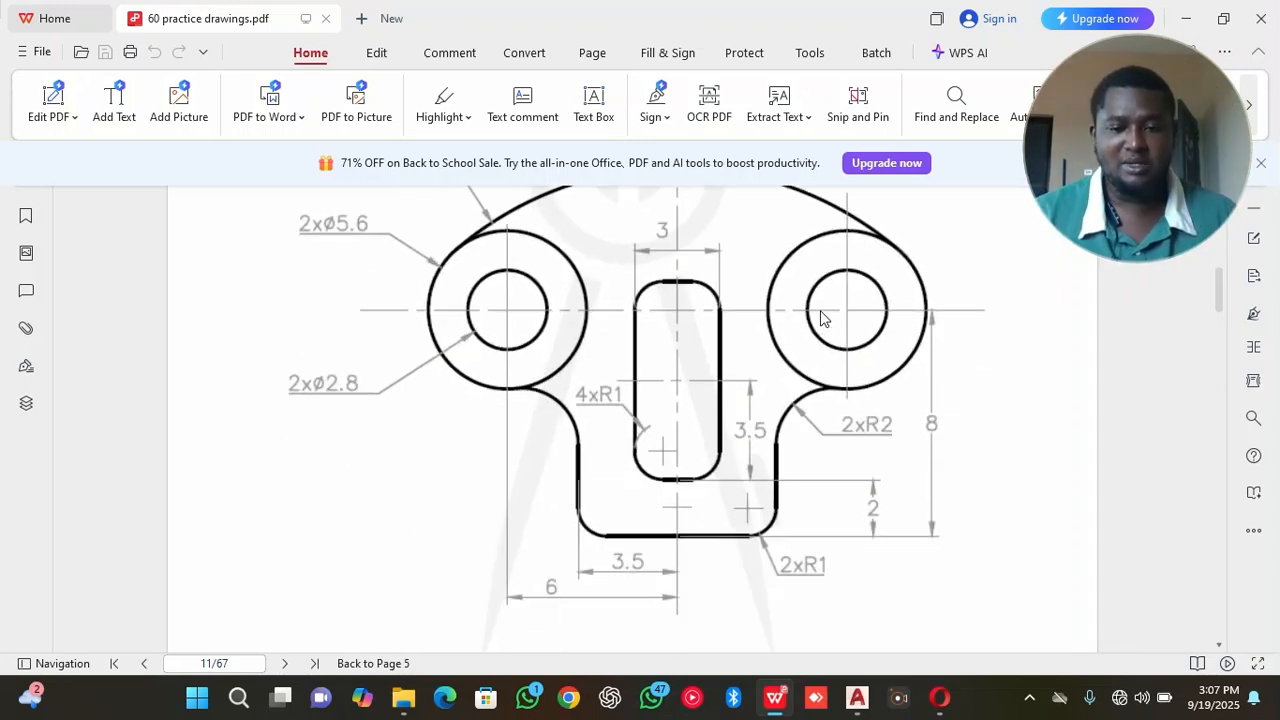
{"action": "scroll", "coordinate": [820, 318], "scroll_direction": "up", "scroll_amount": 1}
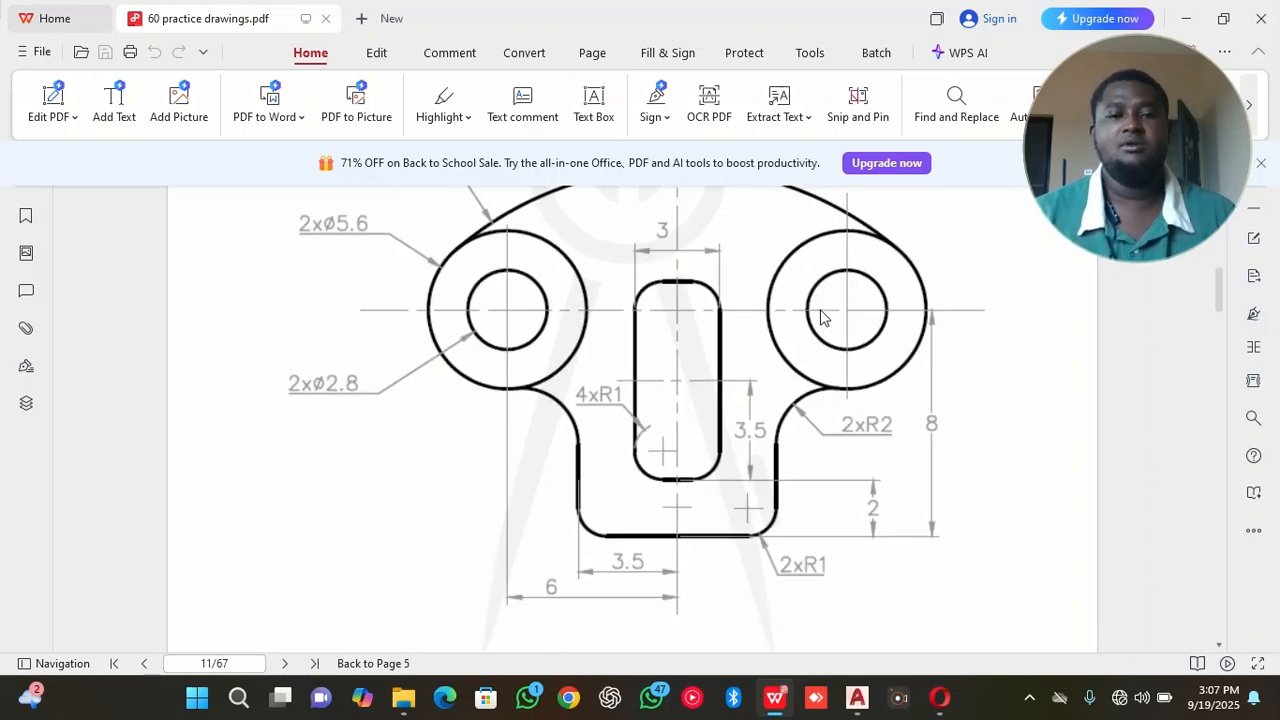
{"action": "scroll", "coordinate": [820, 317], "scroll_direction": "up", "scroll_amount": 1}
Switch to first class.dwg in AutoCAD and draw a Tan, Tan, Radius circle of radius 10 touching the two adjoining circles on the square's upper edge.
{"action": "mouse_move", "coordinate": [856, 700]}
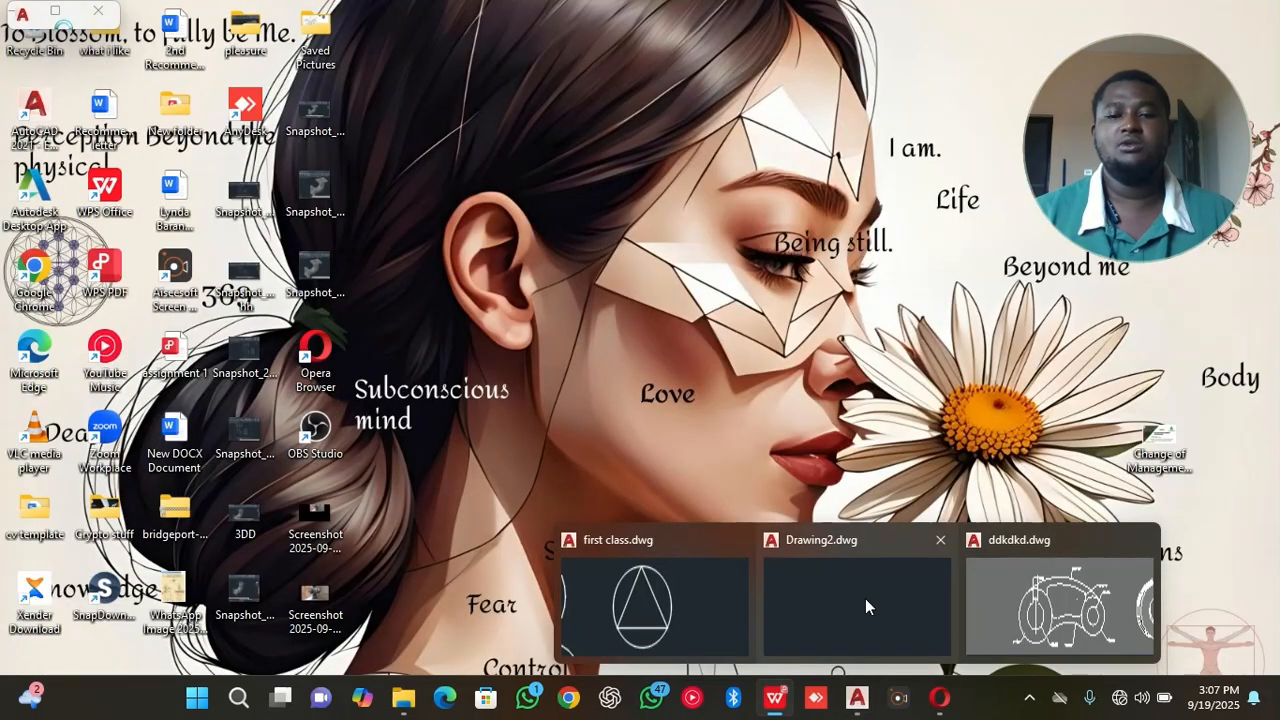
{"action": "left_click", "coordinate": [597, 607]}
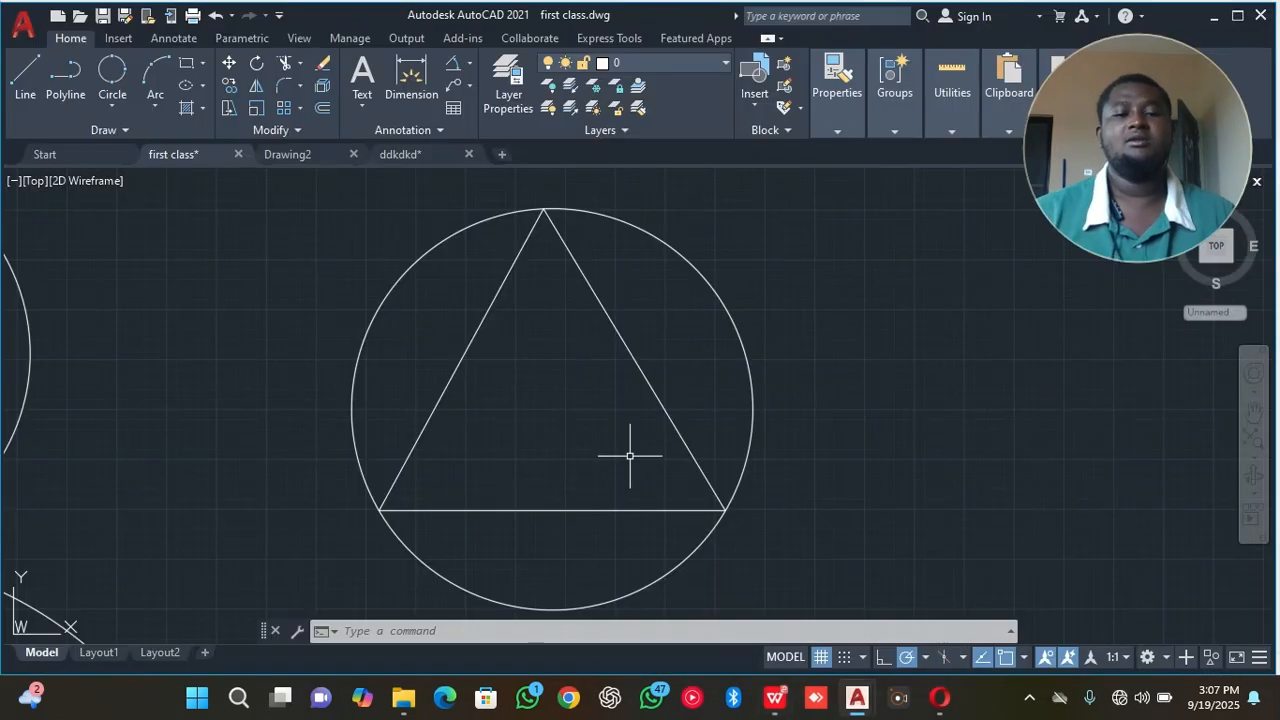
{"action": "scroll", "coordinate": [533, 388], "scroll_direction": "down", "scroll_amount": 4}
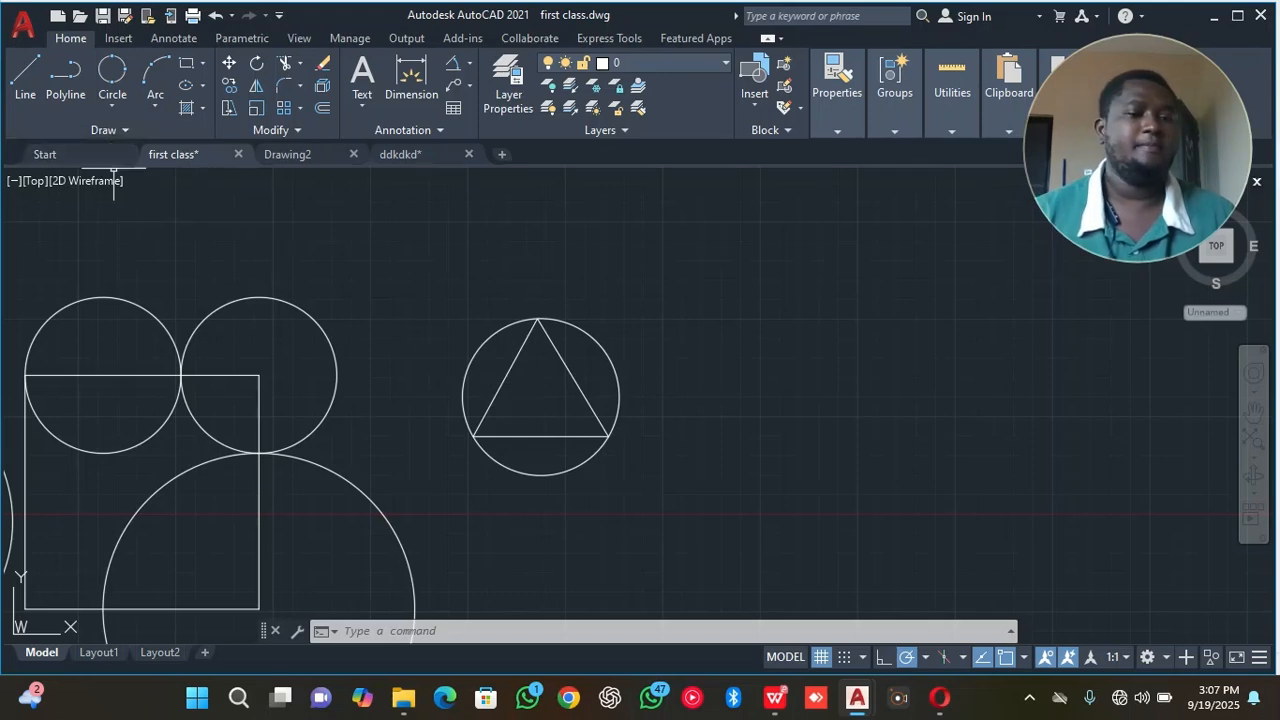
{"action": "left_click", "coordinate": [112, 100]}
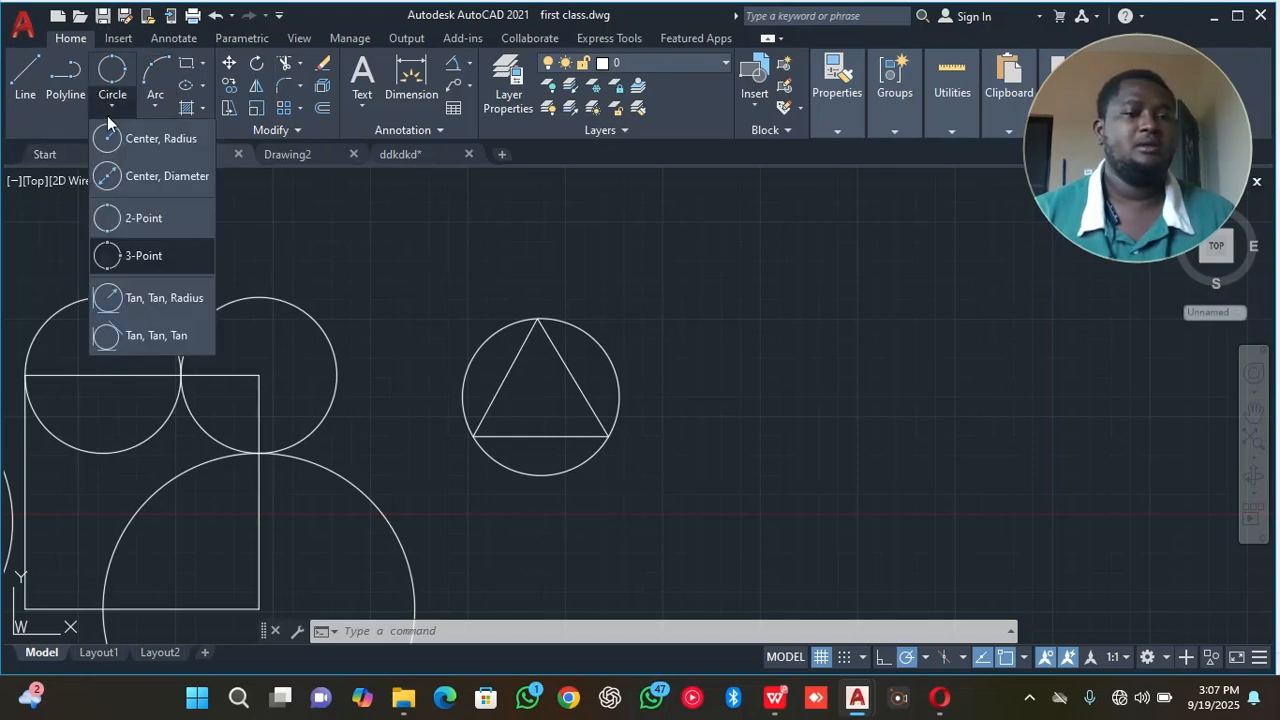
{"action": "left_click", "coordinate": [130, 303]}
{"action": "scroll", "coordinate": [165, 335], "scroll_direction": "up", "scroll_amount": 5}
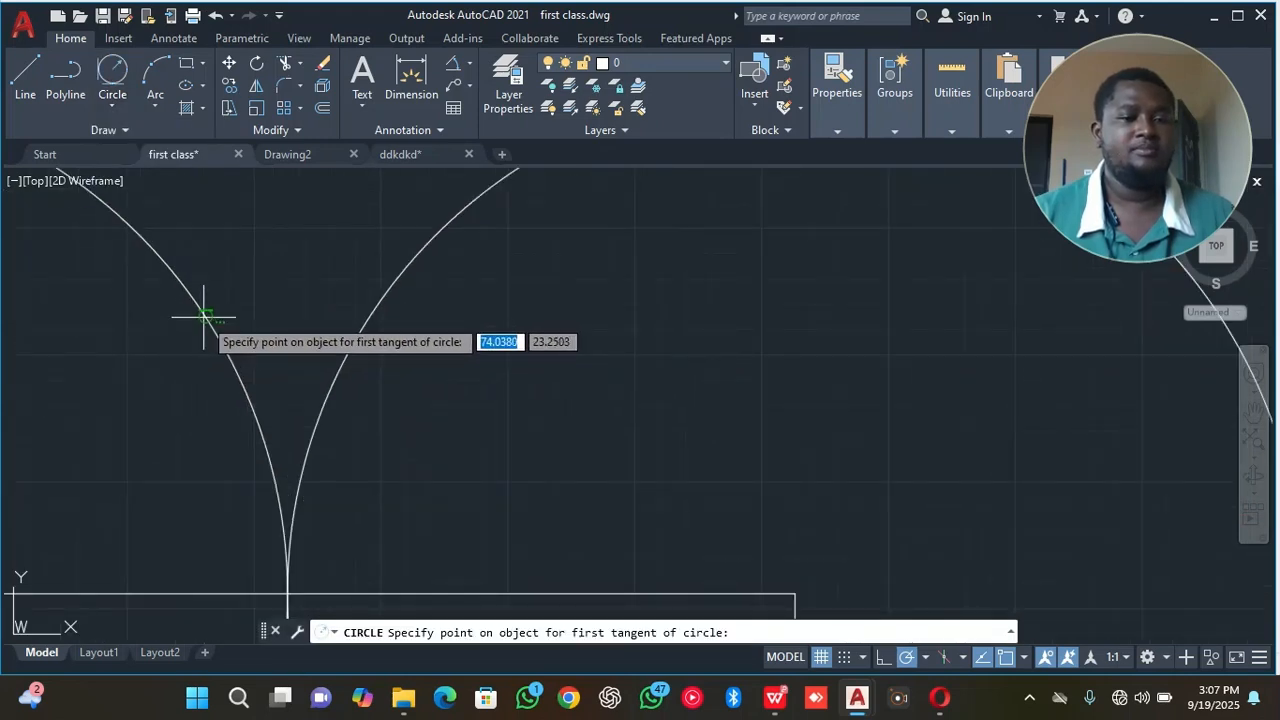
{"action": "left_click", "coordinate": [204, 317]}
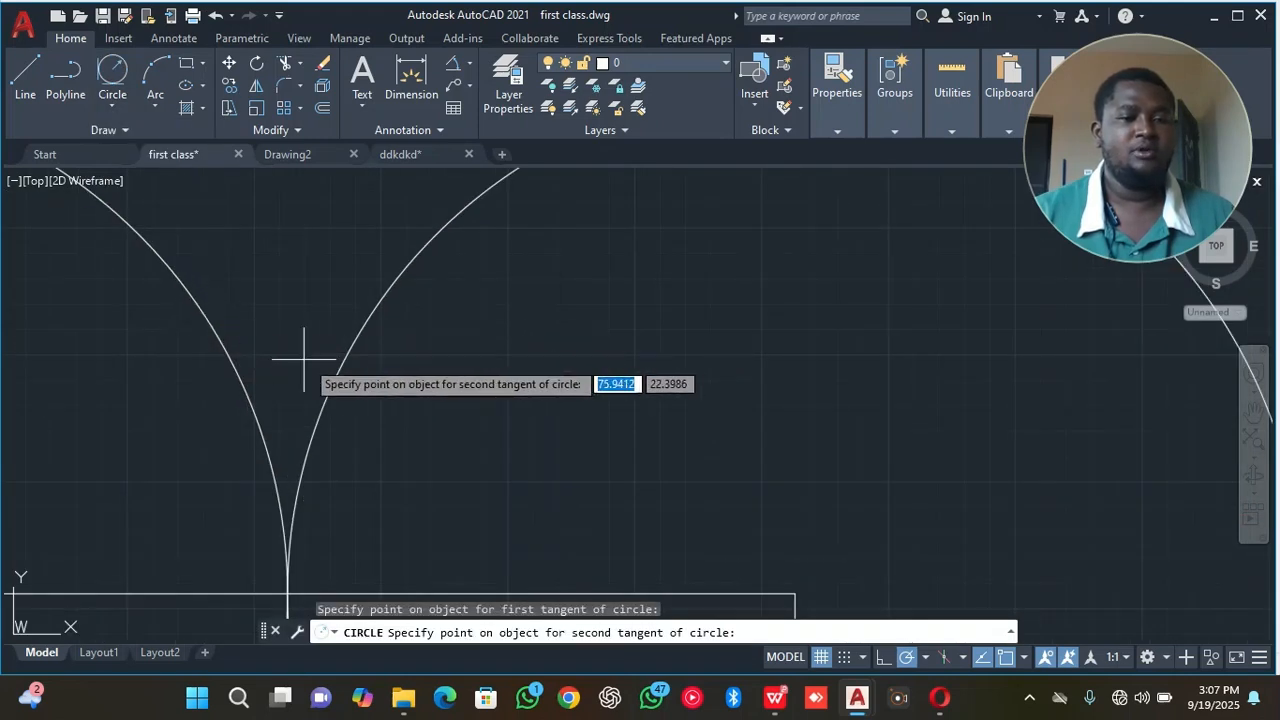
{"action": "left_click", "coordinate": [356, 338]}
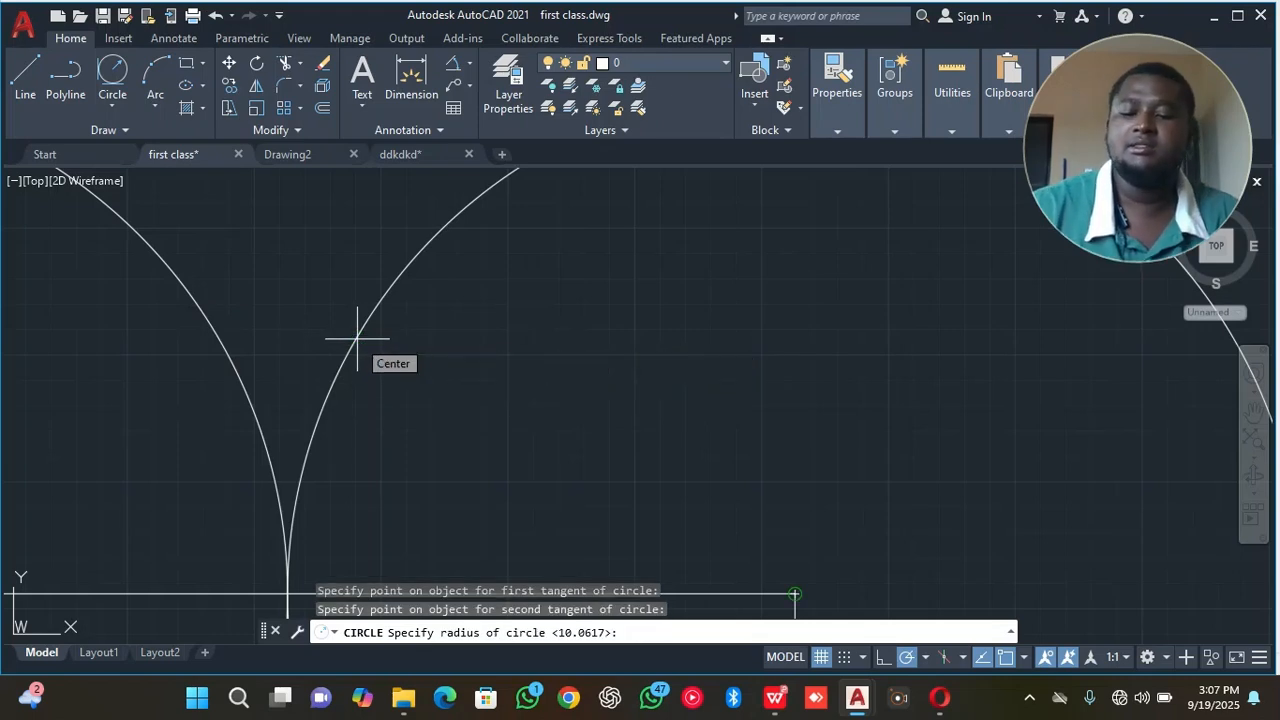
{"action": "type", "text": "10"}
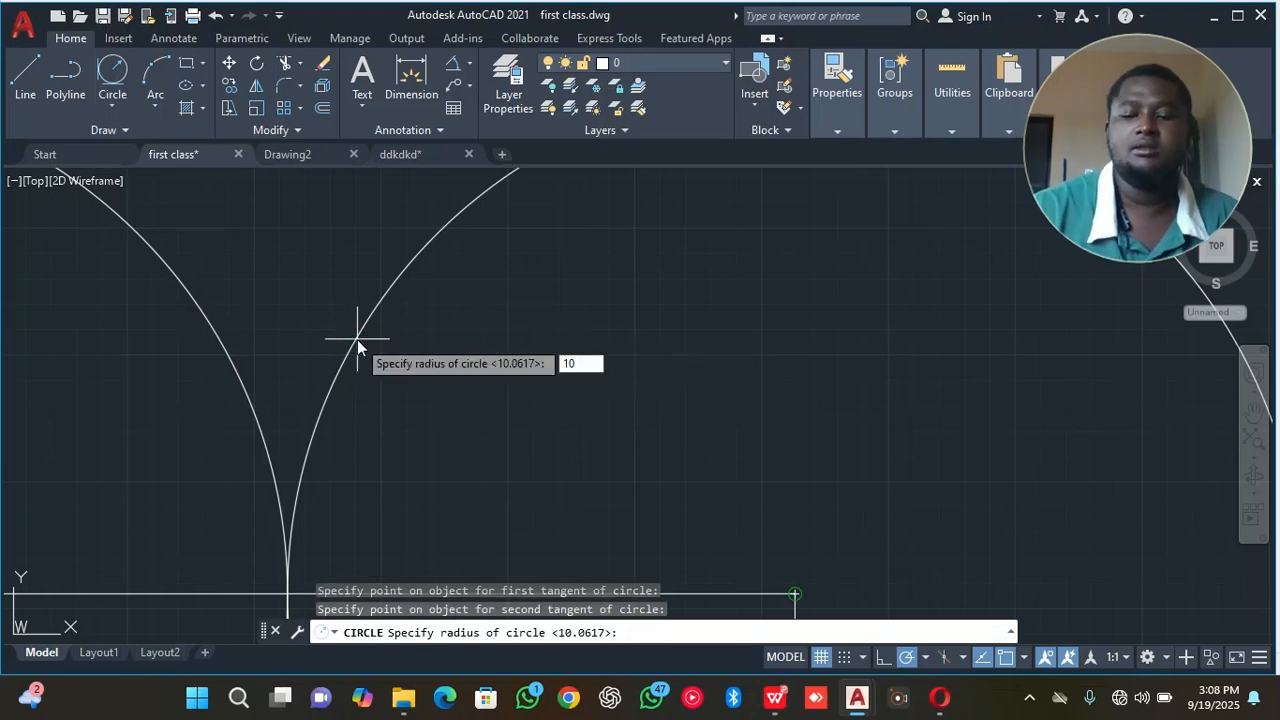
{"action": "key", "text": "Return"}
{"action": "scroll", "coordinate": [352, 337], "scroll_direction": "down", "scroll_amount": 3}
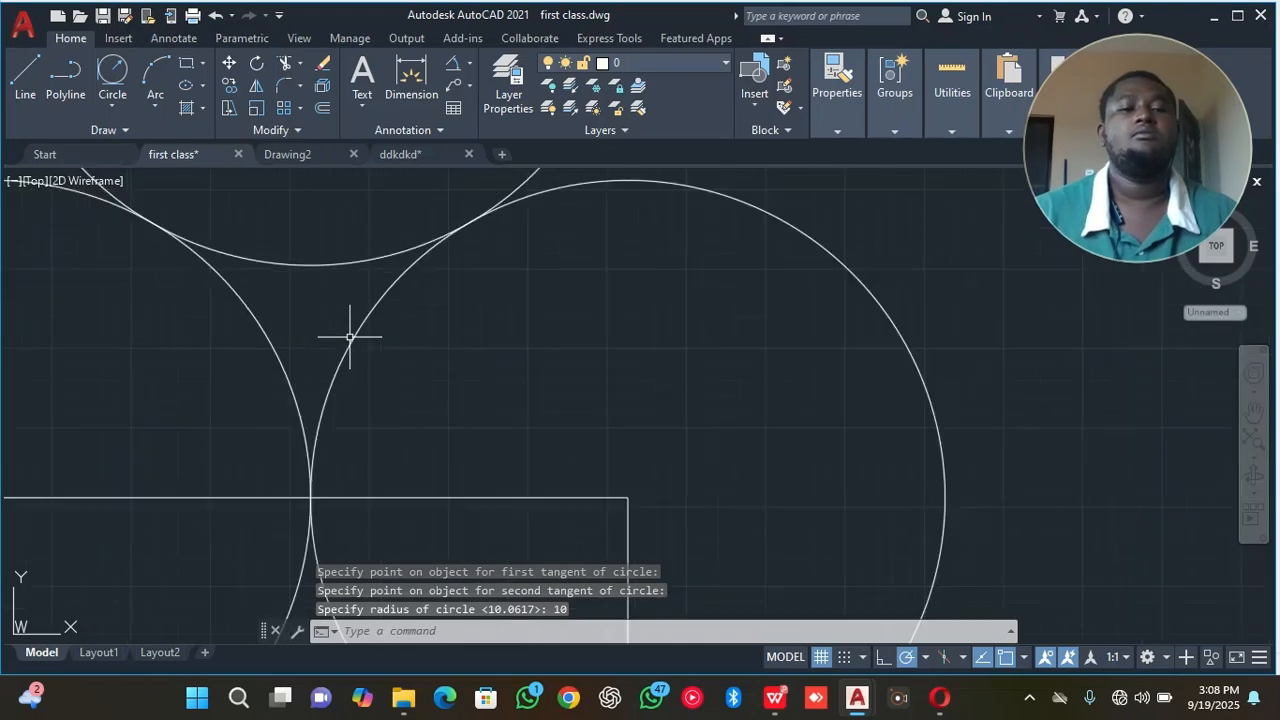
Try to draw a Tan, Tan, Tan circle using the outer sides of the topmost and right-hand circles of the touching trio.
{"action": "middle_click_drag", "start_coordinate": [334, 263], "coordinate": [347, 372]}
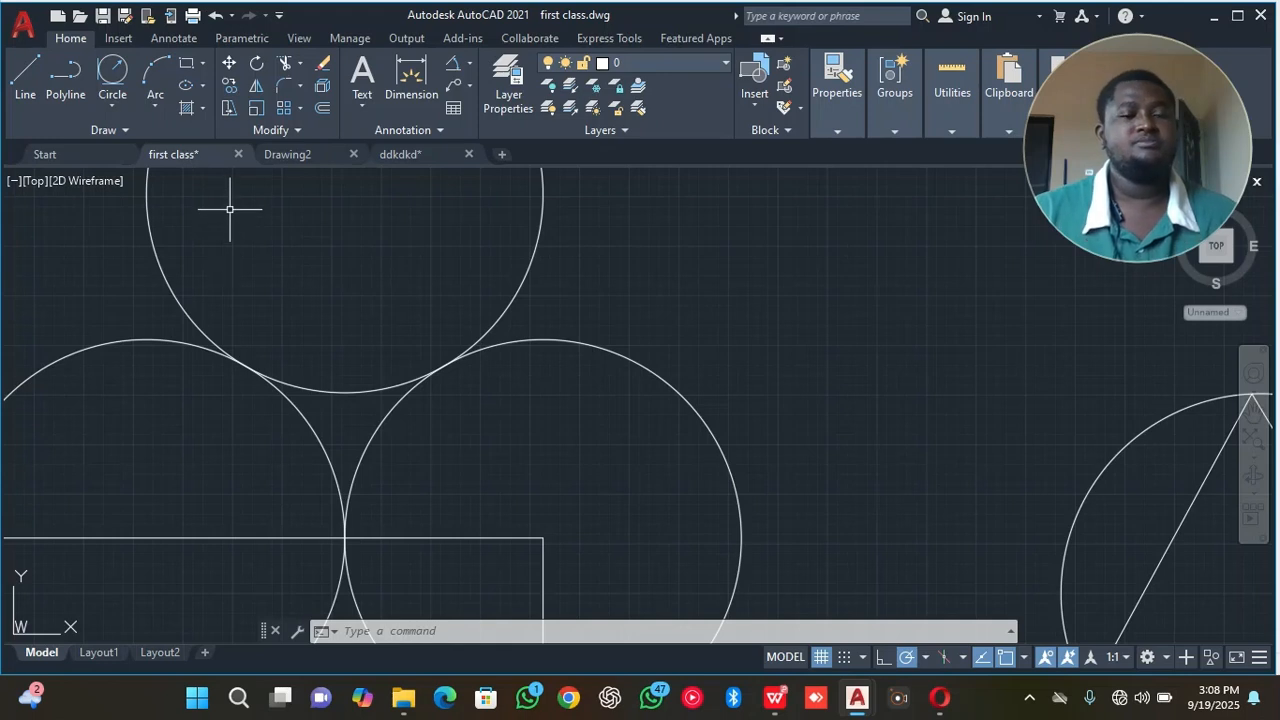
{"action": "left_click", "coordinate": [119, 111]}
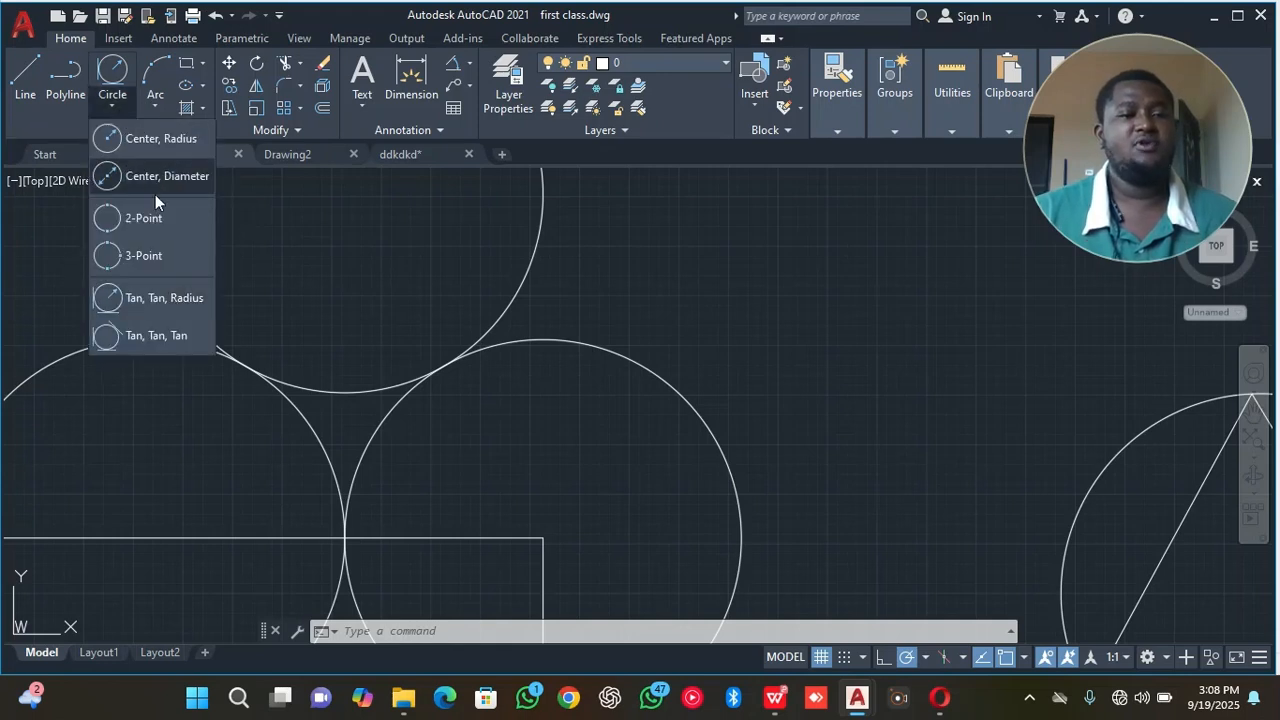
{"action": "left_click", "coordinate": [157, 337]}
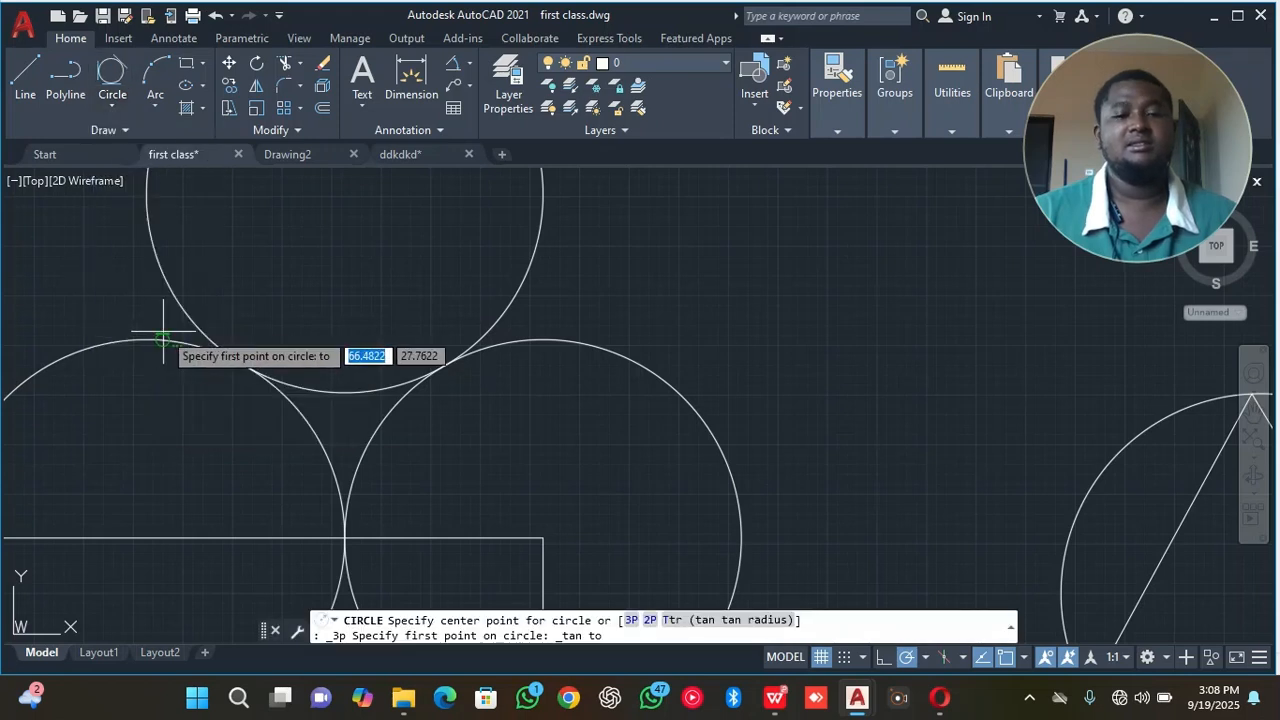
{"action": "scroll", "coordinate": [295, 347], "scroll_direction": "down", "scroll_amount": 3}
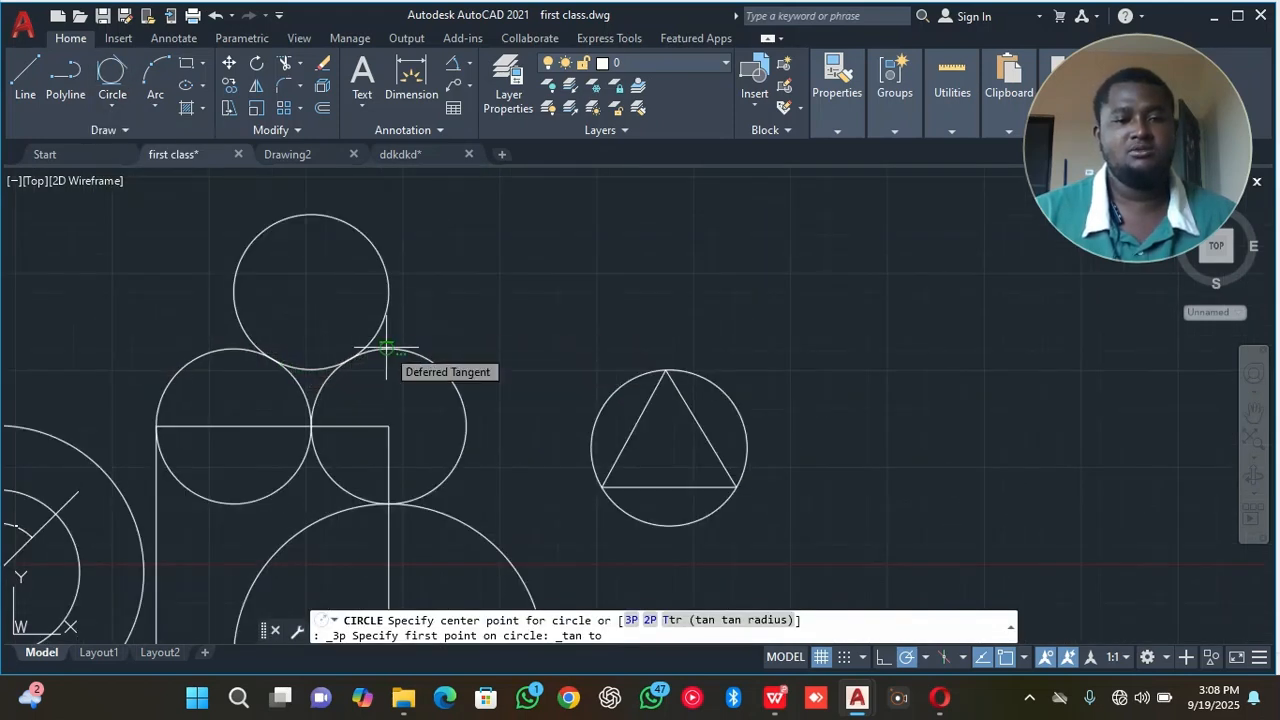
{"action": "left_click", "coordinate": [354, 226]}
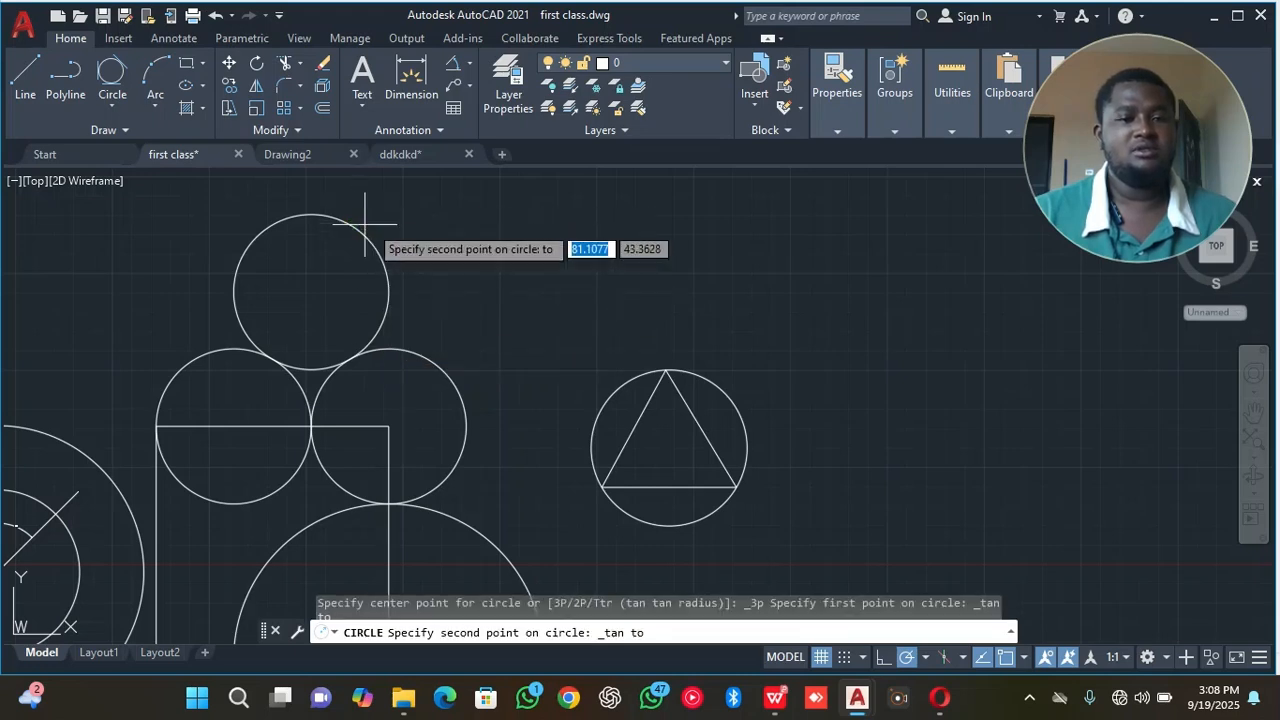
{"action": "left_click", "coordinate": [457, 390]}
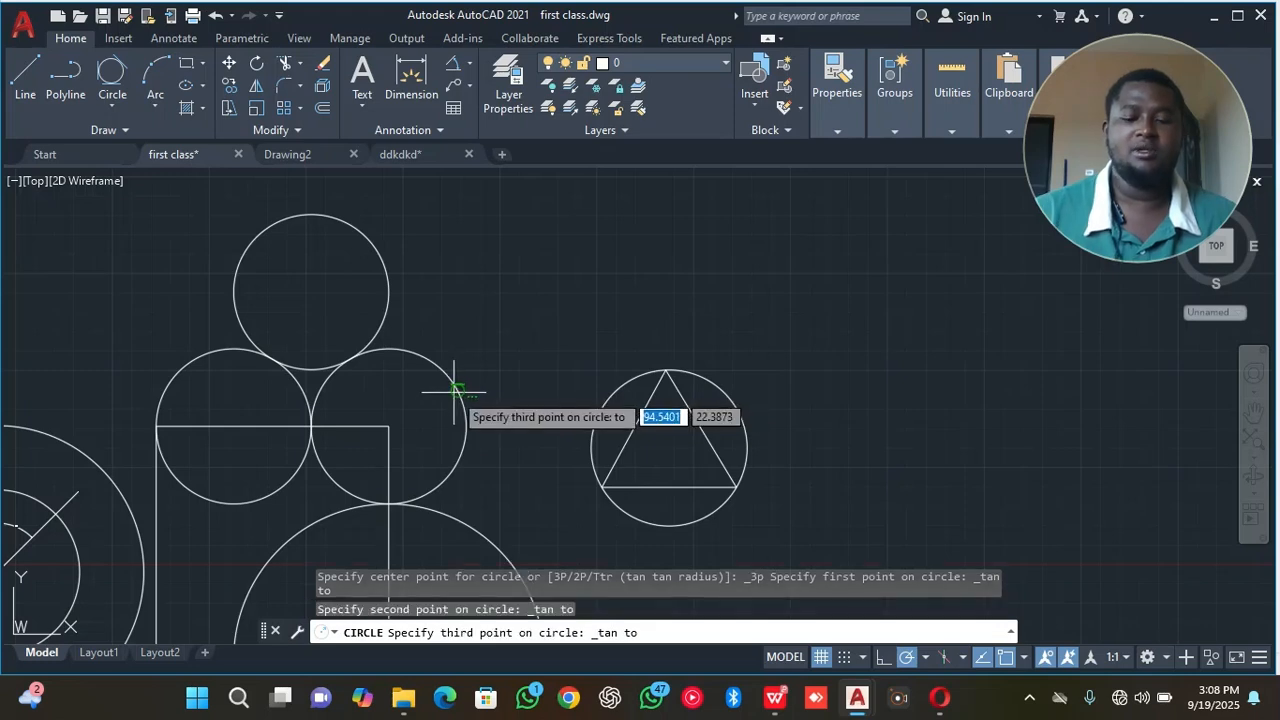
{"action": "left_click", "coordinate": [455, 392]}
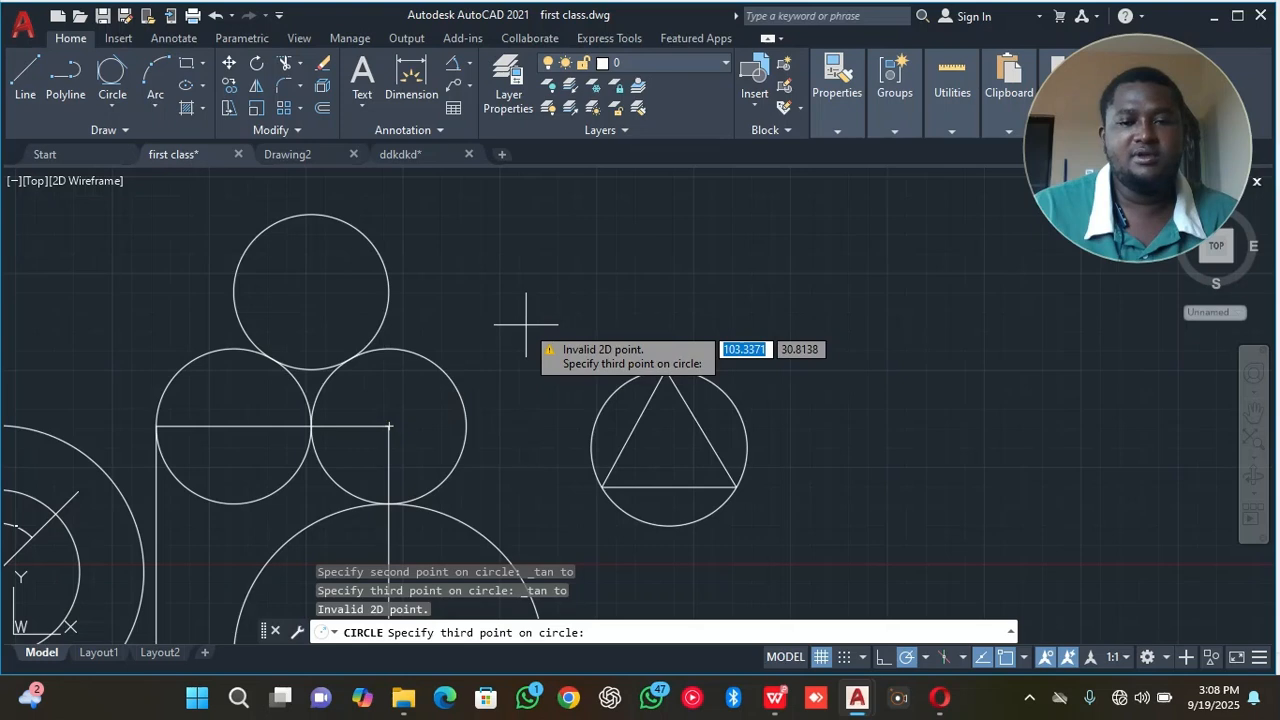
{"action": "left_click", "coordinate": [311, 291]}
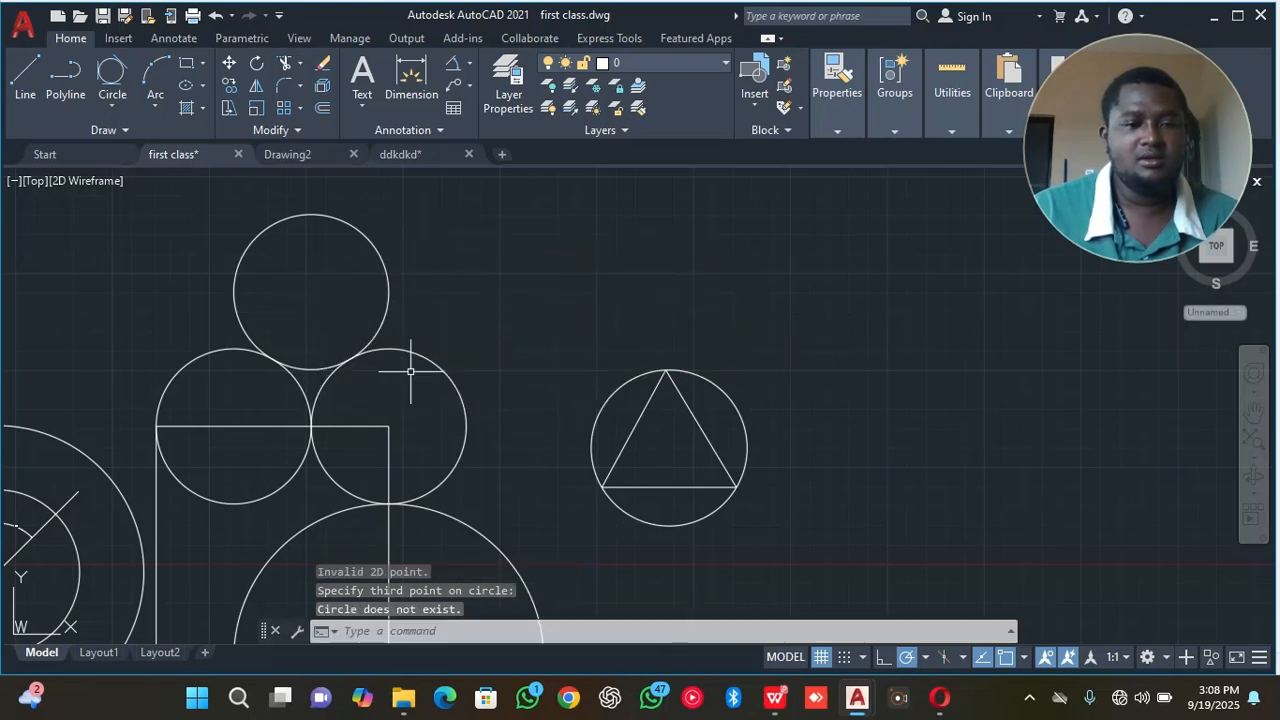
Retry the Tan, Tan, Tan circle with tangents at the topmost circle's upper quadrant and the right-hand circle's outer quadrant.
{"action": "left_click", "coordinate": [112, 101]}
{"action": "left_click", "coordinate": [181, 338]}
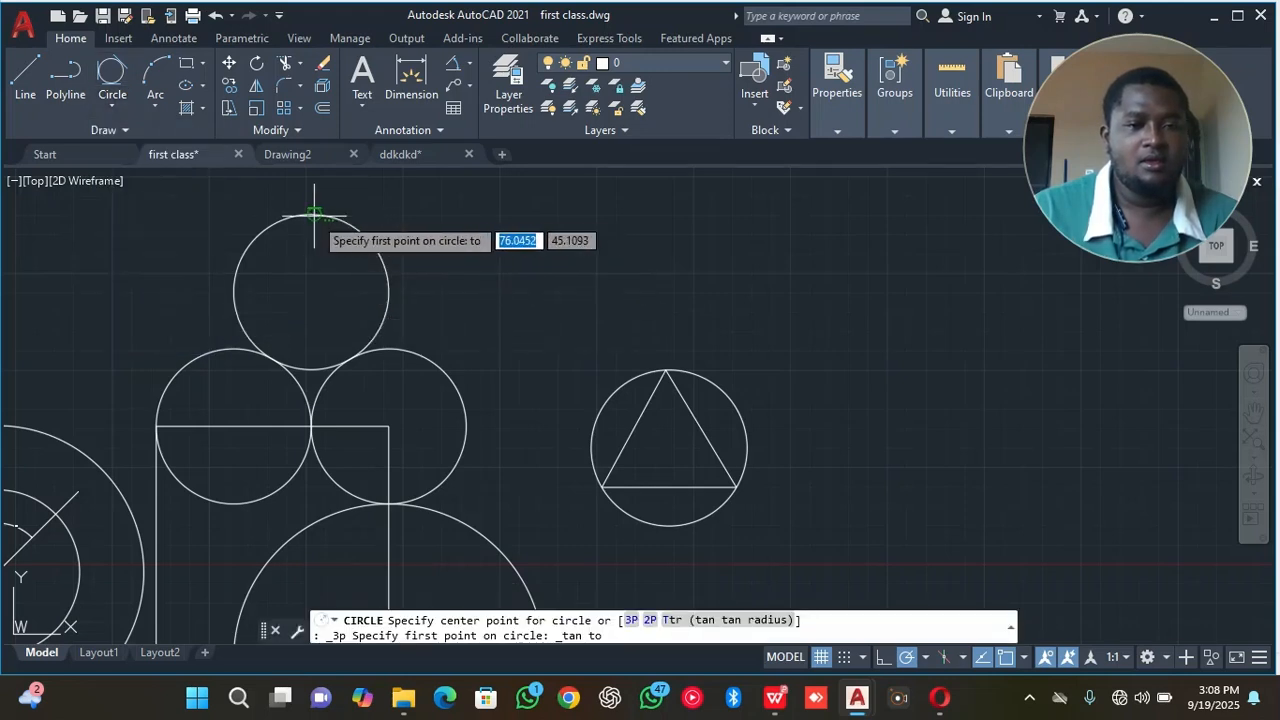
{"action": "left_click", "coordinate": [315, 215]}
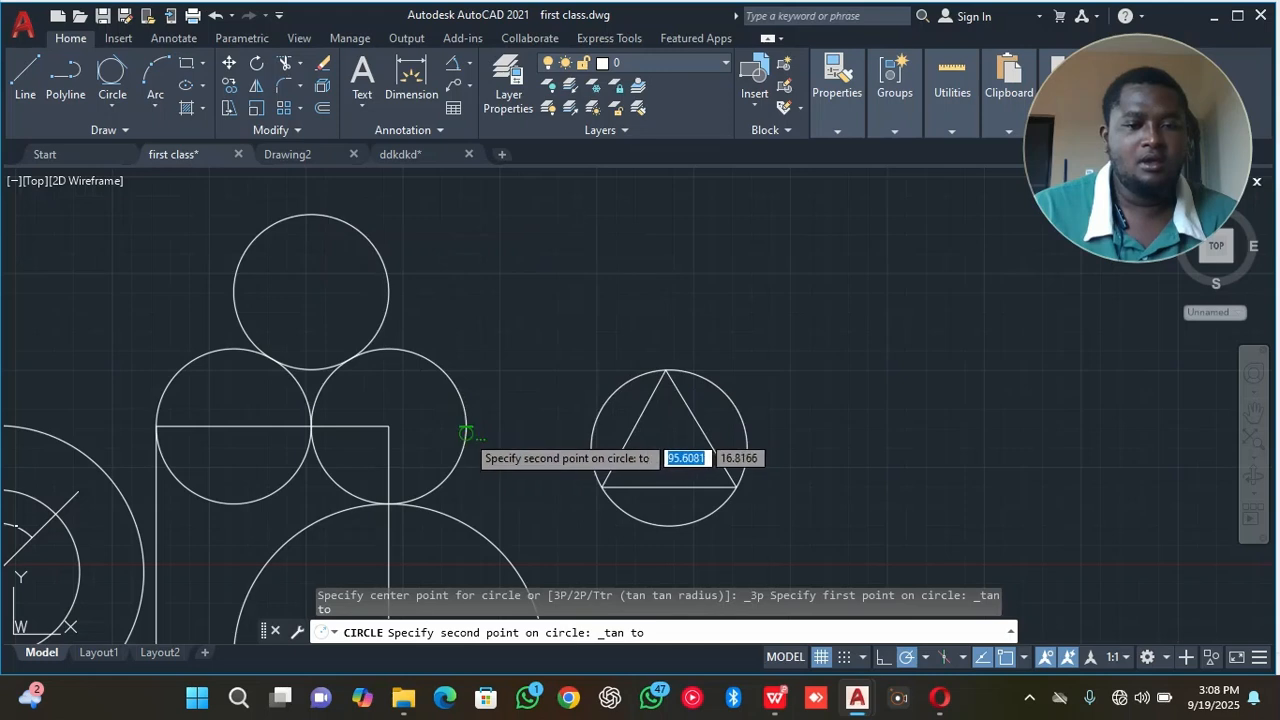
{"action": "left_click", "coordinate": [465, 435]}
{"action": "left_click", "coordinate": [497, 400]}
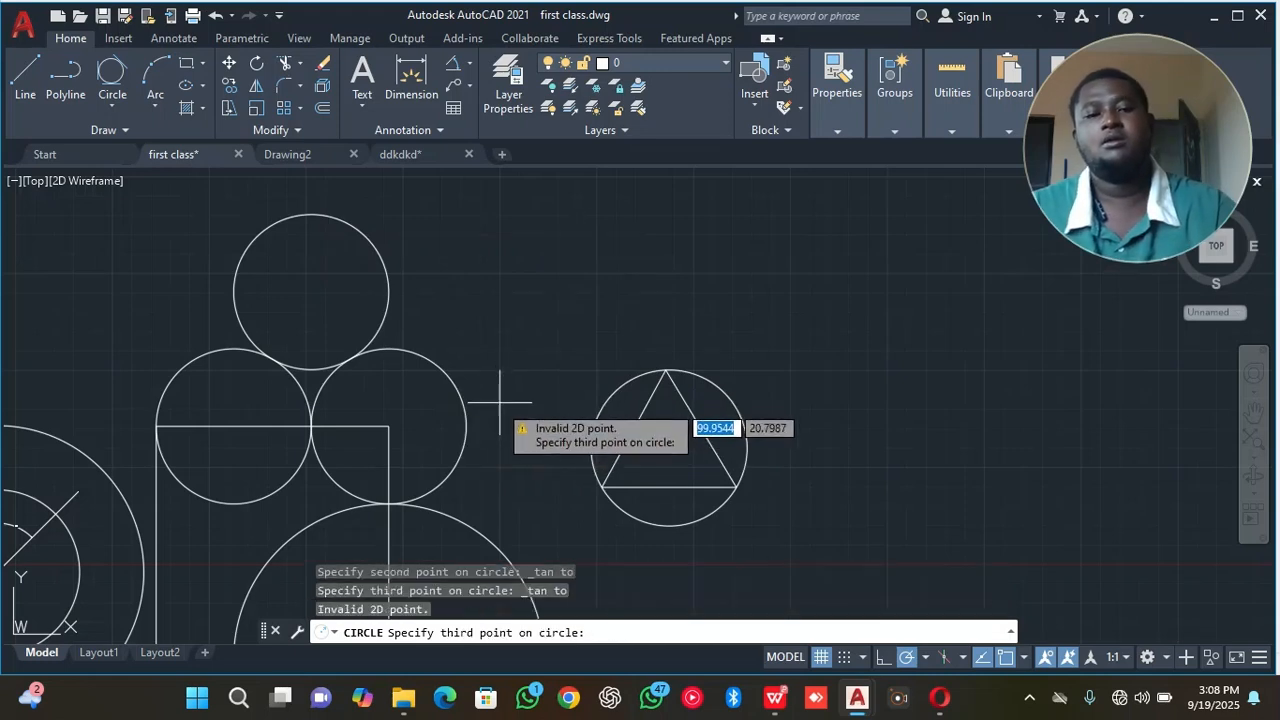
{"action": "left_click", "coordinate": [470, 420]}
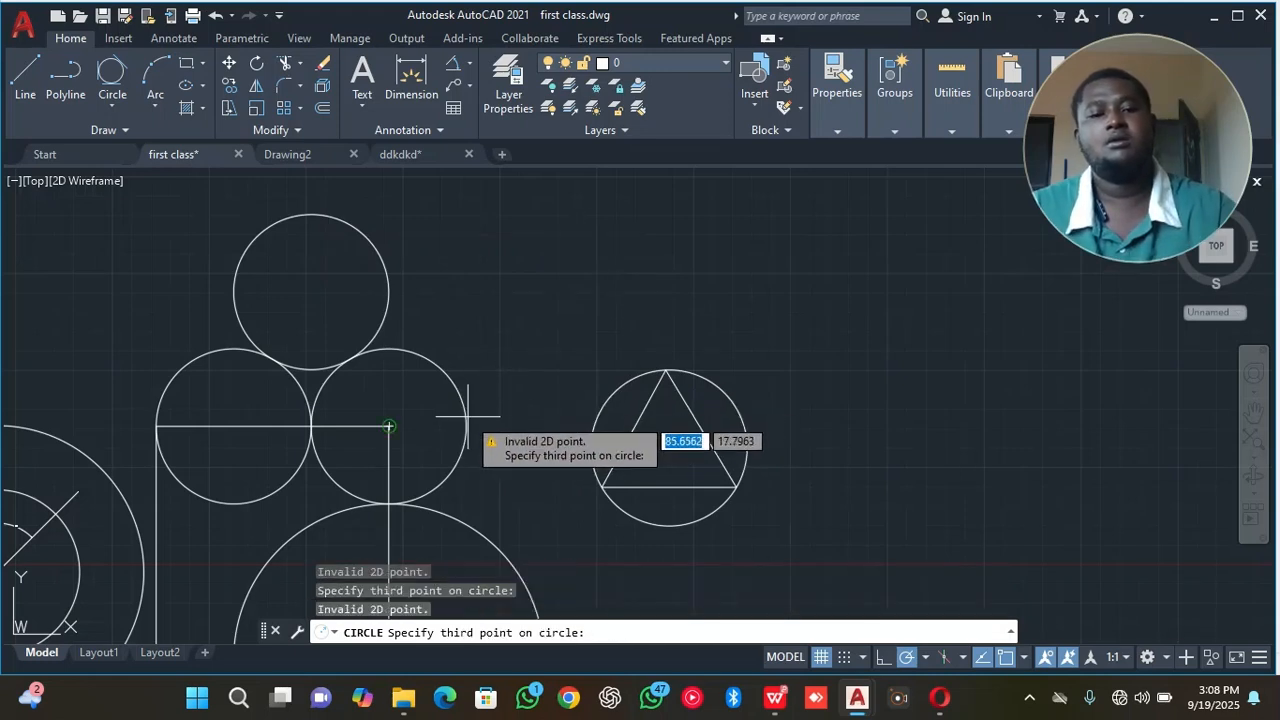
{"action": "left_click", "coordinate": [391, 428]}
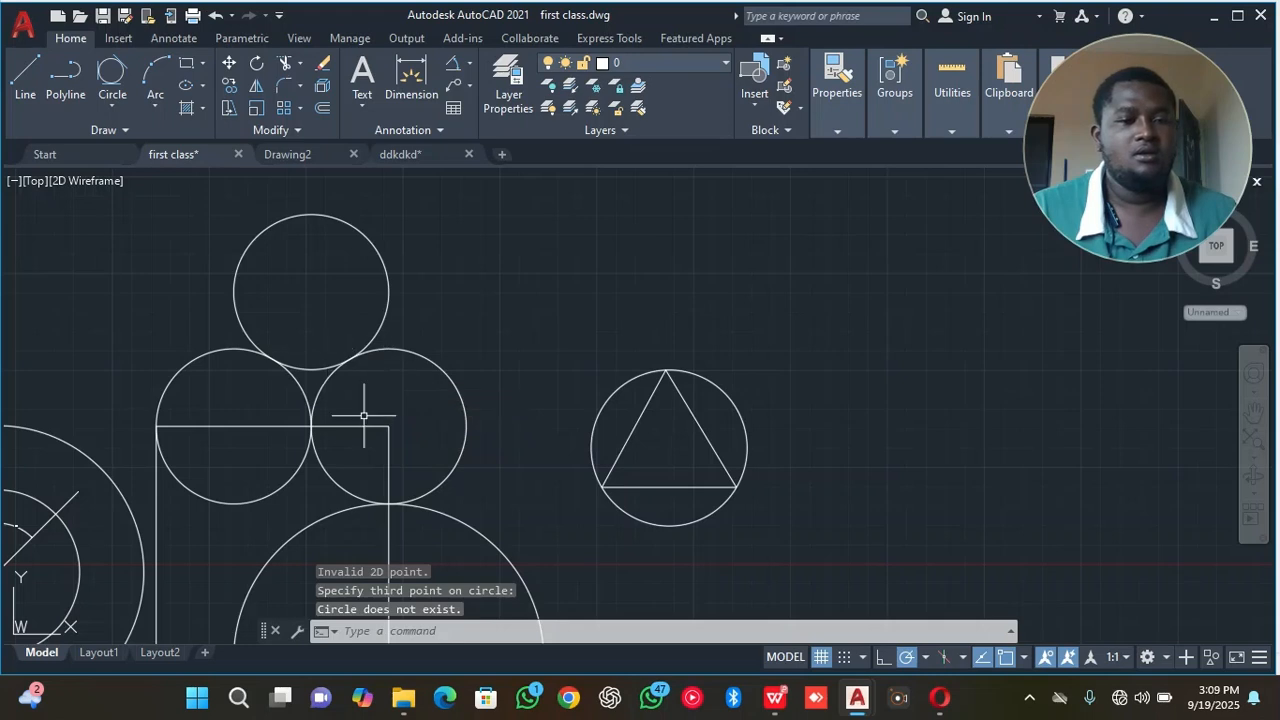
Try to draw a Tan, Tan, Tan circle inside the small gap enclosed by the three touching circles.
{"action": "left_click", "coordinate": [111, 99]}
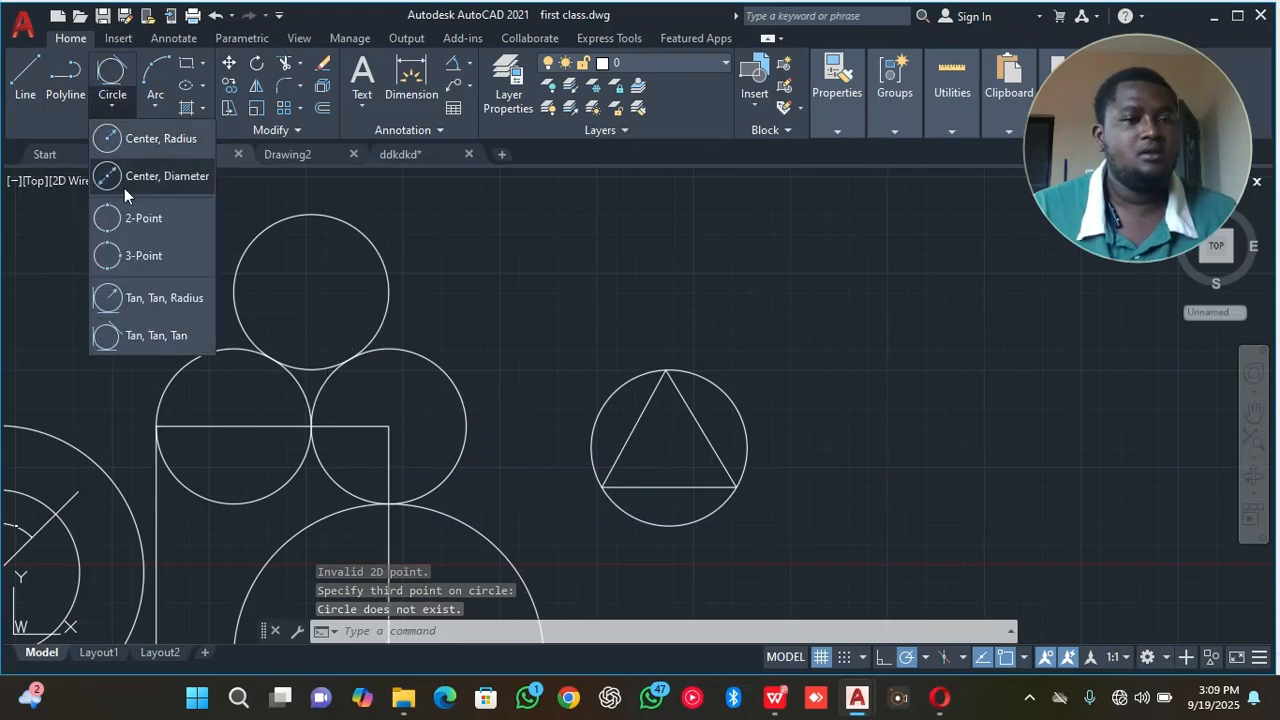
{"action": "left_click", "coordinate": [149, 332]}
{"action": "scroll", "coordinate": [352, 374], "scroll_direction": "down", "scroll_amount": 2}
{"action": "middle_click_drag", "start_coordinate": [350, 372], "coordinate": [457, 309]}
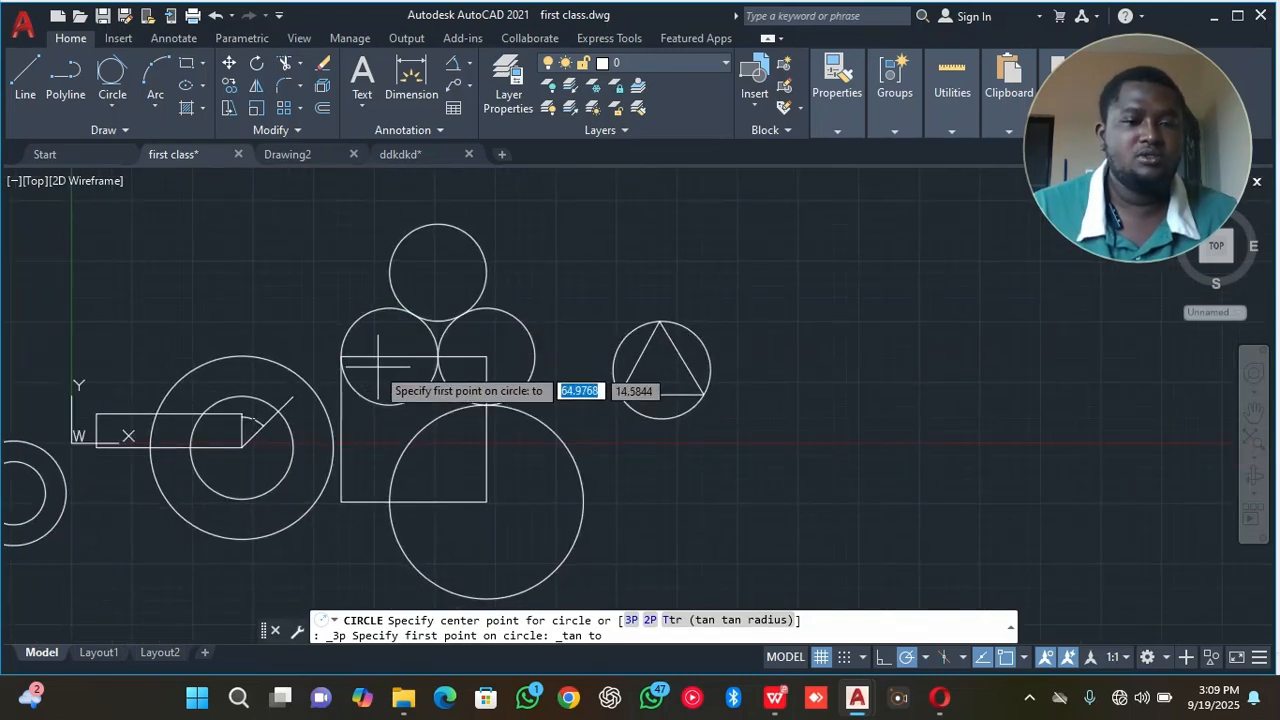
{"action": "scroll", "coordinate": [370, 365], "scroll_direction": "up", "scroll_amount": 5}
{"action": "mouse_move", "coordinate": [434, 320]}
{"action": "middle_mouse_down"}
{"action": "mouse_move", "coordinate": [361, 355]}
{"action": "mouse_move", "coordinate": [369, 421]}
{"action": "middle_mouse_up"}
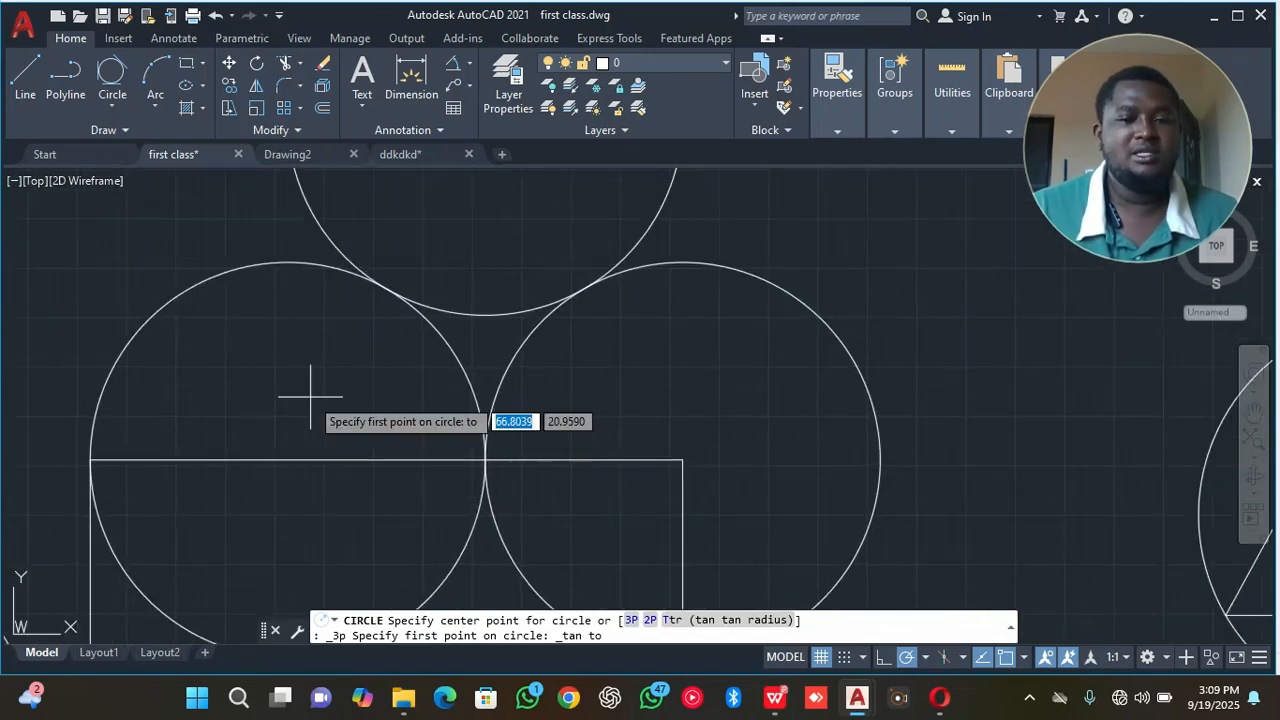
{"action": "scroll", "coordinate": [406, 434], "scroll_direction": "down", "scroll_amount": 2}
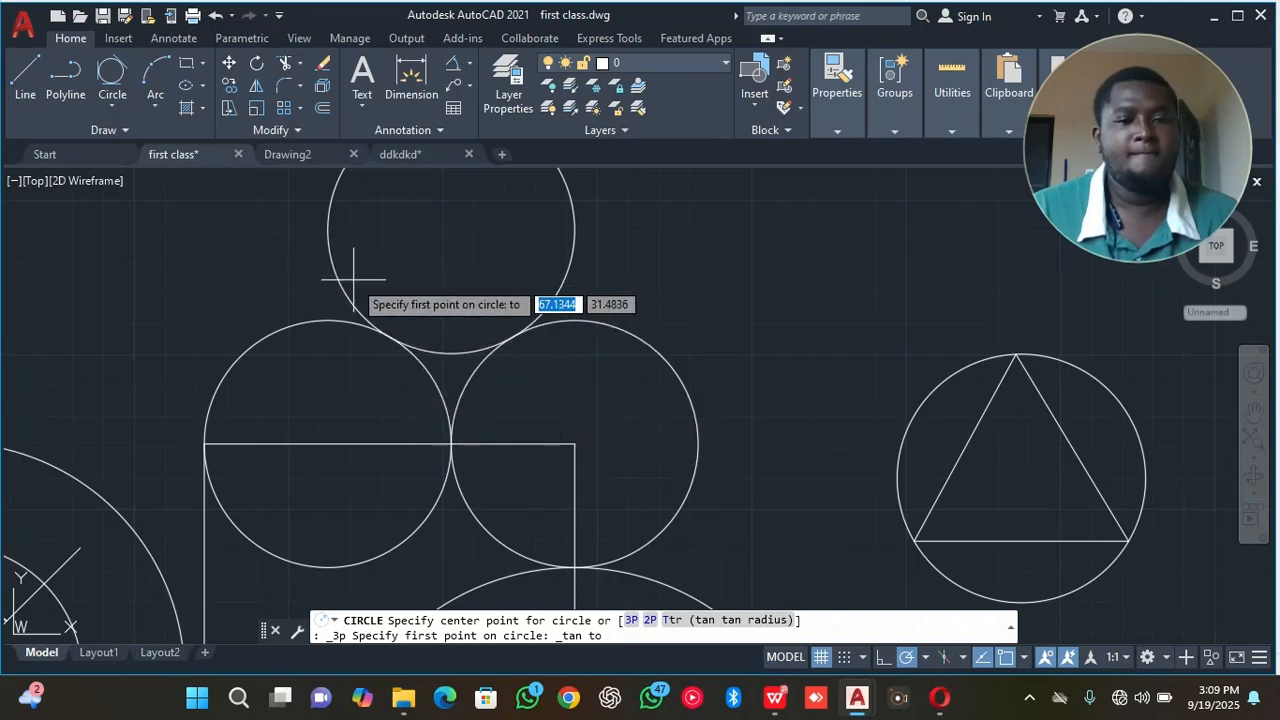
{"action": "scroll", "coordinate": [445, 352], "scroll_direction": "up", "scroll_amount": 5}
{"action": "left_click", "coordinate": [444, 360]}
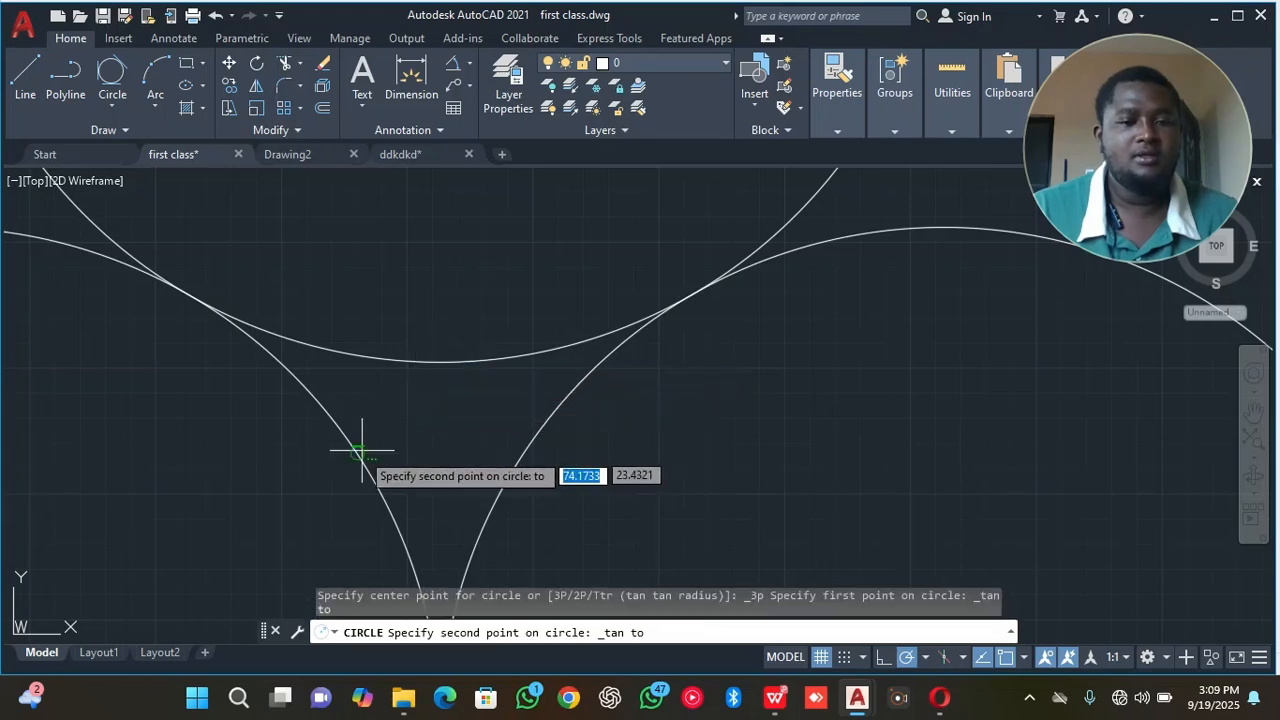
{"action": "left_click", "coordinate": [352, 452]}
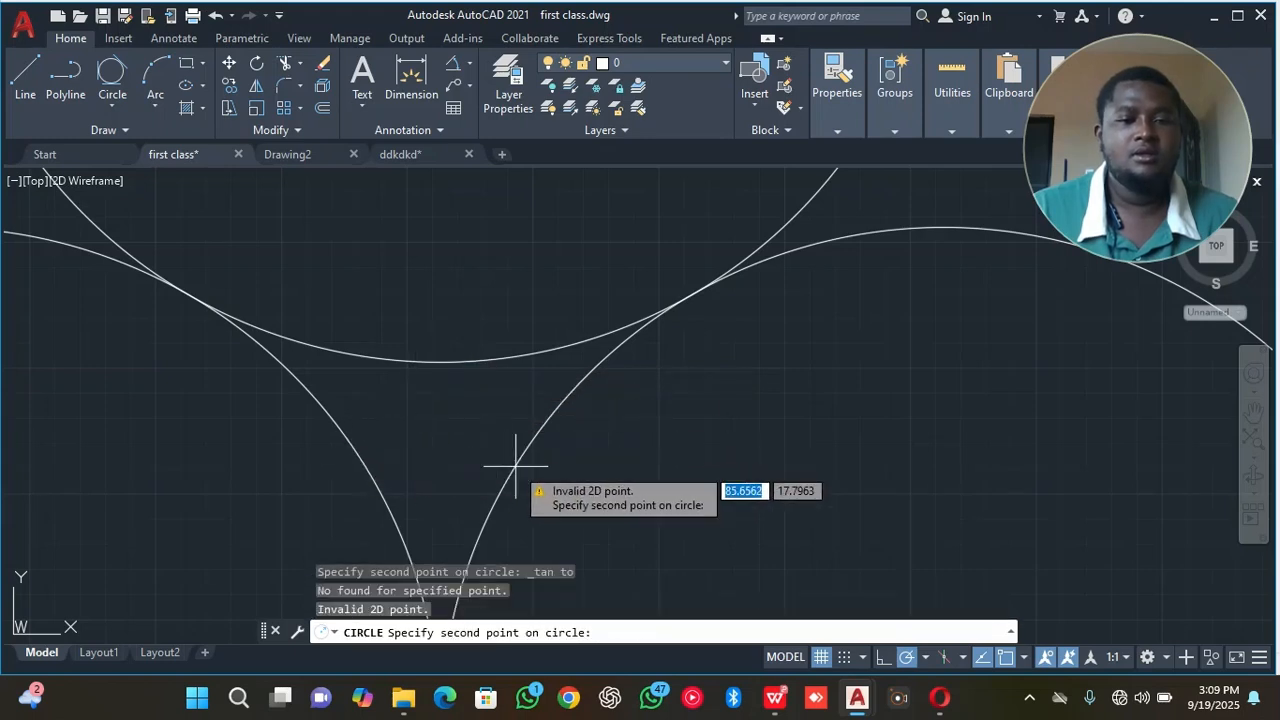
{"action": "left_click", "coordinate": [524, 458]}
{"action": "left_click", "coordinate": [527, 436]}
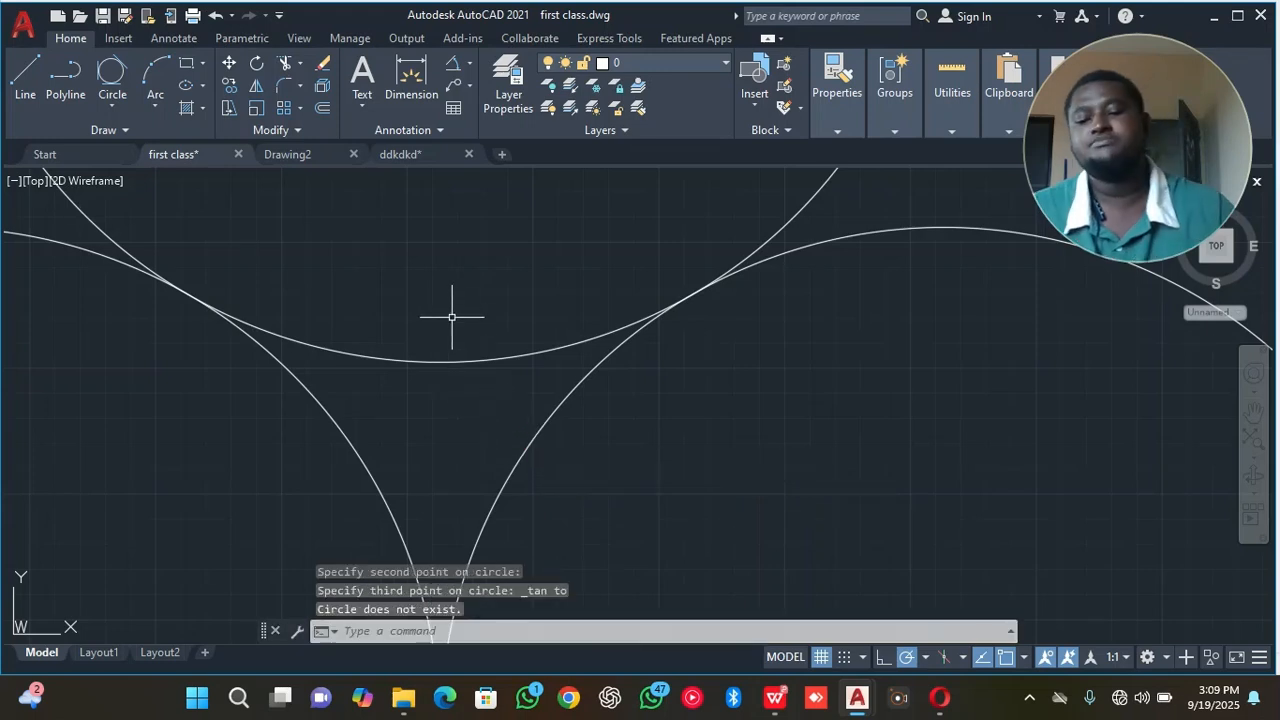
Draw a circle of radius 10 centred on the centre of the topmost circle in the touching trio.
{"action": "key", "text": "Return"}
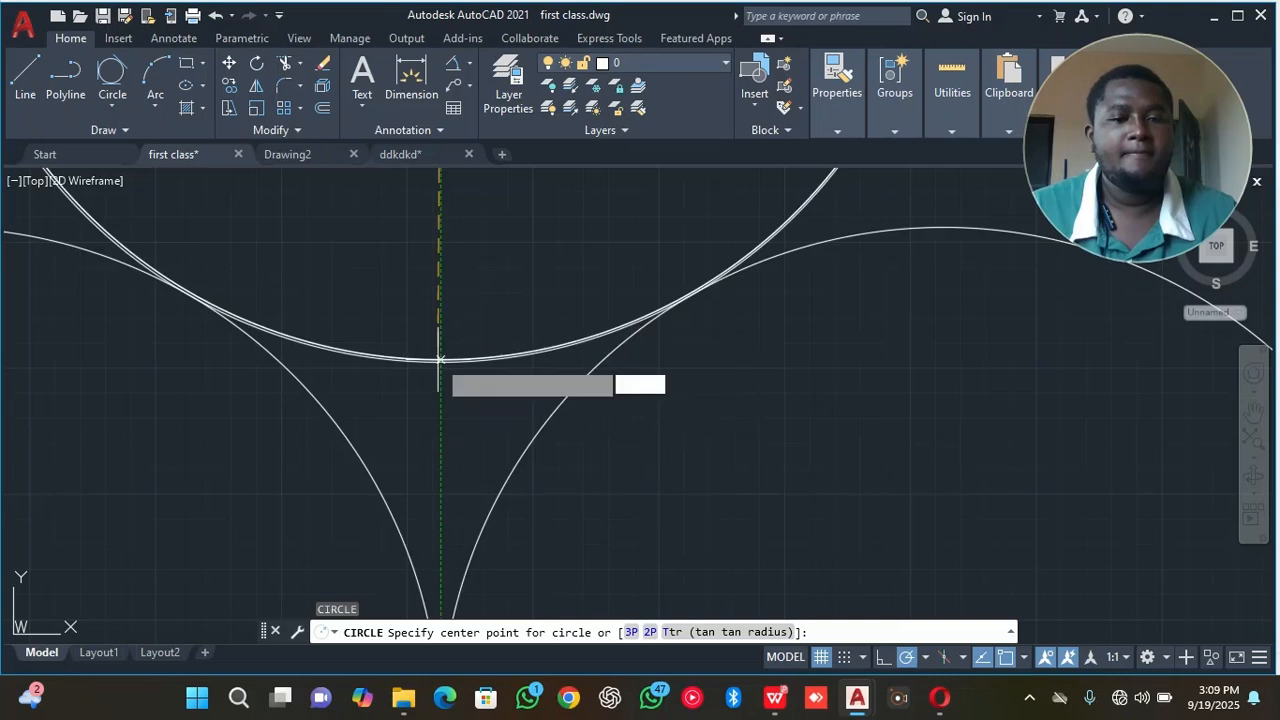
{"action": "left_click", "coordinate": [402, 364]}
{"action": "scroll", "coordinate": [411, 397], "scroll_direction": "down", "scroll_amount": 2}
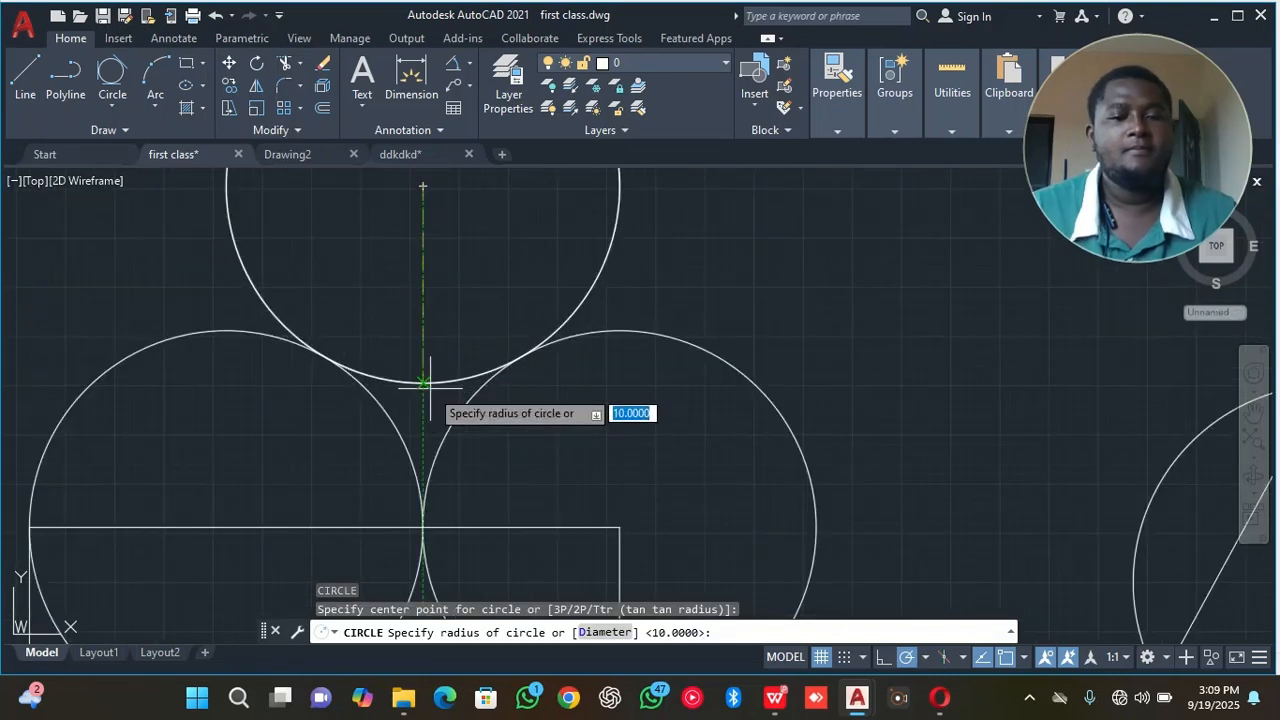
{"action": "right_click", "coordinate": [430, 386]}
{"action": "left_click", "coordinate": [476, 397]}
{"action": "scroll", "coordinate": [463, 380], "scroll_direction": "down", "scroll_amount": 2}
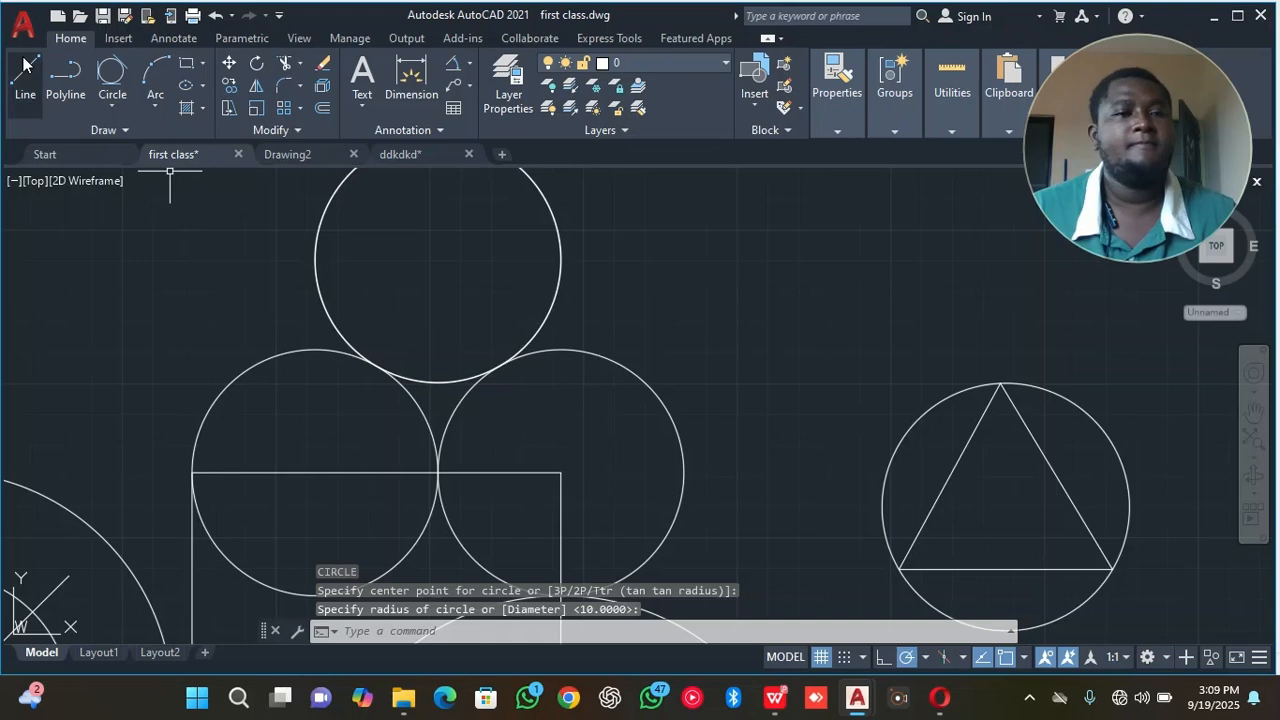
Draw a Tan, Tan, Tan circle inside the triangle, touching its two slanted sides and its base.
{"action": "left_click", "coordinate": [111, 106]}
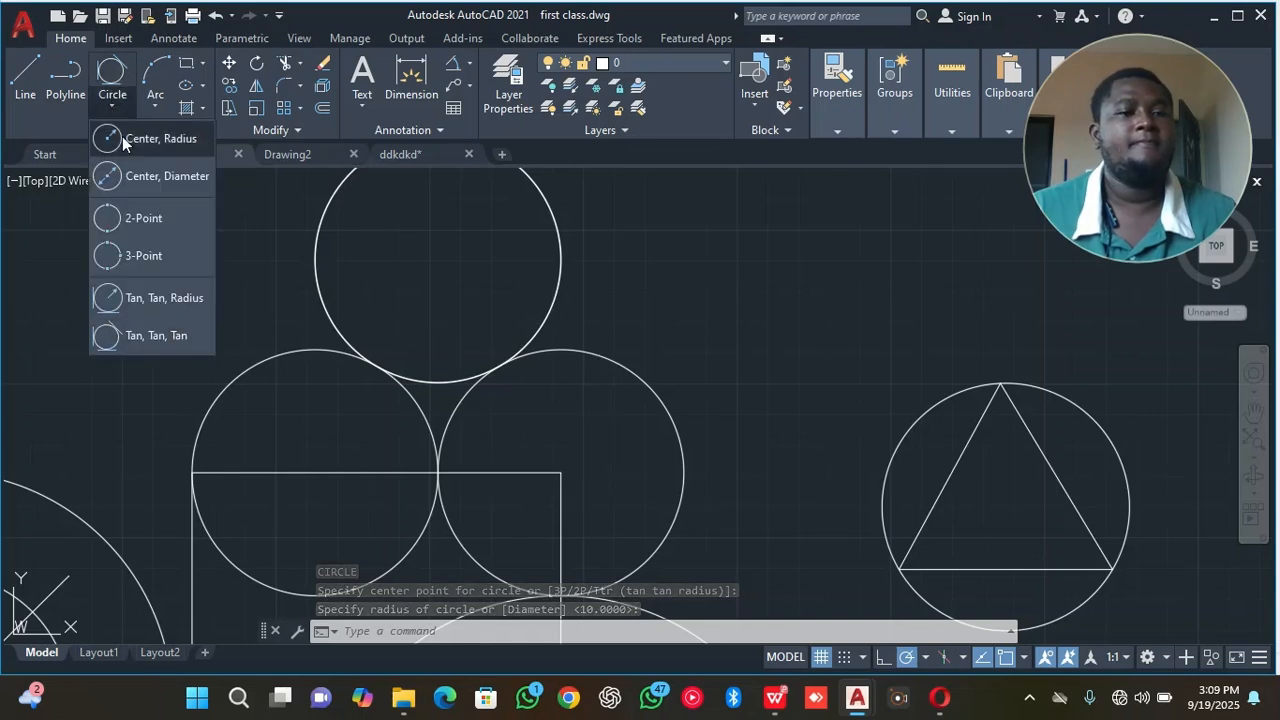
{"action": "left_click", "coordinate": [163, 332]}
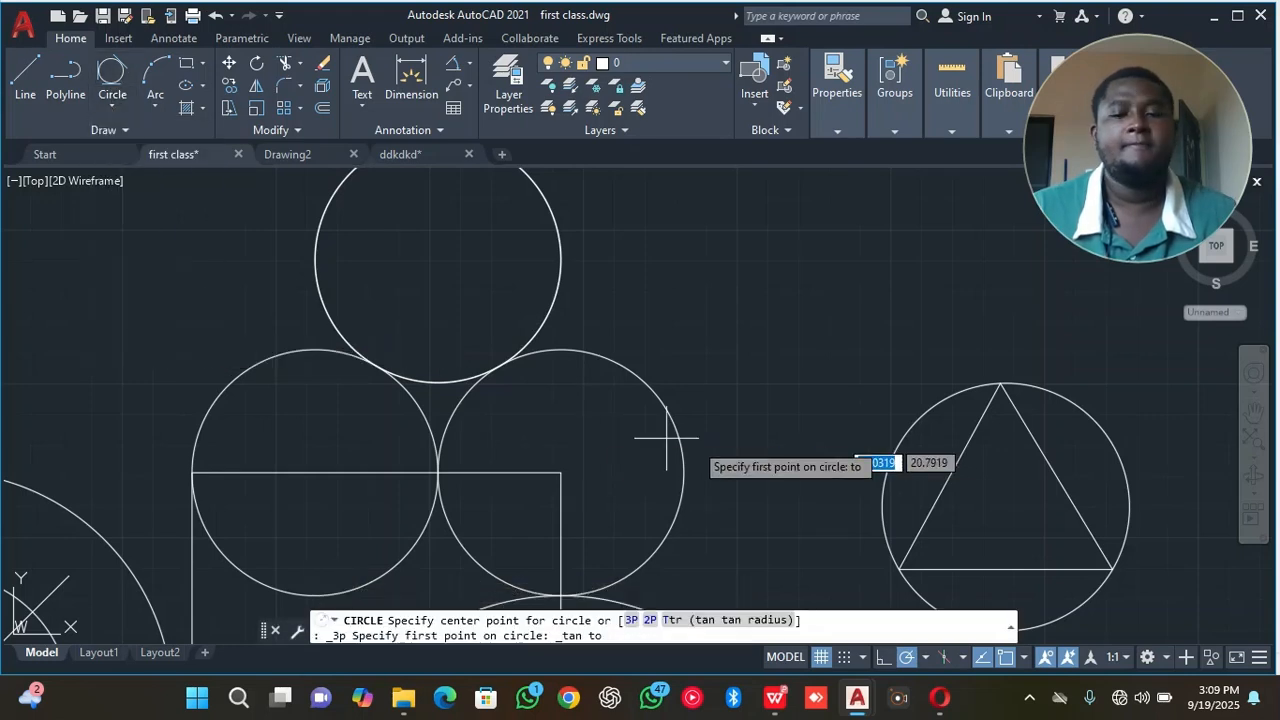
{"action": "left_click", "coordinate": [948, 455]}
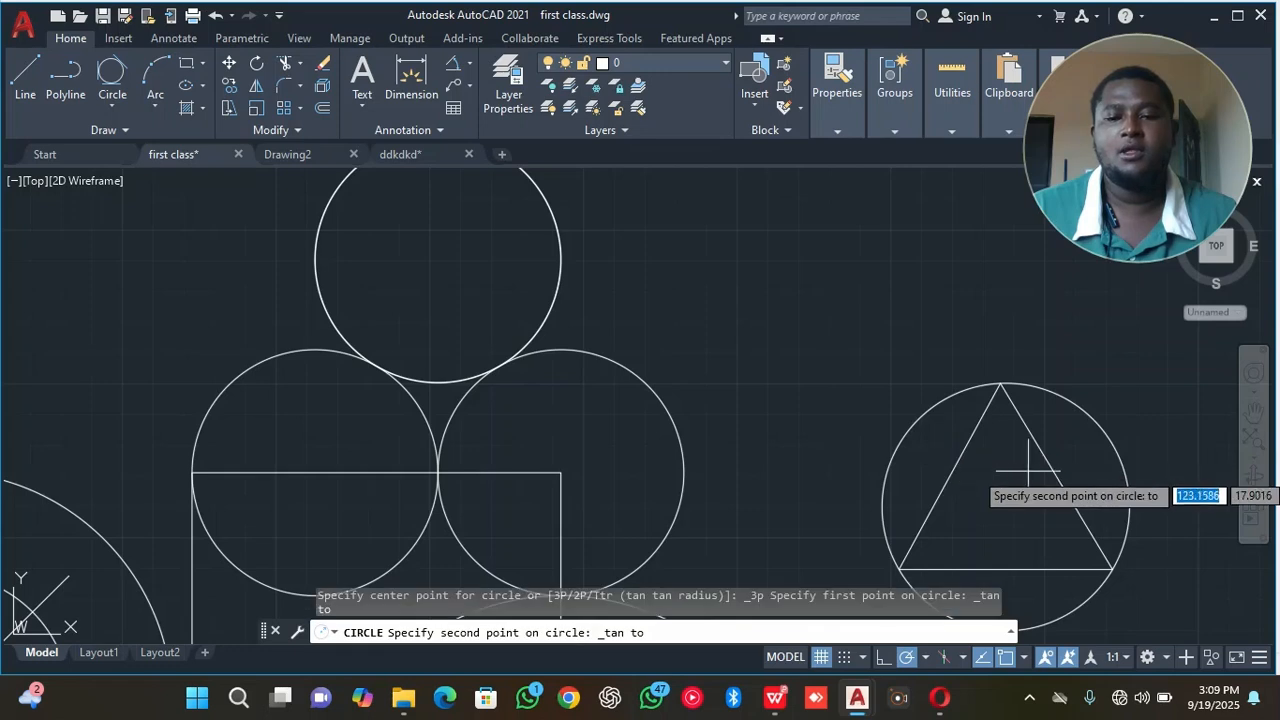
{"action": "left_click", "coordinate": [1056, 467]}
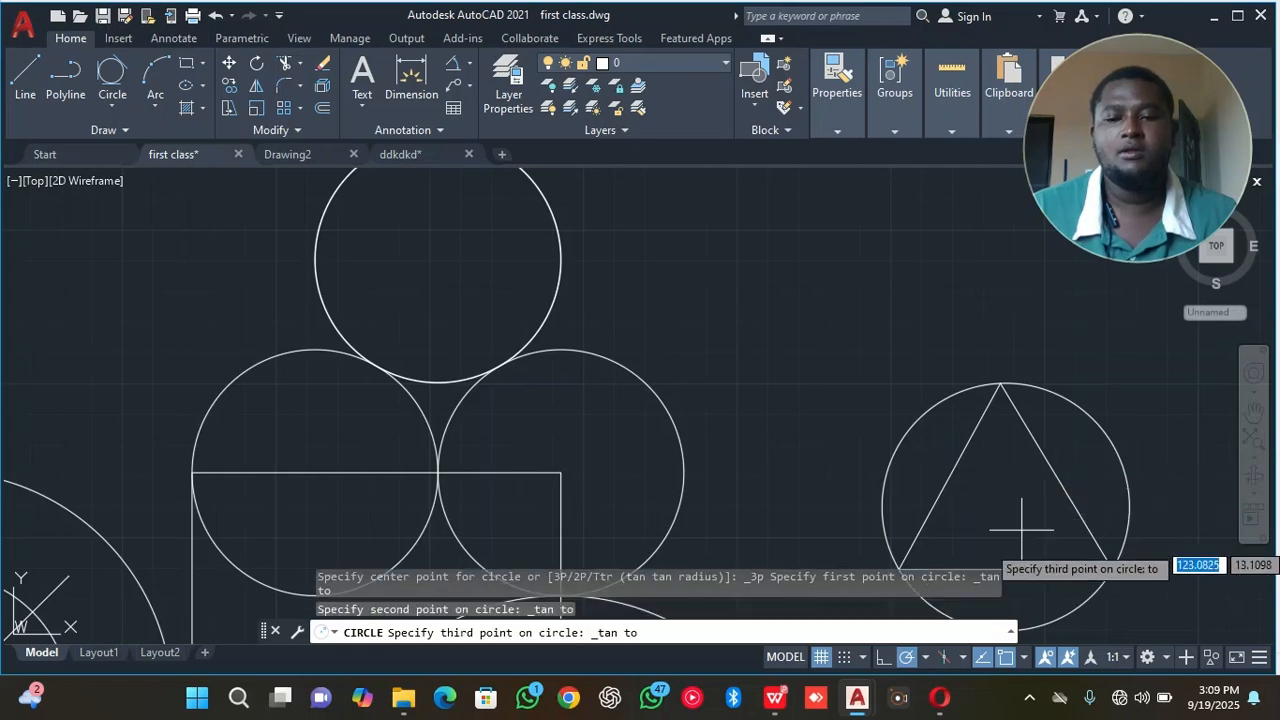
{"action": "left_click", "coordinate": [1014, 566]}
{"action": "mouse_move", "coordinate": [989, 487]}
{"action": "middle_mouse_down"}
{"action": "mouse_move", "coordinate": [720, 286]}
{"action": "mouse_move", "coordinate": [694, 314]}
{"action": "middle_mouse_up"}
{"action": "scroll", "coordinate": [724, 282], "scroll_direction": "up", "scroll_amount": 4}
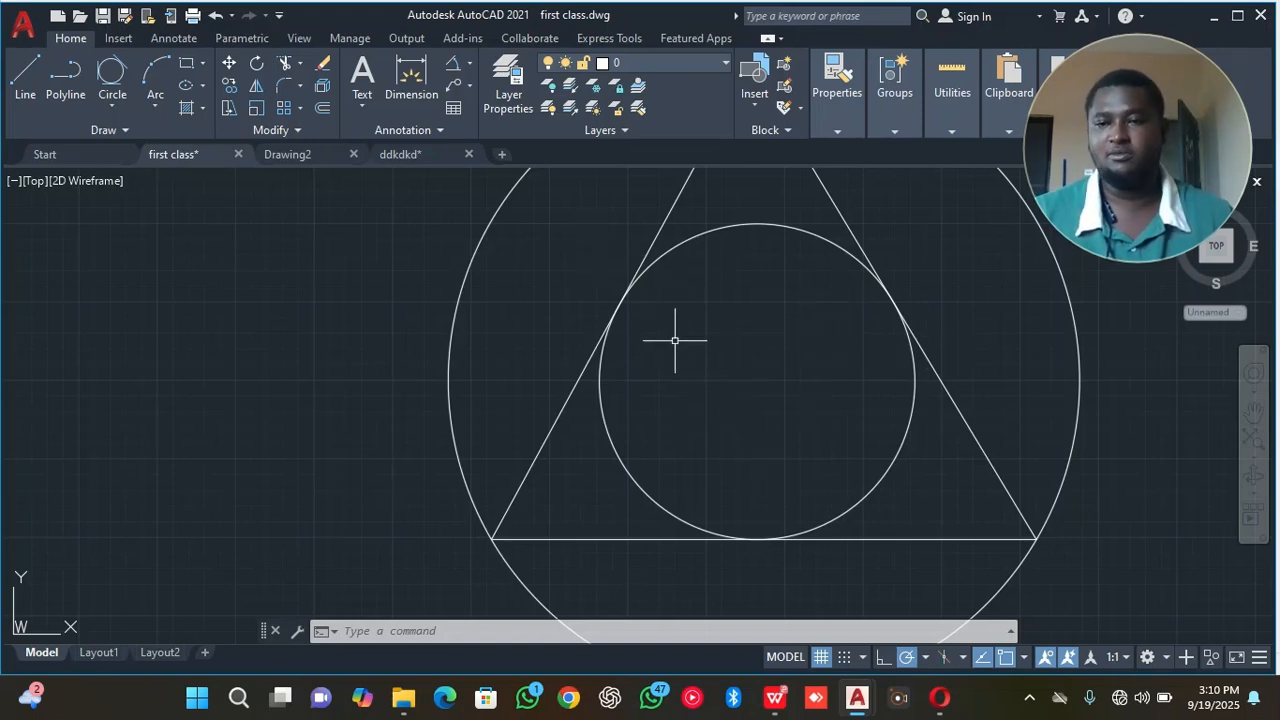
{"action": "left_click", "coordinate": [123, 106]}
{"action": "left_click", "coordinate": [121, 108]}
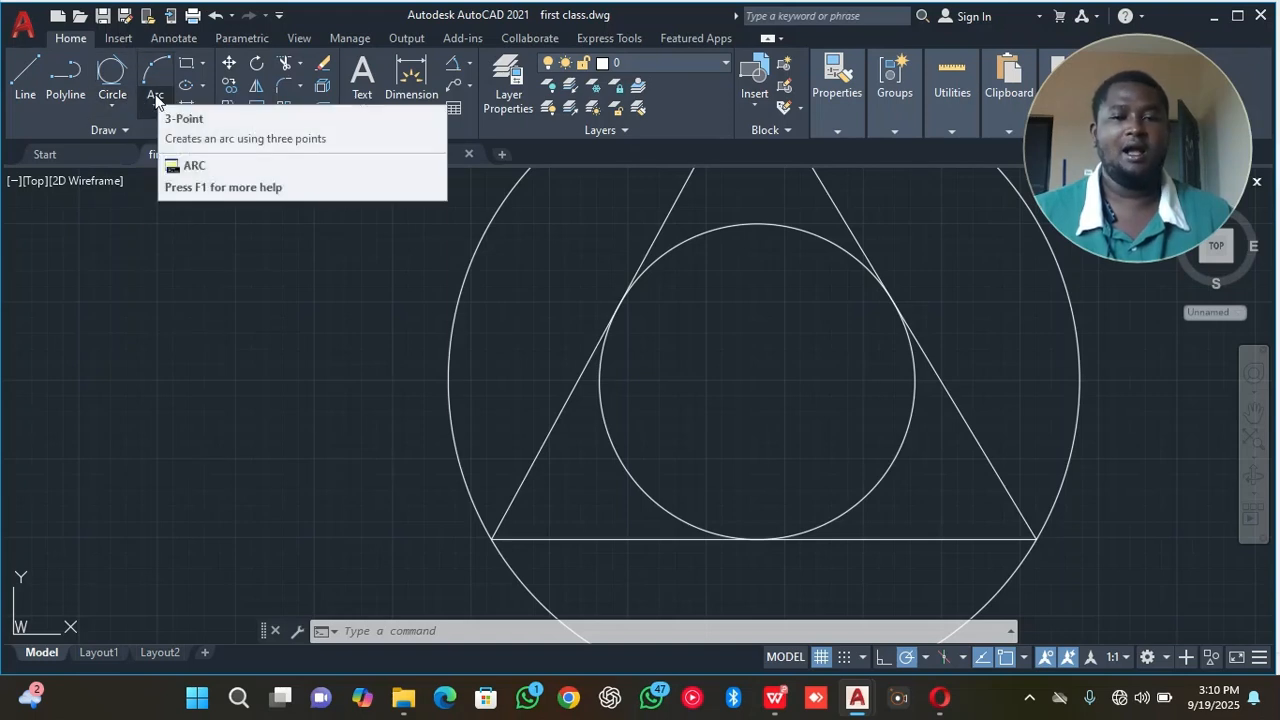
{"action": "left_click", "coordinate": [155, 96]}
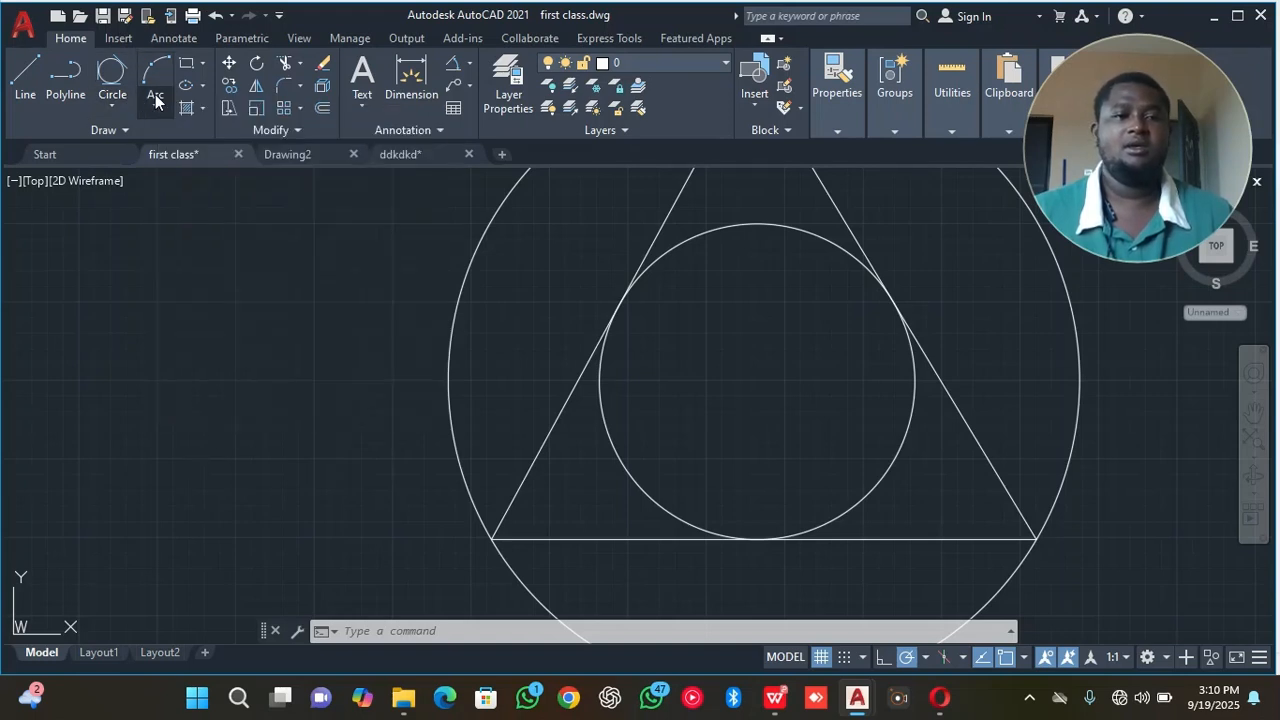
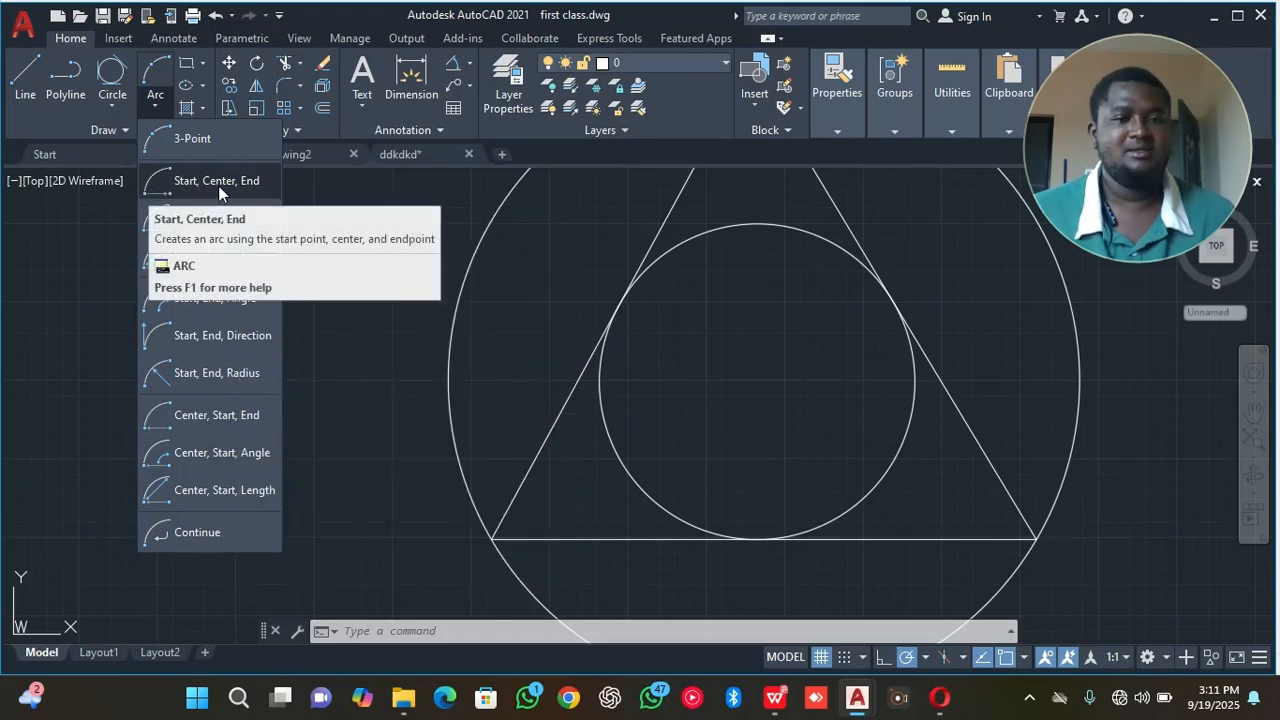
Draw a Start, Center, End arc from the triangle's apex, centred on its lower-left corner, ending towards the square's upper-right corner.
{"action": "left_click", "coordinate": [218, 183]}
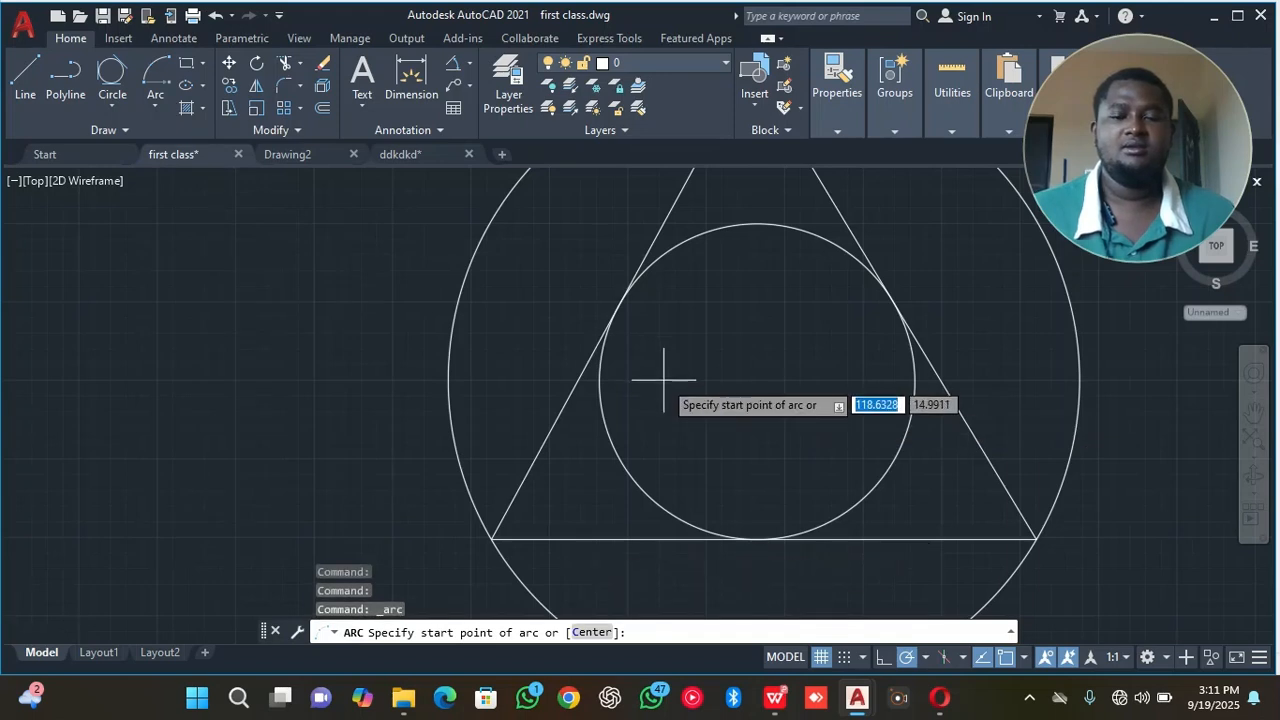
{"action": "scroll", "coordinate": [666, 371], "scroll_direction": "down", "scroll_amount": 5}
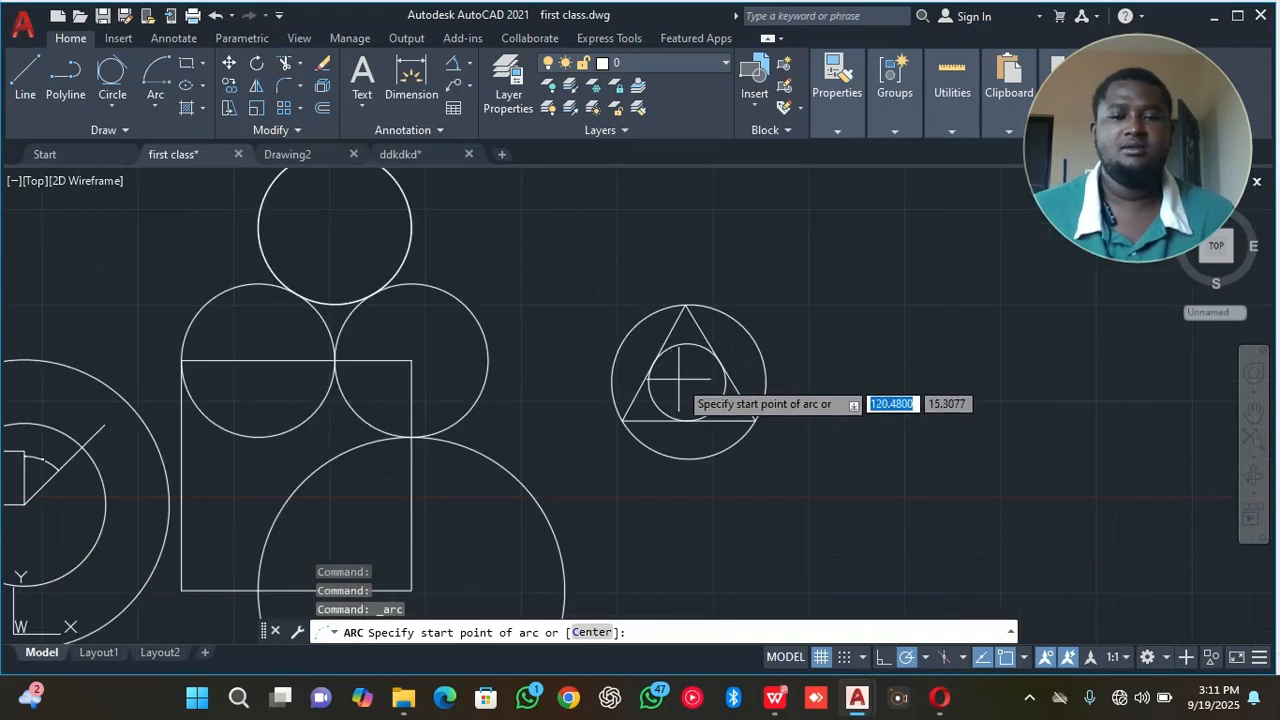
{"action": "left_click", "coordinate": [685, 305]}
{"action": "left_click", "coordinate": [620, 418]}
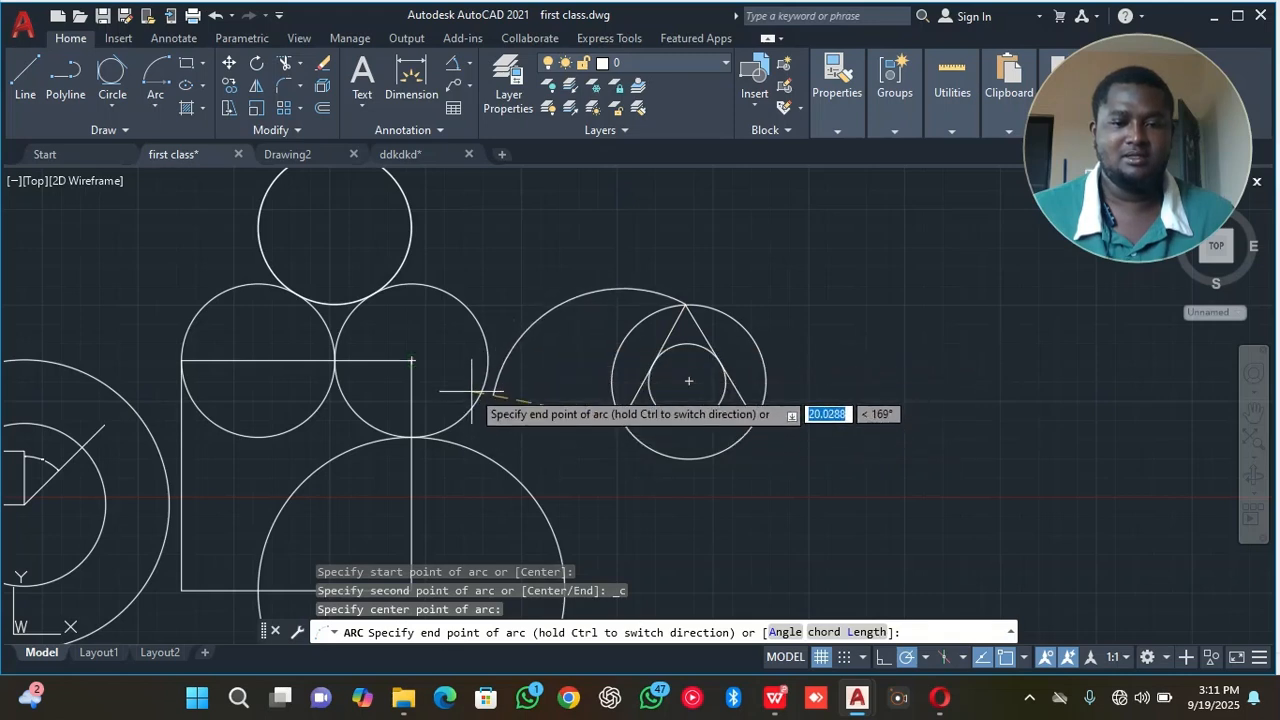
{"action": "left_click", "coordinate": [412, 360]}
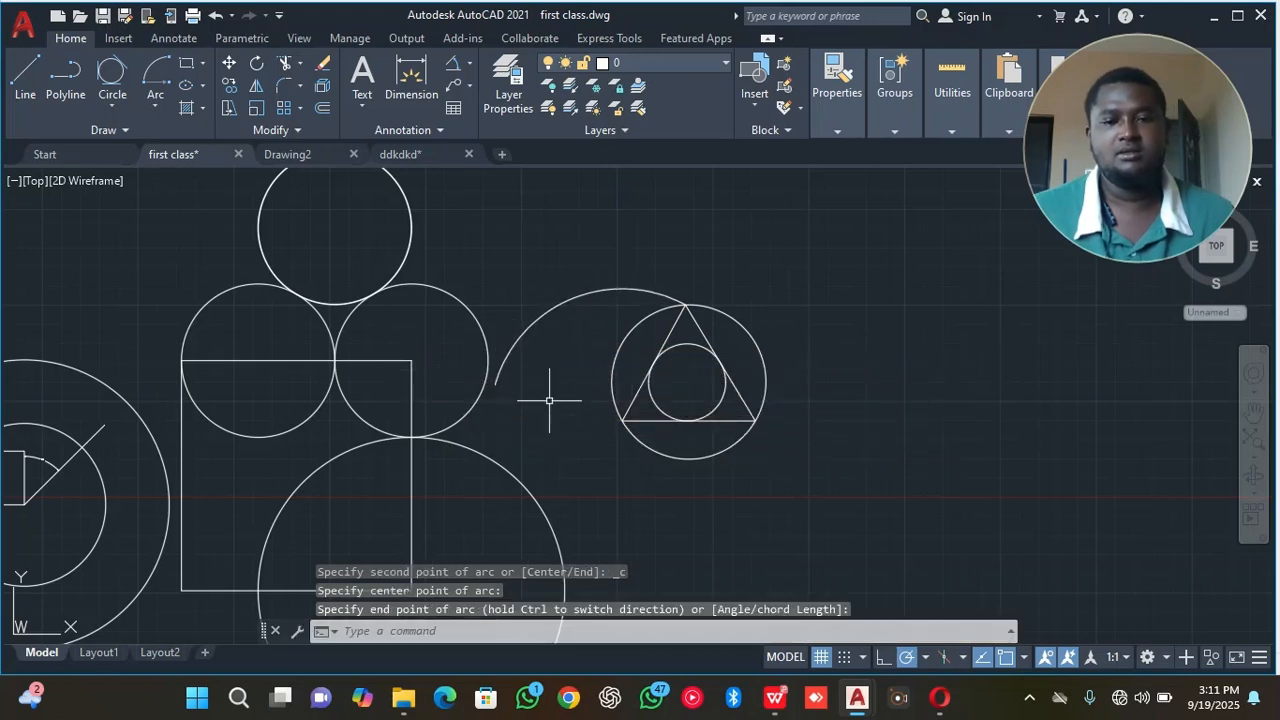
Stretch the new arc's free endpoint inward to a point close to the circle around the triangle.
{"action": "left_click", "coordinate": [537, 308]}
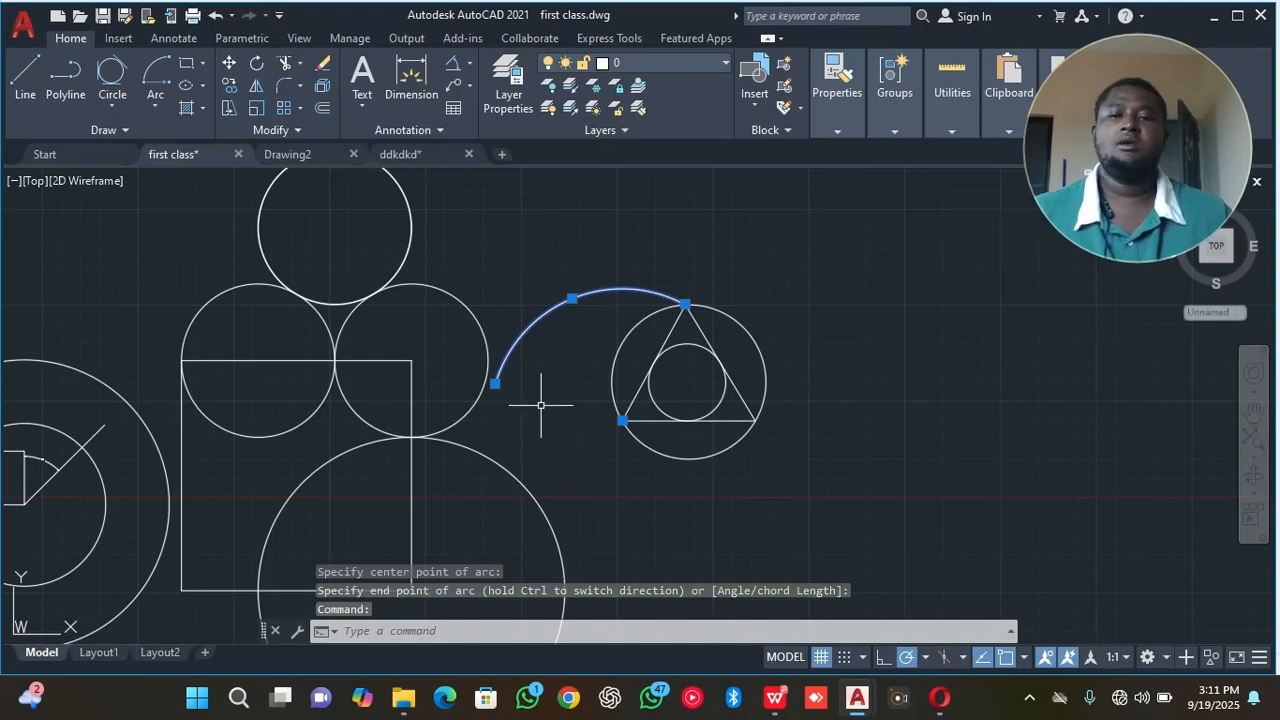
{"action": "left_click", "coordinate": [495, 383]}
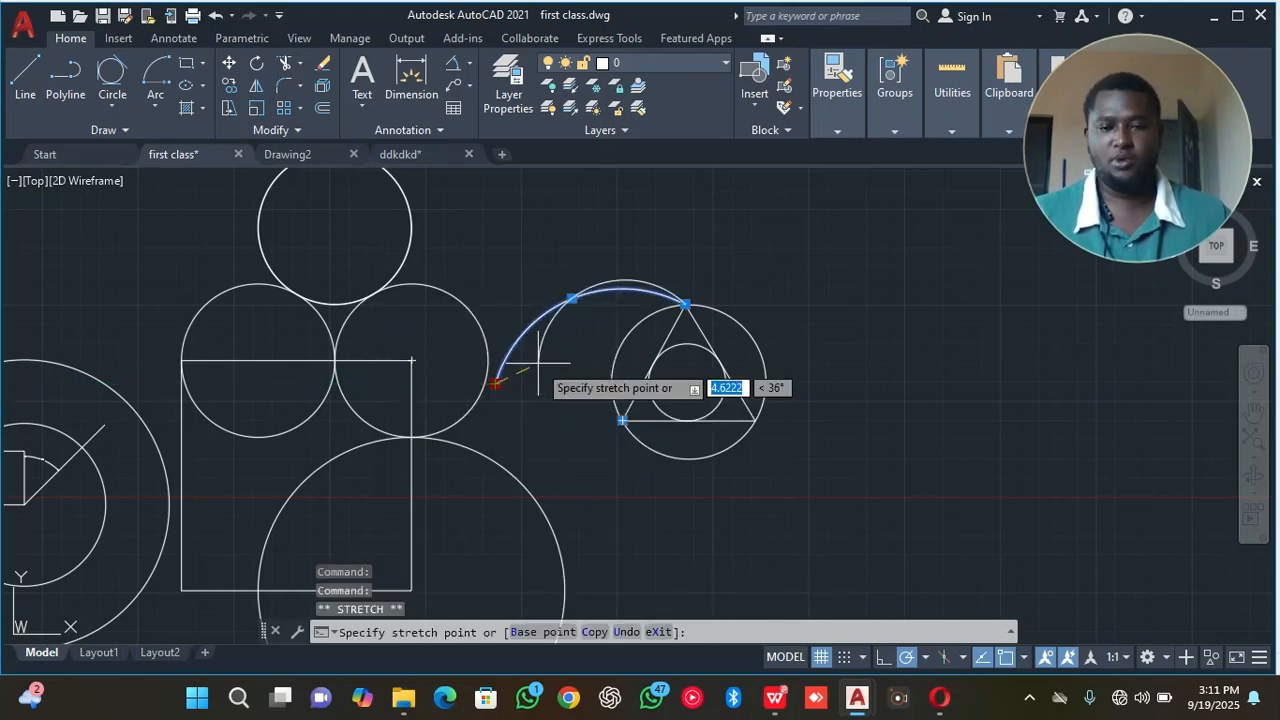
{"action": "left_click", "coordinate": [582, 337]}
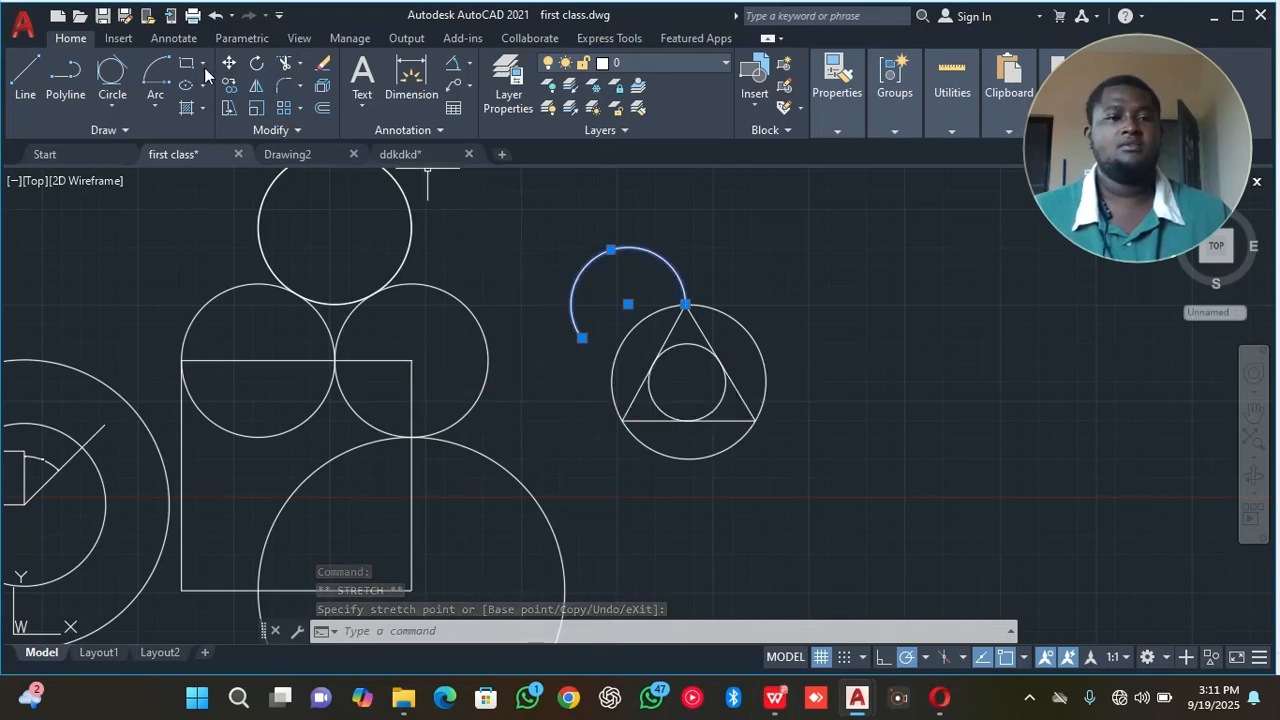
Draw a 3-Point arc from the square's upper-right corner through the tangent point directly below to the triangle's lower-left corner.
{"action": "left_click", "coordinate": [156, 107]}
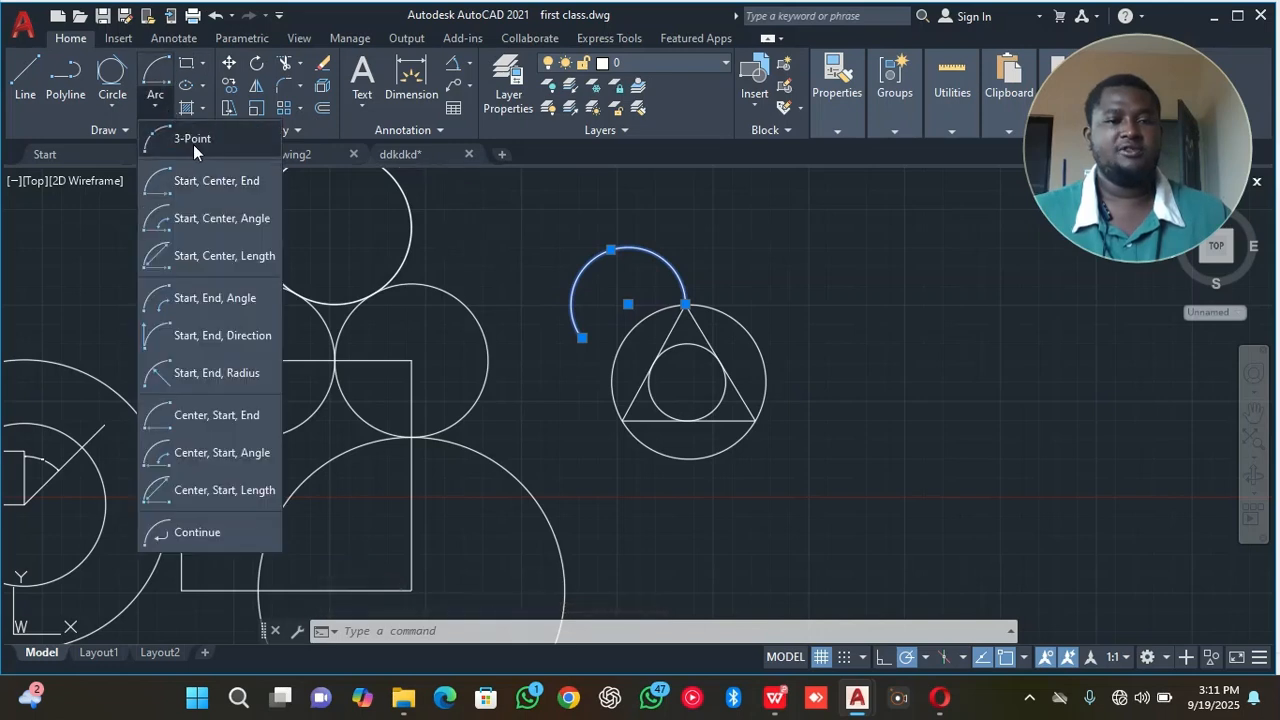
{"action": "left_click", "coordinate": [193, 144]}
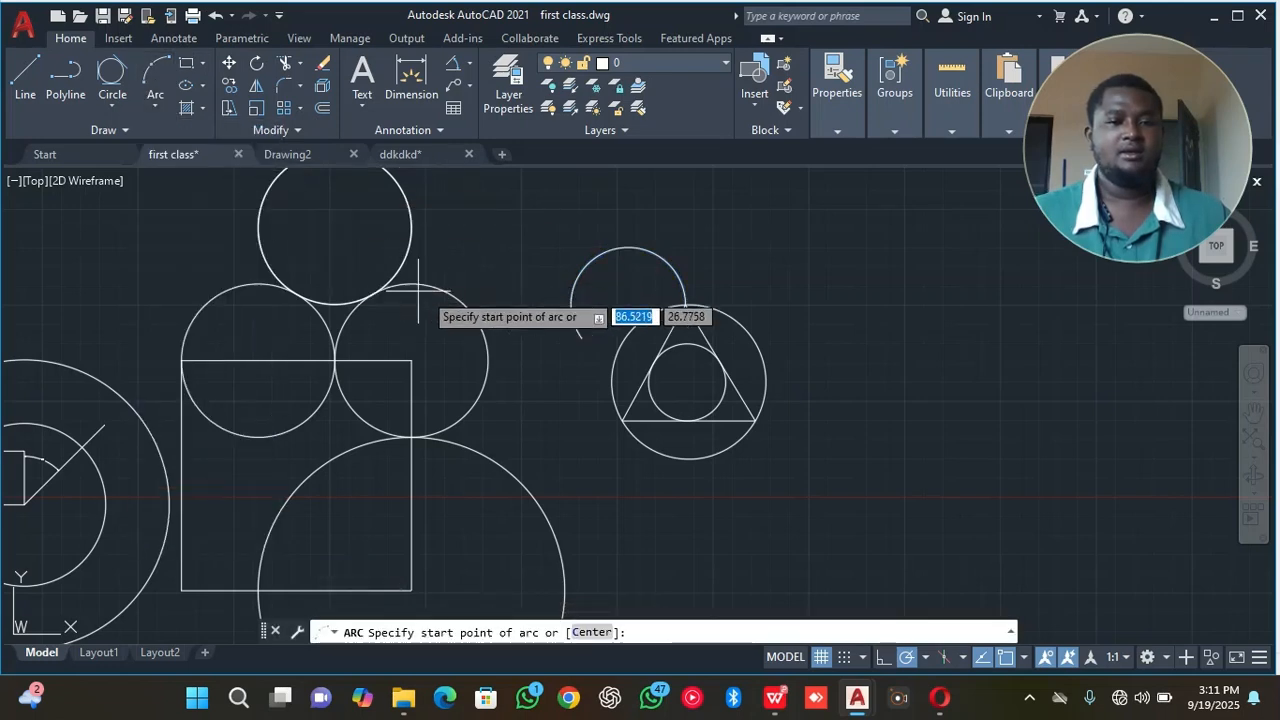
{"action": "left_click", "coordinate": [412, 361]}
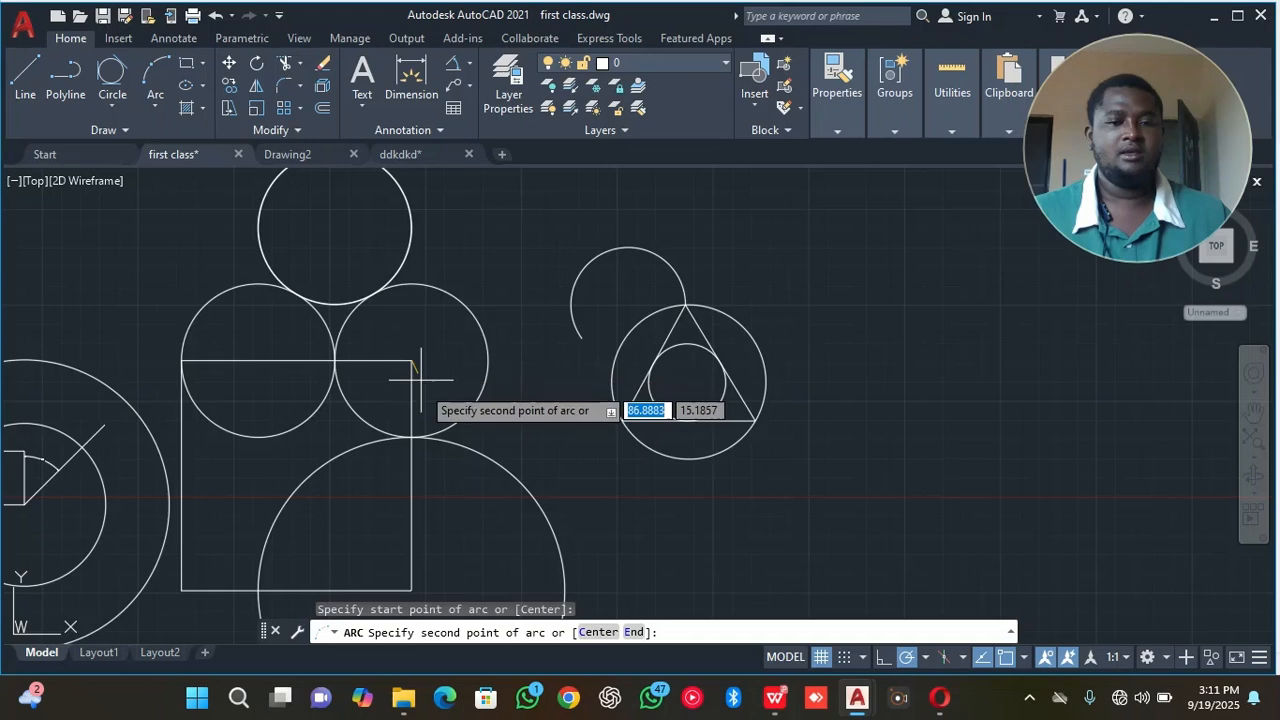
{"action": "left_click", "coordinate": [412, 437]}
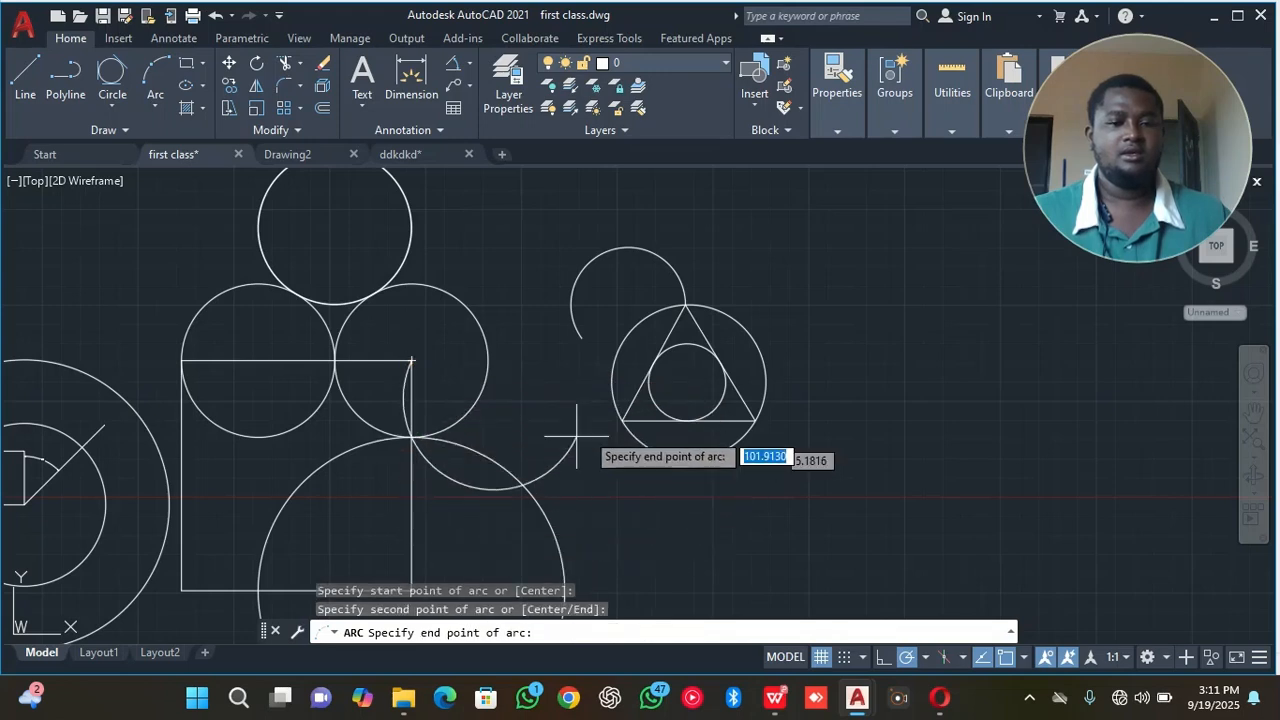
{"action": "left_click", "coordinate": [622, 421]}
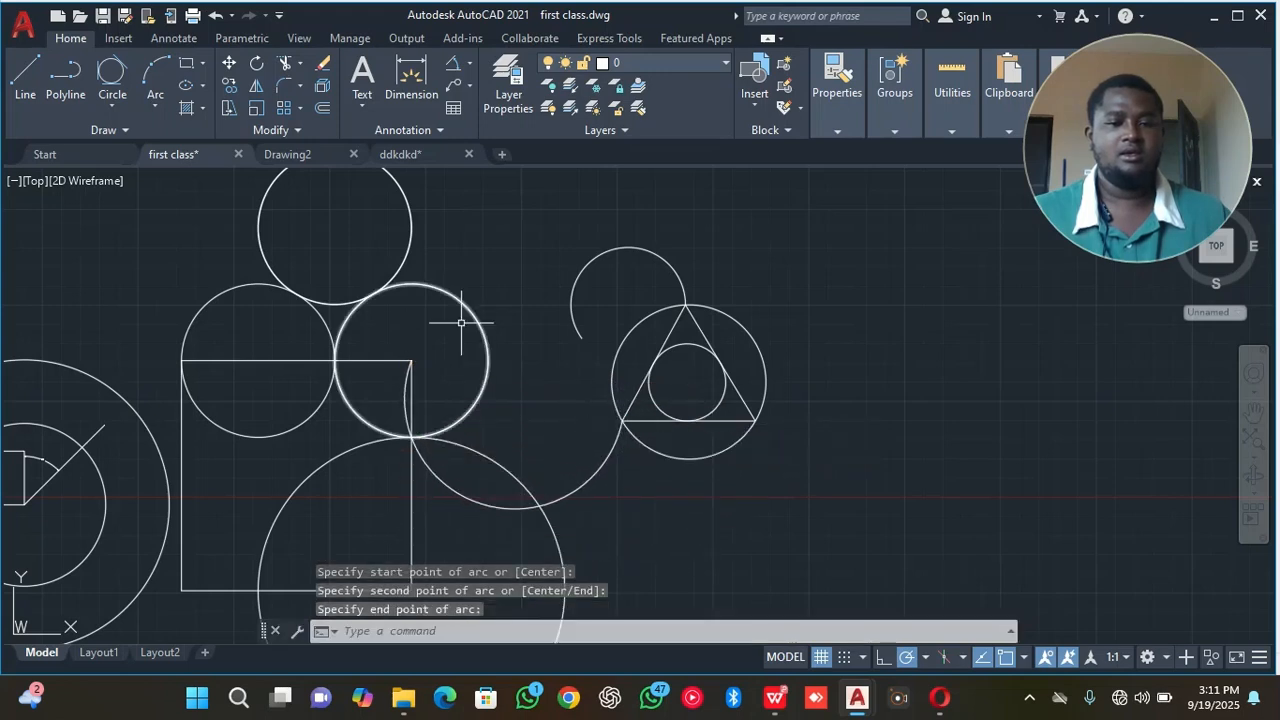
Erase the 3-Point arc and the stretched arc above the triangle.
{"action": "left_click", "coordinate": [417, 446]}
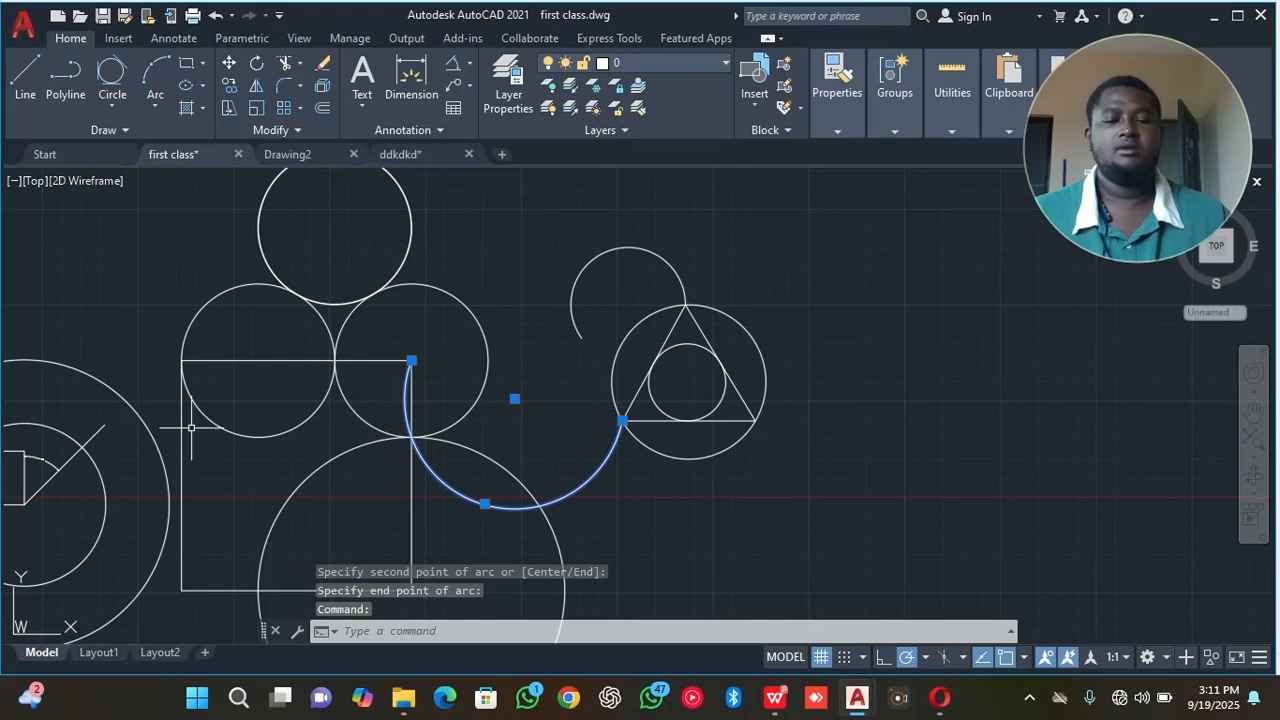
{"action": "right_click", "coordinate": [541, 231]}
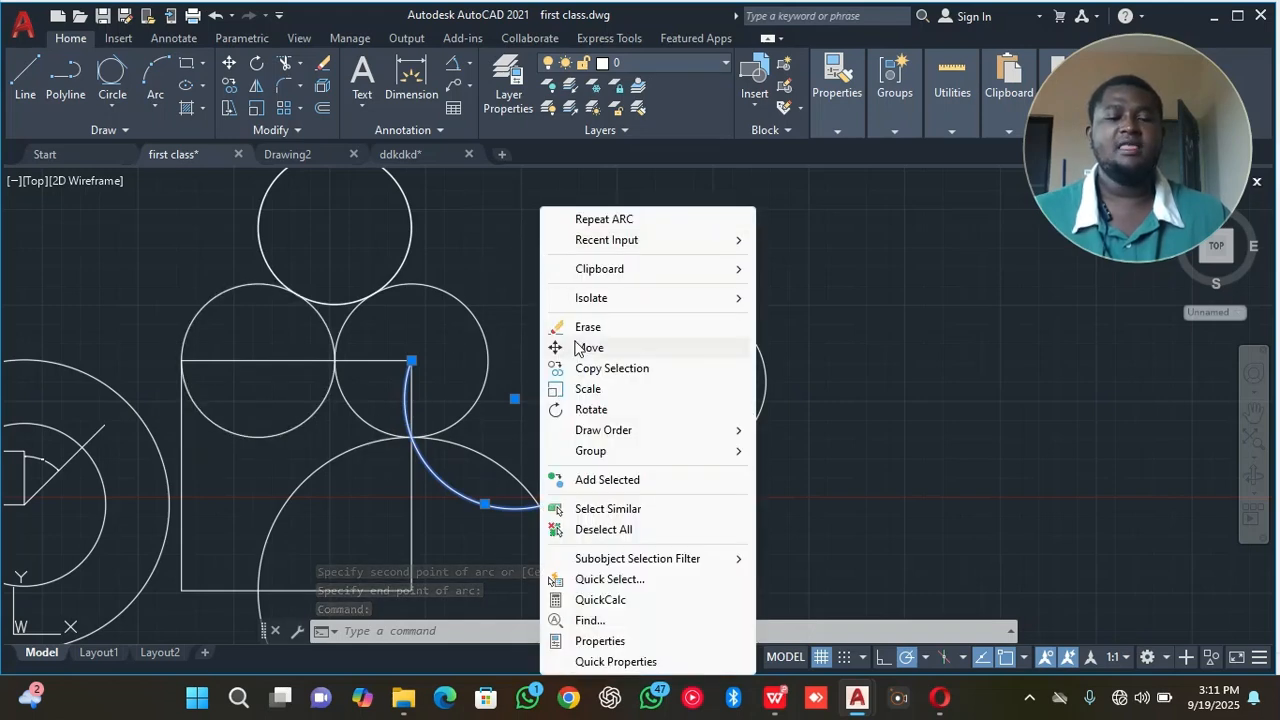
{"action": "left_click", "coordinate": [514, 265]}
{"action": "left_click", "coordinate": [509, 295]}
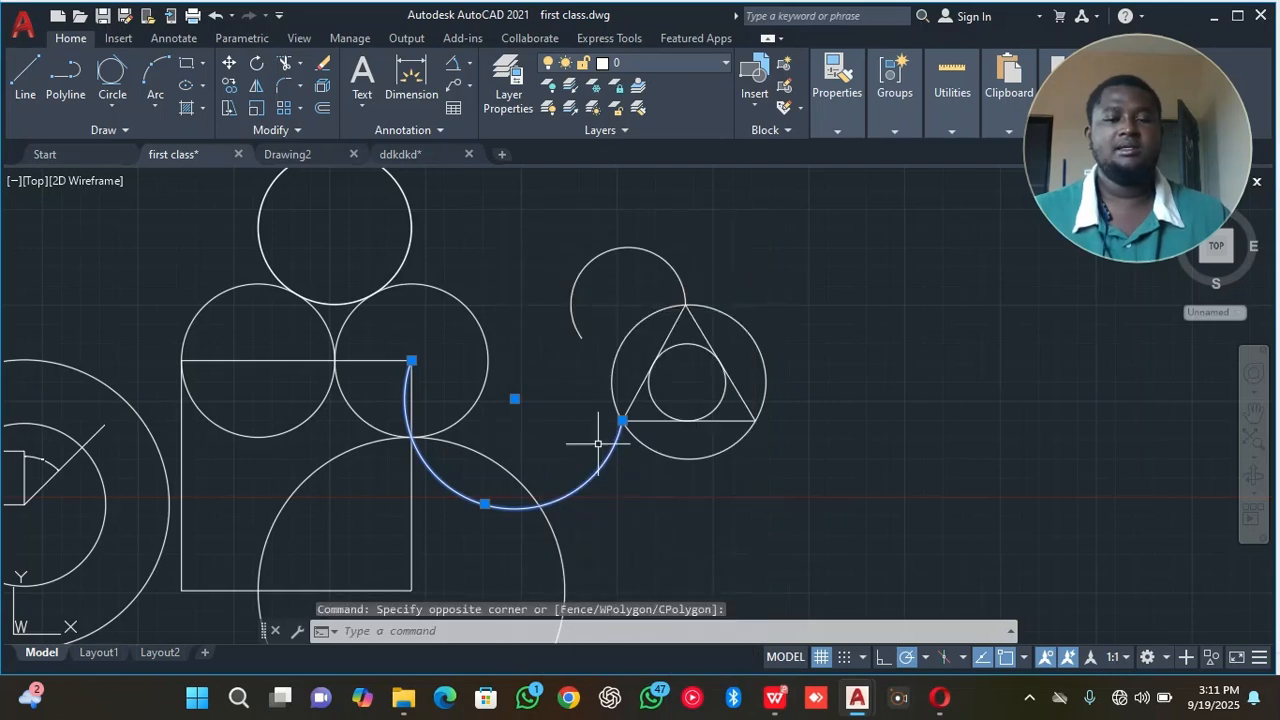
{"action": "right_click", "coordinate": [484, 208]}
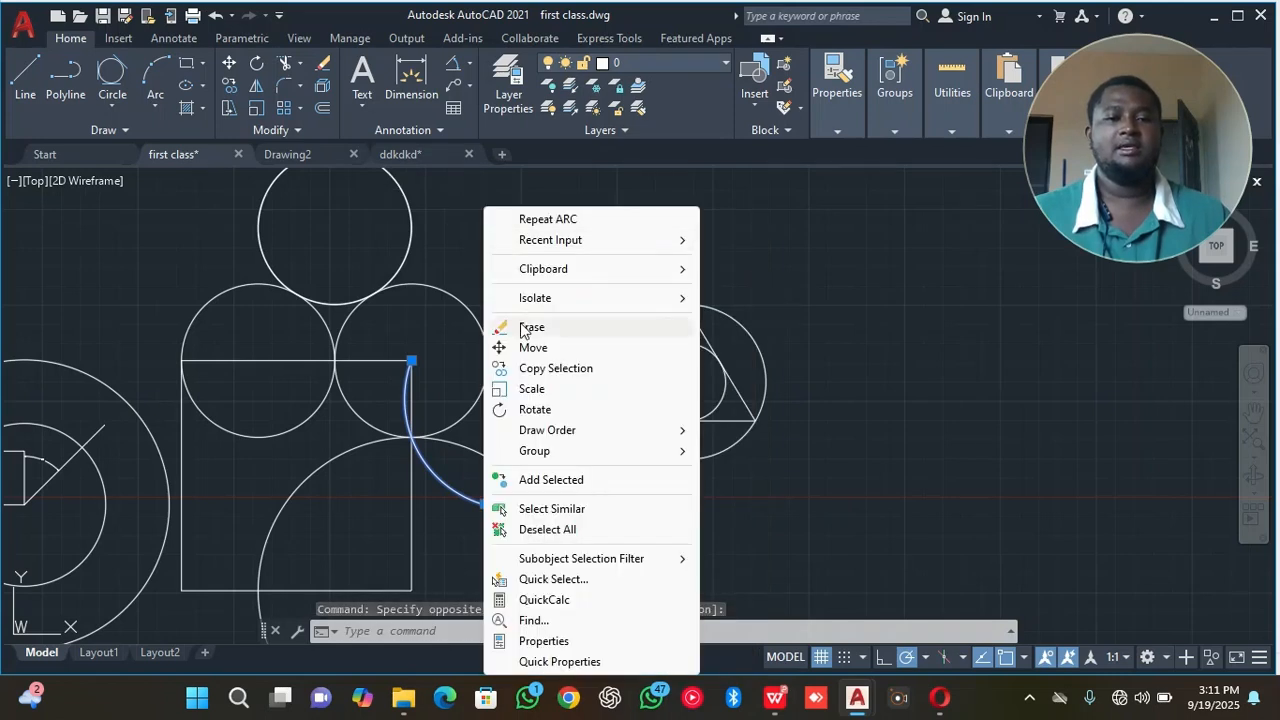
{"action": "left_click", "coordinate": [531, 328]}
{"action": "left_click", "coordinate": [598, 254]}
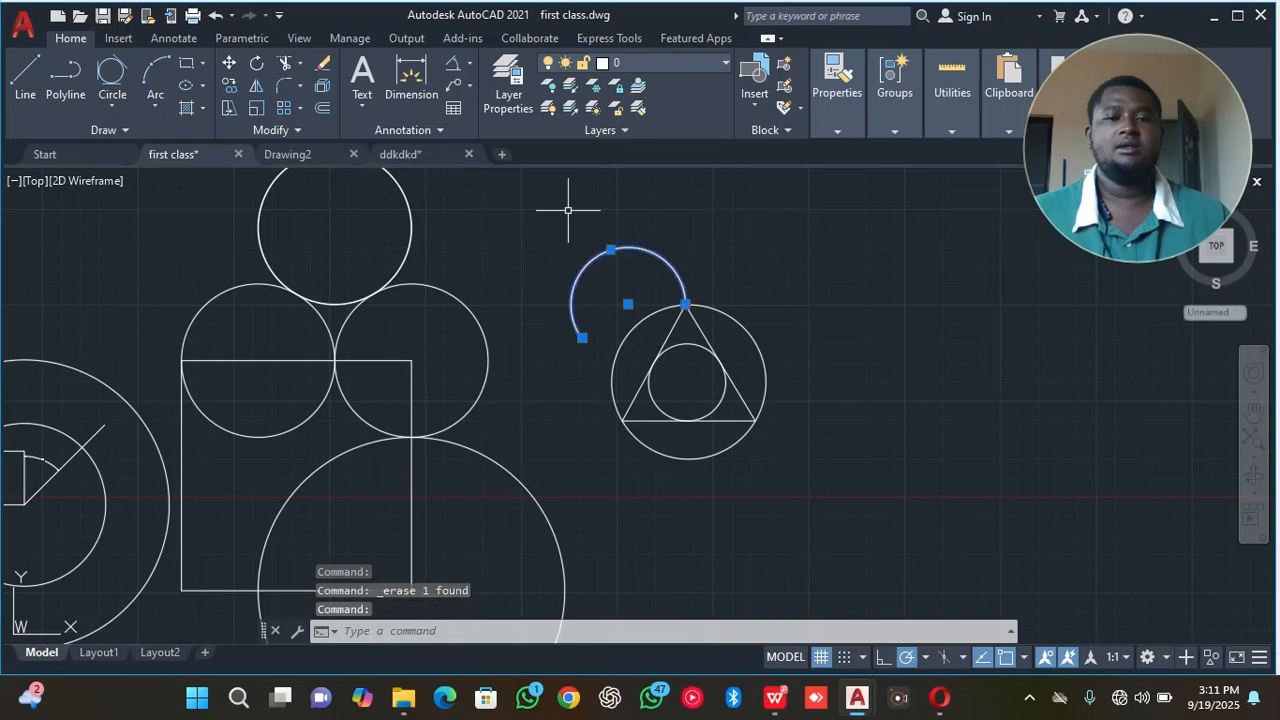
{"action": "right_click", "coordinate": [561, 206]}
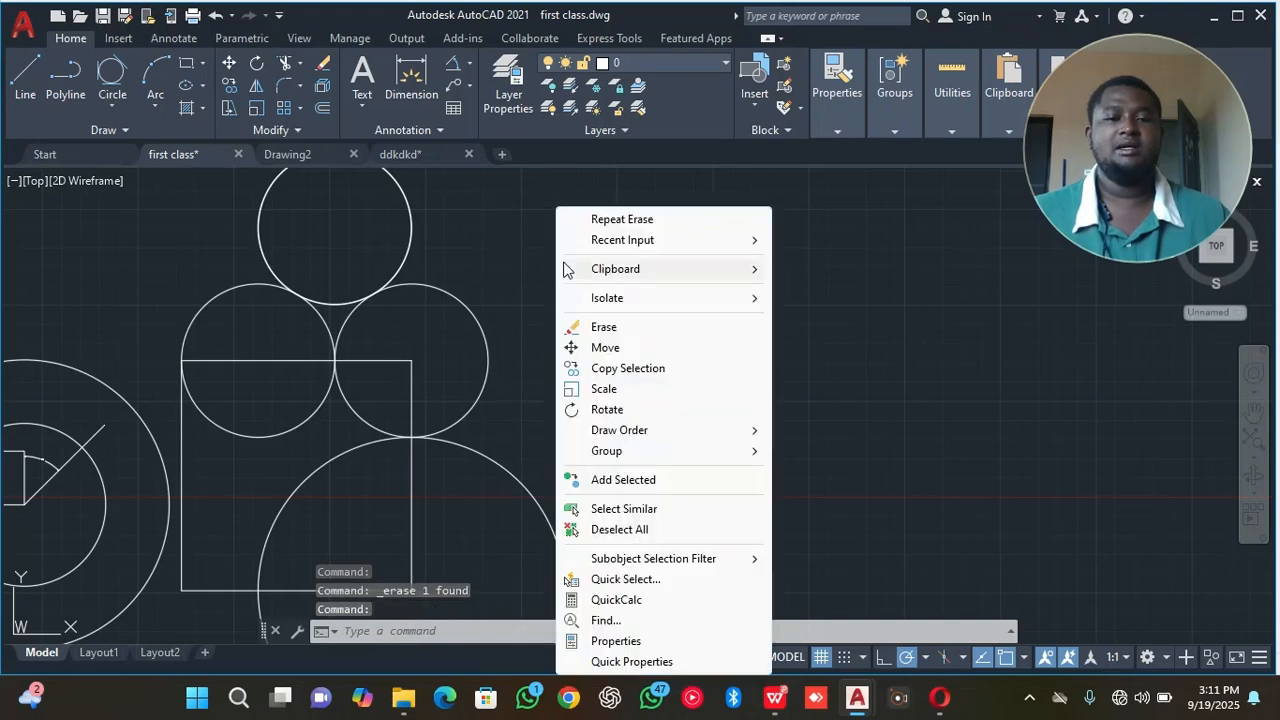
{"action": "left_click", "coordinate": [597, 326]}
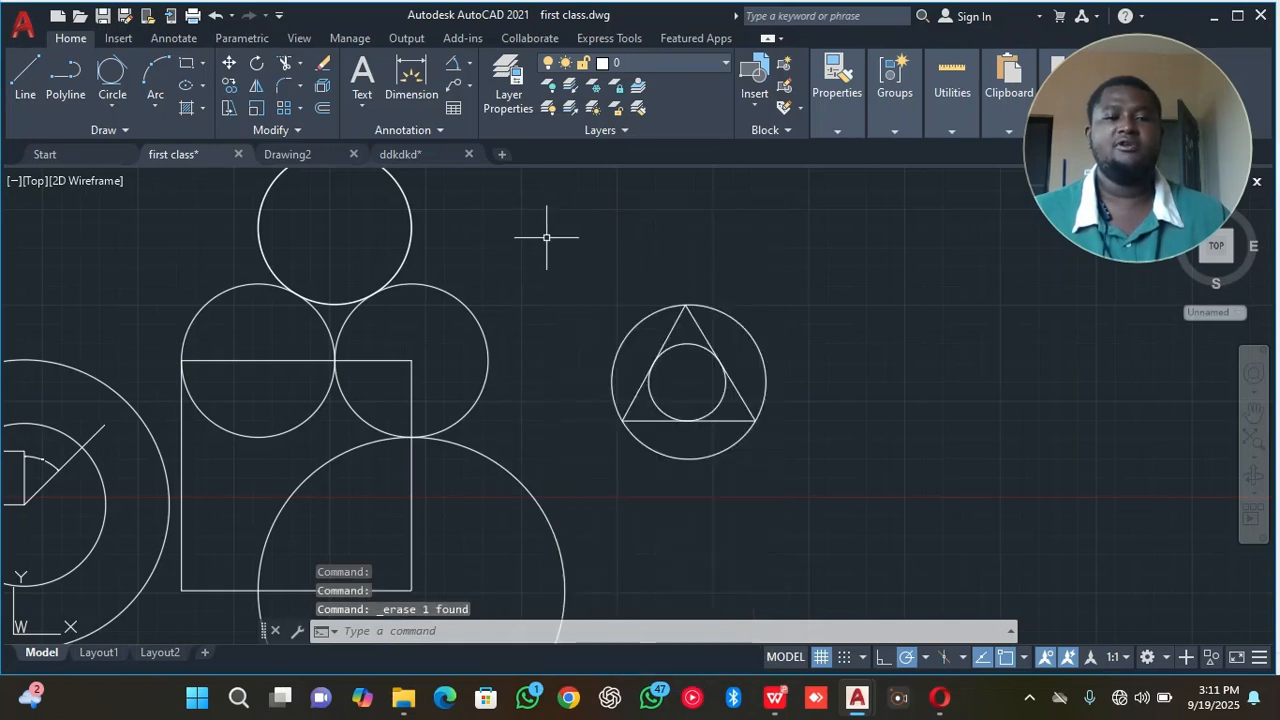
Erase the overlapping circles at the top of the touching trio.
{"action": "left_click", "coordinate": [465, 210]}
{"action": "left_click", "coordinate": [350, 265]}
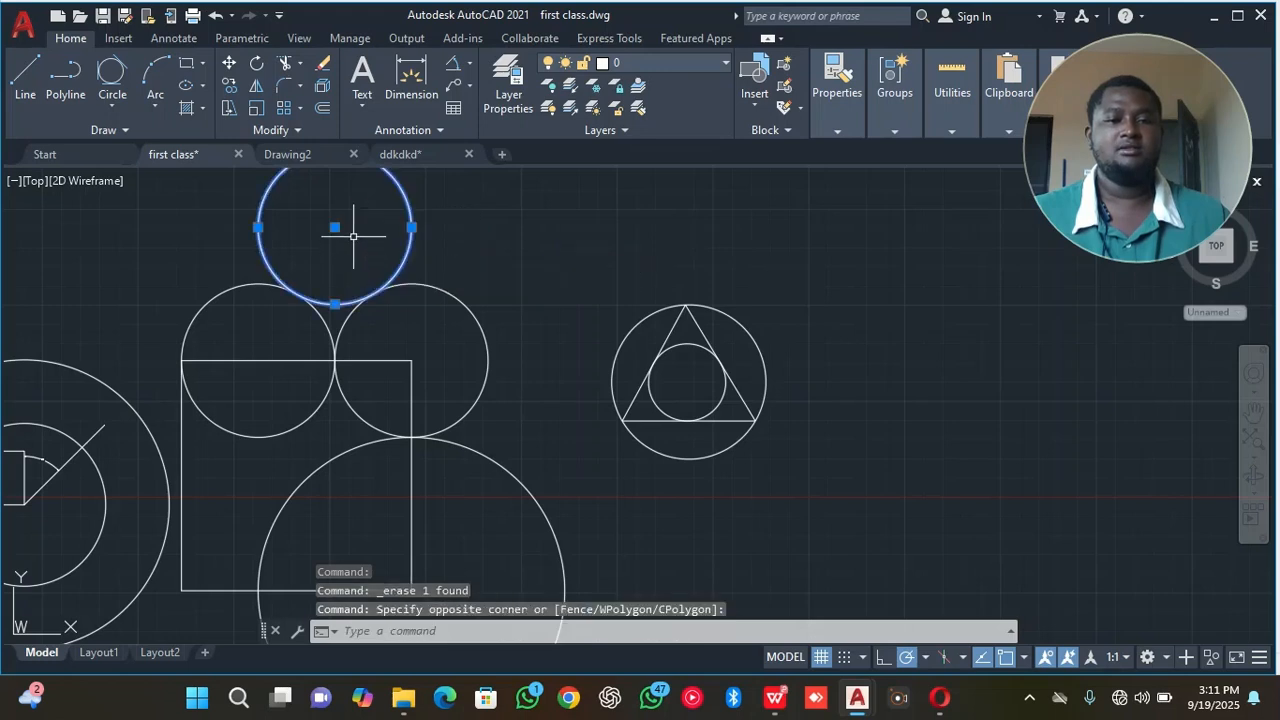
{"action": "right_click", "coordinate": [538, 273]}
{"action": "left_click", "coordinate": [588, 355]}
Erase the right-hand circle of the remaining touching pair, centred on the square's upper-right corner.
{"action": "left_click", "coordinate": [437, 323]}
{"action": "left_click", "coordinate": [508, 363]}
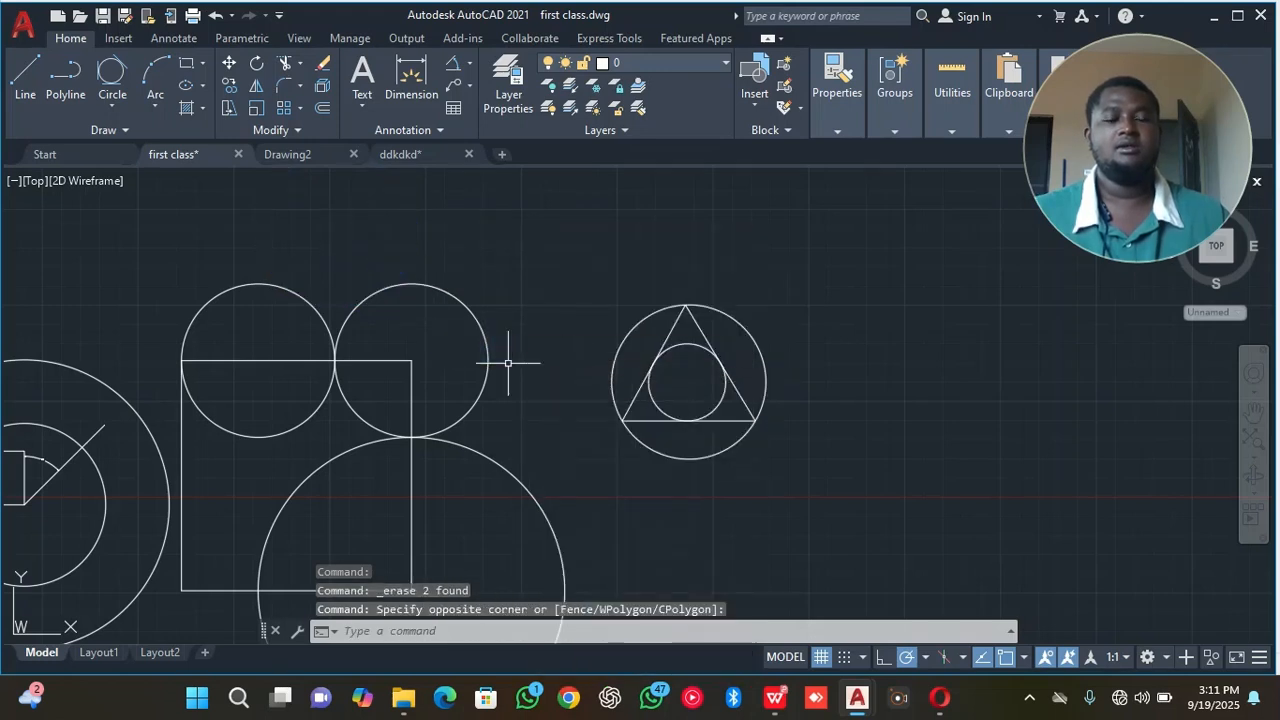
{"action": "left_click", "coordinate": [538, 295]}
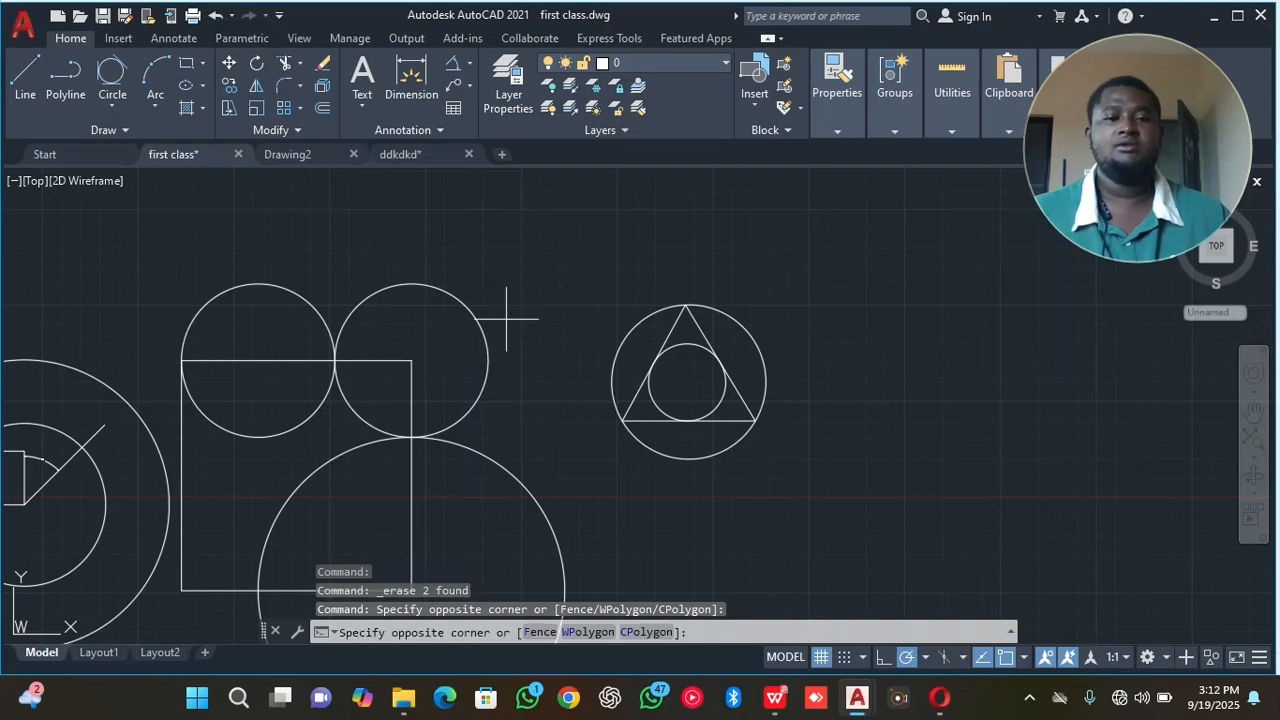
{"action": "left_click", "coordinate": [453, 338]}
{"action": "right_click", "coordinate": [423, 340]}
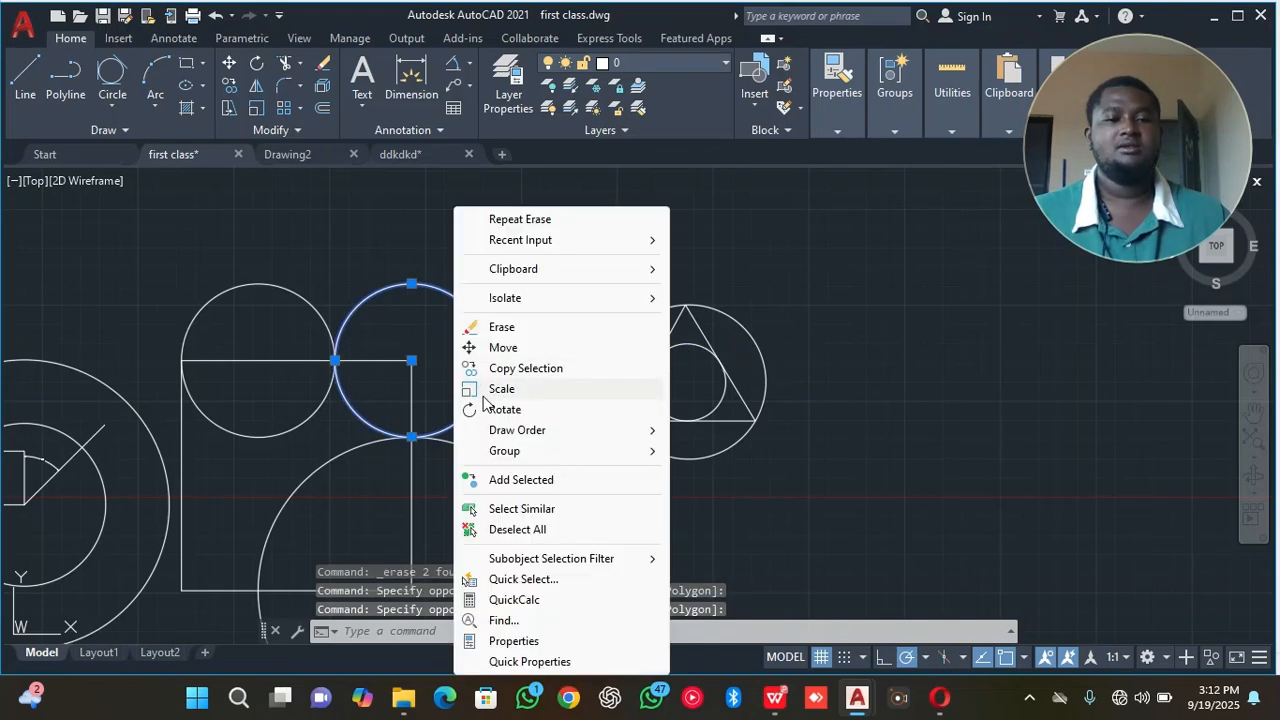
{"action": "left_click", "coordinate": [455, 326]}
Erase the large circle centred on the square's lower-right corner.
{"action": "middle_click_drag", "start_coordinate": [457, 349], "coordinate": [646, 286]}
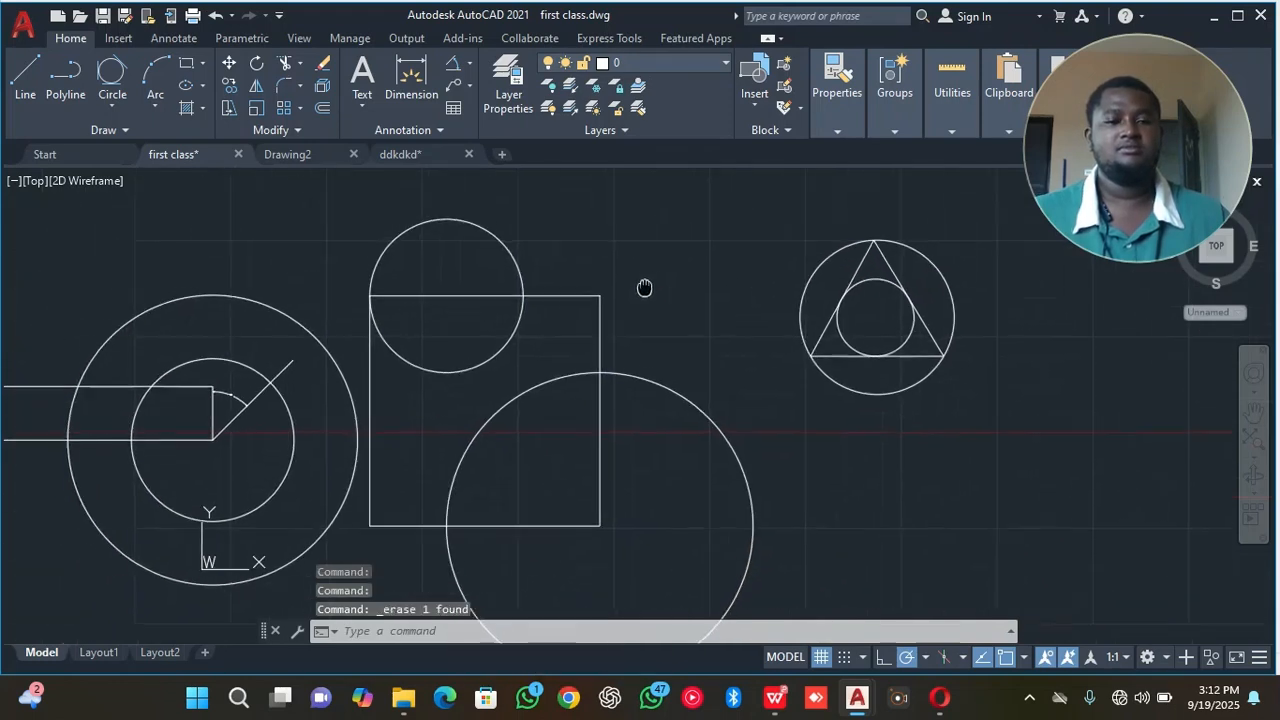
{"action": "left_click", "coordinate": [513, 229]}
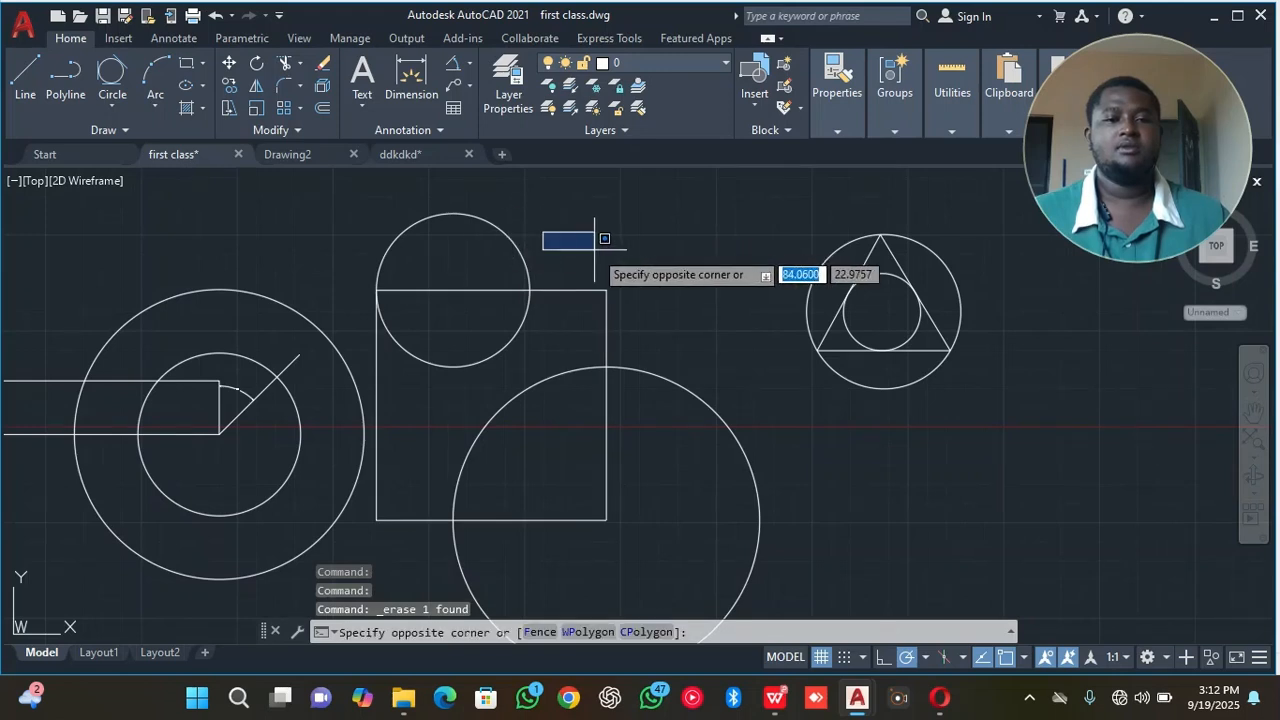
{"action": "left_click", "coordinate": [596, 248]}
{"action": "left_click", "coordinate": [731, 391]}
{"action": "left_click", "coordinate": [690, 410]}
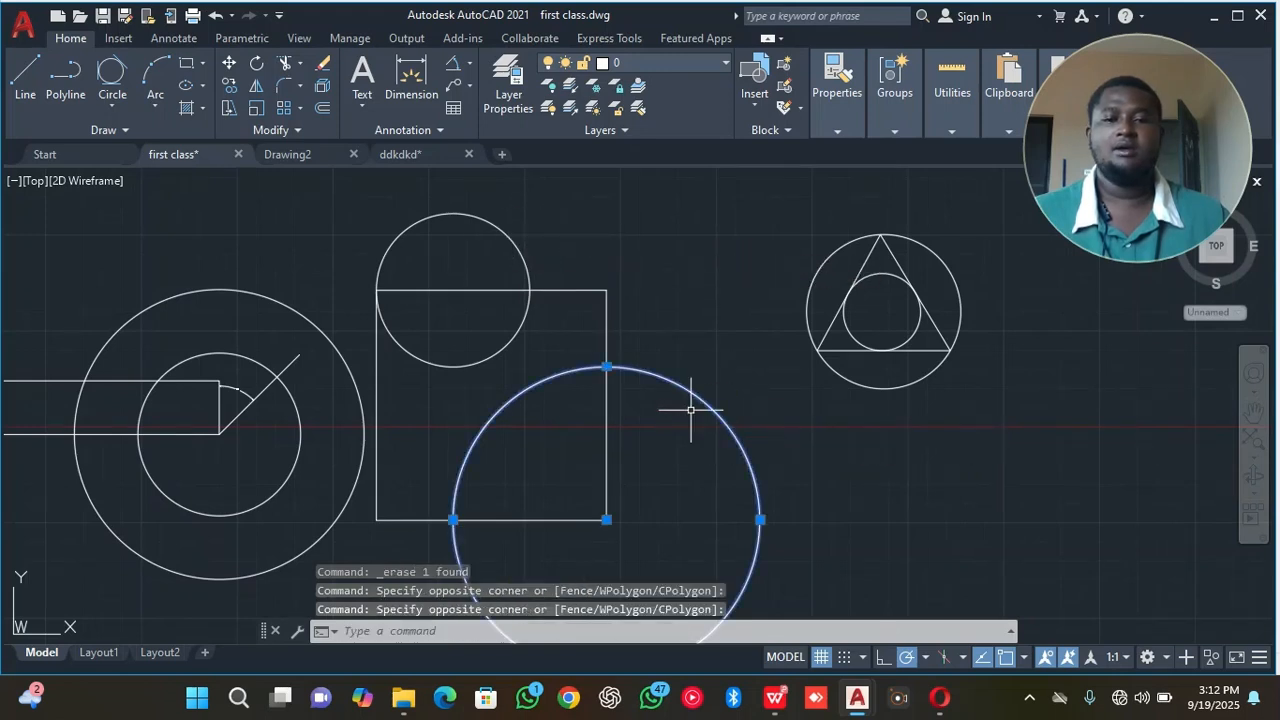
{"action": "right_click", "coordinate": [690, 307]}
{"action": "left_click", "coordinate": [737, 329]}
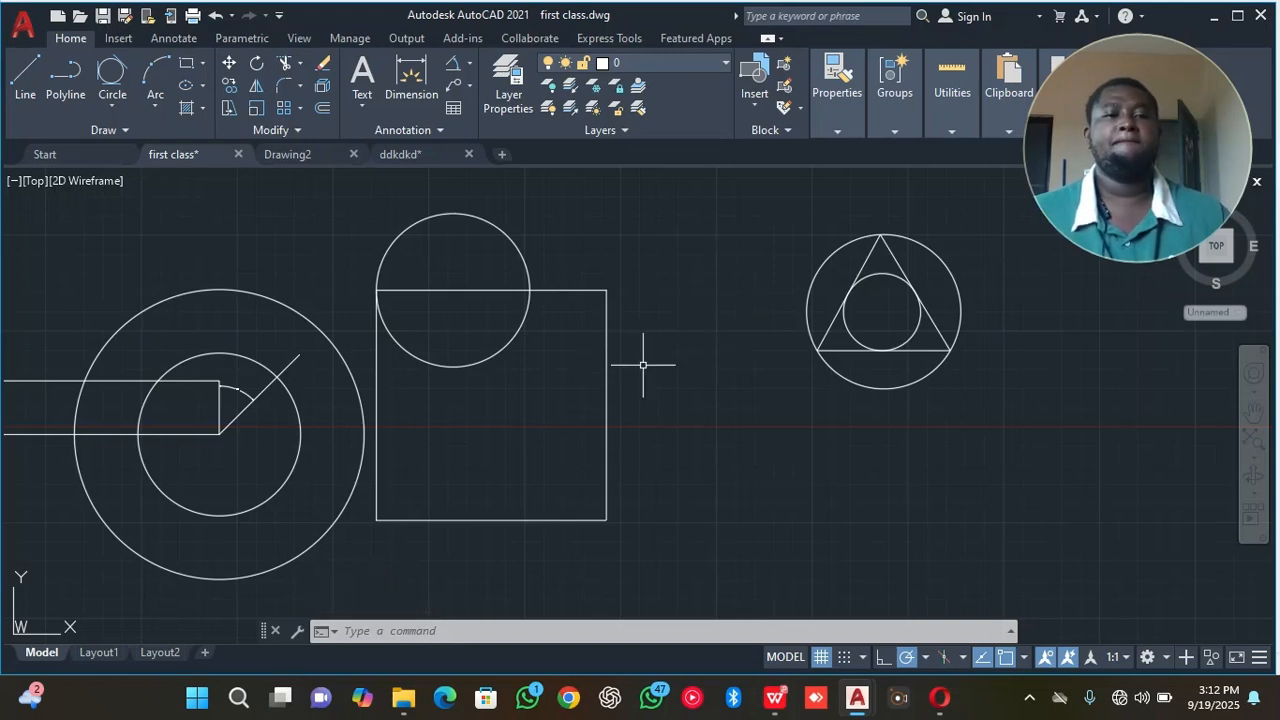
{"action": "left_click", "coordinate": [203, 66]}
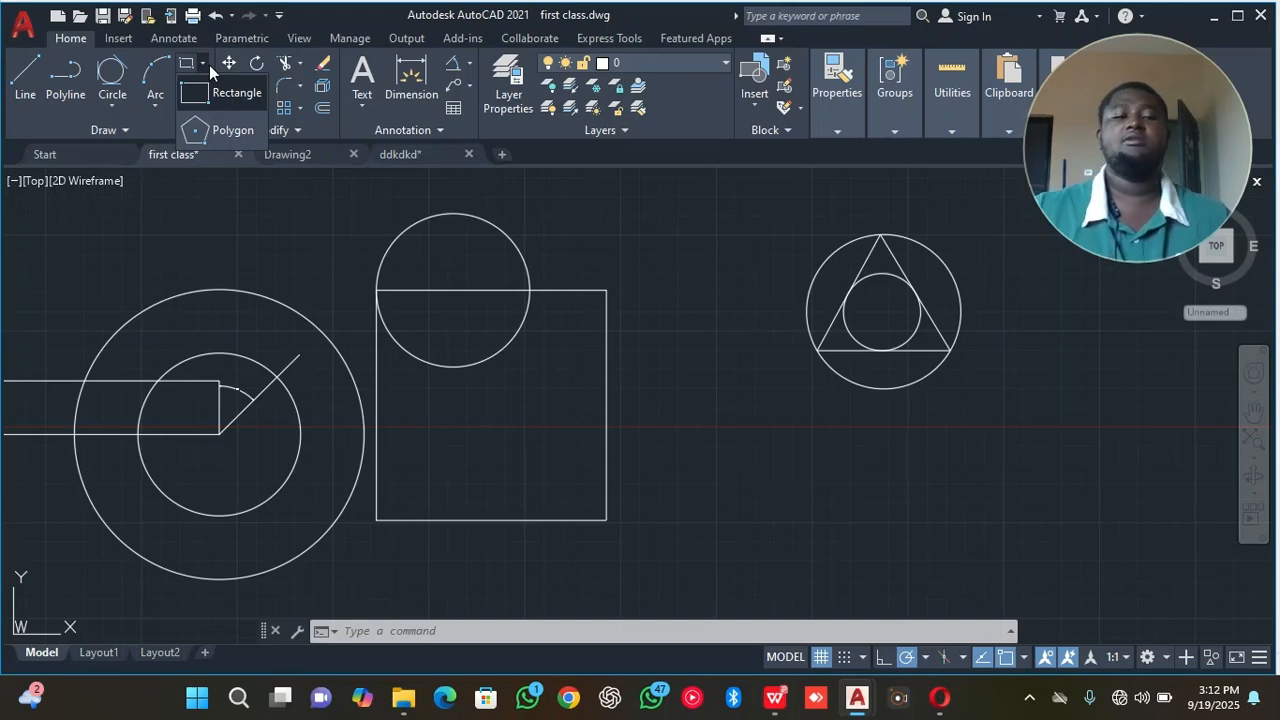
{"action": "left_click", "coordinate": [598, 275]}
{"action": "left_click", "coordinate": [587, 311]}
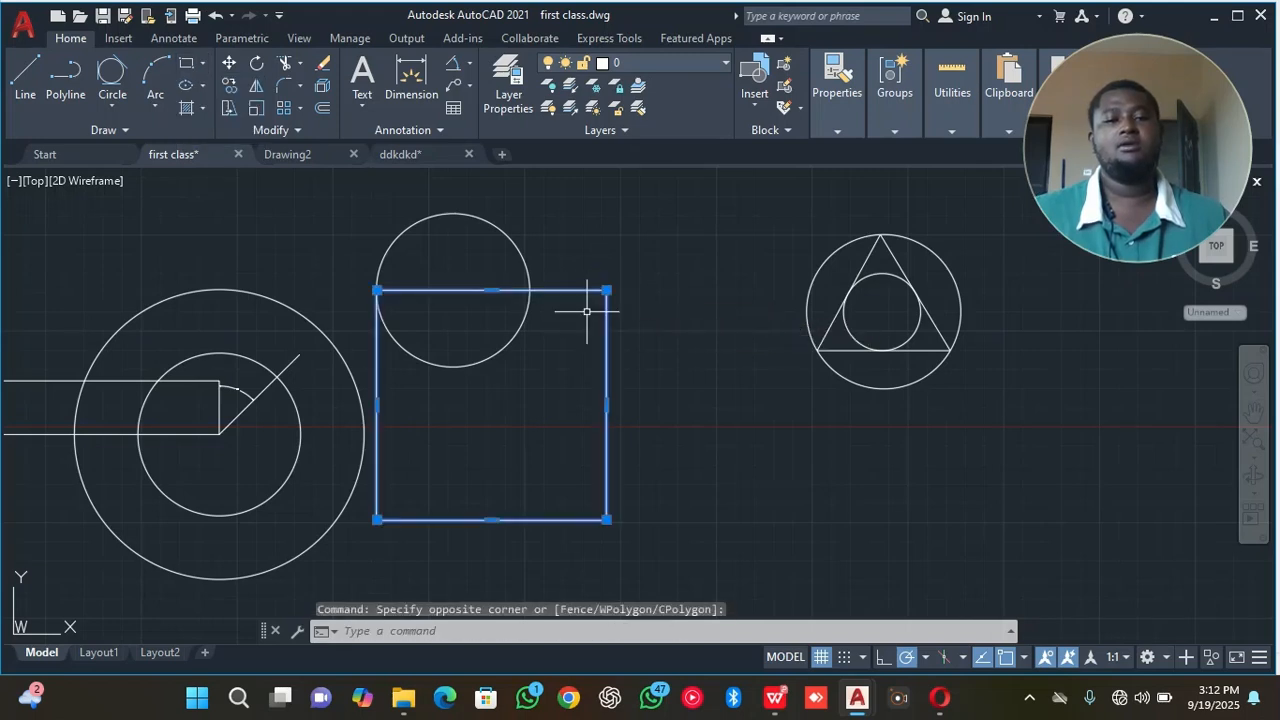
{"action": "right_click", "coordinate": [562, 219]}
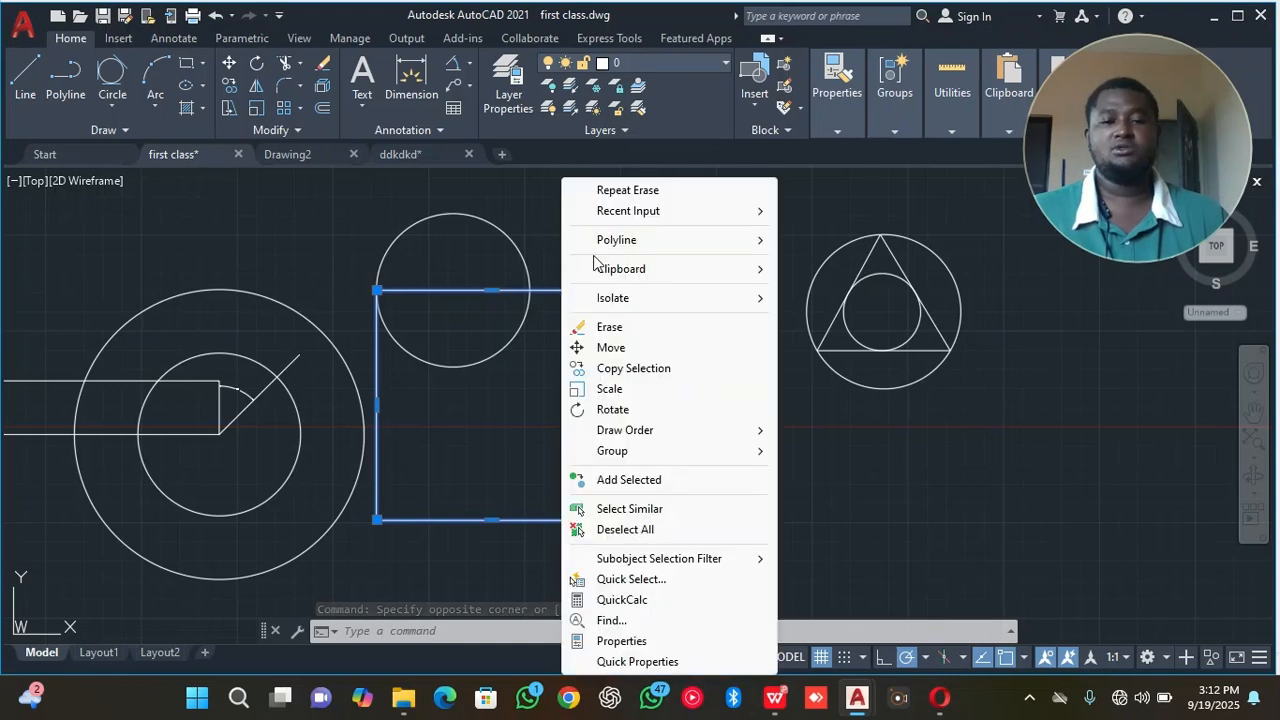
{"action": "left_click", "coordinate": [614, 530]}
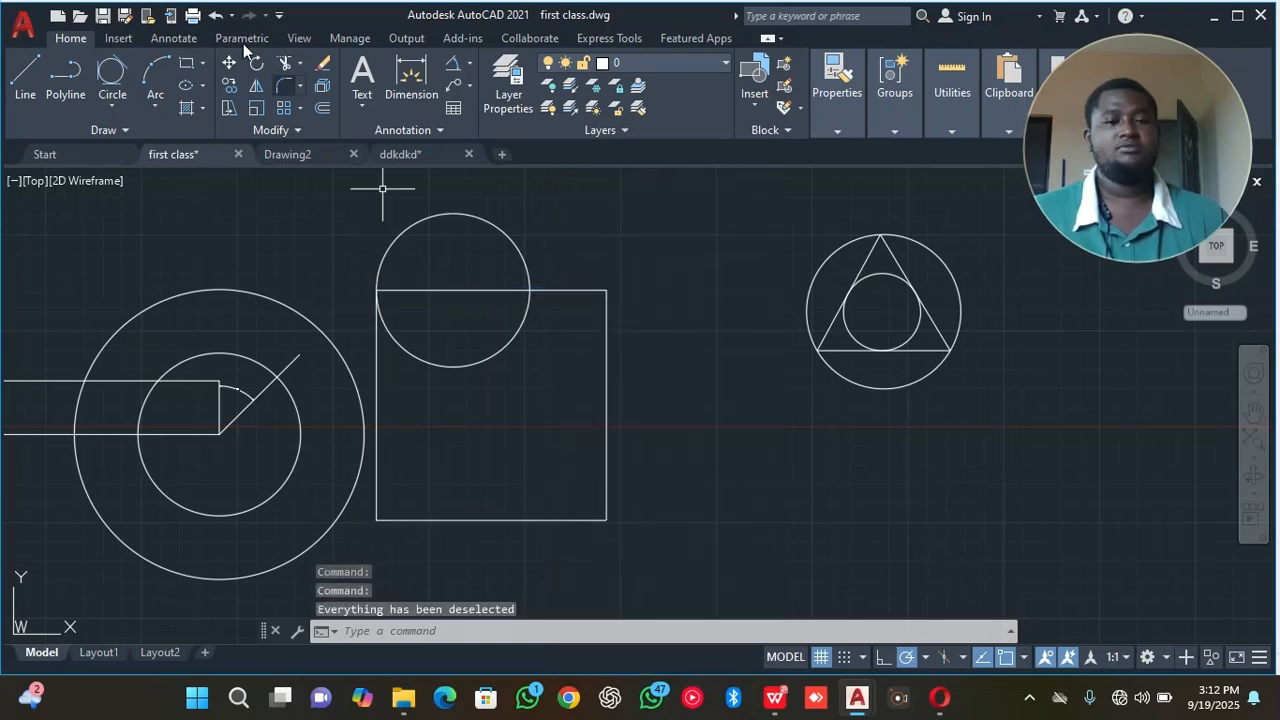
Draw a 30 by 30 rectangle beside the circled triangle, extending up and right from its first corner.
{"action": "left_click", "coordinate": [186, 66]}
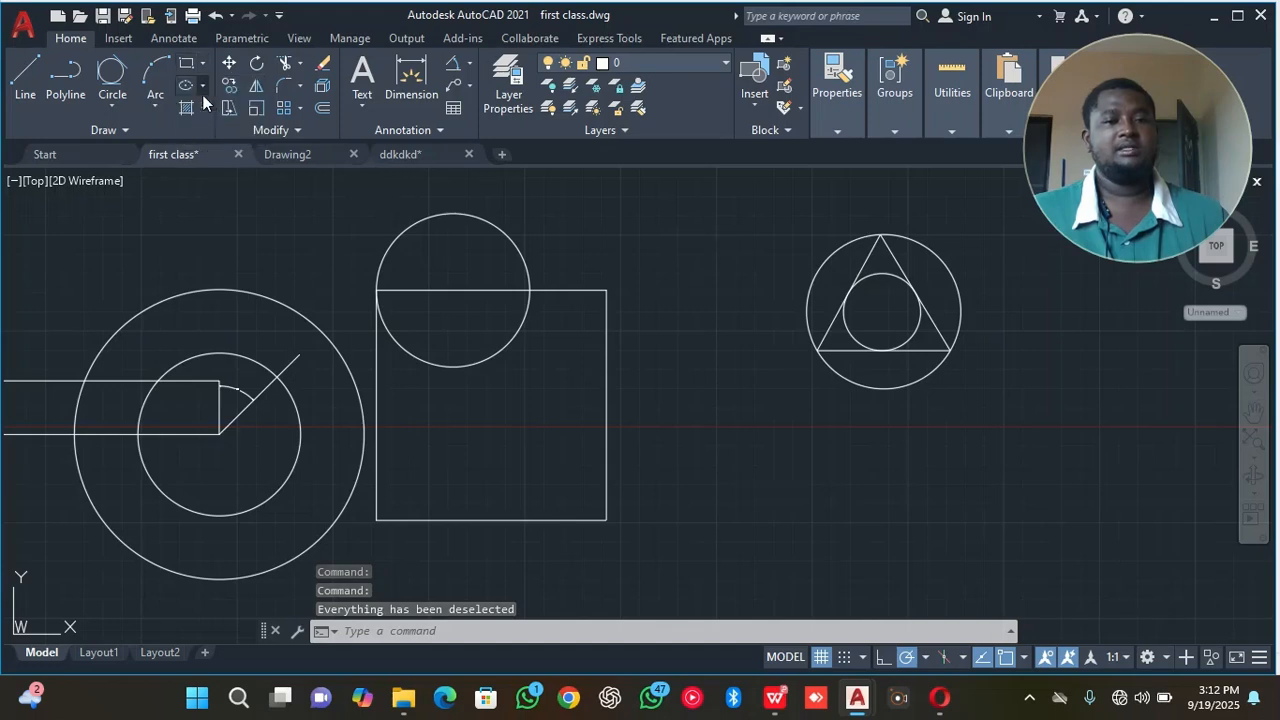
{"action": "middle_click_drag", "start_coordinate": [760, 351], "coordinate": [278, 367]}
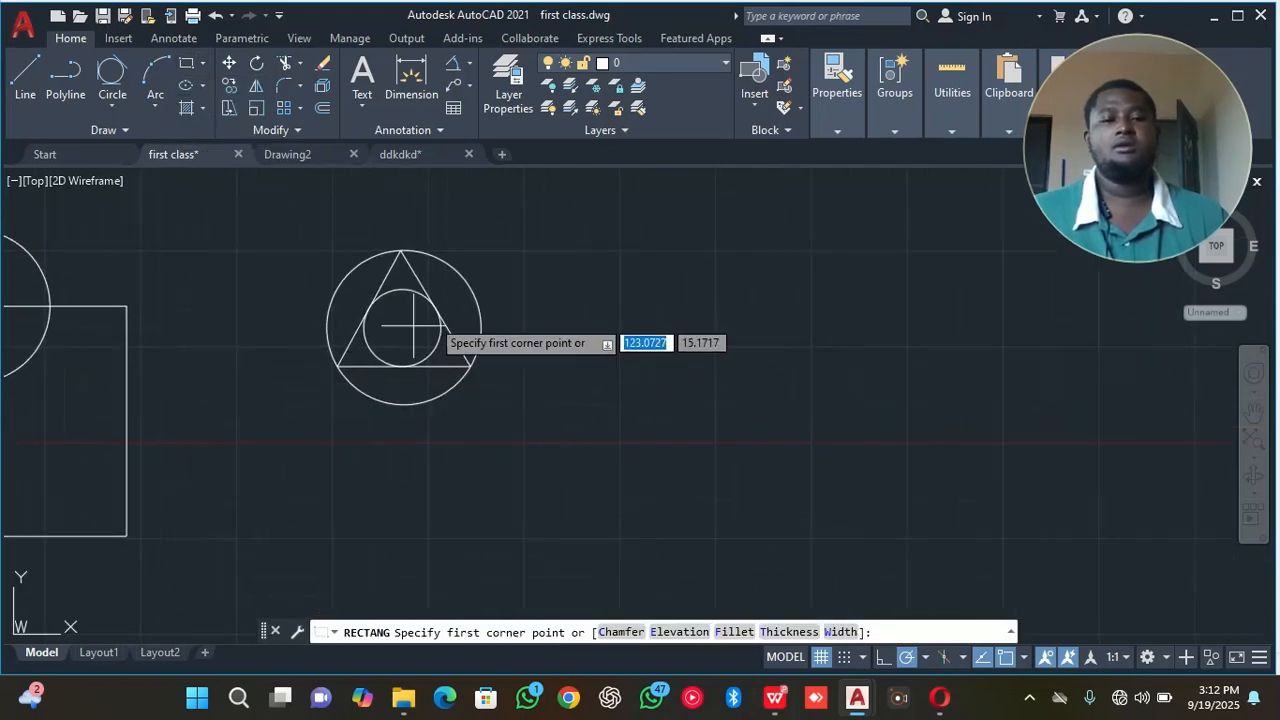
{"action": "left_click", "coordinate": [531, 290]}
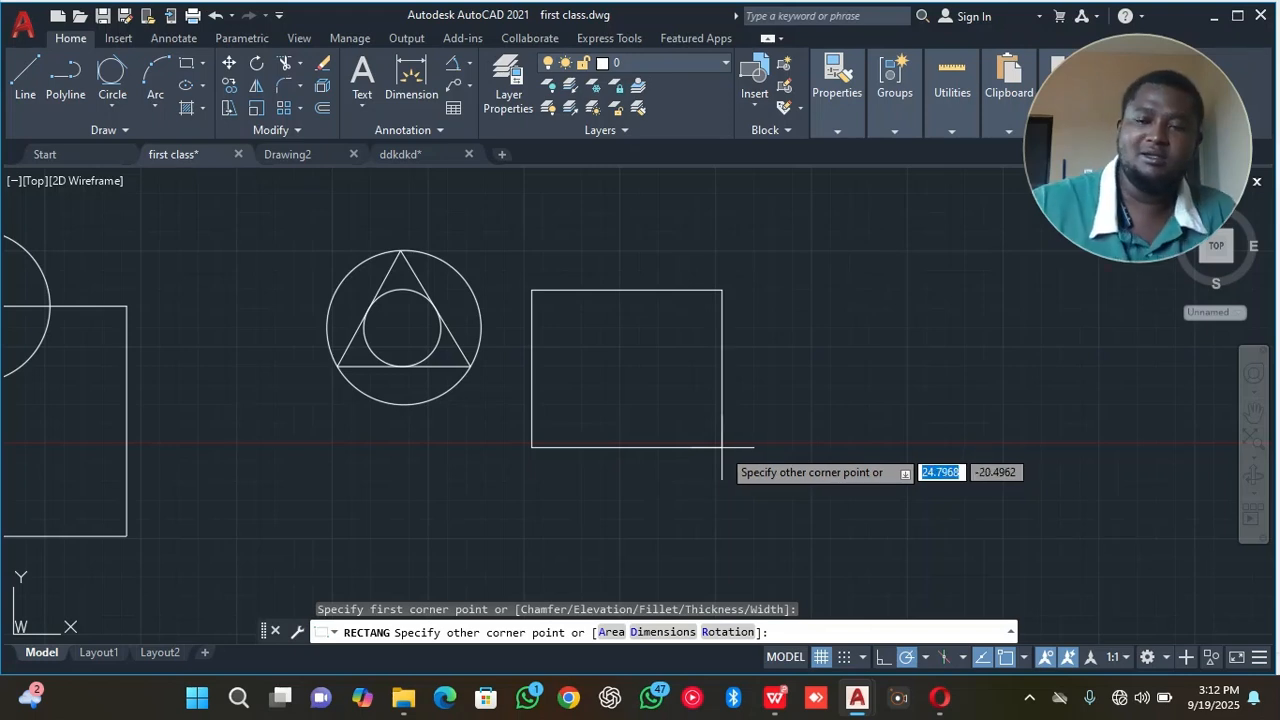
{"action": "type", "text": "30"}
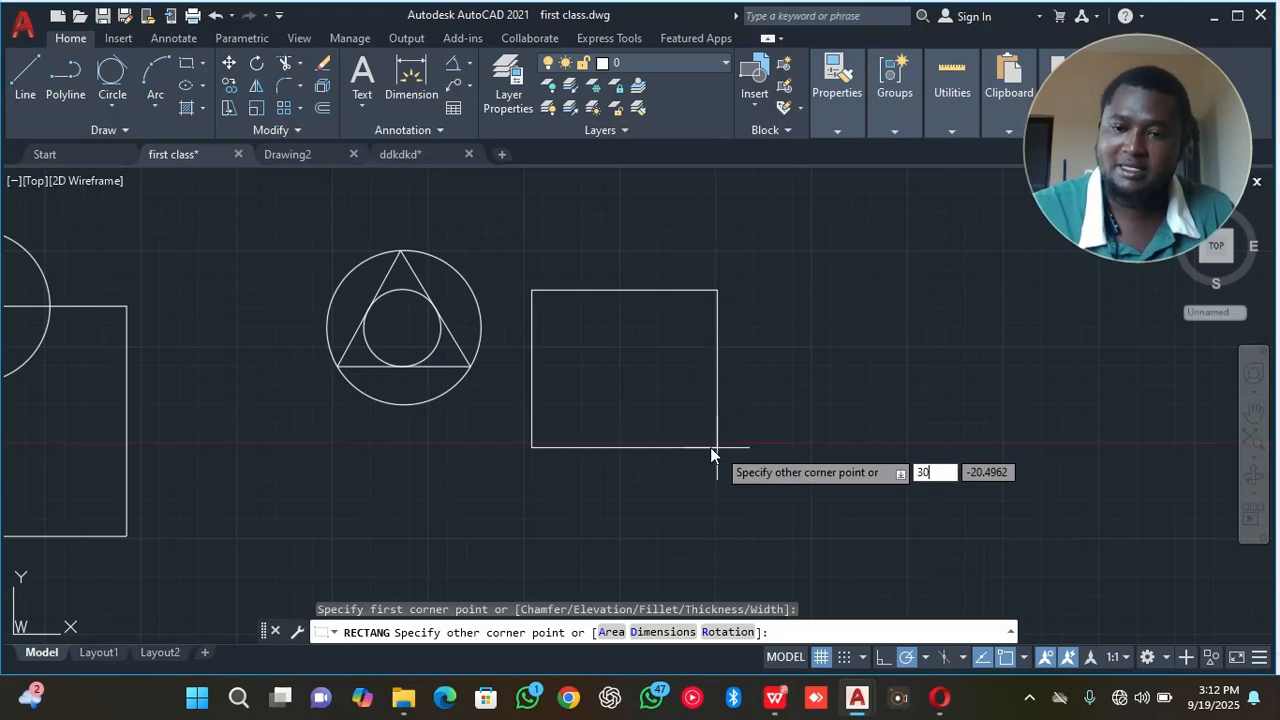
{"action": "key", "text": "Tab"}
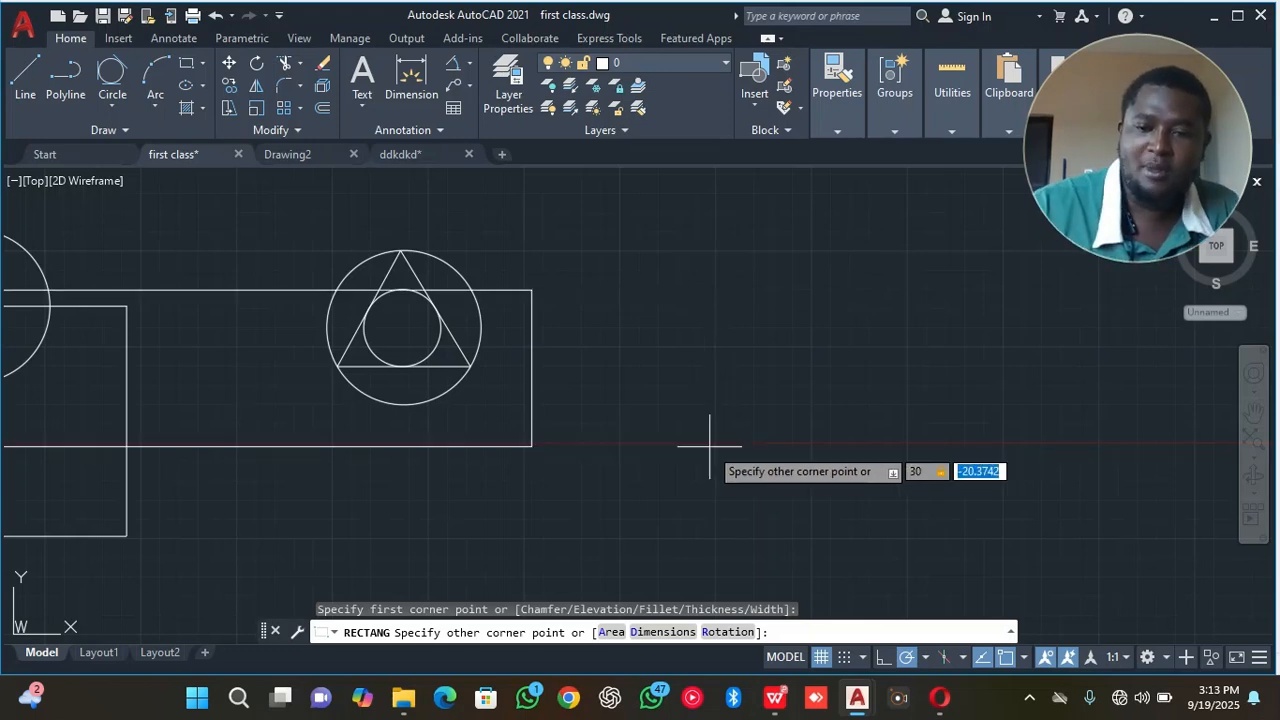
{"action": "type", "text": "30"}
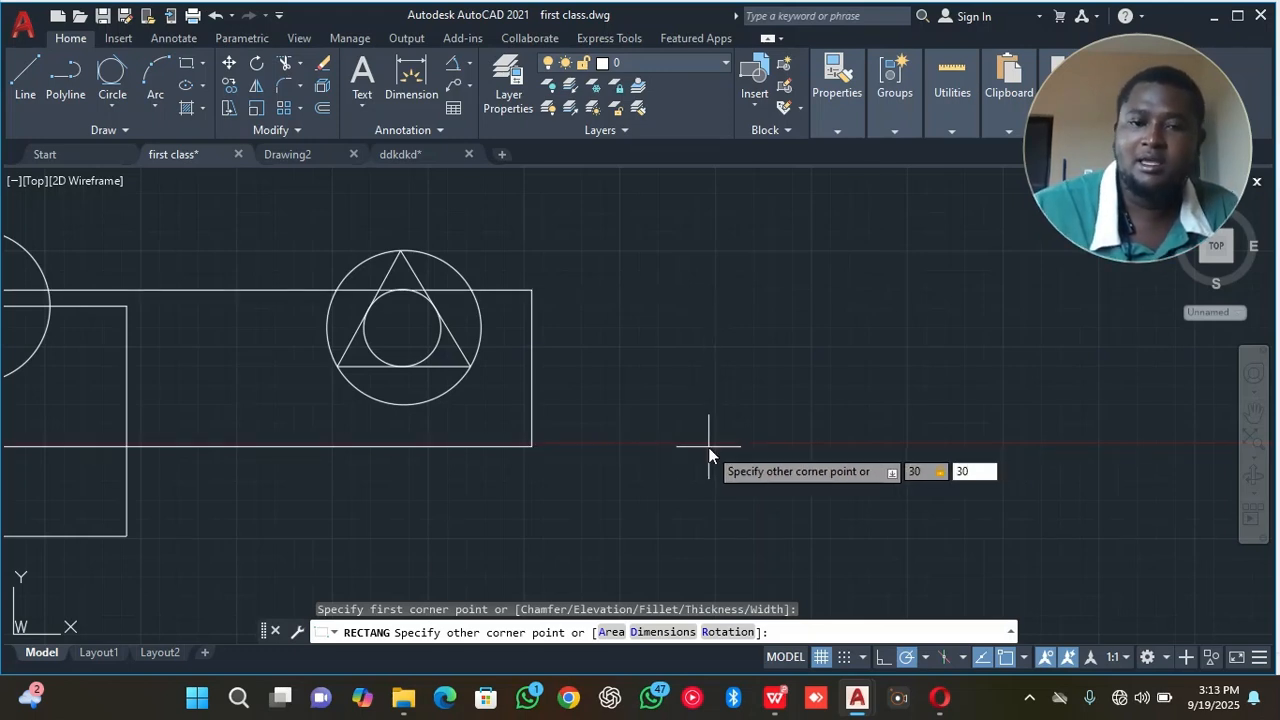
{"action": "key", "text": "Return"}
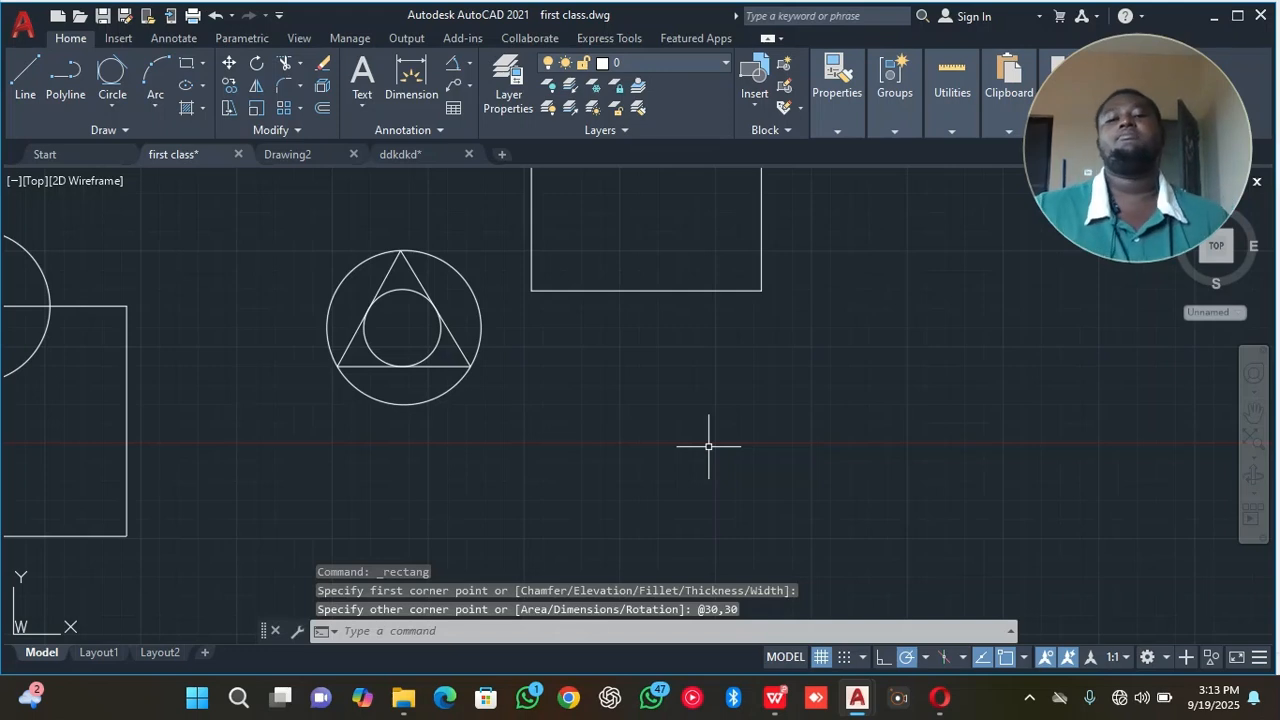
Select the new square and the older square with the circle on its corner to compare how each is built.
{"action": "mouse_move", "coordinate": [729, 346]}
{"action": "middle_mouse_down"}
{"action": "mouse_move", "coordinate": [771, 383]}
{"action": "mouse_move", "coordinate": [789, 503]}
{"action": "mouse_move", "coordinate": [909, 431]}
{"action": "mouse_move", "coordinate": [797, 514]}
{"action": "middle_mouse_up"}
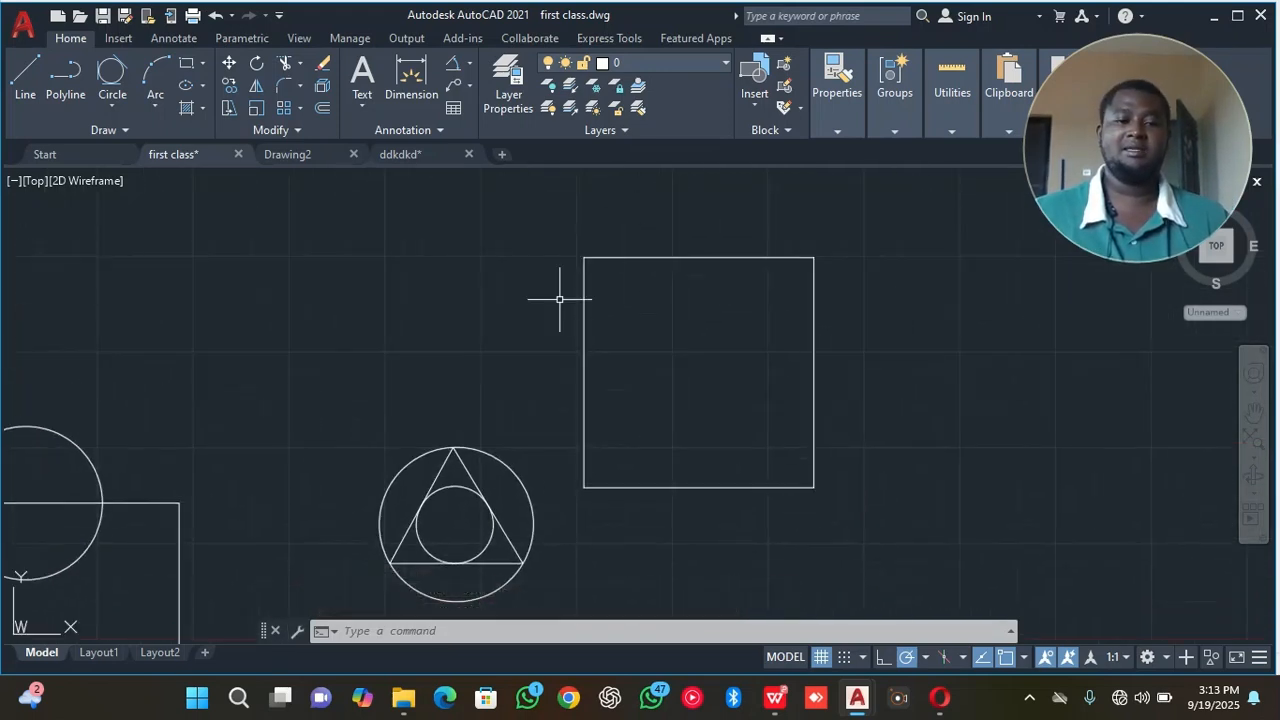
{"action": "left_click", "coordinate": [612, 256]}
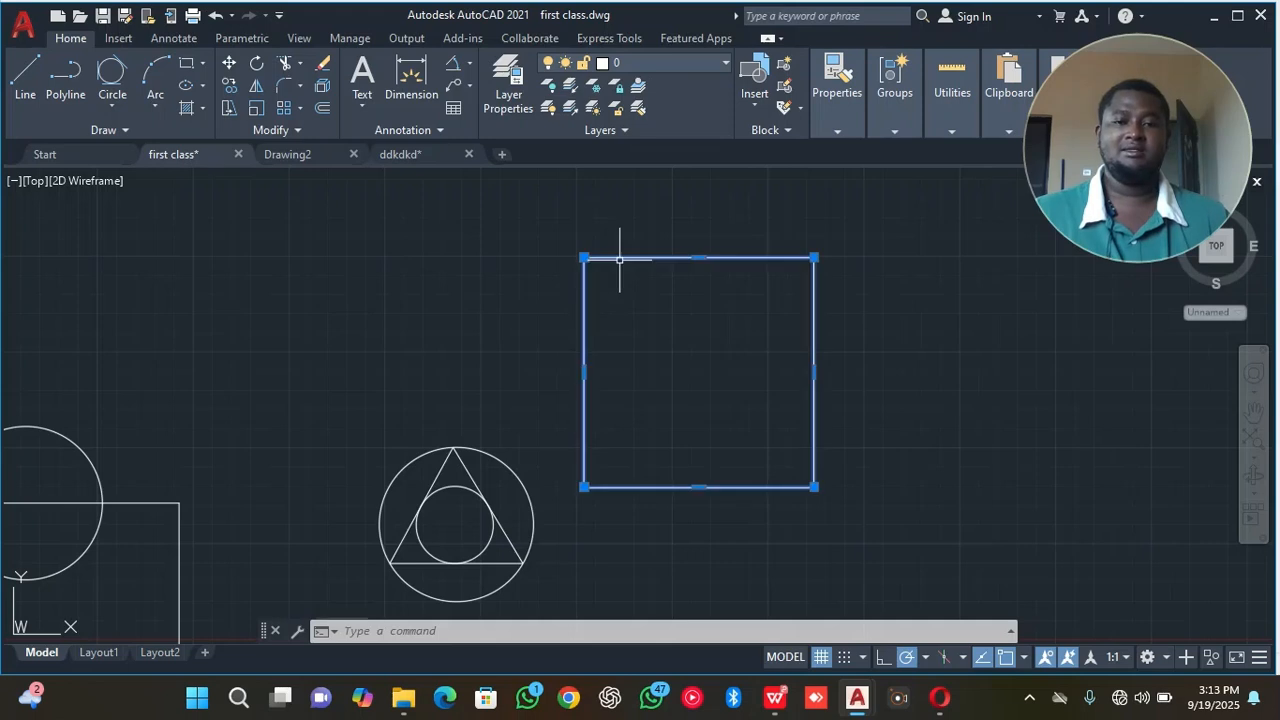
{"action": "left_click", "coordinate": [181, 538]}
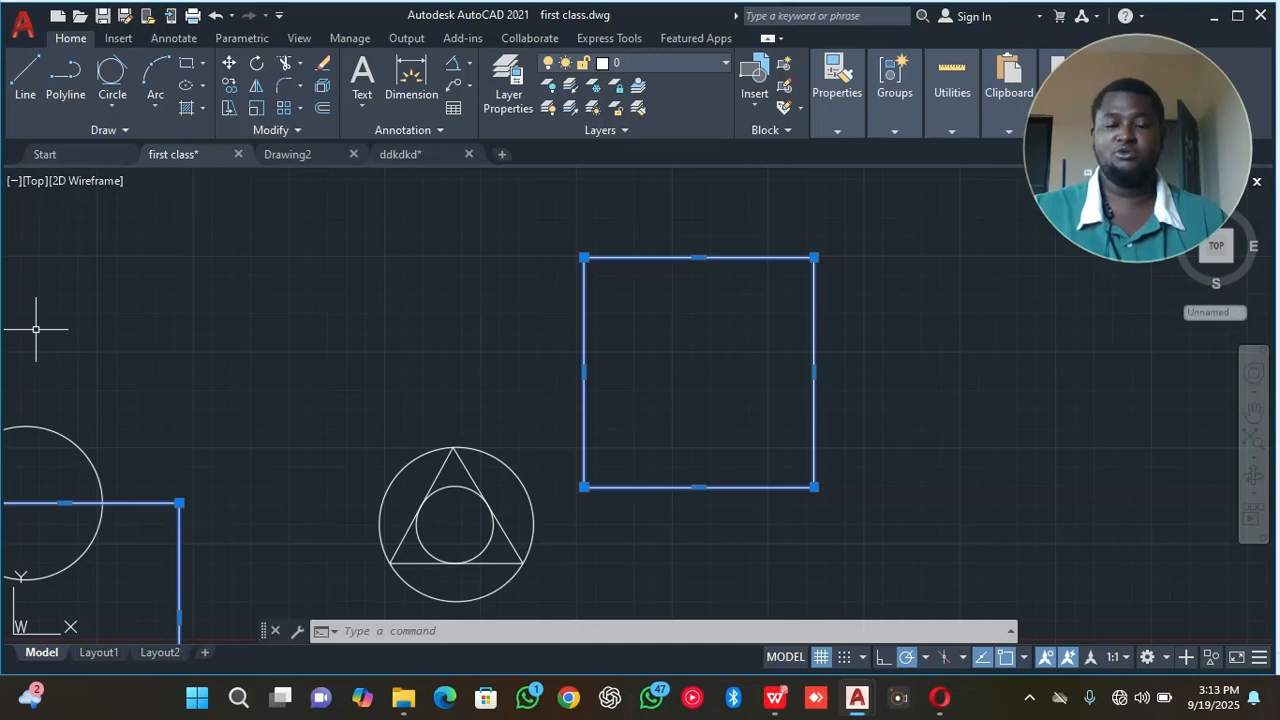
Turn on Ortho mode and draw a horizontal line 30 units long to the right of the new square.
{"action": "left_click", "coordinate": [25, 72]}
{"action": "middle_click_drag", "start_coordinate": [957, 414], "coordinate": [654, 464]}
{"action": "scroll", "coordinate": [654, 464], "scroll_direction": "up", "scroll_amount": 2}
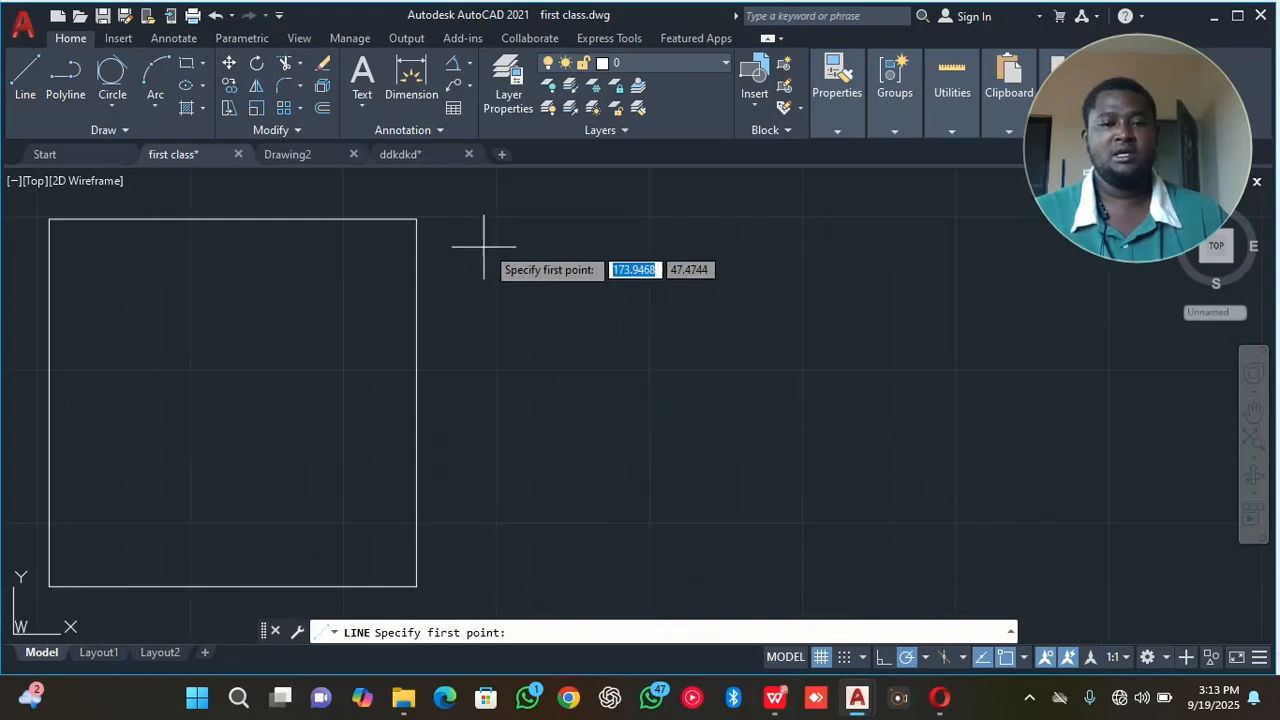
{"action": "left_click", "coordinate": [498, 213]}
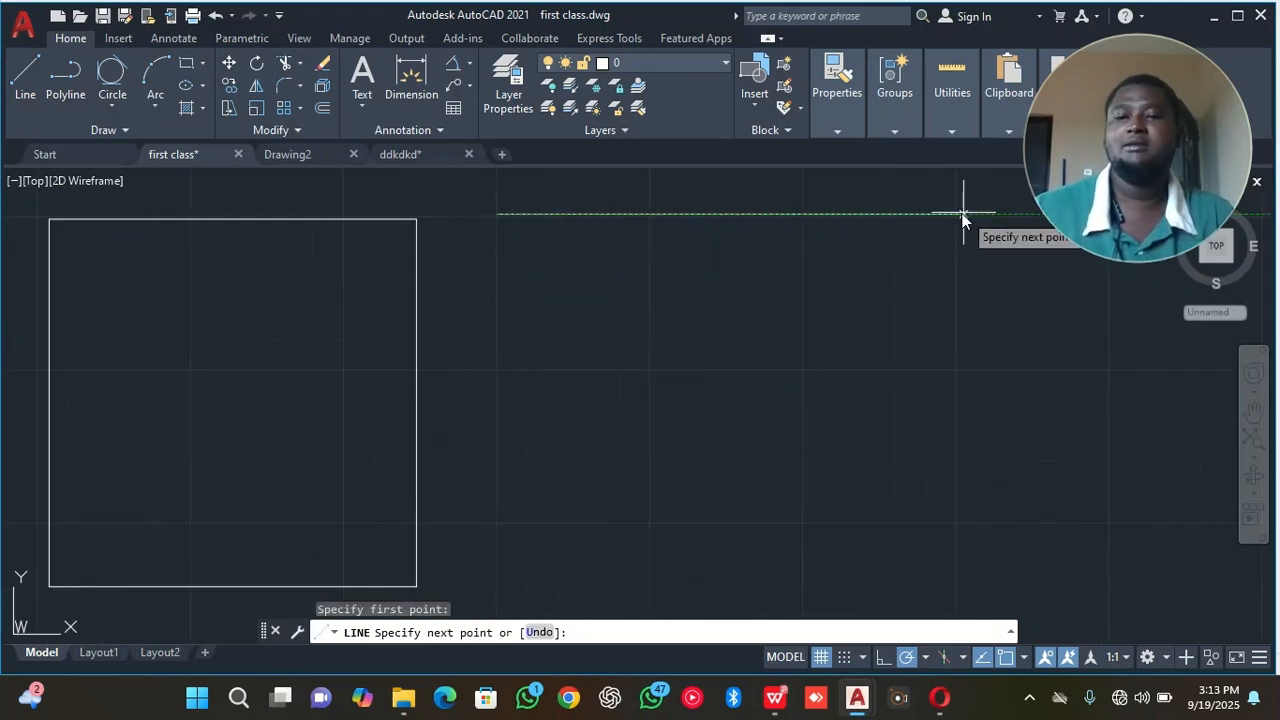
{"action": "middle_click_drag", "start_coordinate": [973, 228], "coordinate": [763, 374]}
{"action": "scroll", "coordinate": [763, 378], "scroll_direction": "down", "scroll_amount": 4}
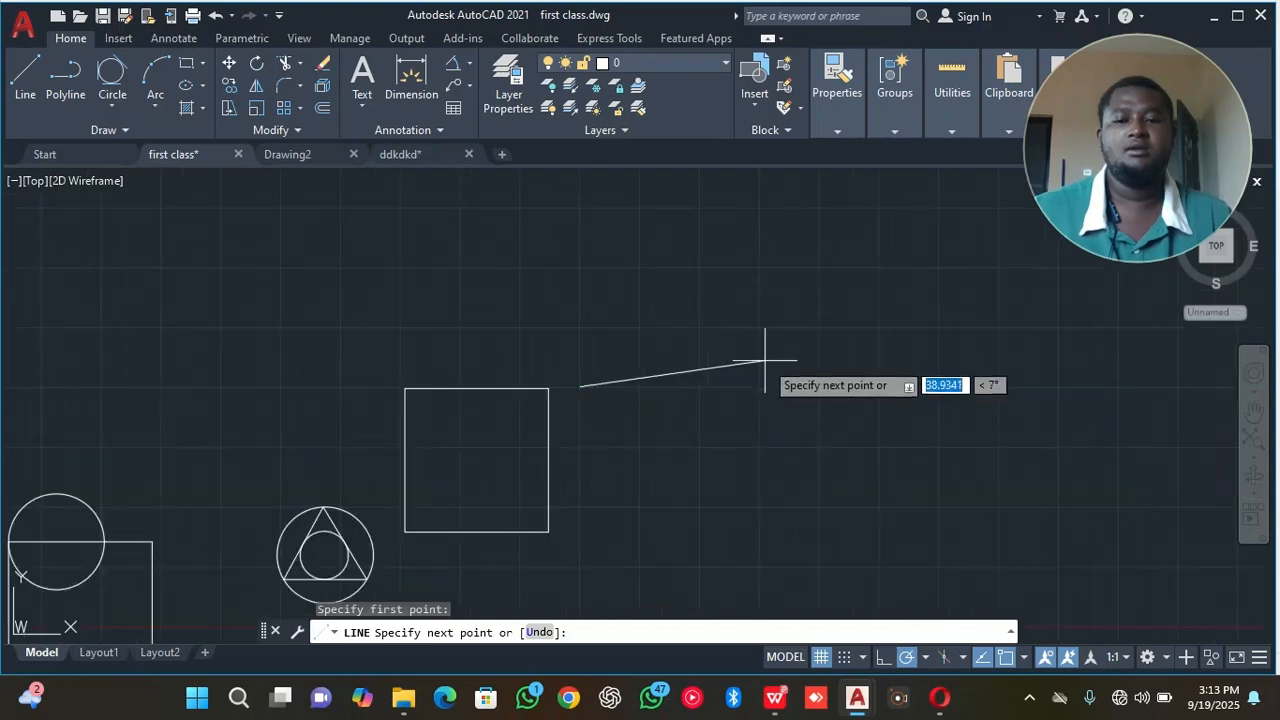
{"action": "left_click", "coordinate": [883, 657]}
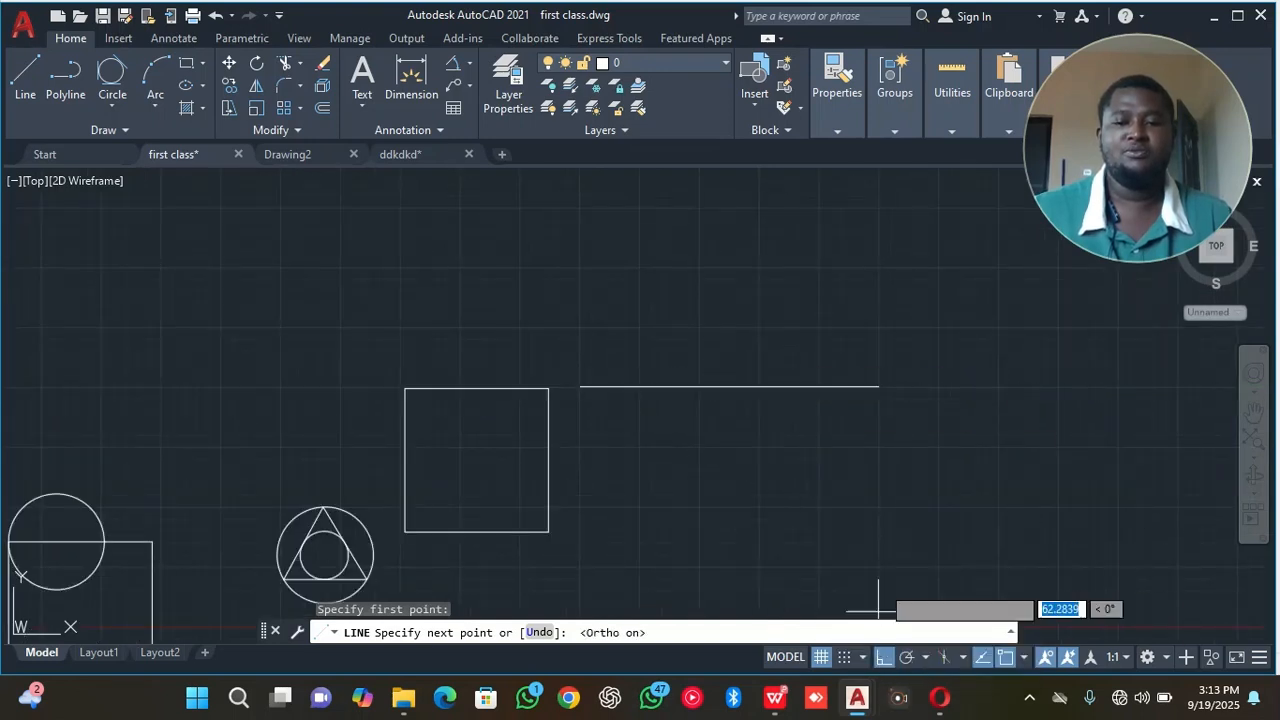
{"action": "type", "text": "30"}
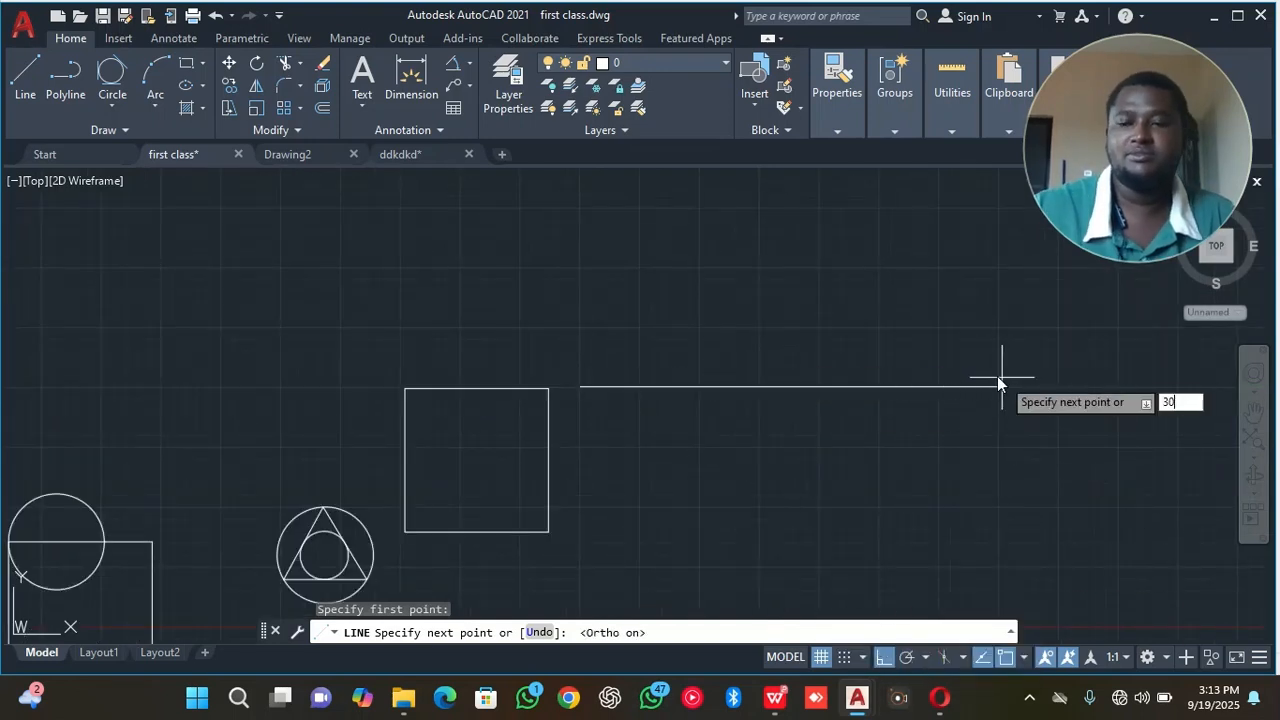
{"action": "key", "text": "Return"}
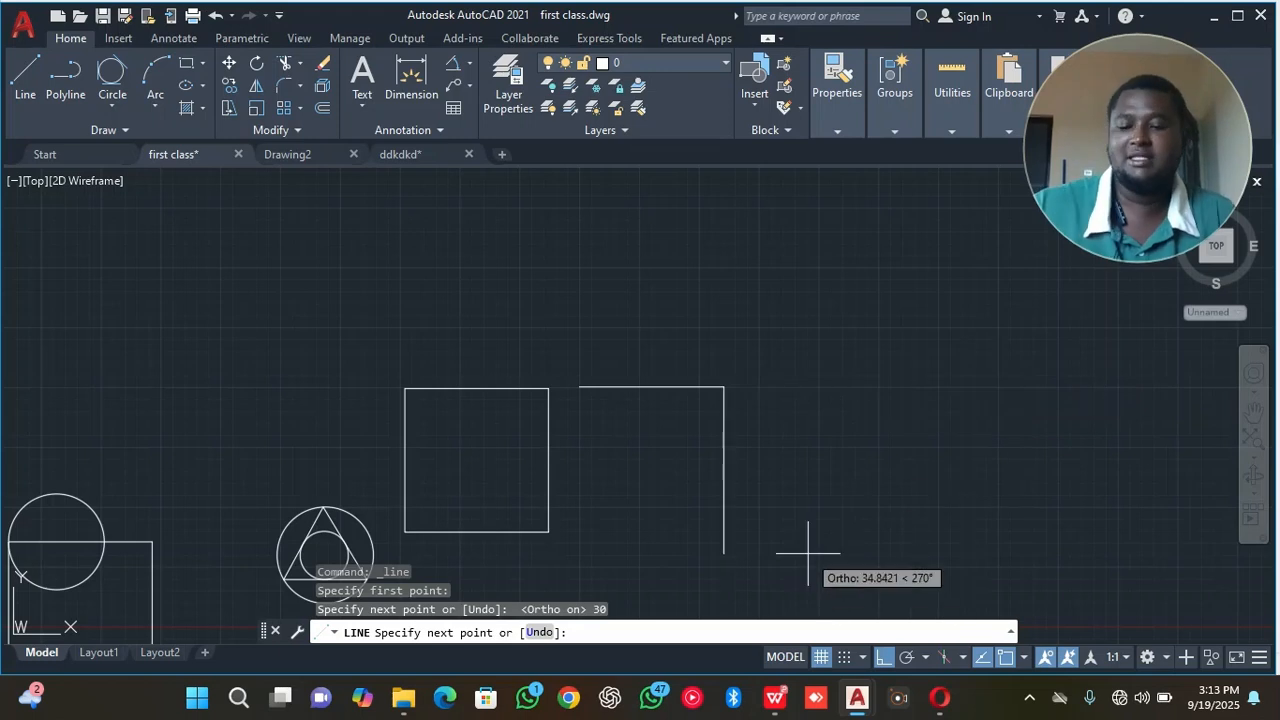
Complete the square with three more 30-unit lines running down, left and up, and end the Line command.
{"action": "type", "text": "30"}
{"action": "key", "text": "Return"}
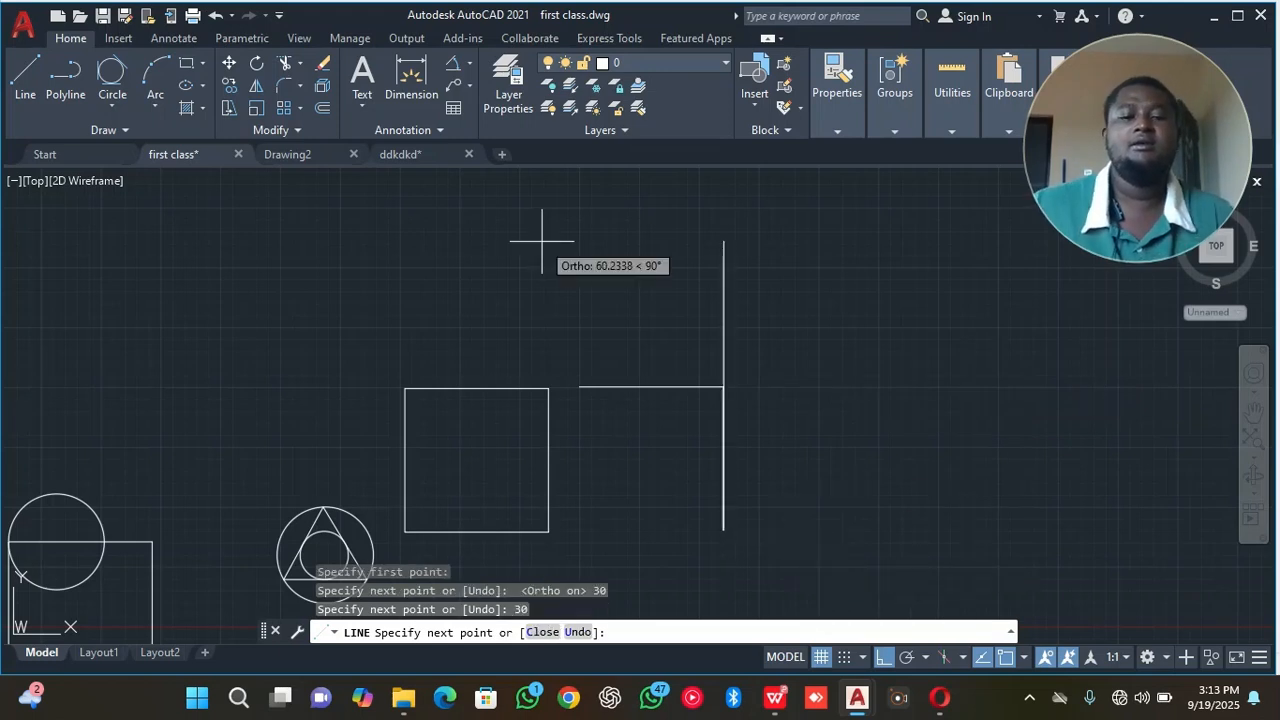
{"action": "type", "text": "30"}
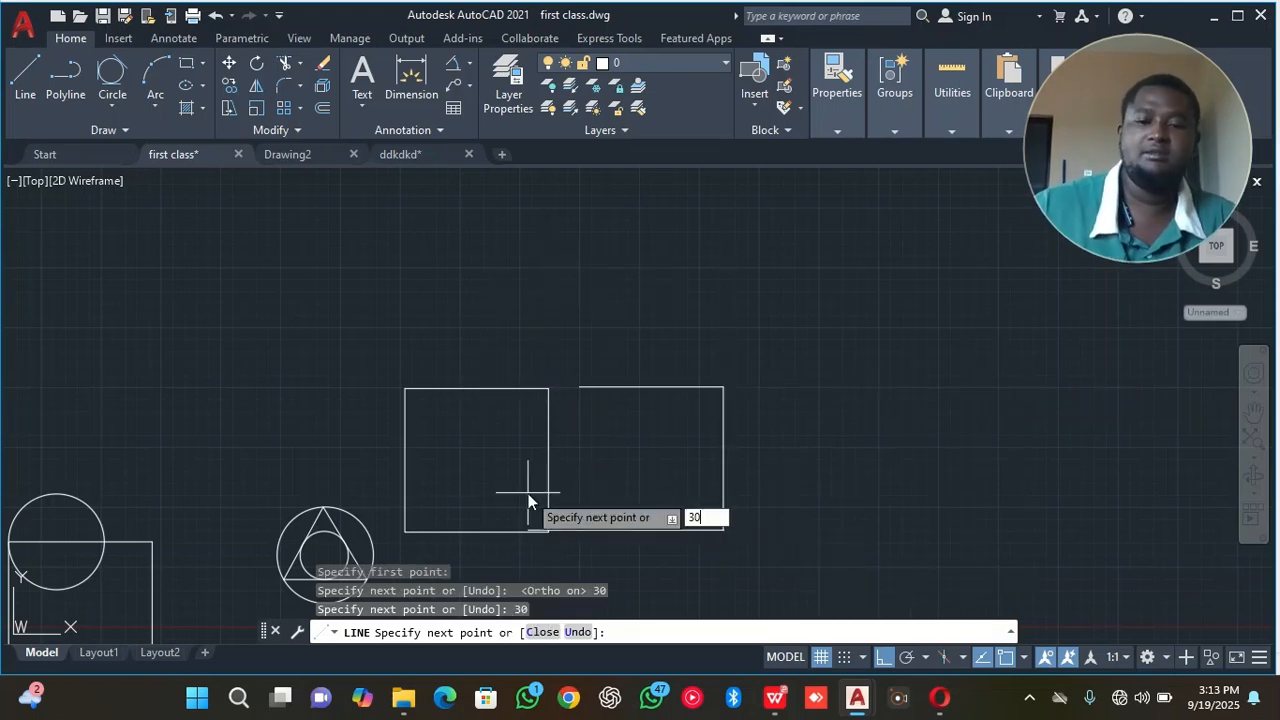
{"action": "key", "text": "Return"}
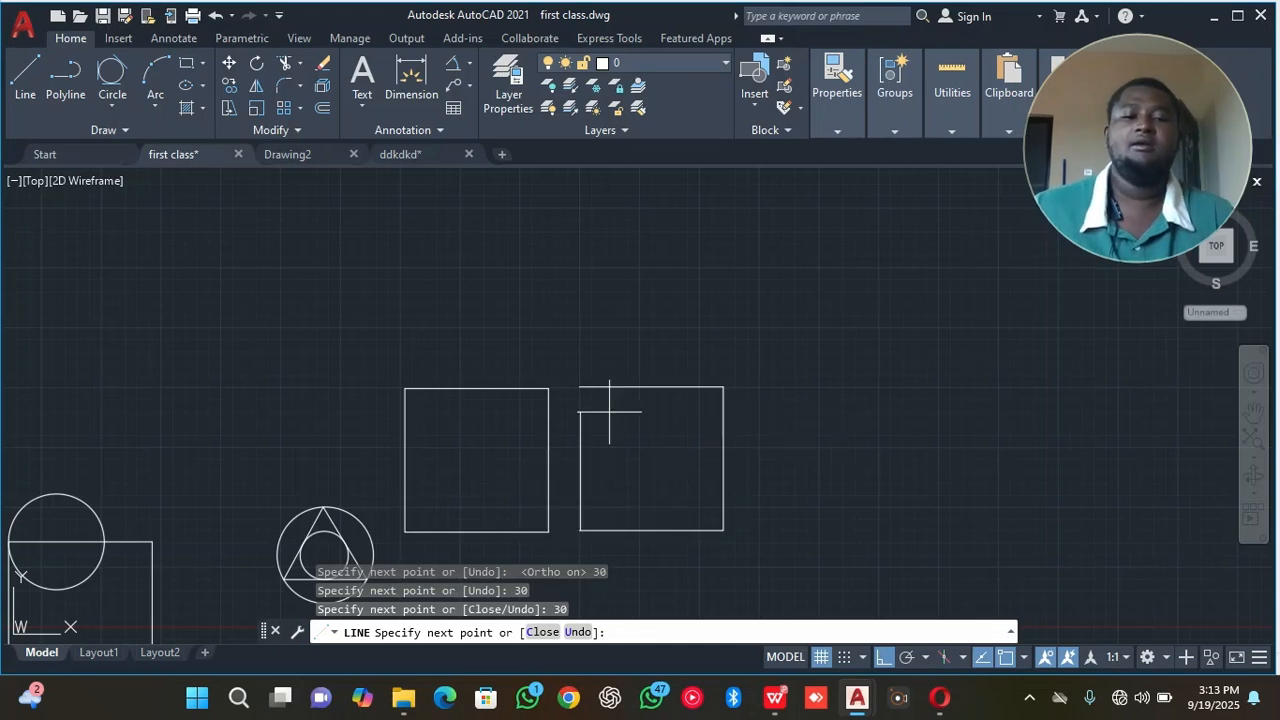
{"action": "type", "text": "30"}
{"action": "key", "text": "Return"}
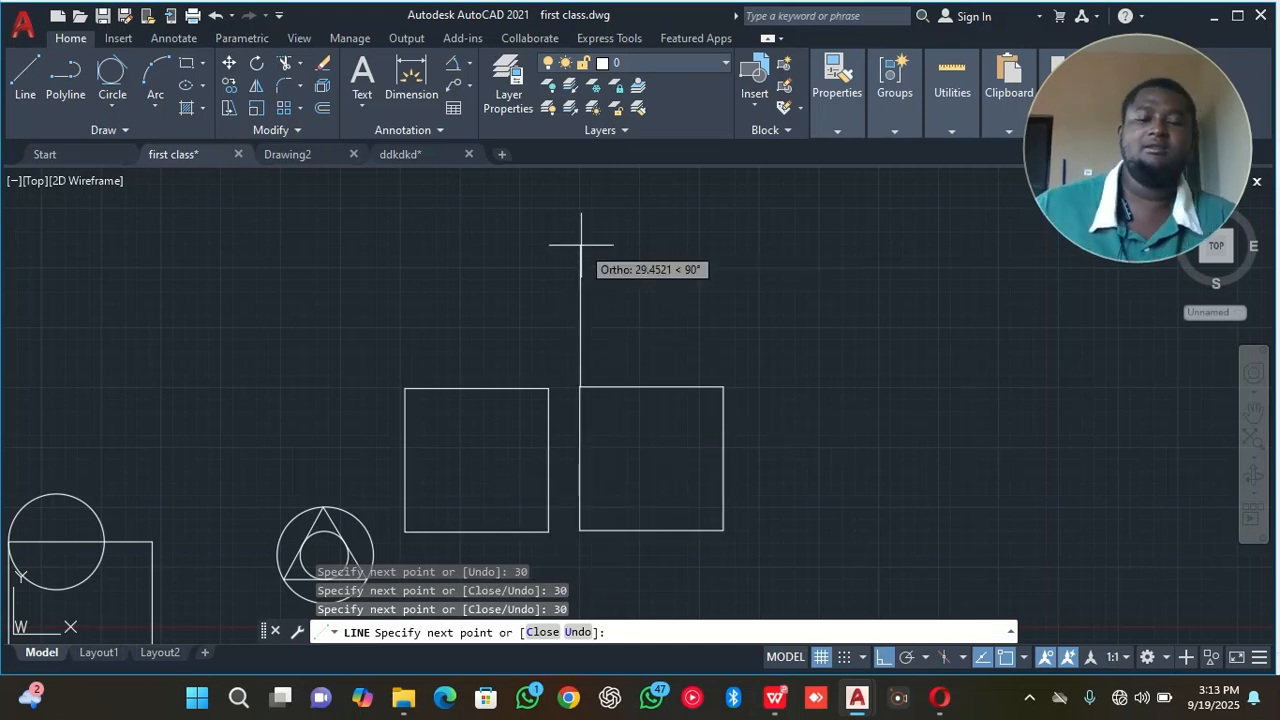
{"action": "right_click", "coordinate": [537, 217]}
{"action": "left_click", "coordinate": [616, 221]}
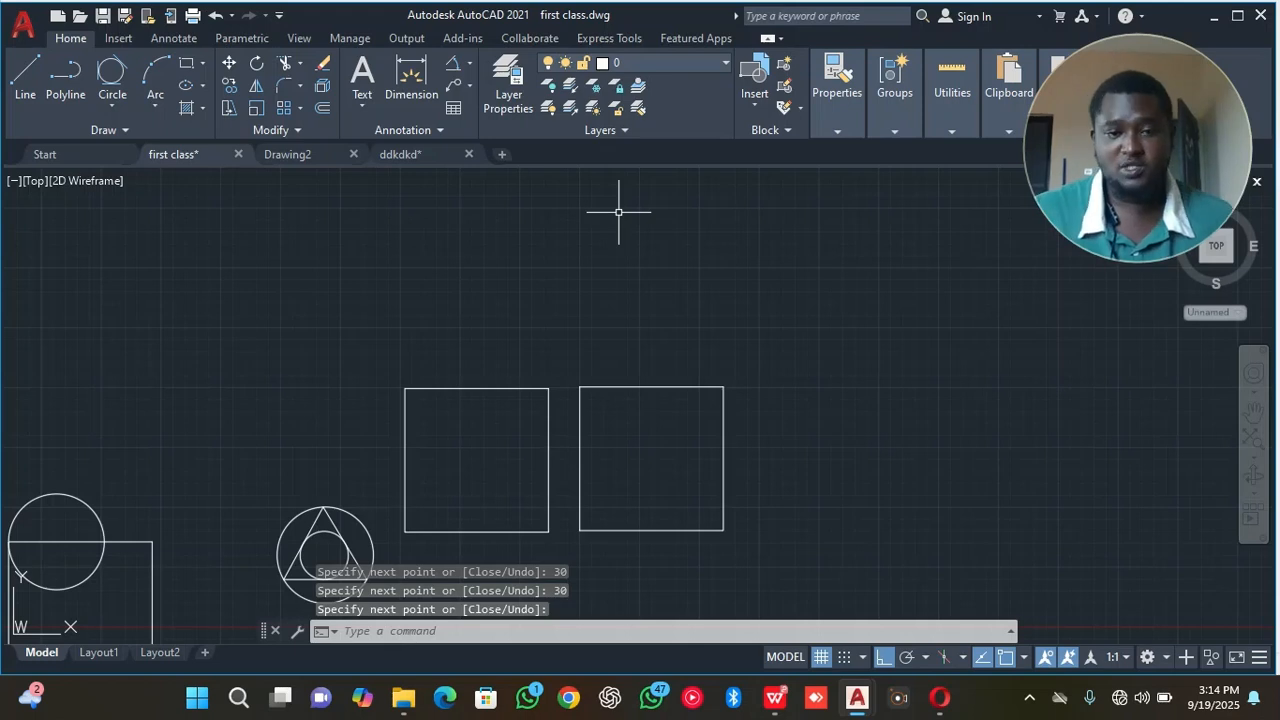
Draw a 30 by 30 rectangle starting just right of the upper-right corner of the square built from lines.
{"action": "left_click", "coordinate": [186, 63]}
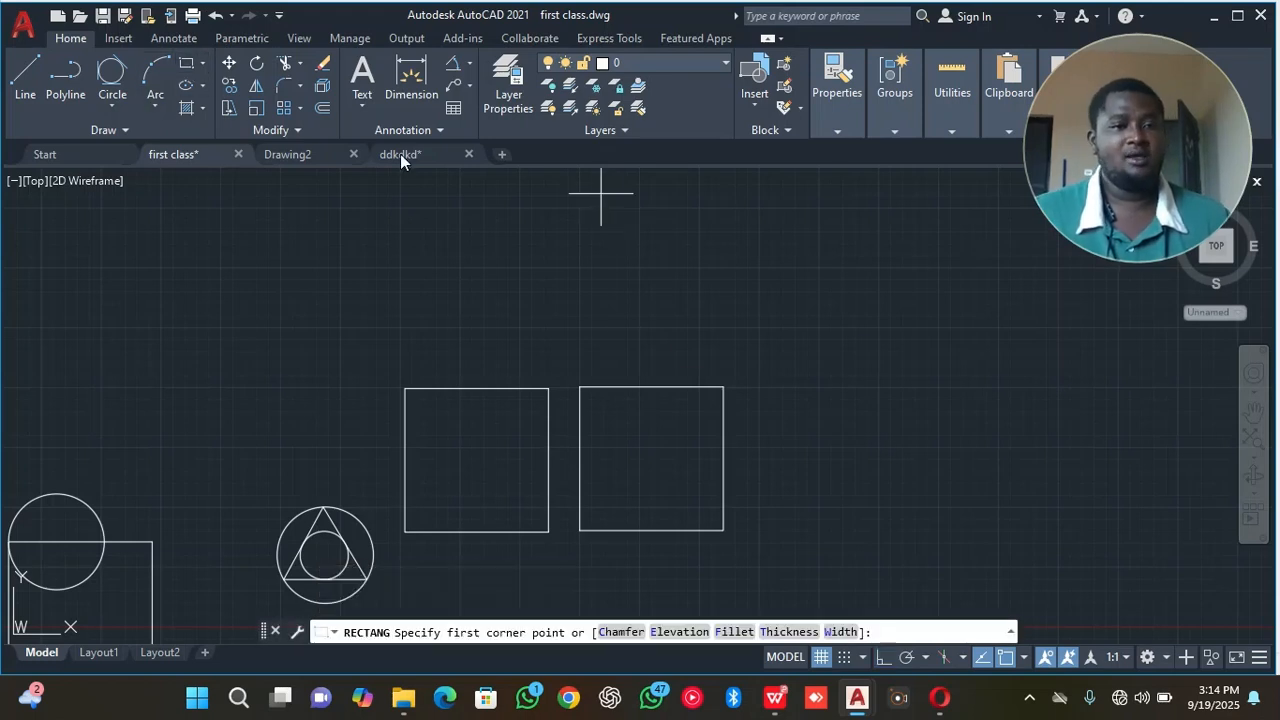
{"action": "left_click", "coordinate": [743, 387]}
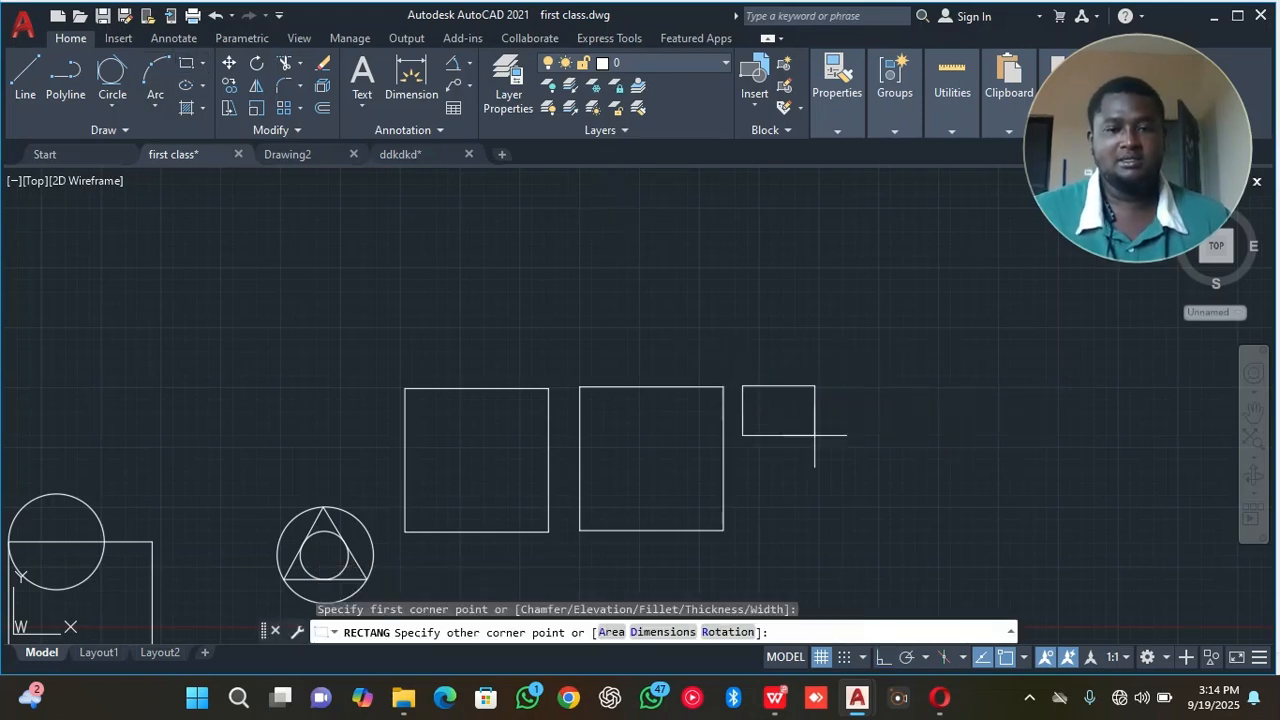
{"action": "type", "text": "30"}
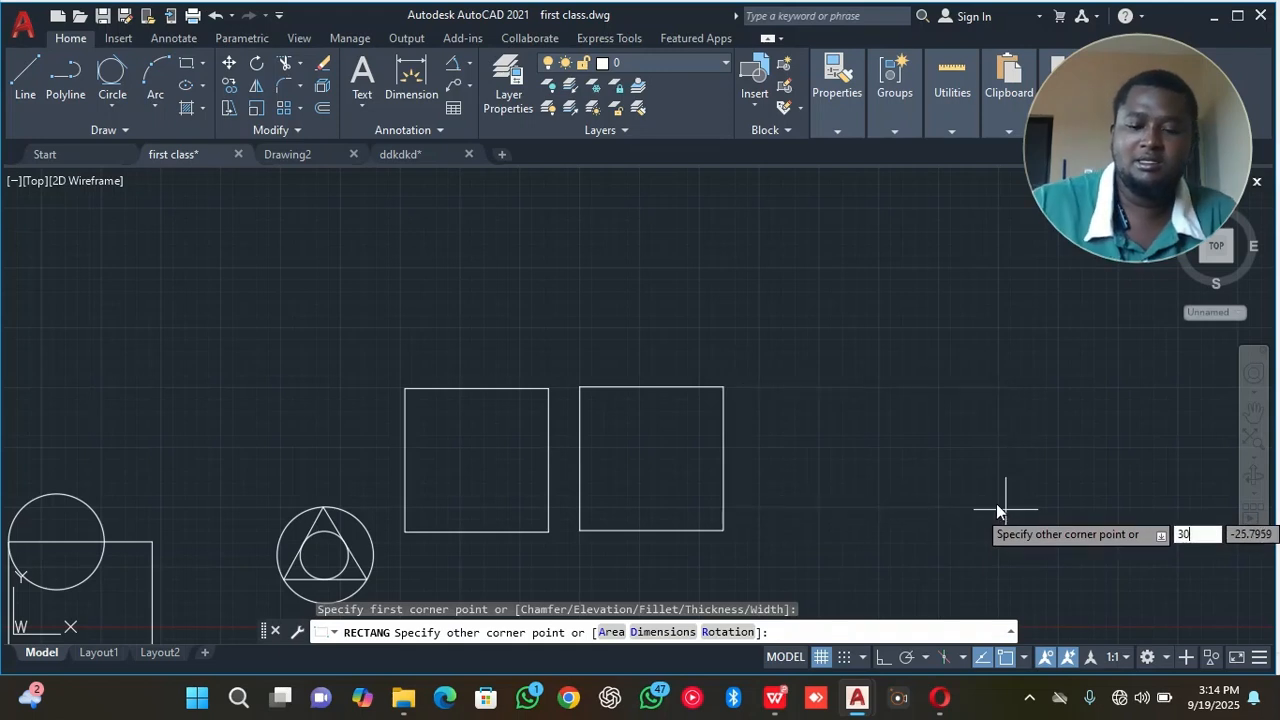
{"action": "key", "text": "Tab"}
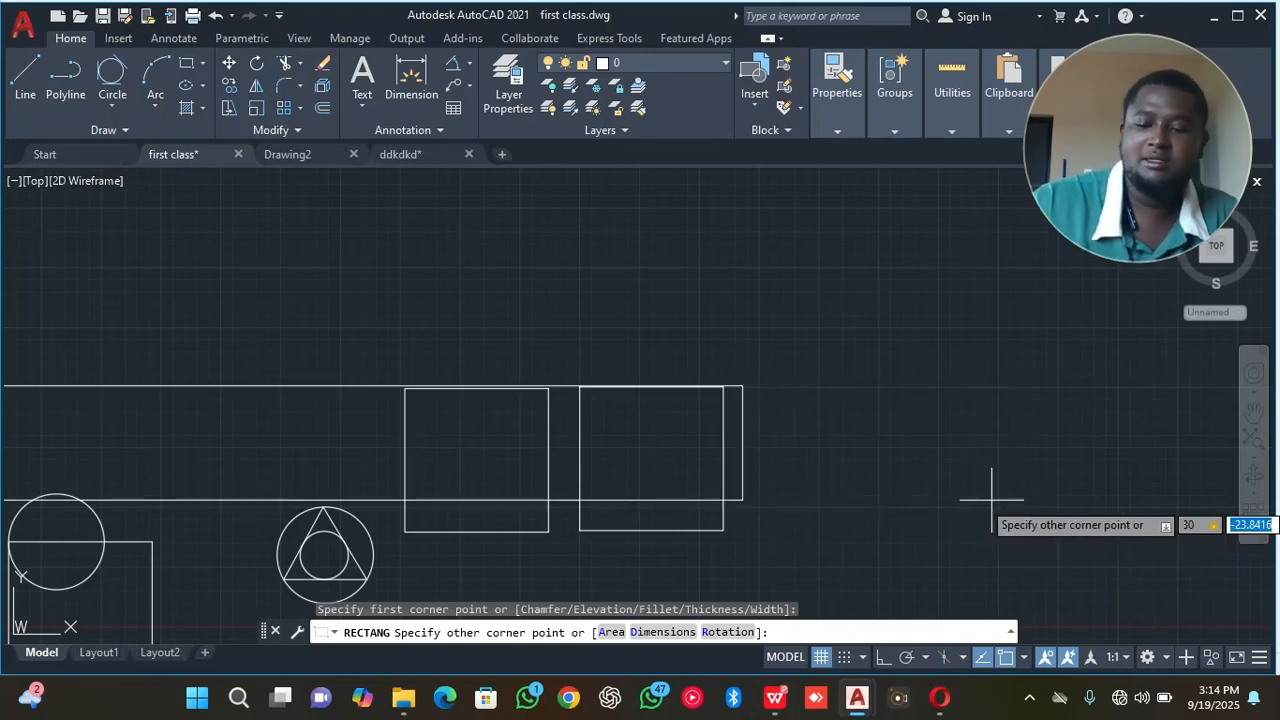
{"action": "type", "text": "30"}
{"action": "key", "text": "Return"}
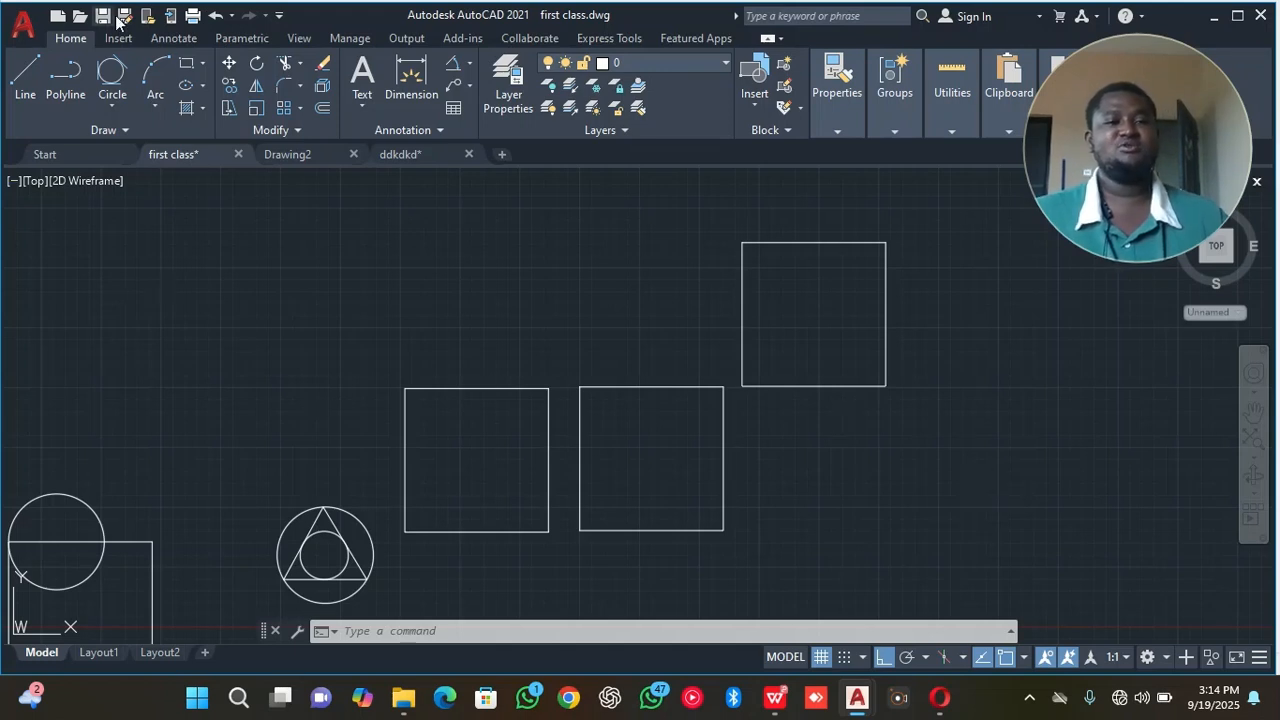
Draw a six-sided polygon inscribed in a circle of radius 20, centred on the upper-left corner of the square nearest the circled triangle.
{"action": "left_click", "coordinate": [203, 65]}
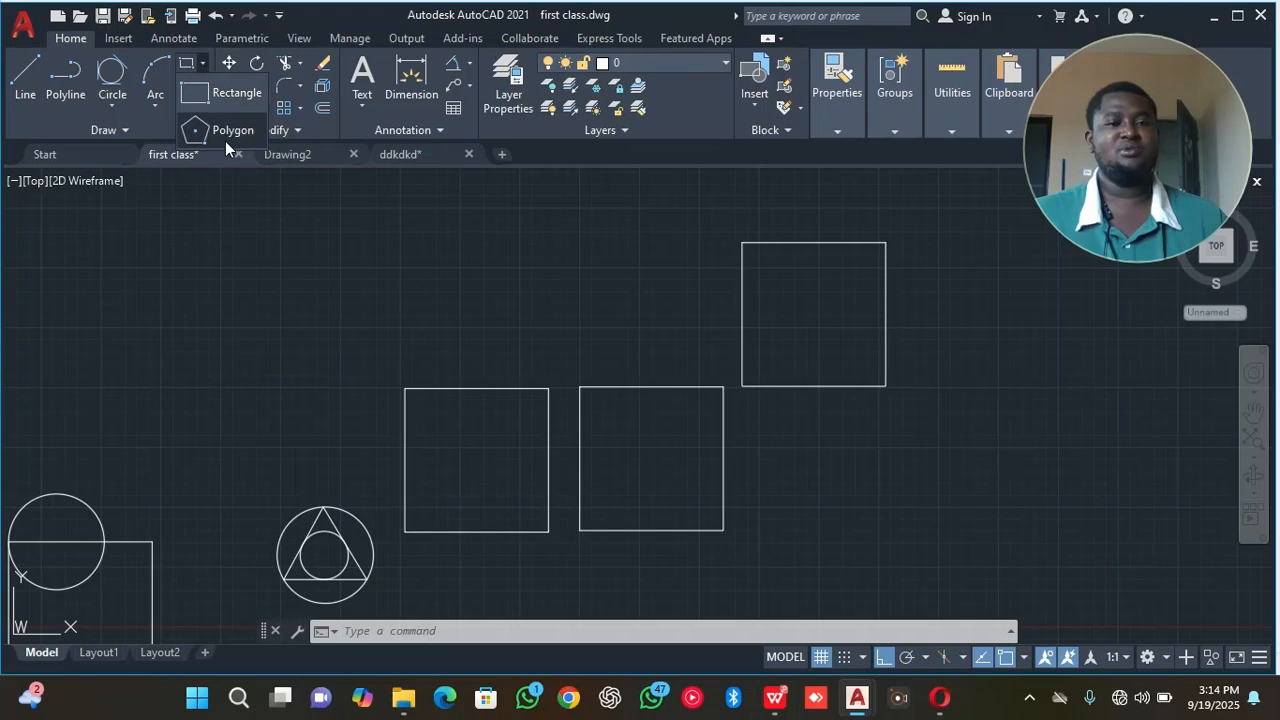
{"action": "left_click", "coordinate": [226, 143]}
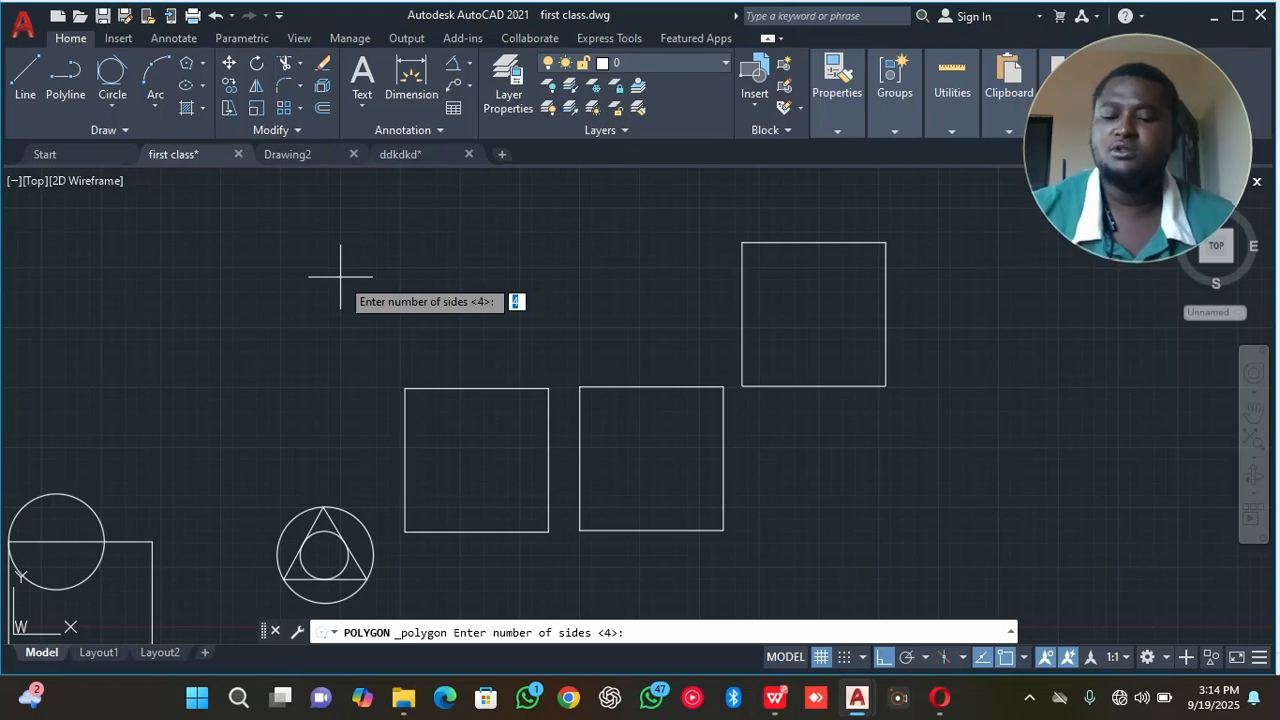
{"action": "type", "text": "6"}
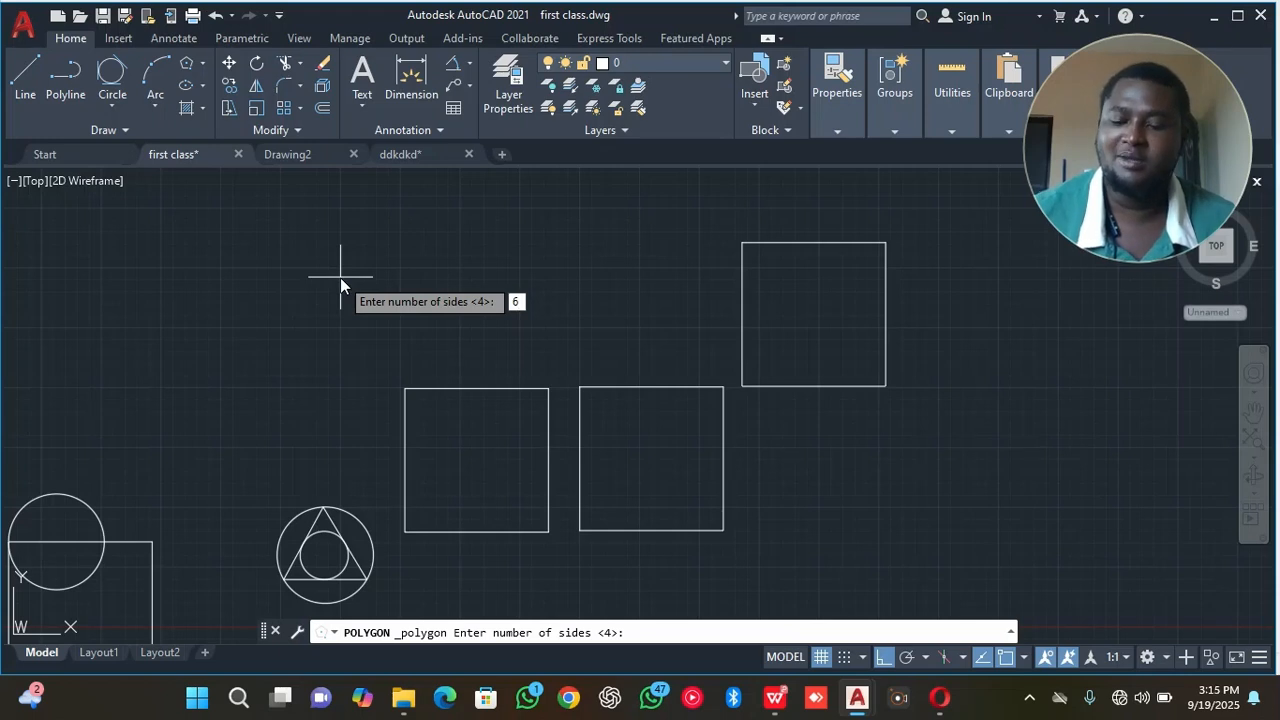
{"action": "key", "text": "Return"}
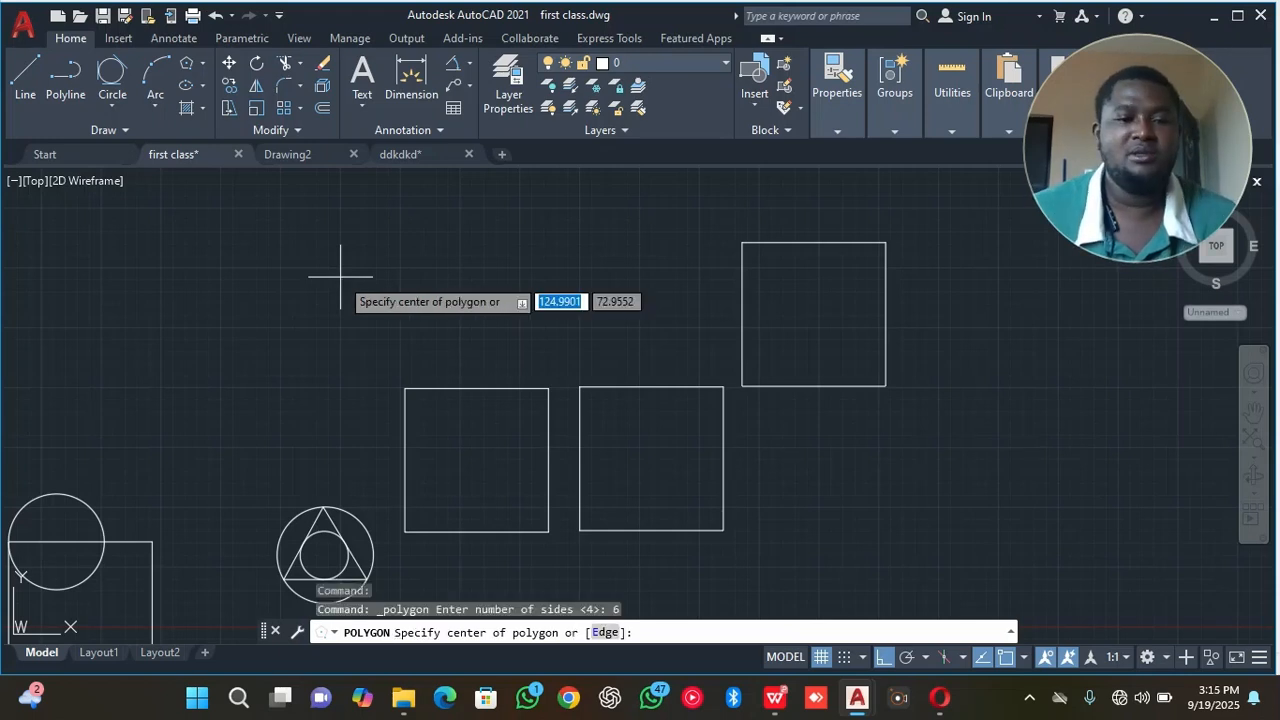
{"action": "left_click", "coordinate": [405, 388]}
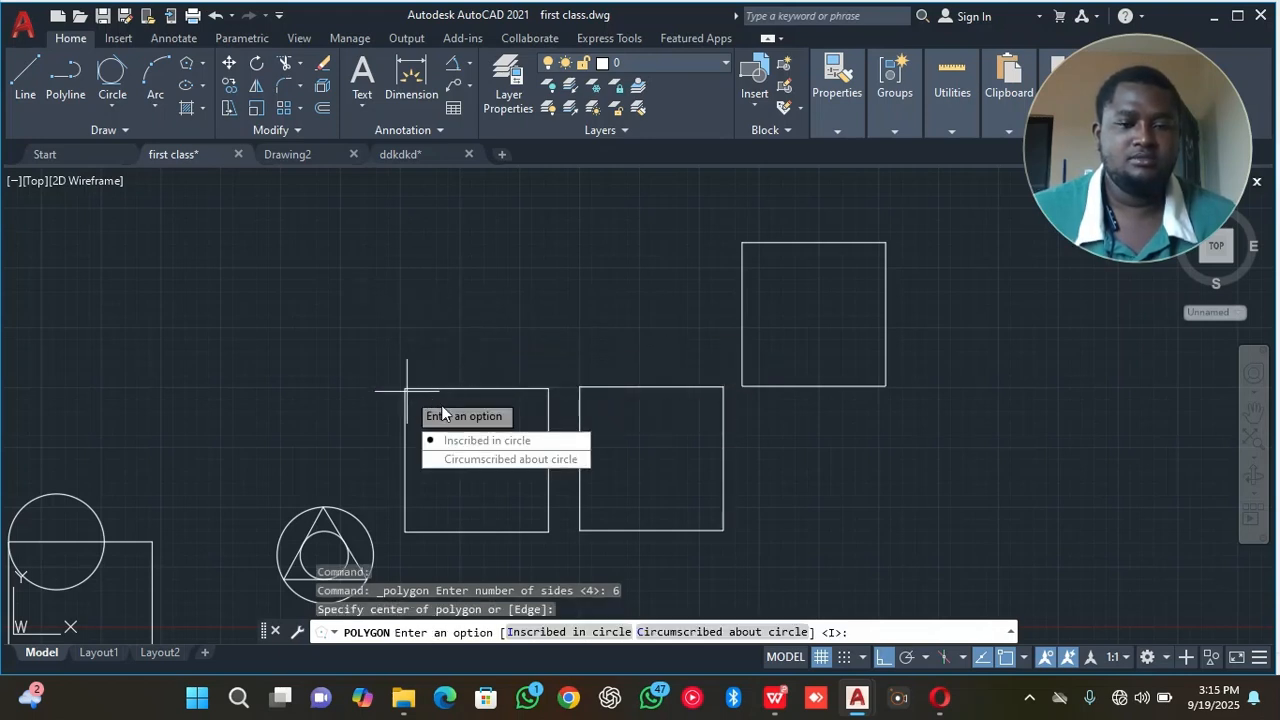
{"action": "left_click", "coordinate": [475, 444]}
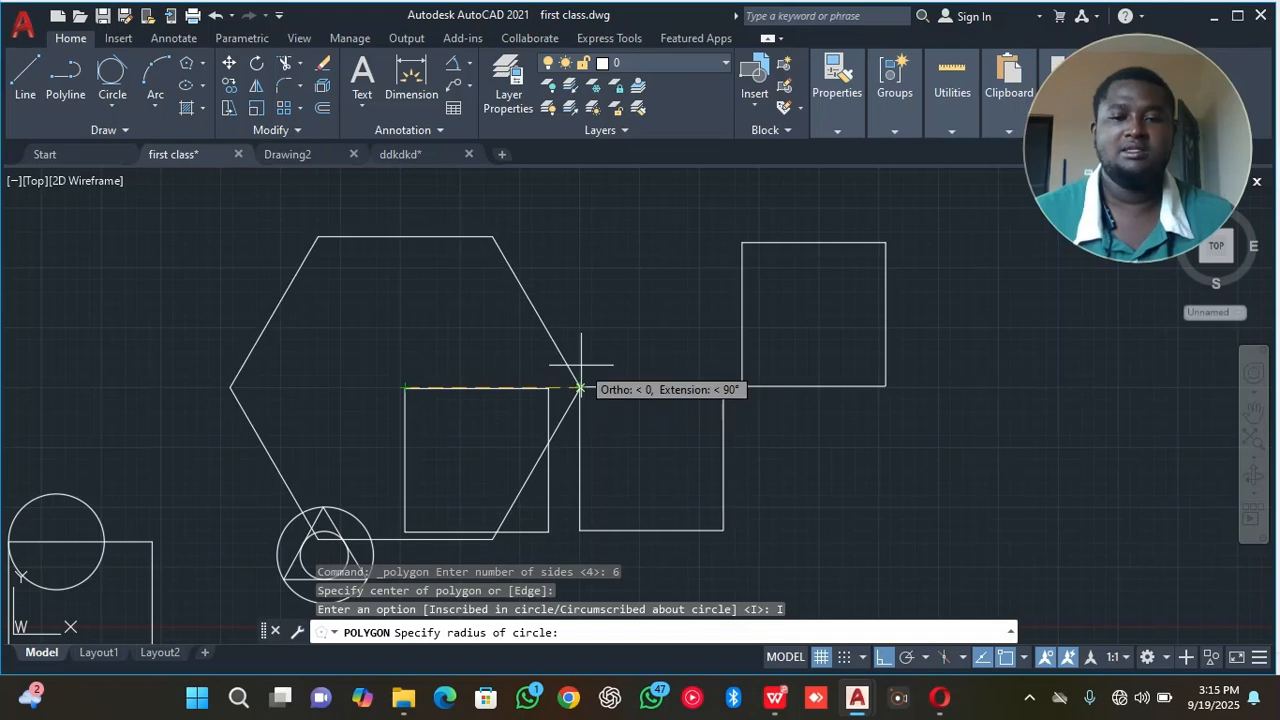
{"action": "type", "text": "20"}
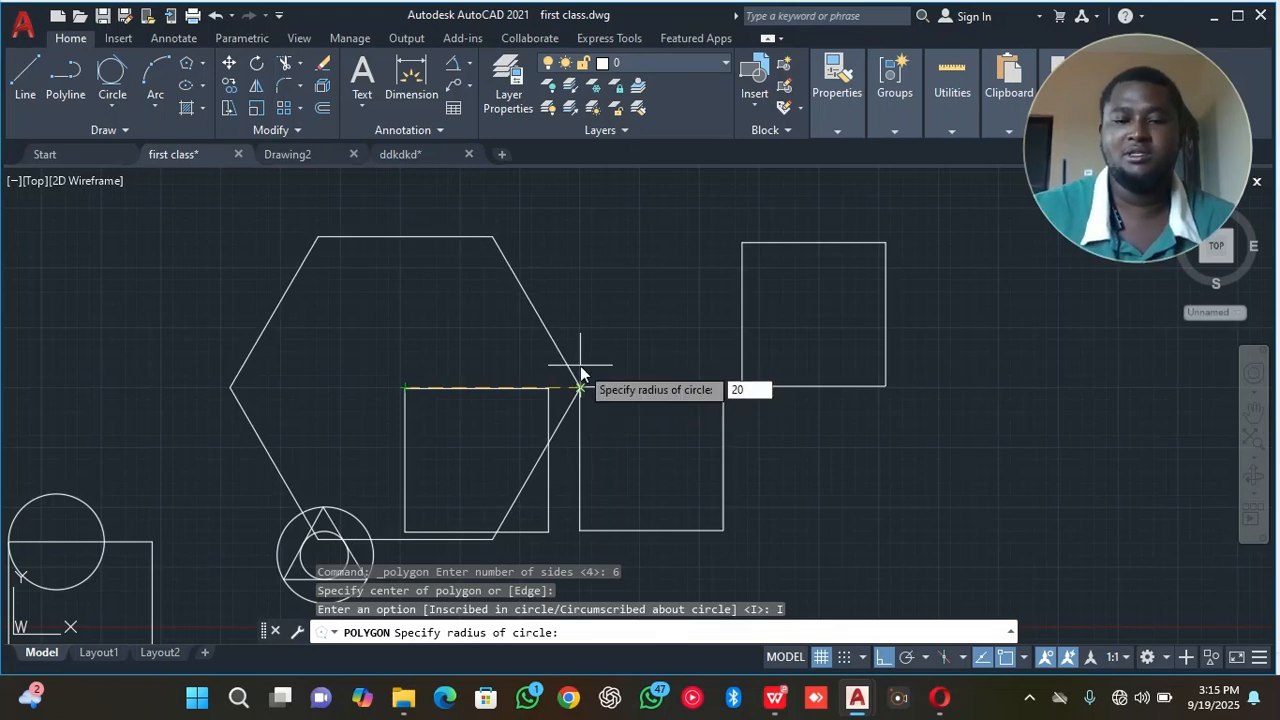
{"action": "key", "text": "Return"}
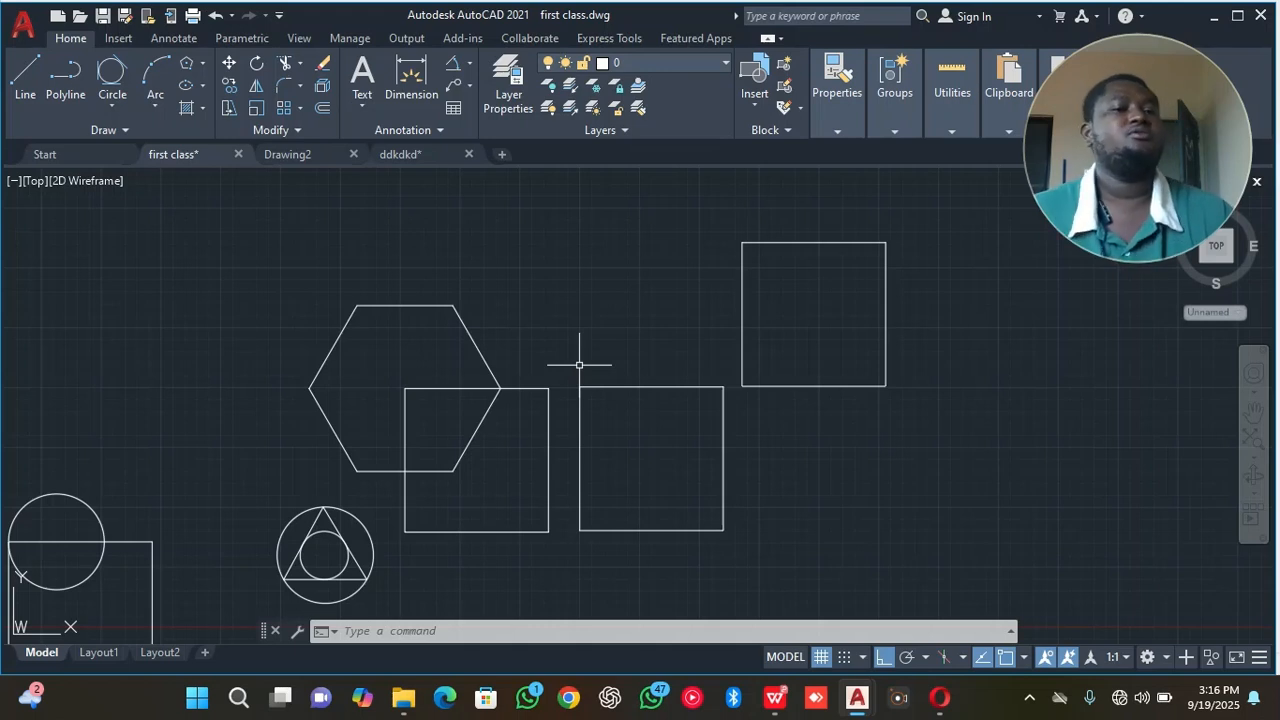
Draw a wide ellipse by the Center method, centred on the hexagon's upper-right corner with its long axis horizontal.
{"action": "left_click", "coordinate": [202, 88]}
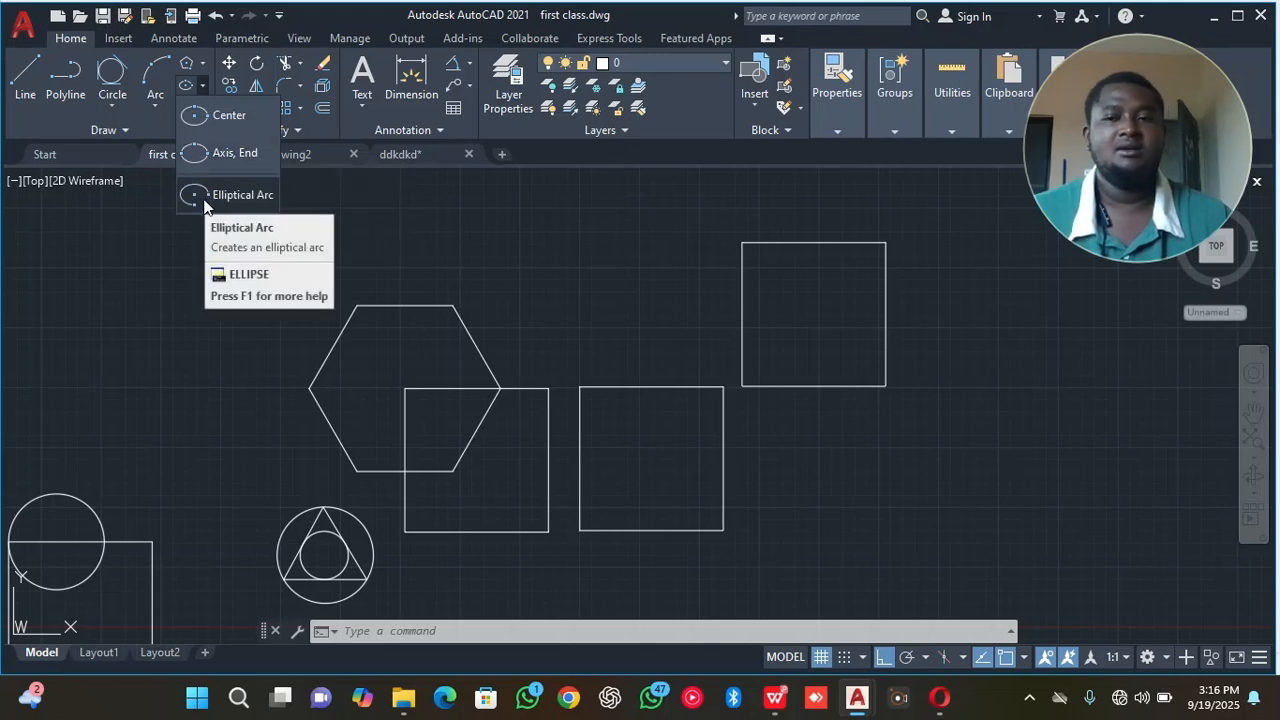
{"action": "left_click", "coordinate": [215, 116]}
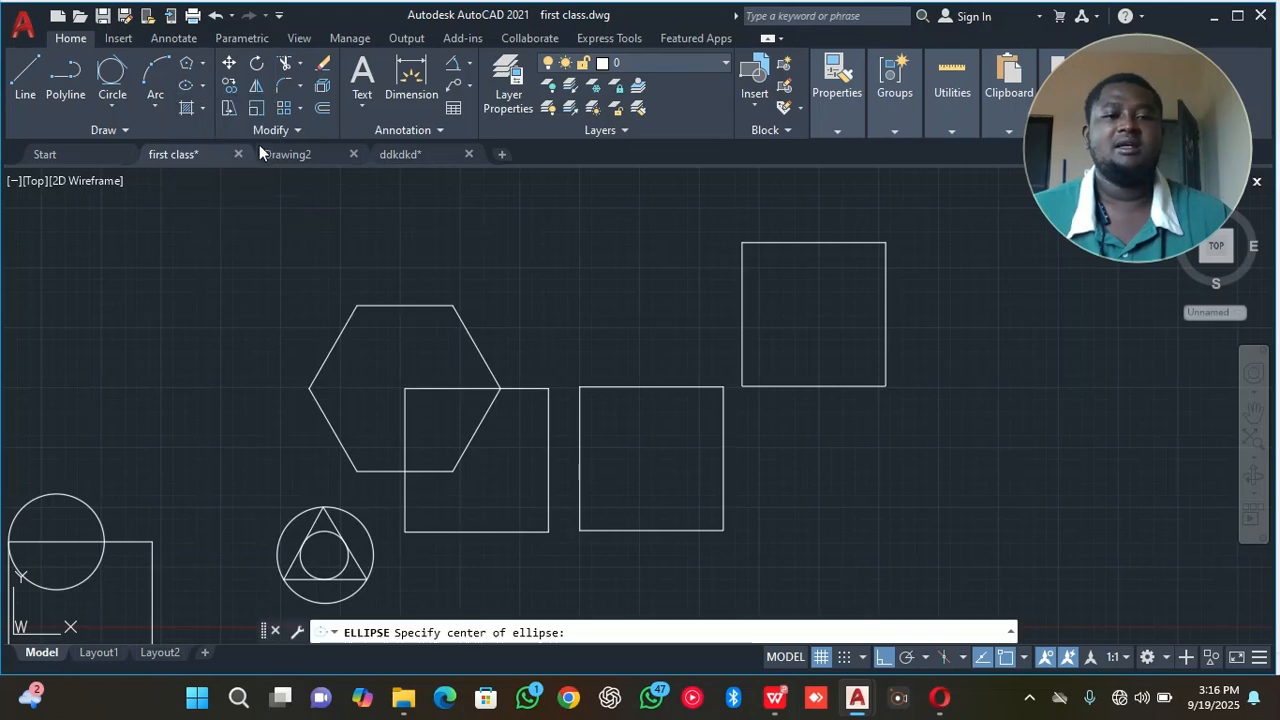
{"action": "left_click", "coordinate": [453, 306]}
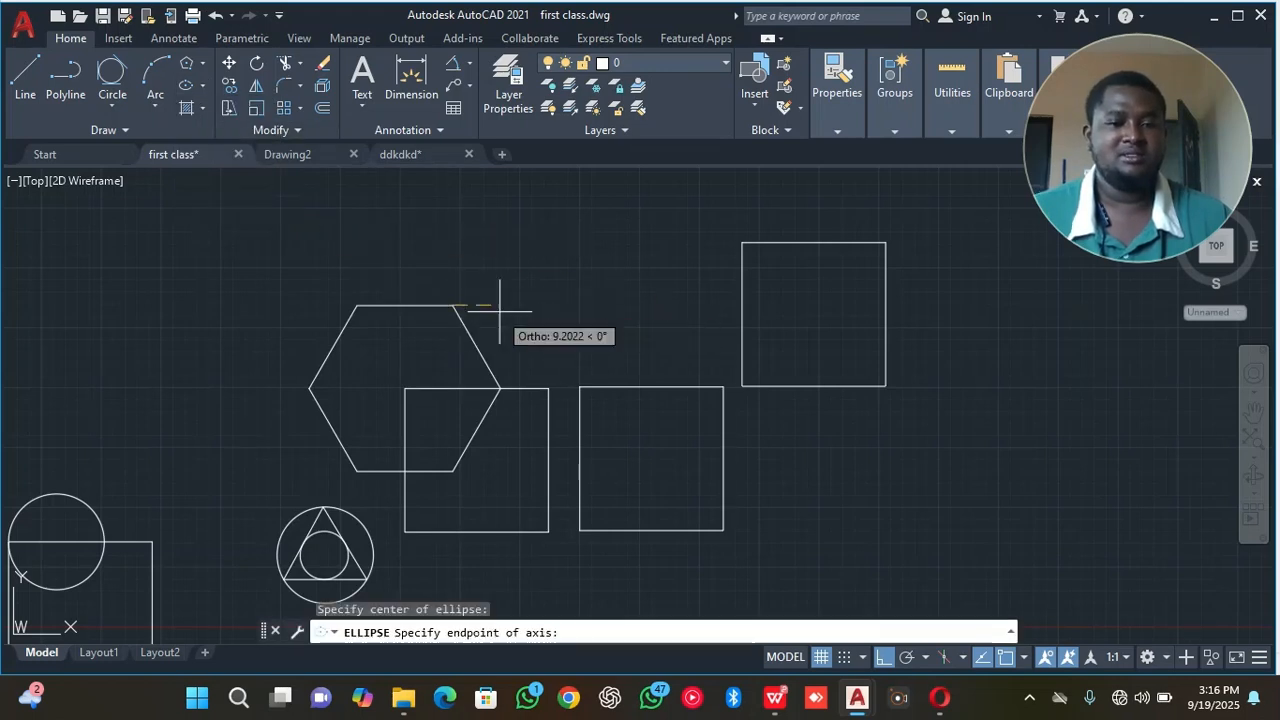
{"action": "left_click", "coordinate": [564, 321]}
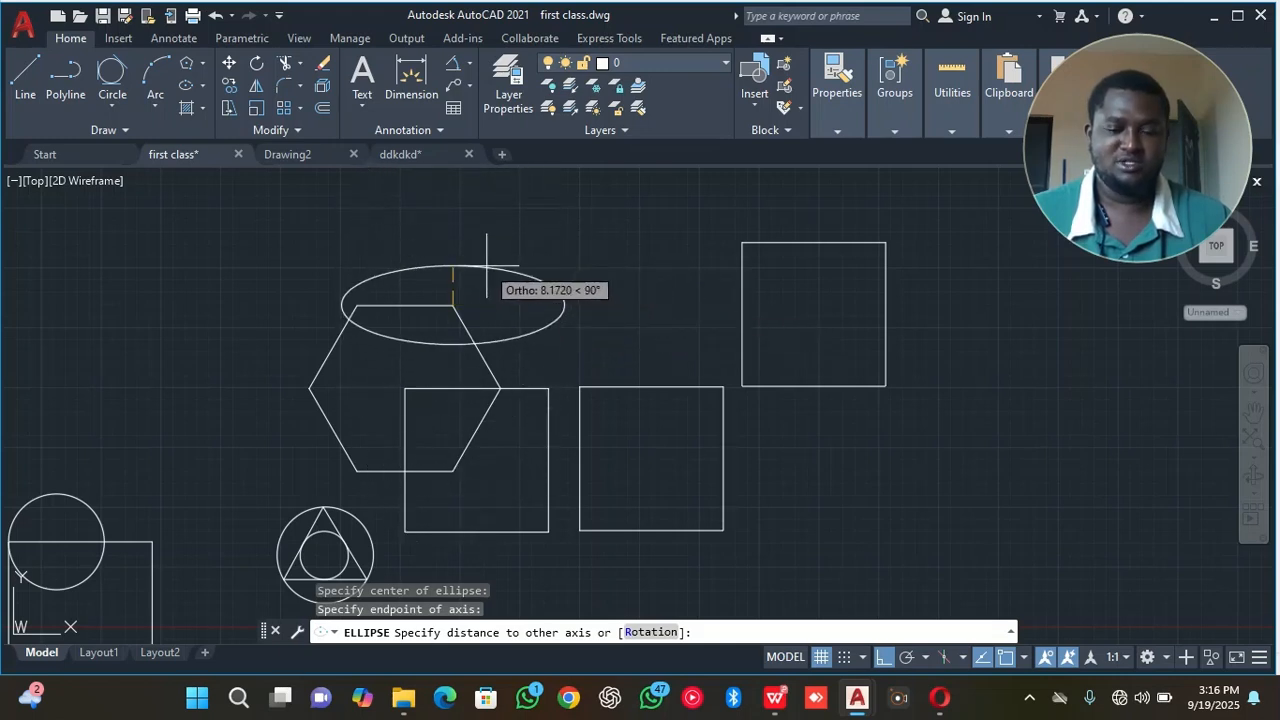
{"action": "left_click", "coordinate": [548, 280]}
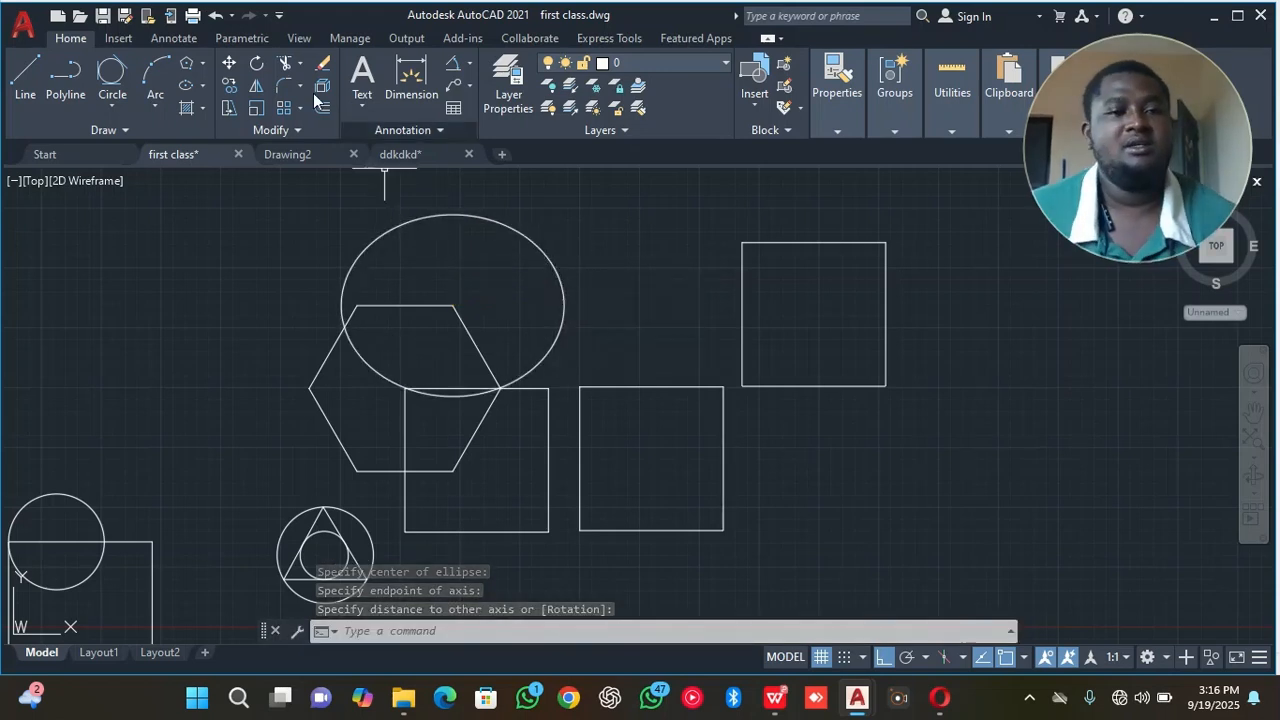
Draw a small flat horizontal ellipse by the Axis, End method between the large ellipse and the upper-right square.
{"action": "left_click", "coordinate": [203, 88]}
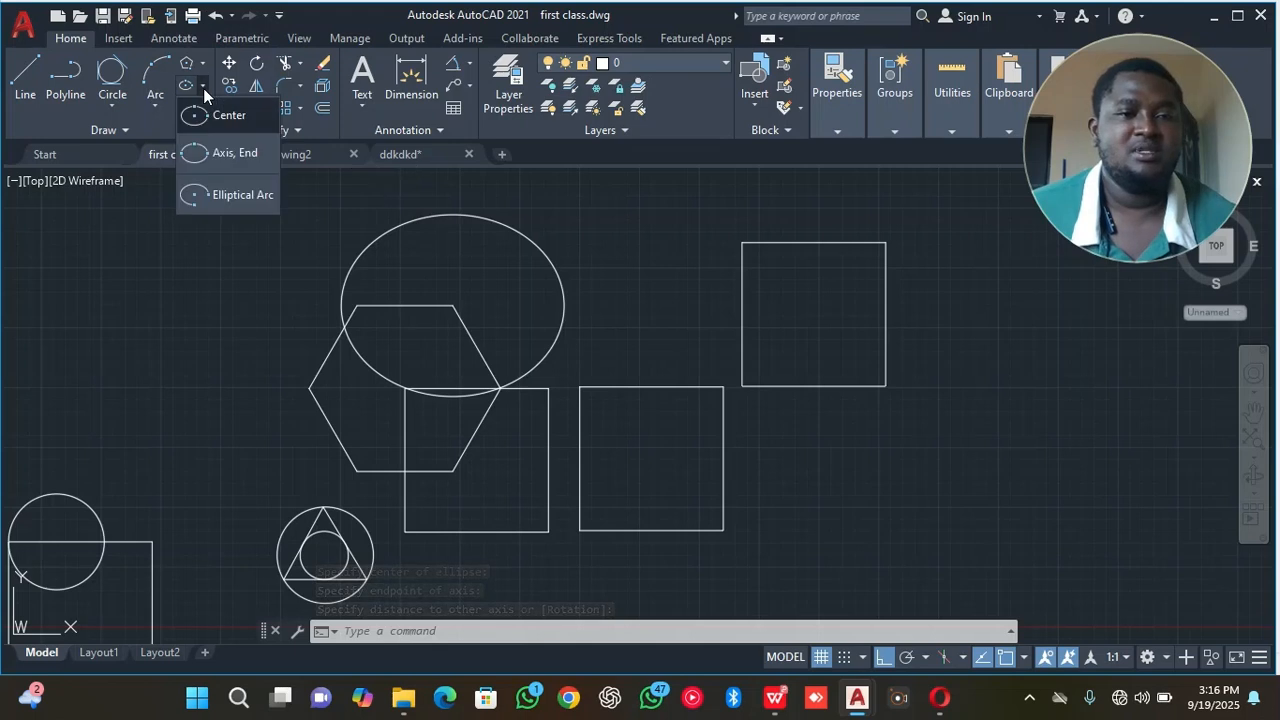
{"action": "left_click", "coordinate": [220, 156]}
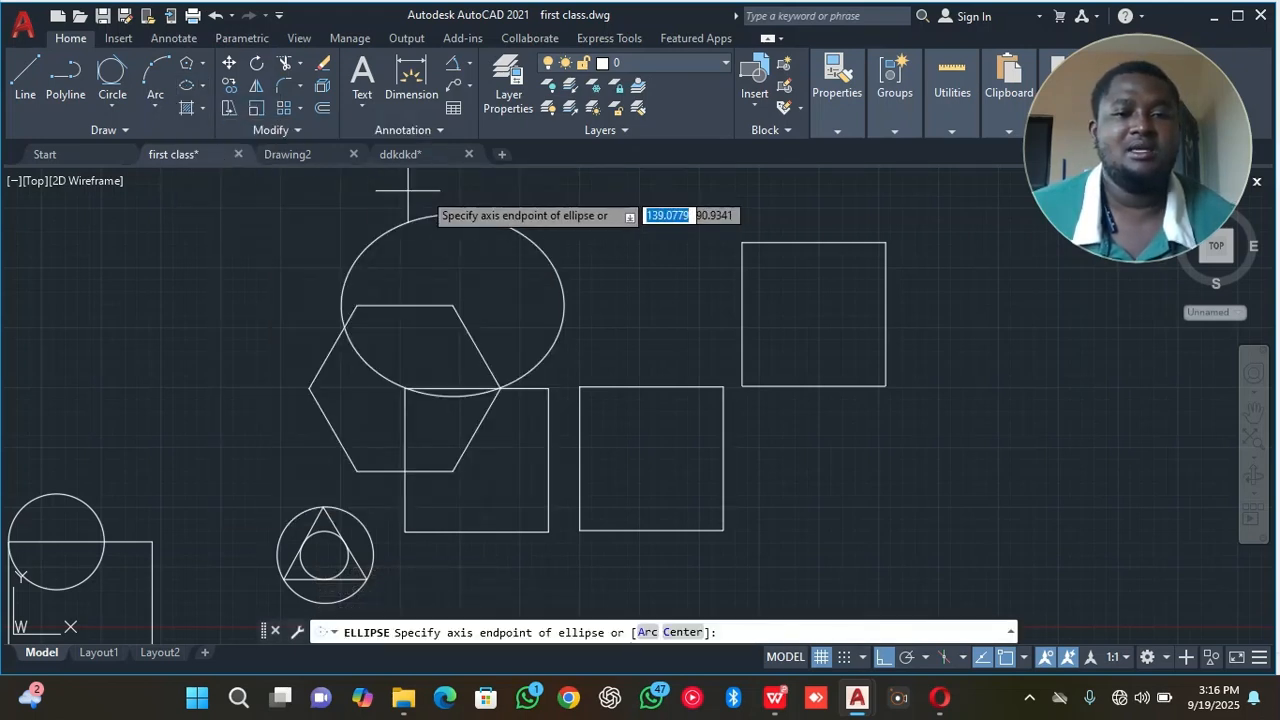
{"action": "left_click", "coordinate": [634, 270]}
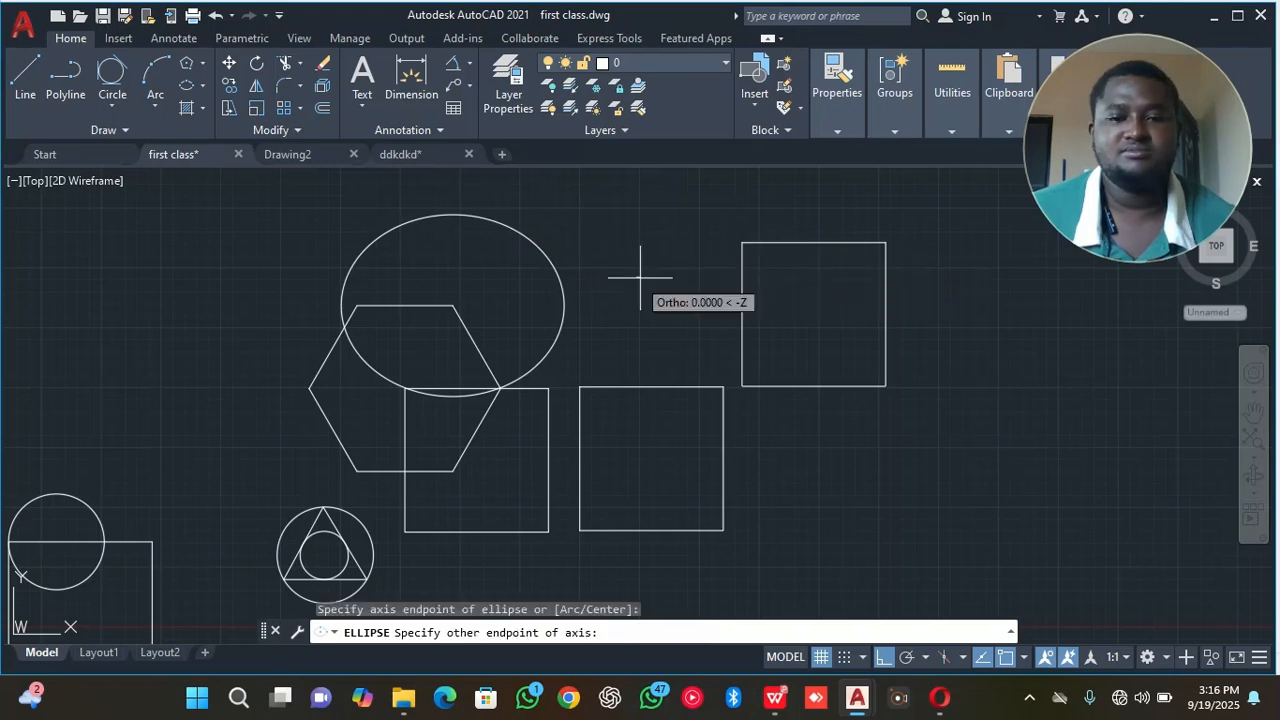
{"action": "left_click", "coordinate": [706, 274]}
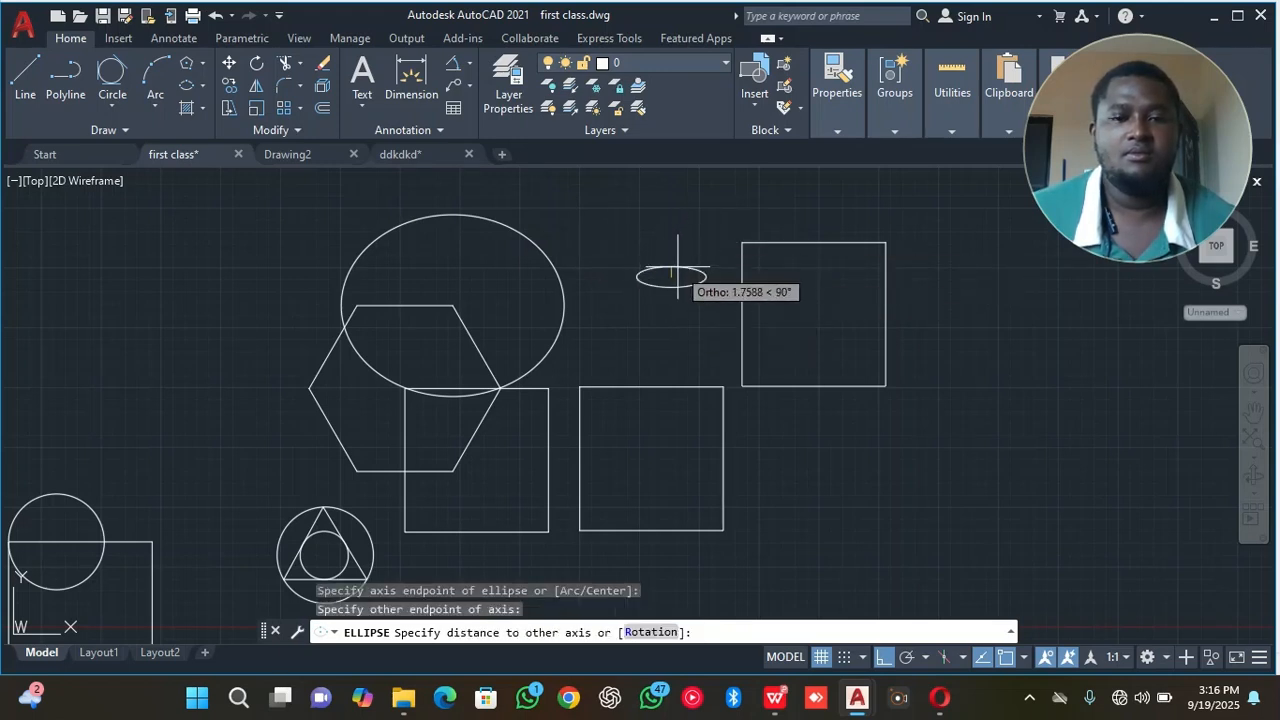
{"action": "left_click", "coordinate": [677, 268]}
{"action": "scroll", "coordinate": [680, 267], "scroll_direction": "up", "scroll_amount": 5}
{"action": "scroll", "coordinate": [683, 266], "scroll_direction": "down", "scroll_amount": 2}
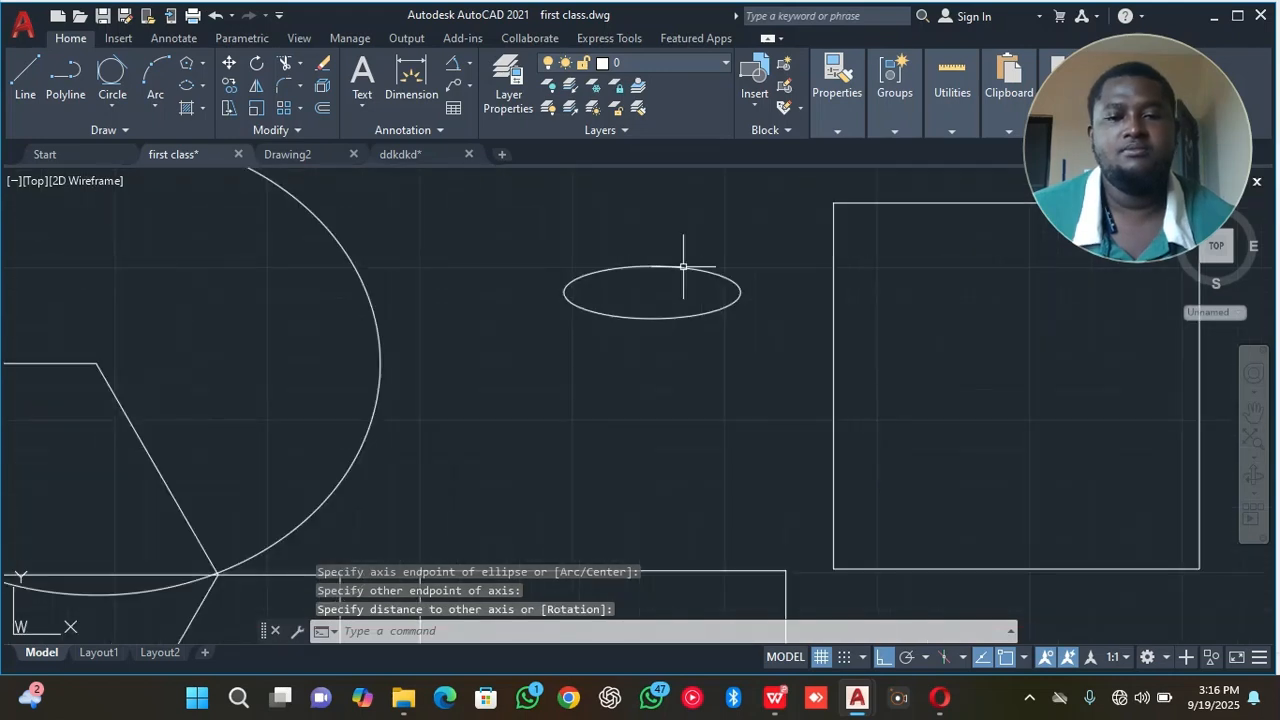
Turn off Ortho mode and draw a smaller tilted ellipse by the Axis, End method just below the flat ellipse.
{"action": "left_click", "coordinate": [201, 87]}
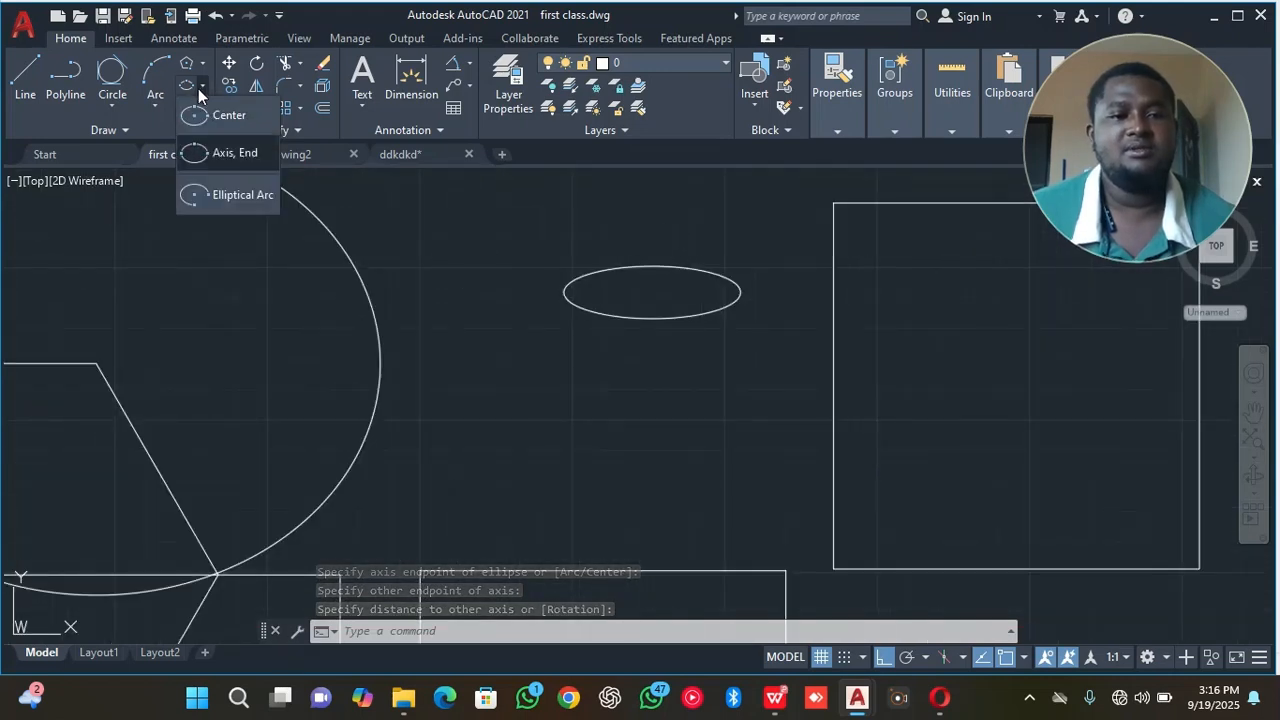
{"action": "left_click", "coordinate": [222, 153]}
{"action": "left_click", "coordinate": [884, 657]}
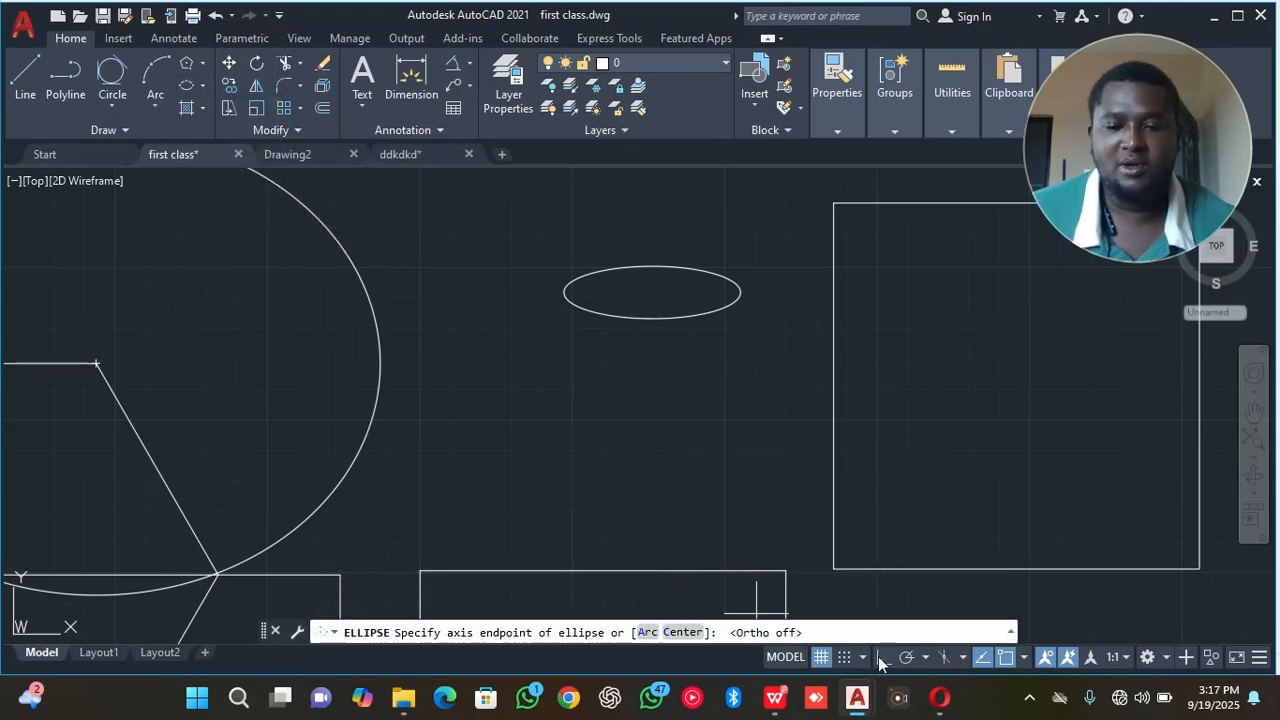
{"action": "left_click", "coordinate": [593, 421]}
{"action": "left_click", "coordinate": [675, 381]}
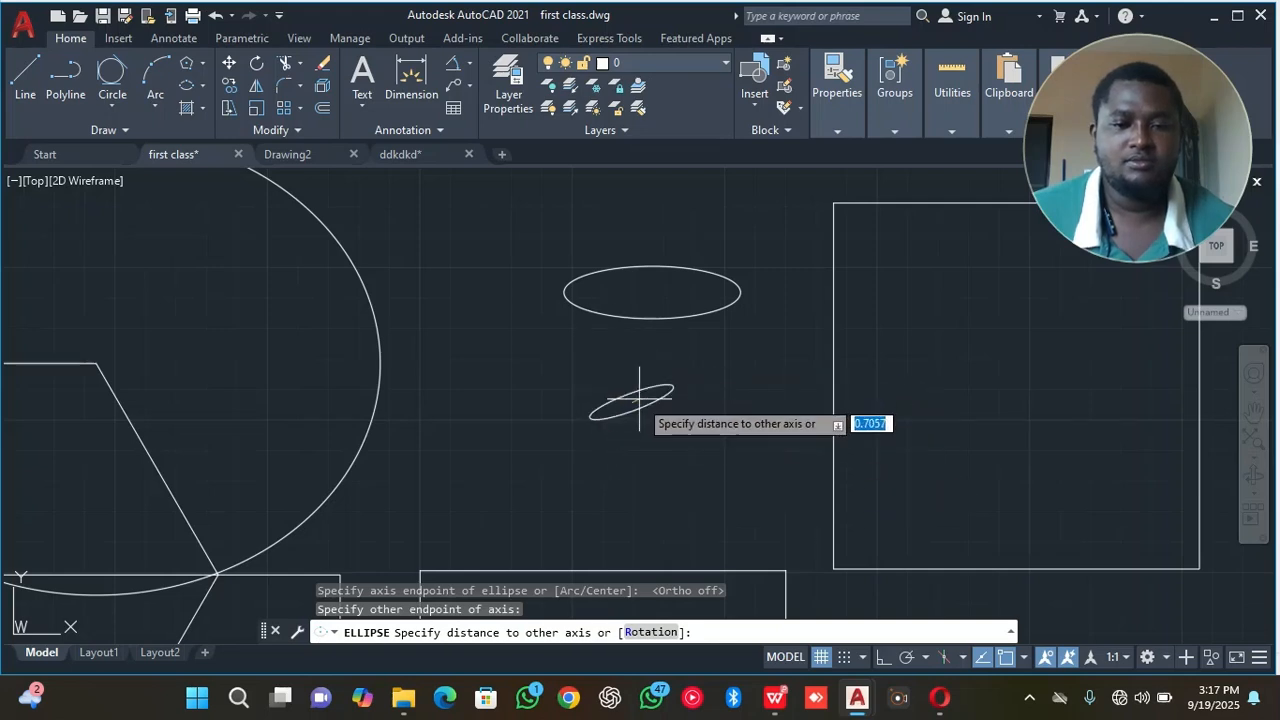
{"action": "left_click", "coordinate": [631, 382]}
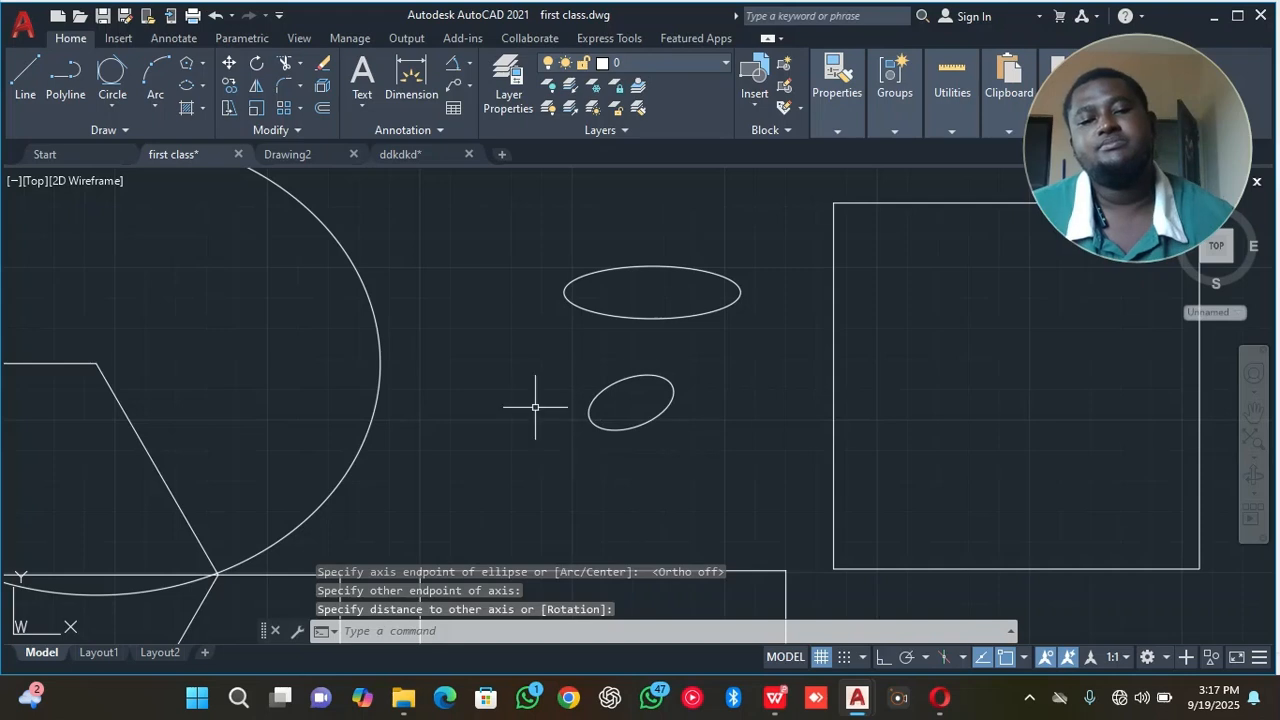
Draw a tilted elliptical arc just left of the flat ellipse, leaving it open at the lower right.
{"action": "left_click", "coordinate": [202, 84]}
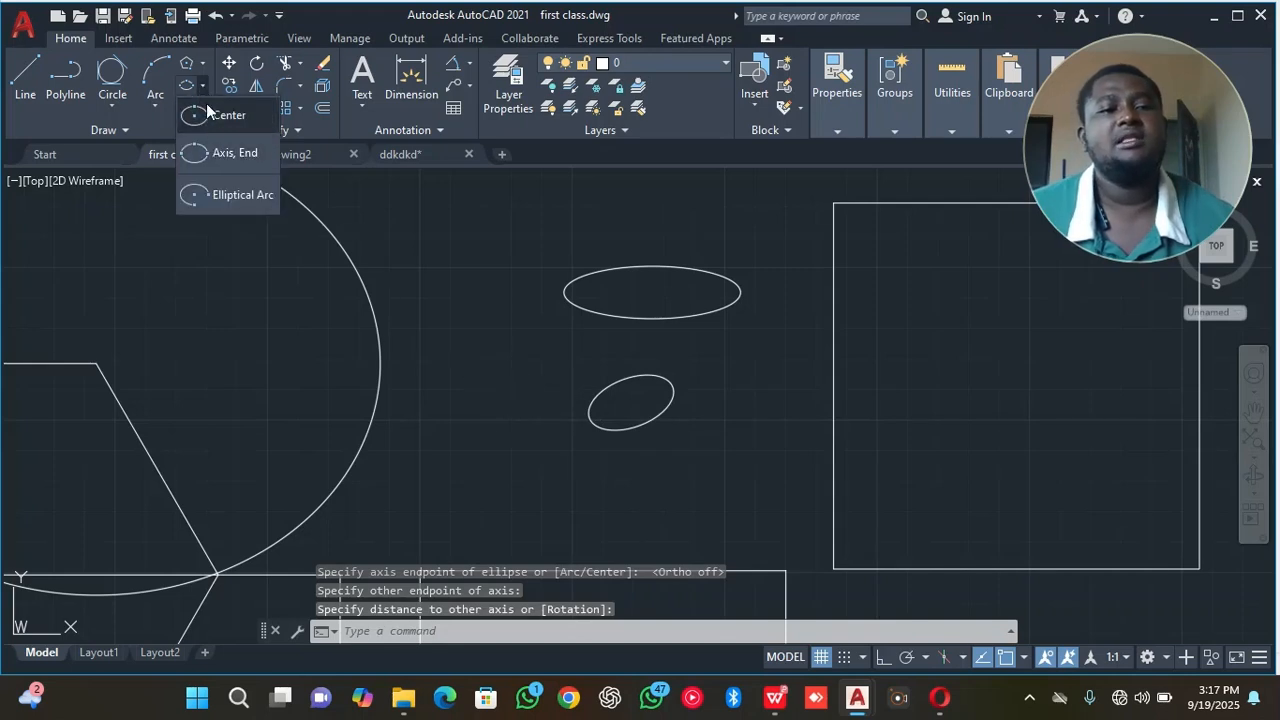
{"action": "left_click", "coordinate": [246, 198]}
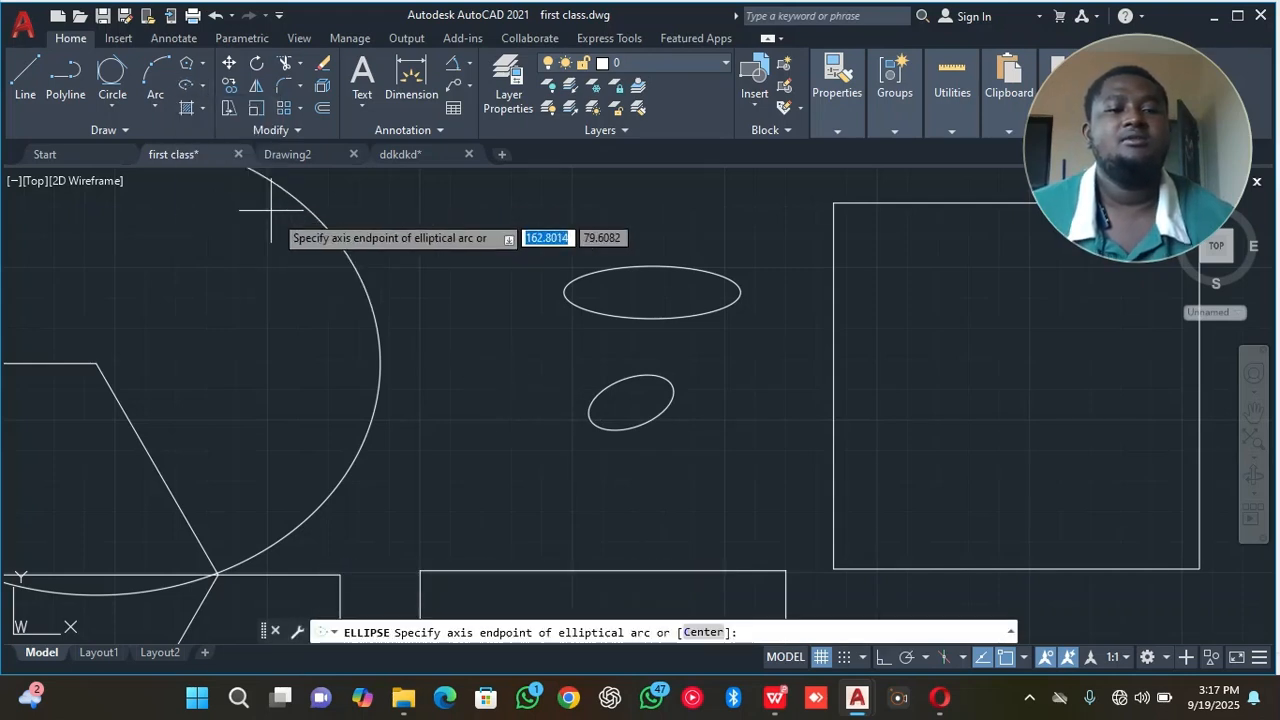
{"action": "left_click", "coordinate": [471, 307]}
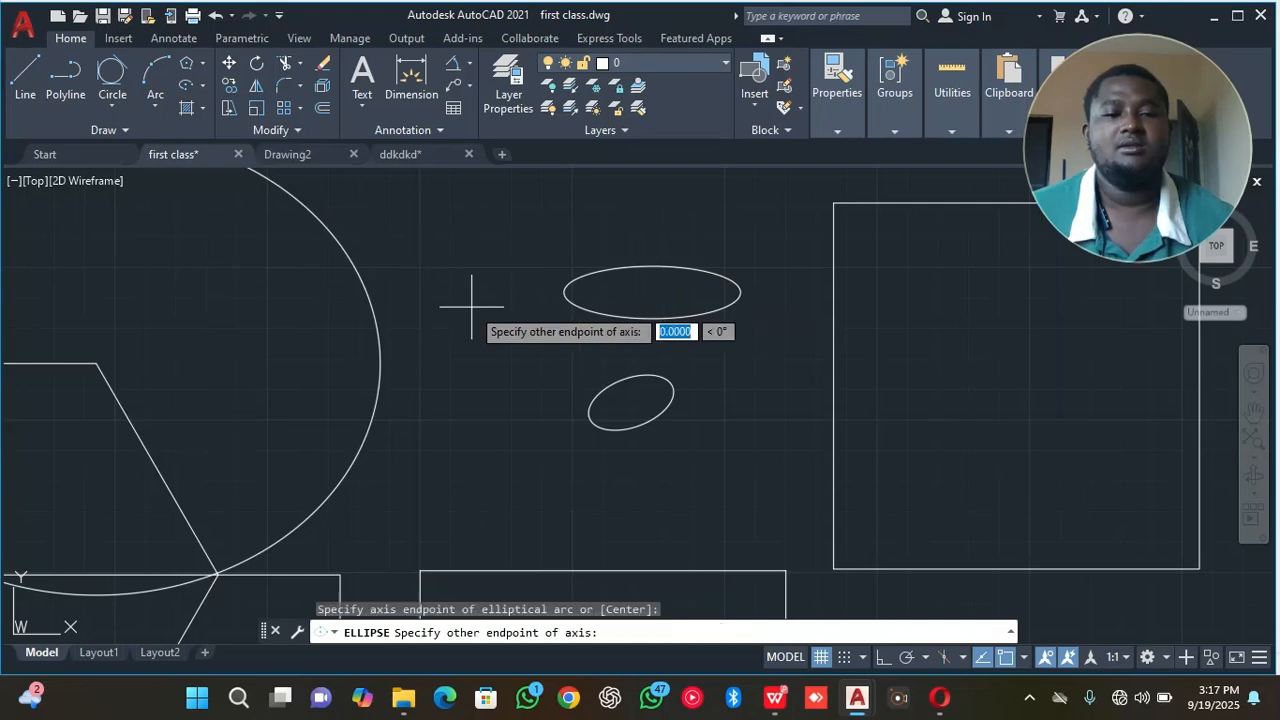
{"action": "left_click", "coordinate": [512, 350]}
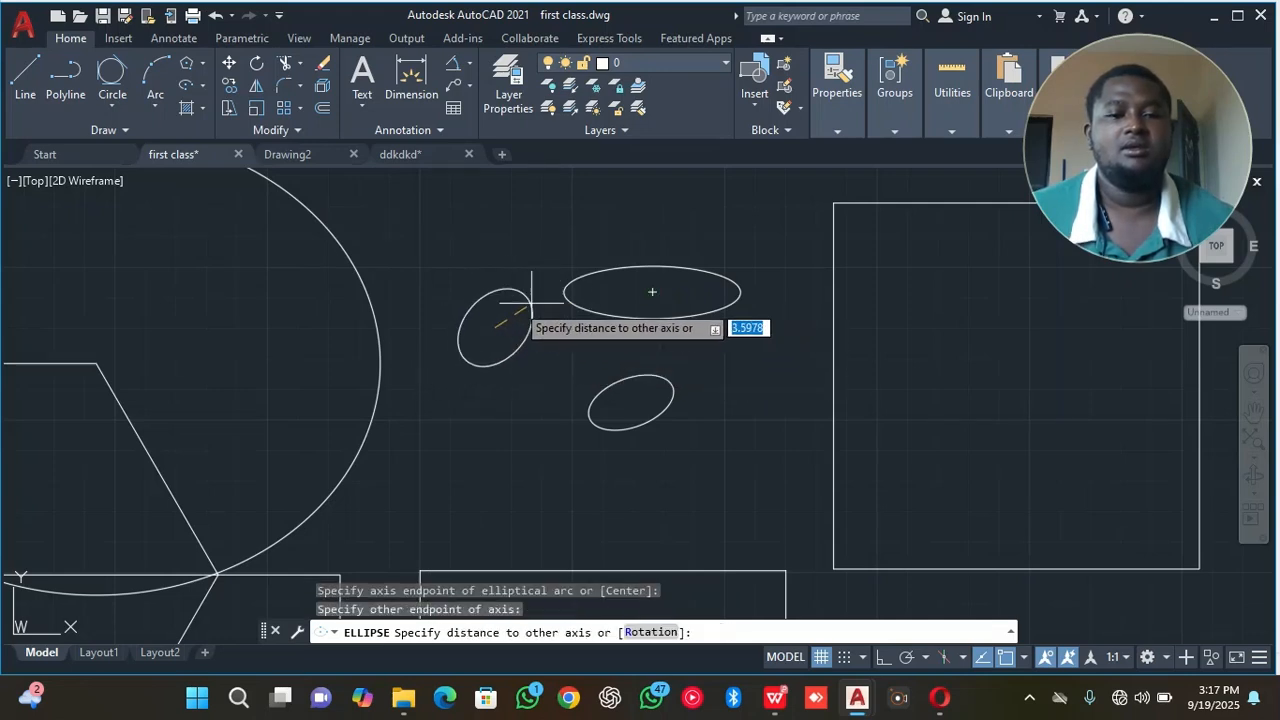
{"action": "left_click", "coordinate": [508, 345]}
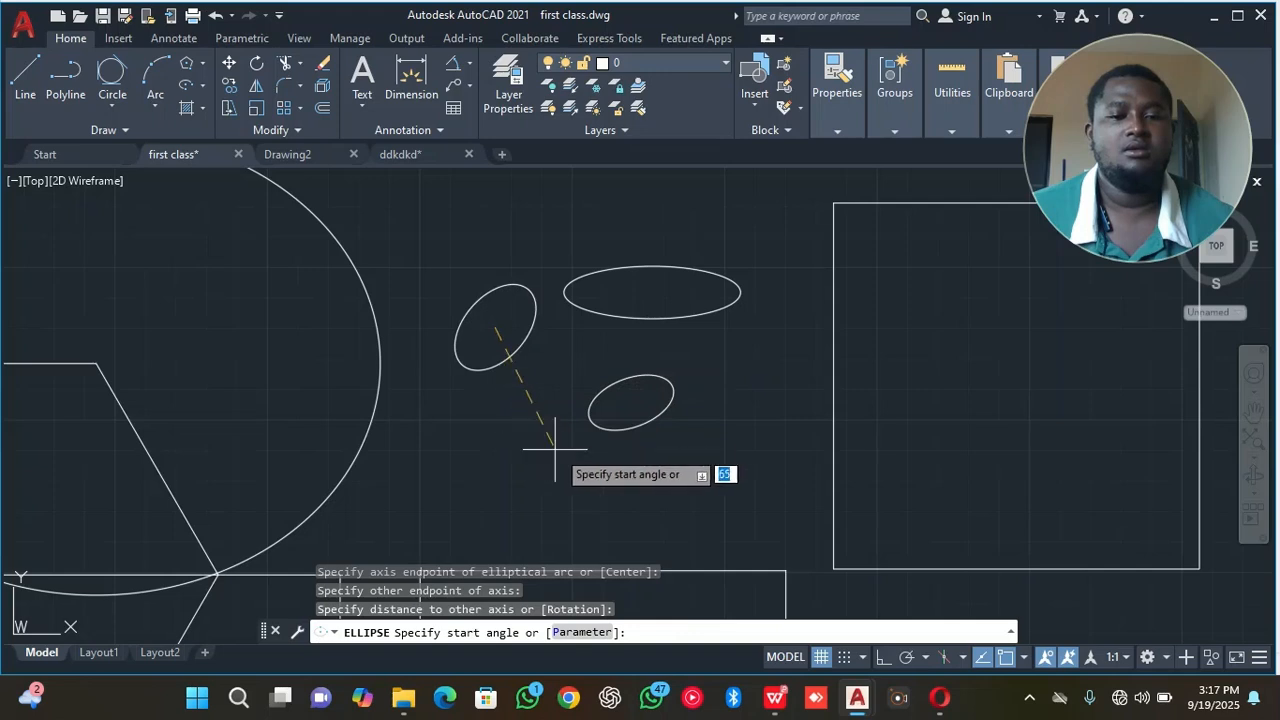
{"action": "left_click", "coordinate": [640, 362]}
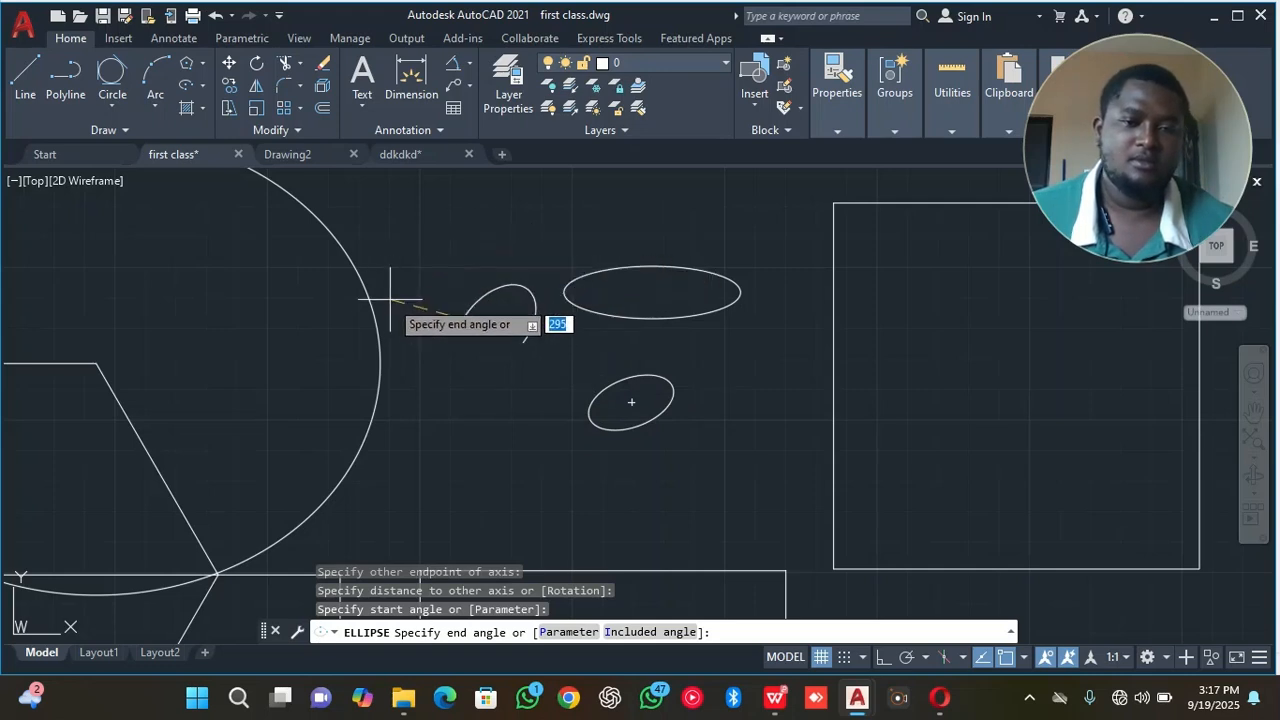
{"action": "left_click", "coordinate": [430, 425]}
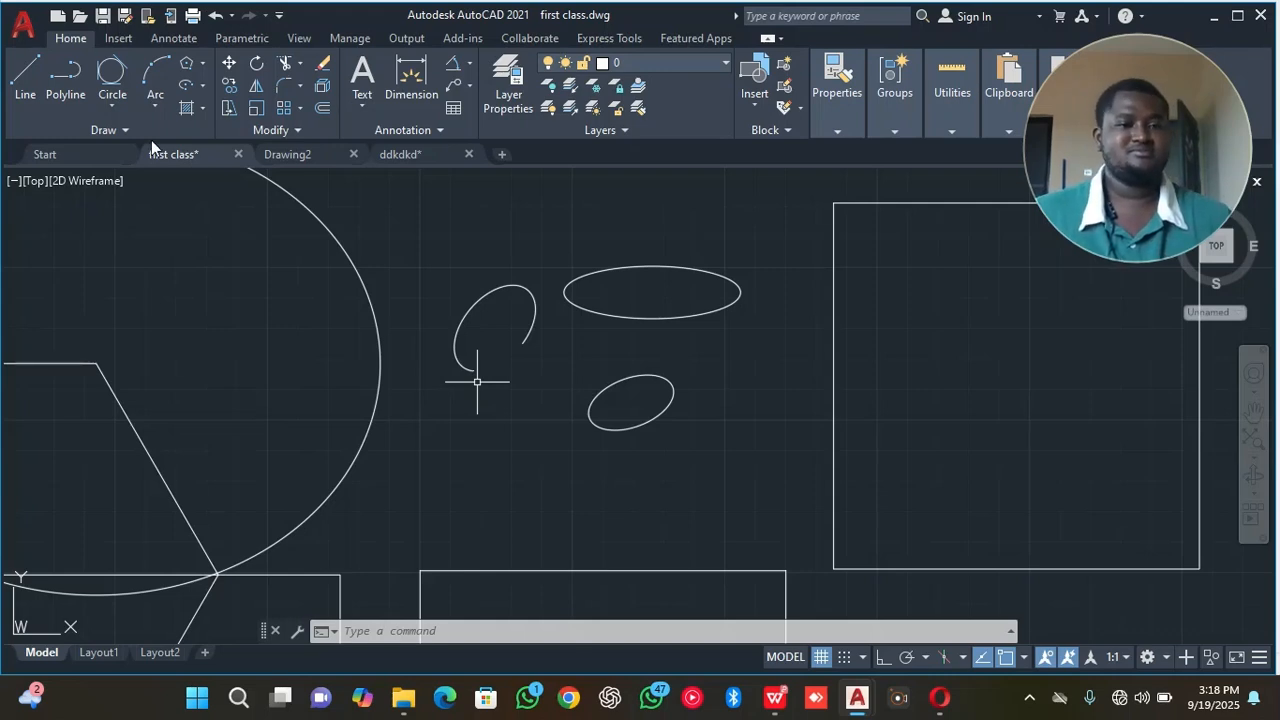
Hatch the inside of the flat horizontal ellipse with the AR-CONC pattern, end the command and select the finished hatch.
{"action": "left_click", "coordinate": [205, 111]}
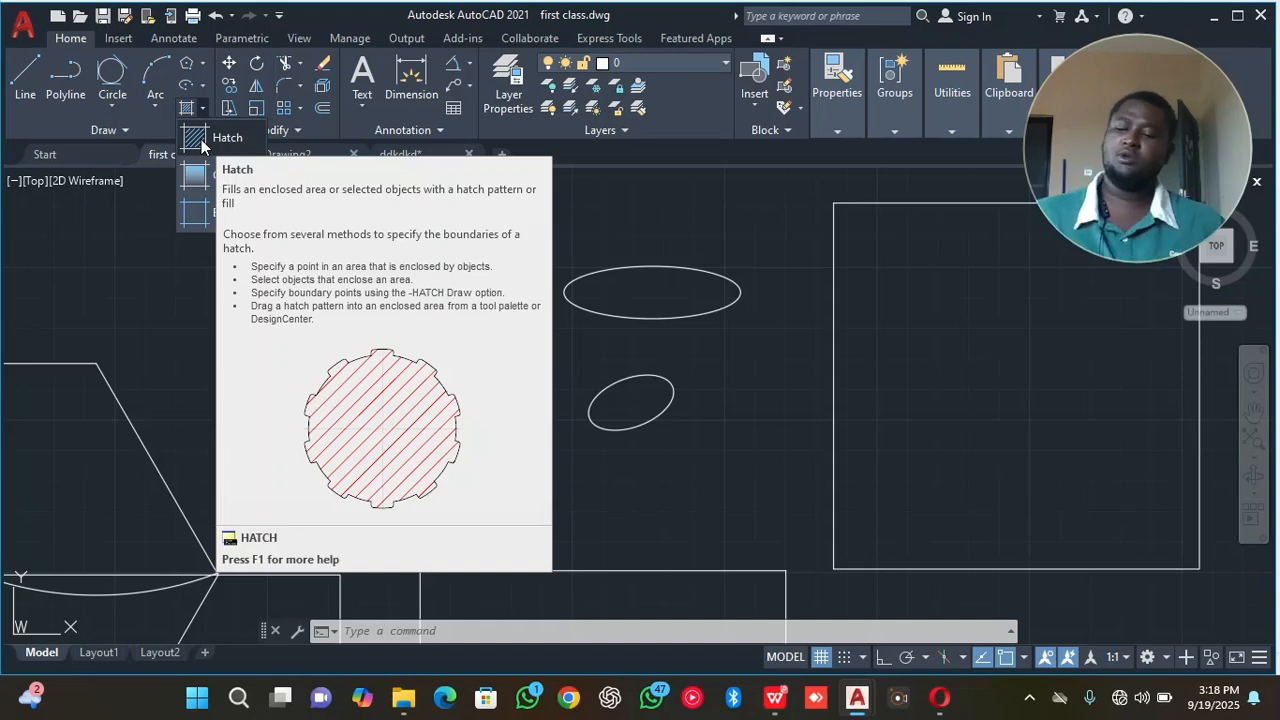
{"action": "key", "text": "Escape"}
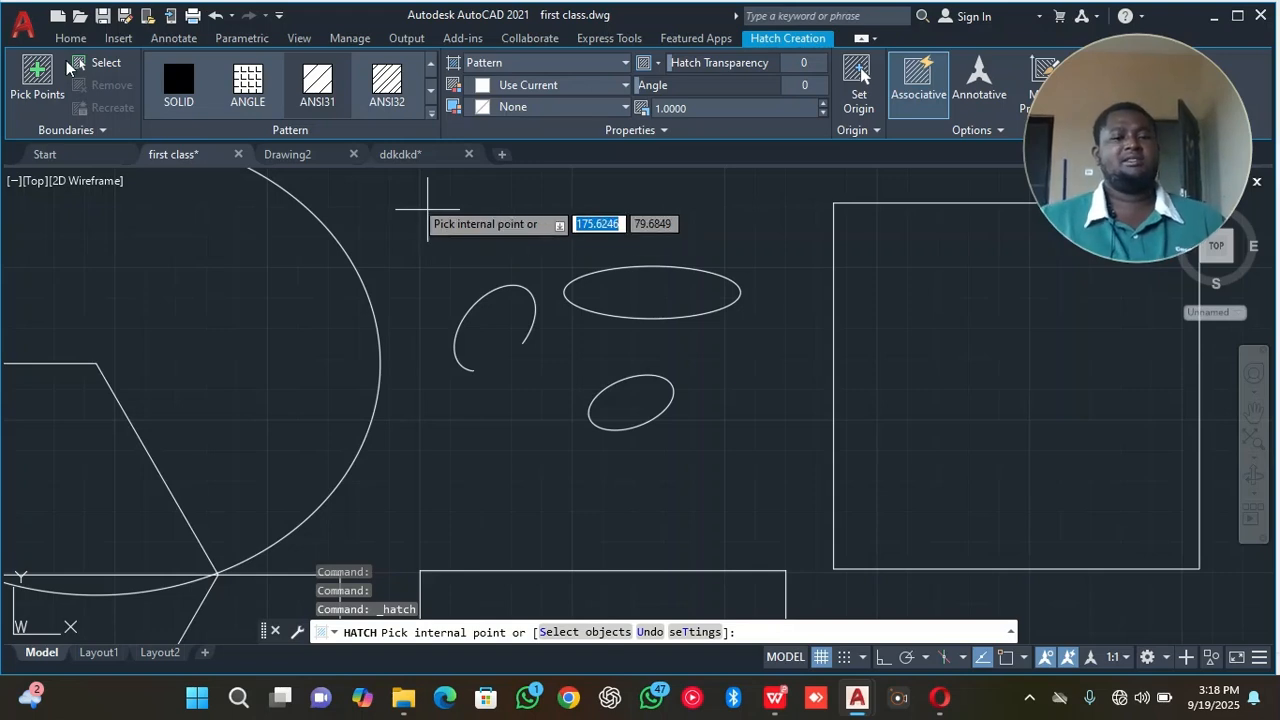
{"action": "left_click", "coordinate": [431, 114]}
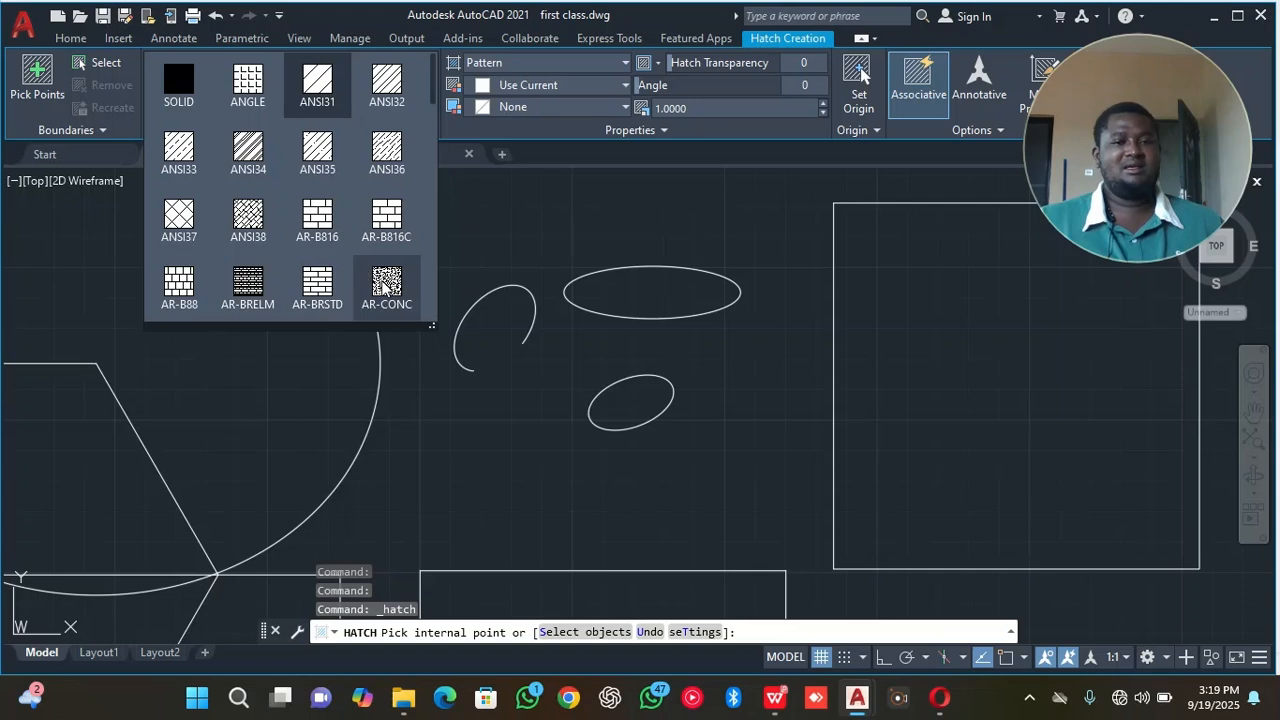
{"action": "left_click", "coordinate": [388, 289]}
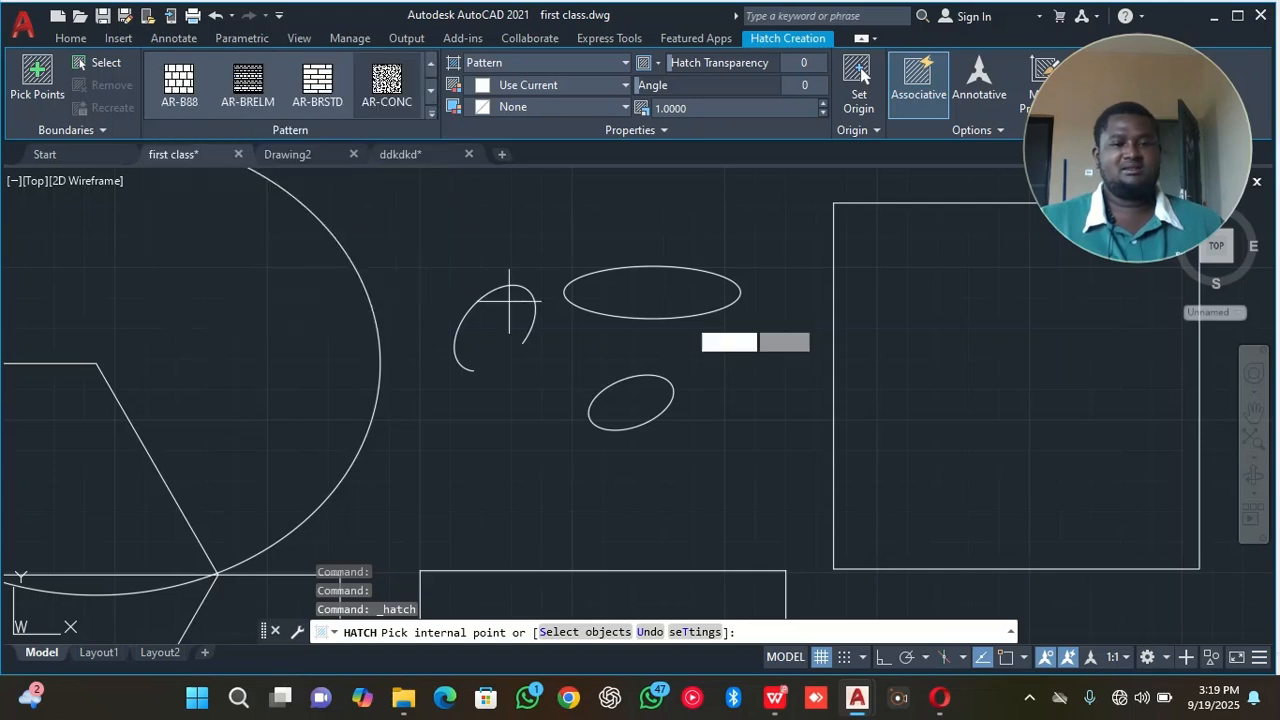
{"action": "scroll", "coordinate": [630, 290], "scroll_direction": "up", "scroll_amount": 8}
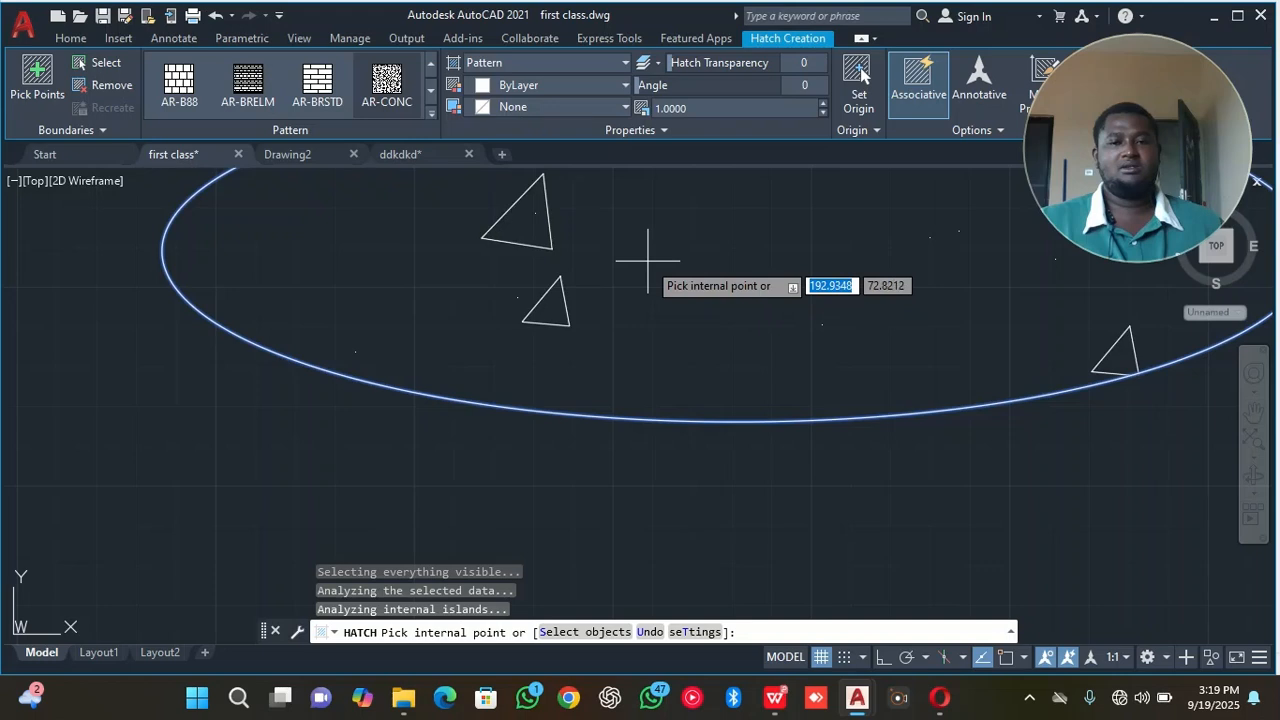
{"action": "left_click", "coordinate": [650, 262]}
{"action": "scroll", "coordinate": [717, 273], "scroll_direction": "down", "scroll_amount": 4}
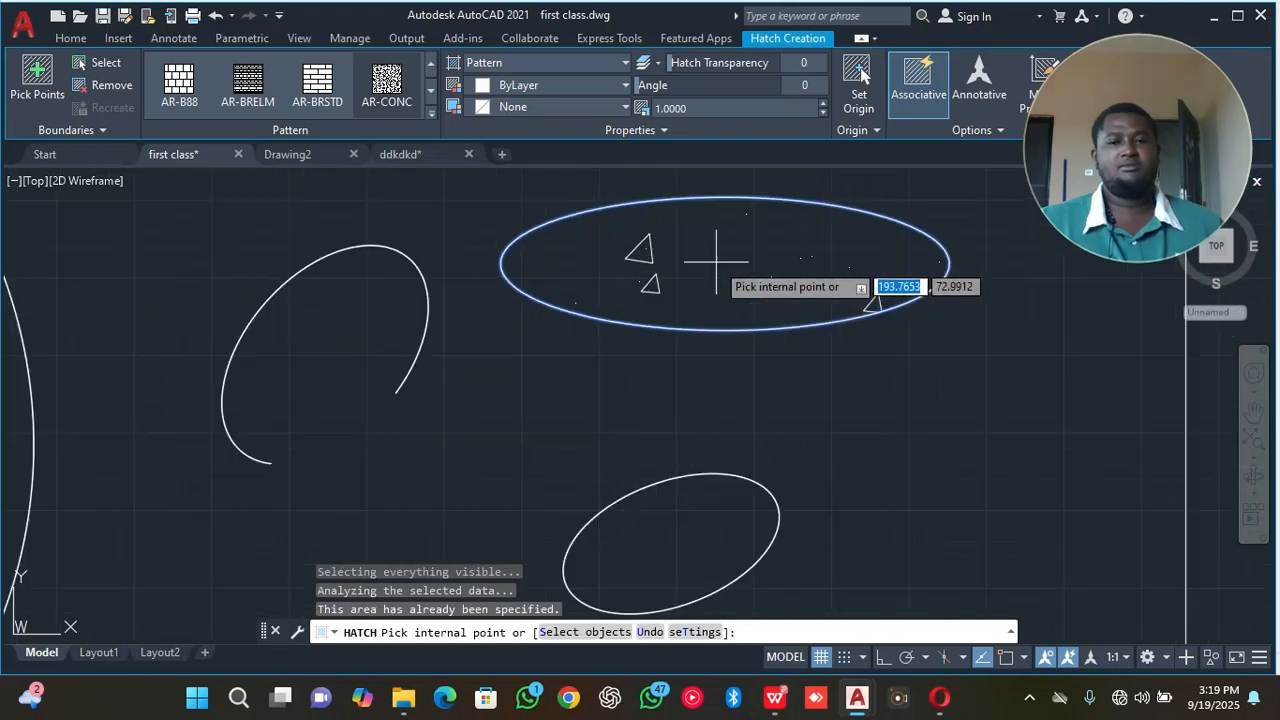
{"action": "scroll", "coordinate": [695, 268], "scroll_direction": "up", "scroll_amount": 3}
{"action": "right_click", "coordinate": [694, 272]}
{"action": "left_click", "coordinate": [724, 287]}
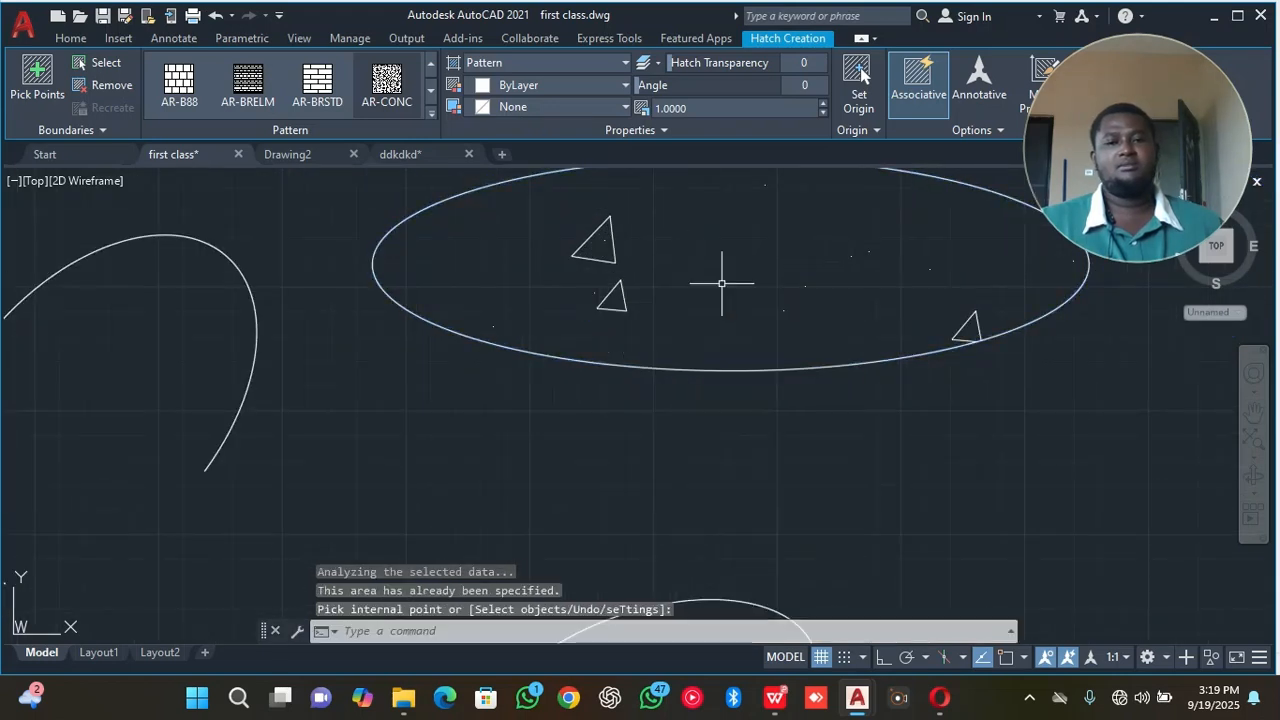
{"action": "left_click", "coordinate": [594, 246]}
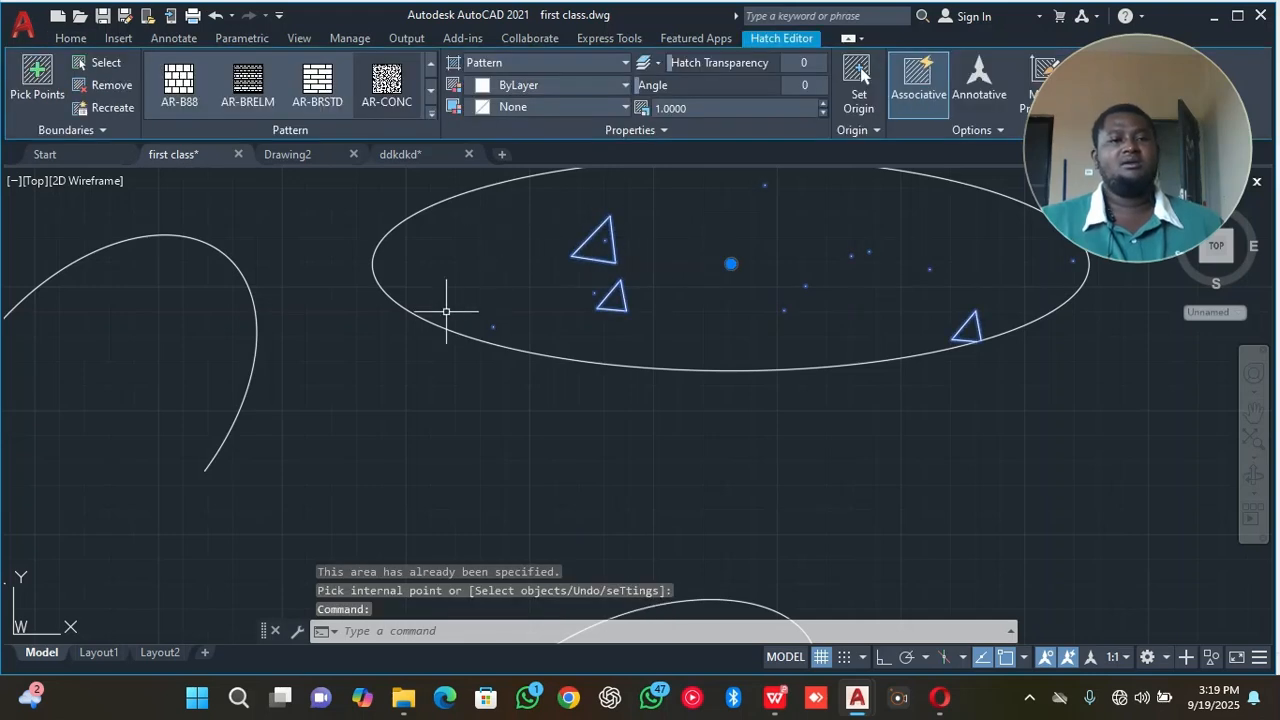
{"action": "scroll", "coordinate": [443, 309], "scroll_direction": "down", "scroll_amount": 2}
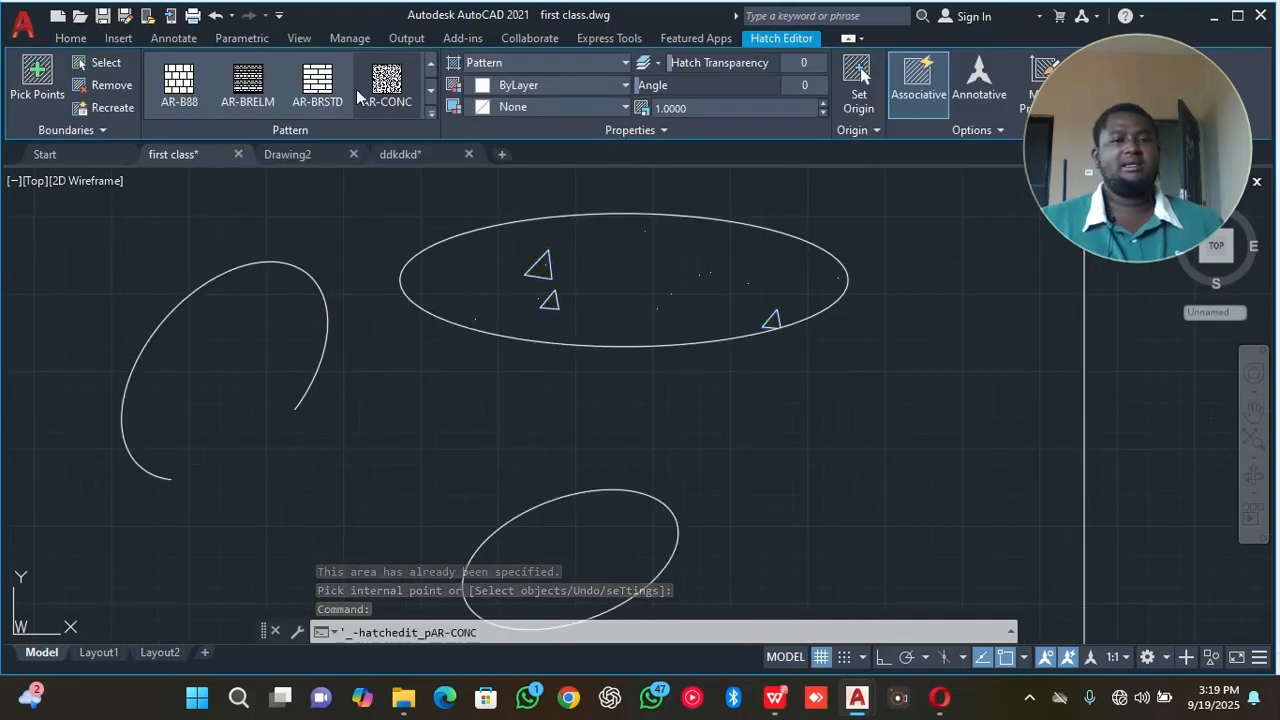
Hatch the inside of the small tilted ellipse below the flat ellipse with the AR-BRSTD brick pattern.
{"action": "left_click", "coordinate": [68, 40]}
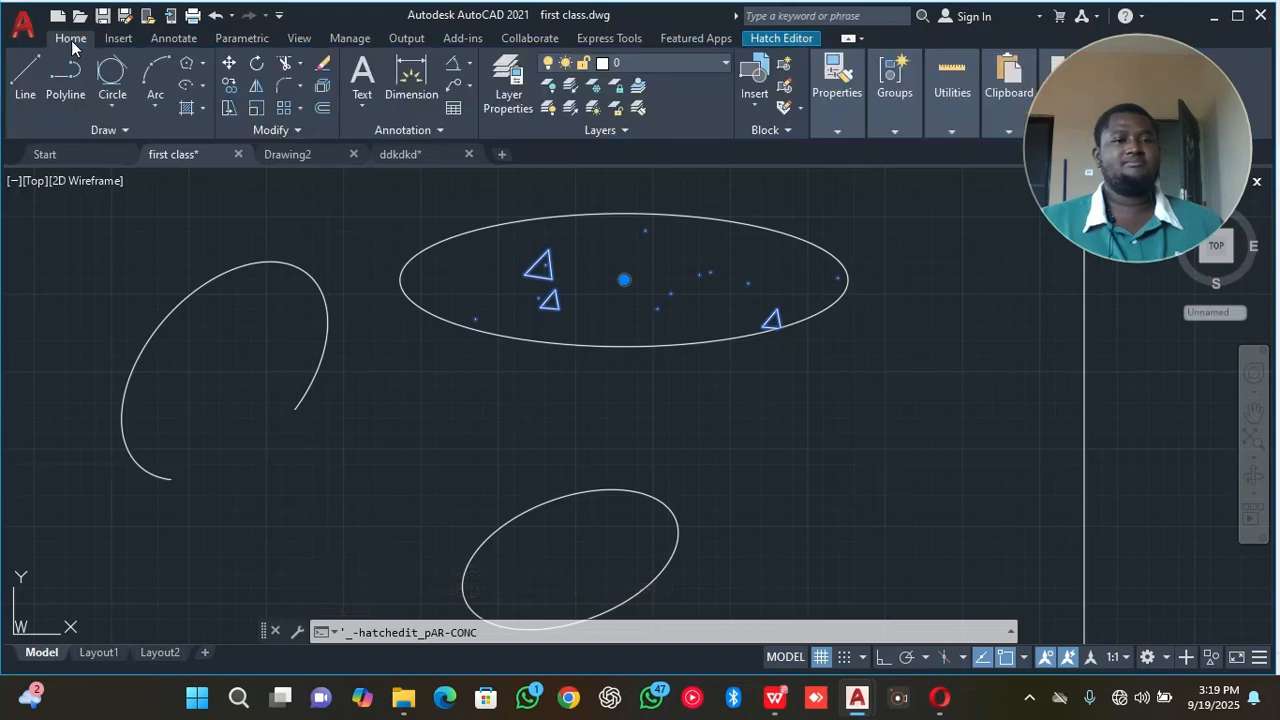
{"action": "left_click", "coordinate": [202, 108]}
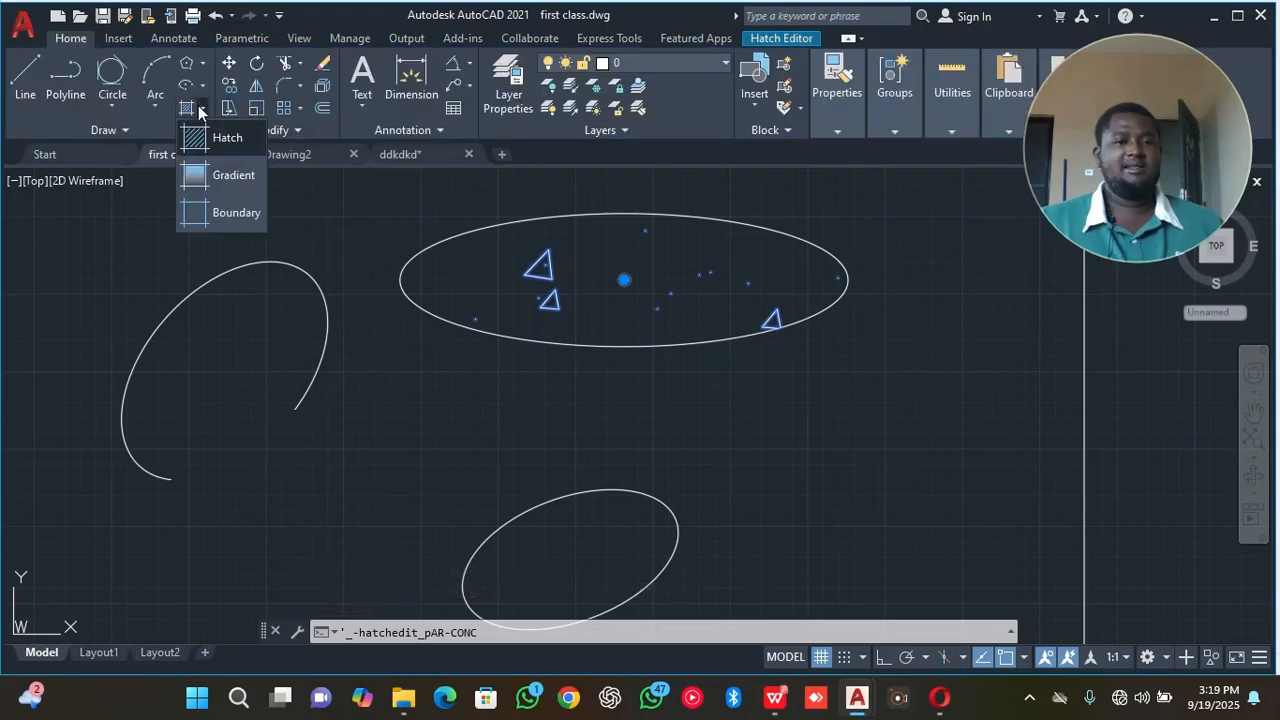
{"action": "left_click", "coordinate": [198, 137]}
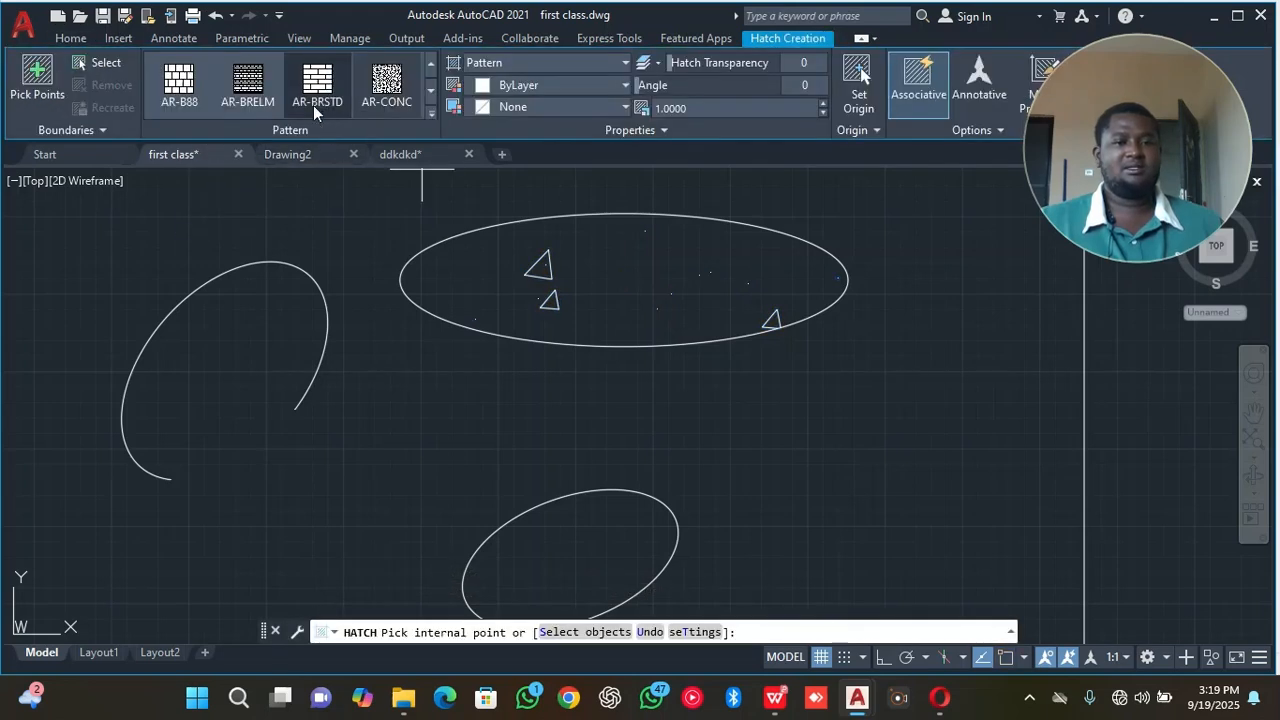
{"action": "left_click", "coordinate": [308, 98]}
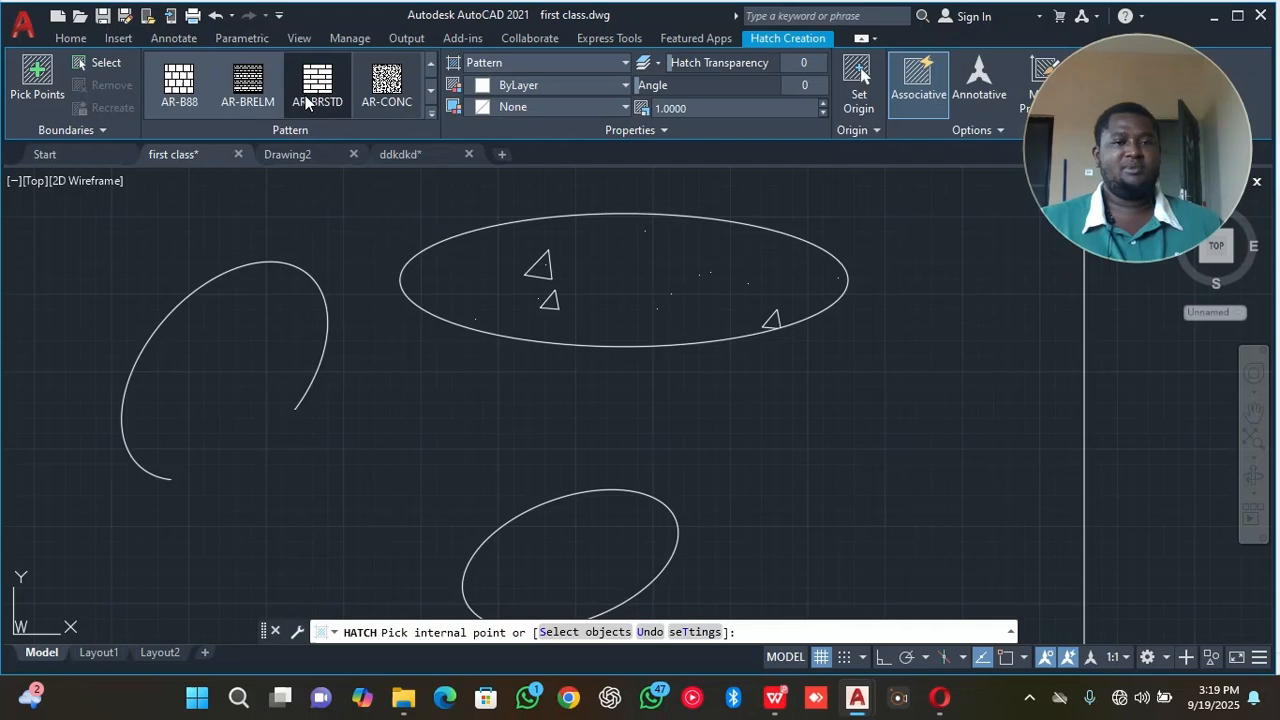
{"action": "left_click", "coordinate": [522, 533]}
{"action": "scroll", "coordinate": [562, 518], "scroll_direction": "up", "scroll_amount": 2}
{"action": "scroll", "coordinate": [557, 518], "scroll_direction": "down", "scroll_amount": 2}
{"action": "middle_click_drag", "start_coordinate": [541, 510], "coordinate": [494, 409]}
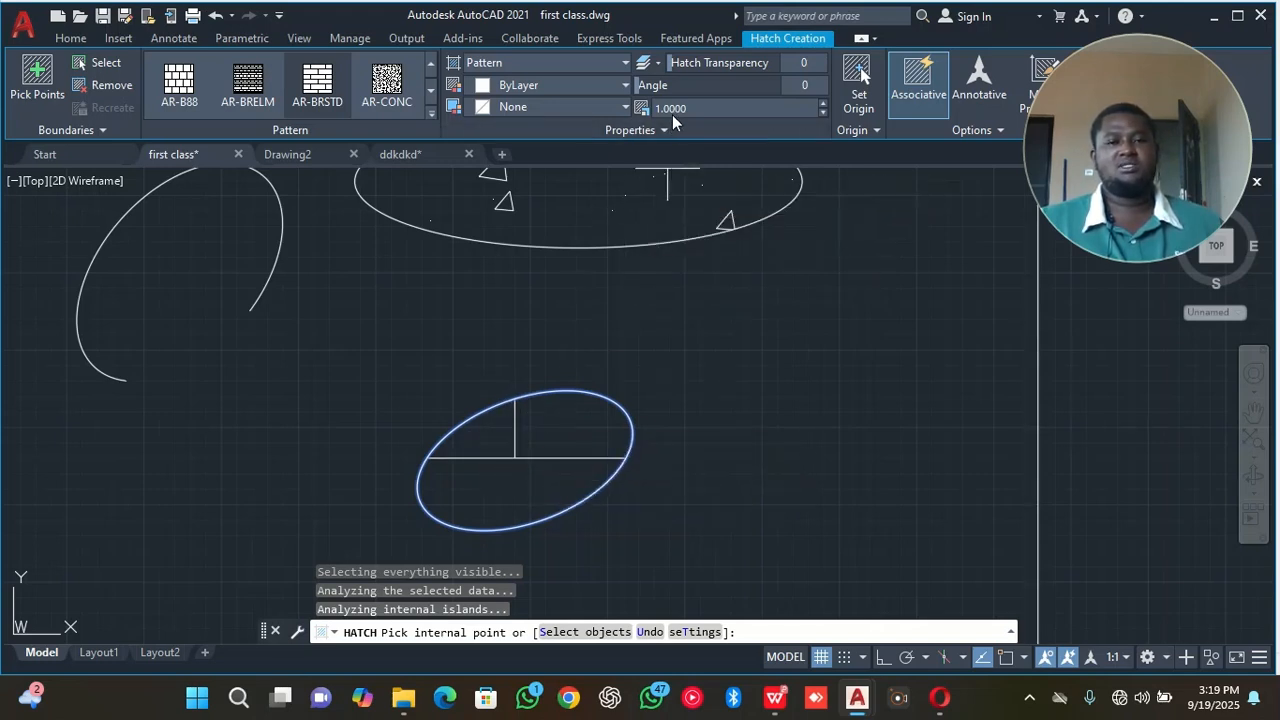
Reduce the brick hatch's pattern scale to 0.1100 and finish the hatch.
{"action": "left_click", "coordinate": [823, 113]}
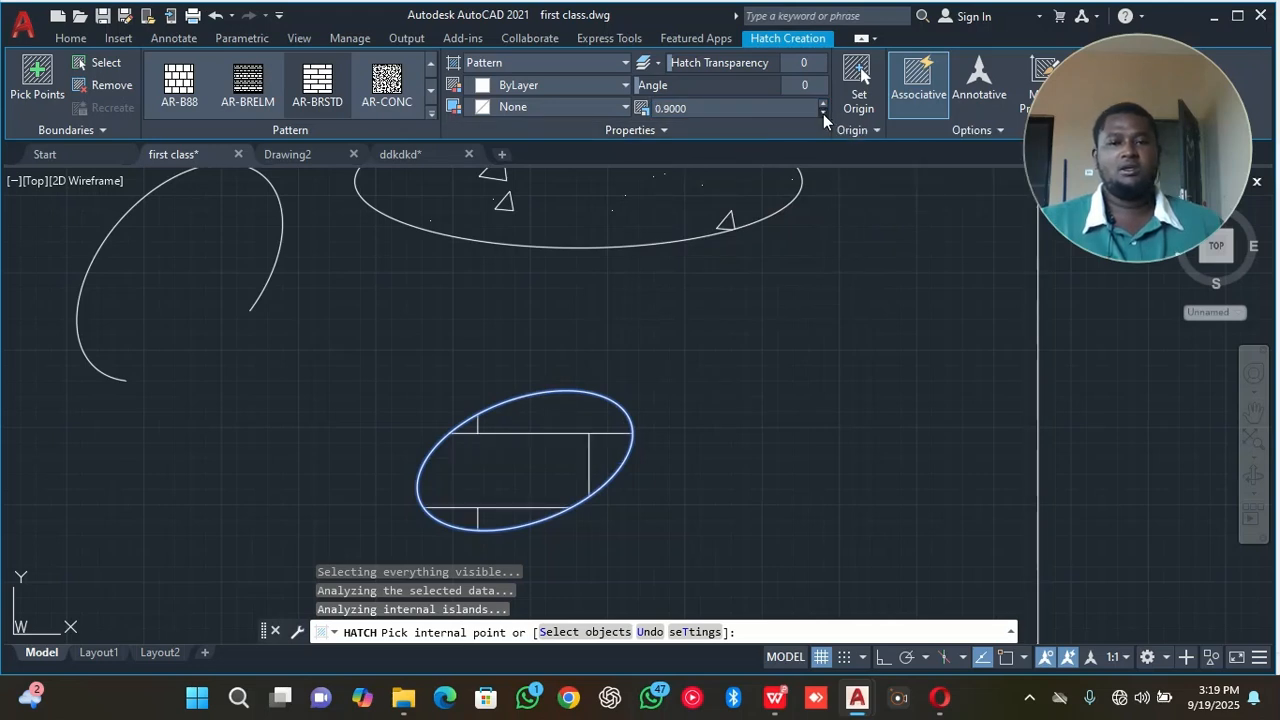
{"action": "left_click", "coordinate": [823, 111]}
{"action": "left_click", "coordinate": [823, 111]}
{"action": "left_click", "coordinate": [823, 111]}
{"action": "left_click", "coordinate": [823, 111]}
{"action": "left_click", "coordinate": [823, 111]}
{"action": "left_click", "coordinate": [826, 111]}
{"action": "left_click", "coordinate": [826, 111]}
{"action": "left_click", "coordinate": [826, 112]}
{"action": "left_click", "coordinate": [826, 113]}
{"action": "left_click", "coordinate": [825, 113]}
{"action": "left_click", "coordinate": [825, 113]}
{"action": "left_click", "coordinate": [825, 113]}
{"action": "left_click", "coordinate": [825, 113]}
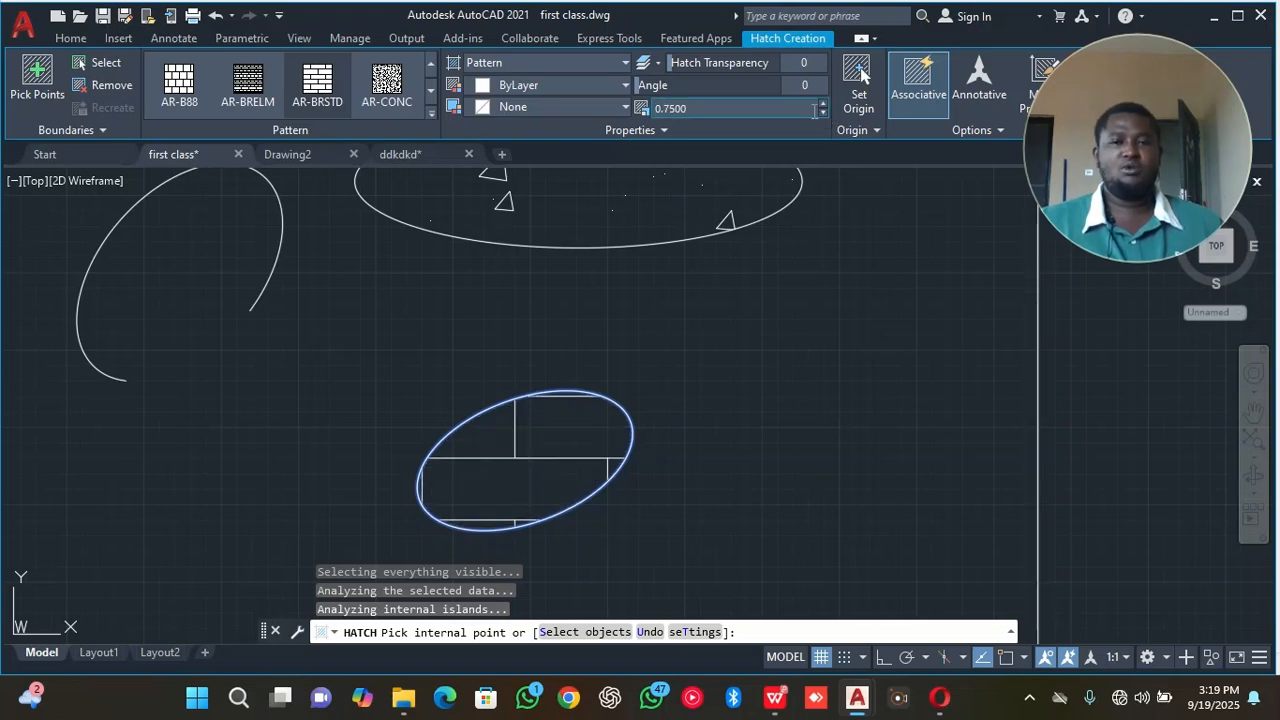
{"action": "left_click", "coordinate": [824, 113]}
{"action": "left_click", "coordinate": [824, 113]}
{"action": "left_click", "coordinate": [824, 113]}
{"action": "left_click", "coordinate": [824, 113]}
{"action": "left_click", "coordinate": [824, 113]}
{"action": "left_click", "coordinate": [824, 113]}
{"action": "left_click", "coordinate": [824, 113]}
{"action": "left_click", "coordinate": [824, 113]}
{"action": "left_click", "coordinate": [824, 113]}
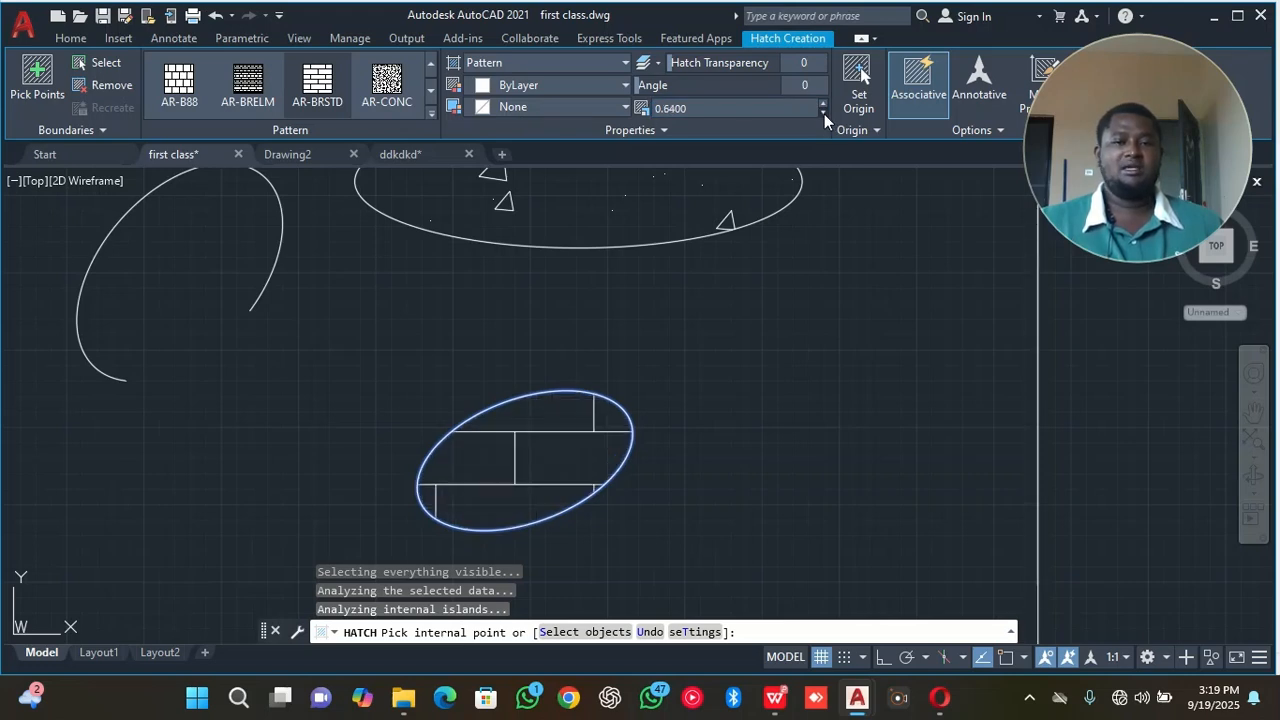
{"action": "left_click", "coordinate": [823, 113]}
{"action": "left_click", "coordinate": [823, 113]}
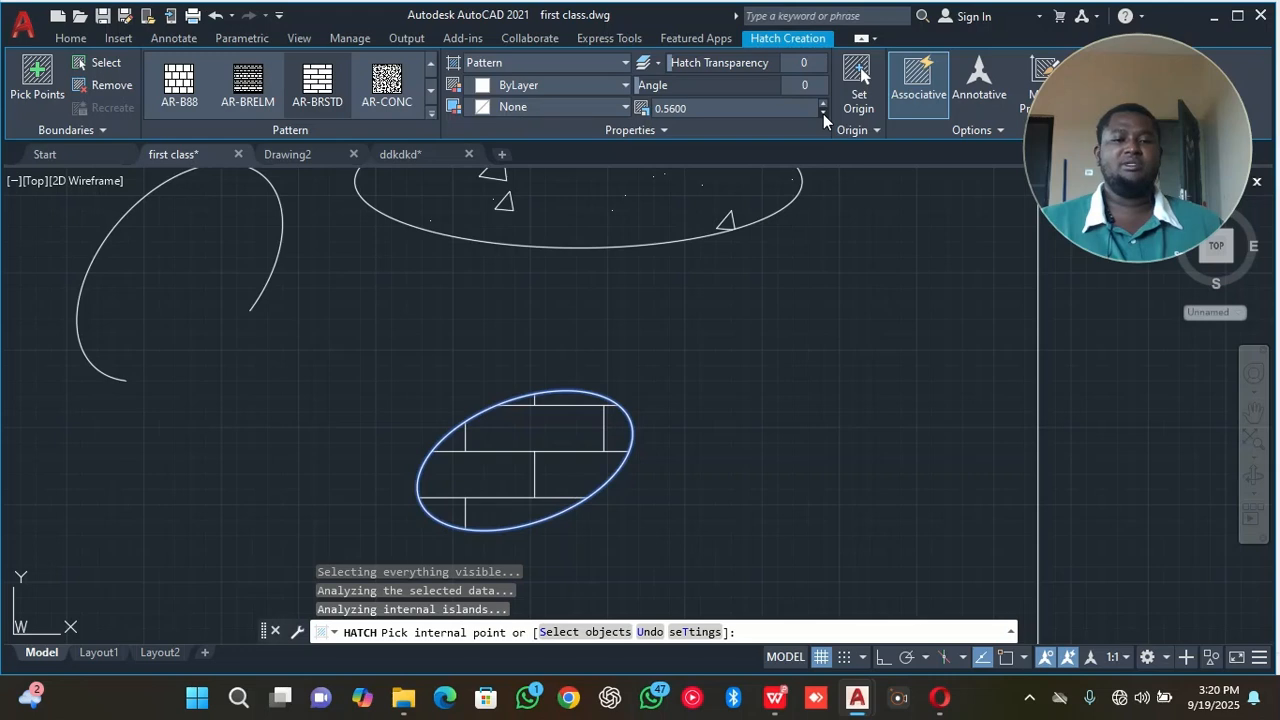
{"action": "left_click", "coordinate": [823, 113]}
{"action": "left_click", "coordinate": [823, 113]}
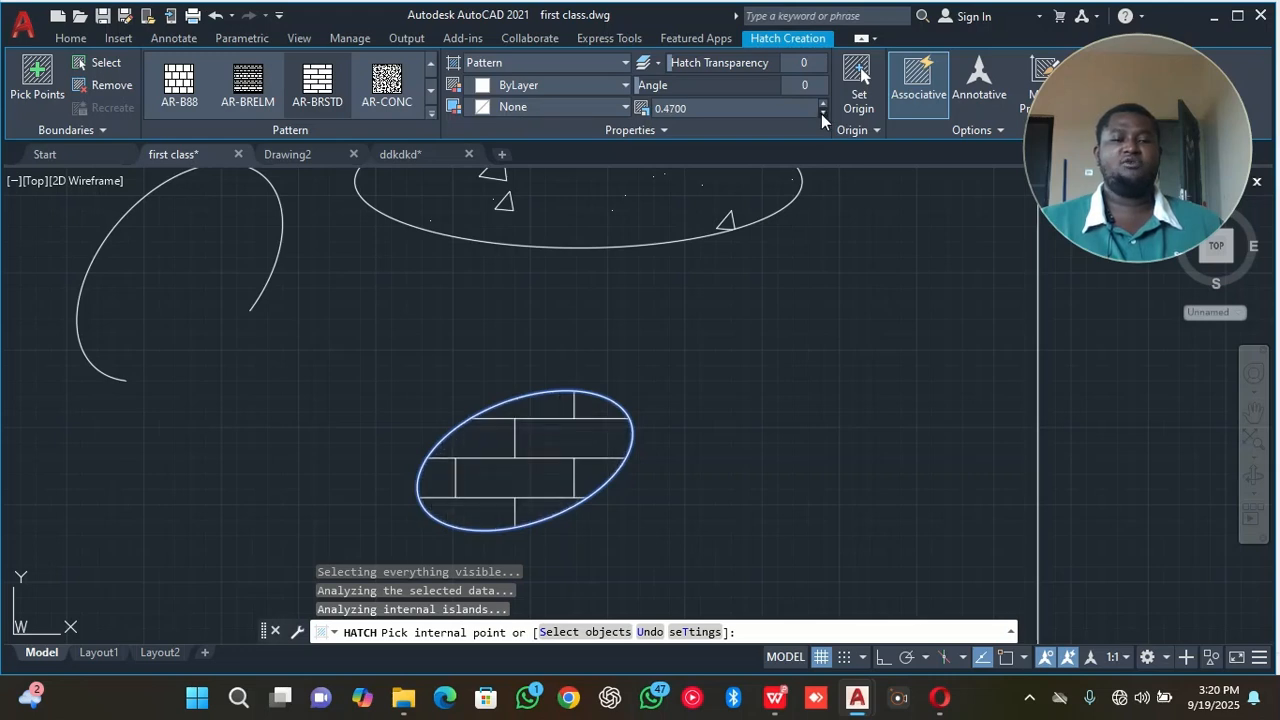
{"action": "left_click", "coordinate": [821, 113]}
{"action": "left_click", "coordinate": [821, 113]}
{"action": "left_click", "coordinate": [821, 113]}
{"action": "left_click", "coordinate": [821, 113]}
{"action": "left_click", "coordinate": [821, 113]}
{"action": "left_click", "coordinate": [821, 113]}
{"action": "left_click", "coordinate": [821, 113]}
{"action": "left_click", "coordinate": [821, 113]}
{"action": "left_click", "coordinate": [821, 113]}
{"action": "left_click", "coordinate": [821, 113]}
{"action": "left_click", "coordinate": [821, 113]}
{"action": "left_click", "coordinate": [821, 113]}
{"action": "left_click", "coordinate": [821, 113]}
{"action": "left_click", "coordinate": [821, 113]}
{"action": "left_click", "coordinate": [821, 113]}
{"action": "left_click", "coordinate": [821, 113]}
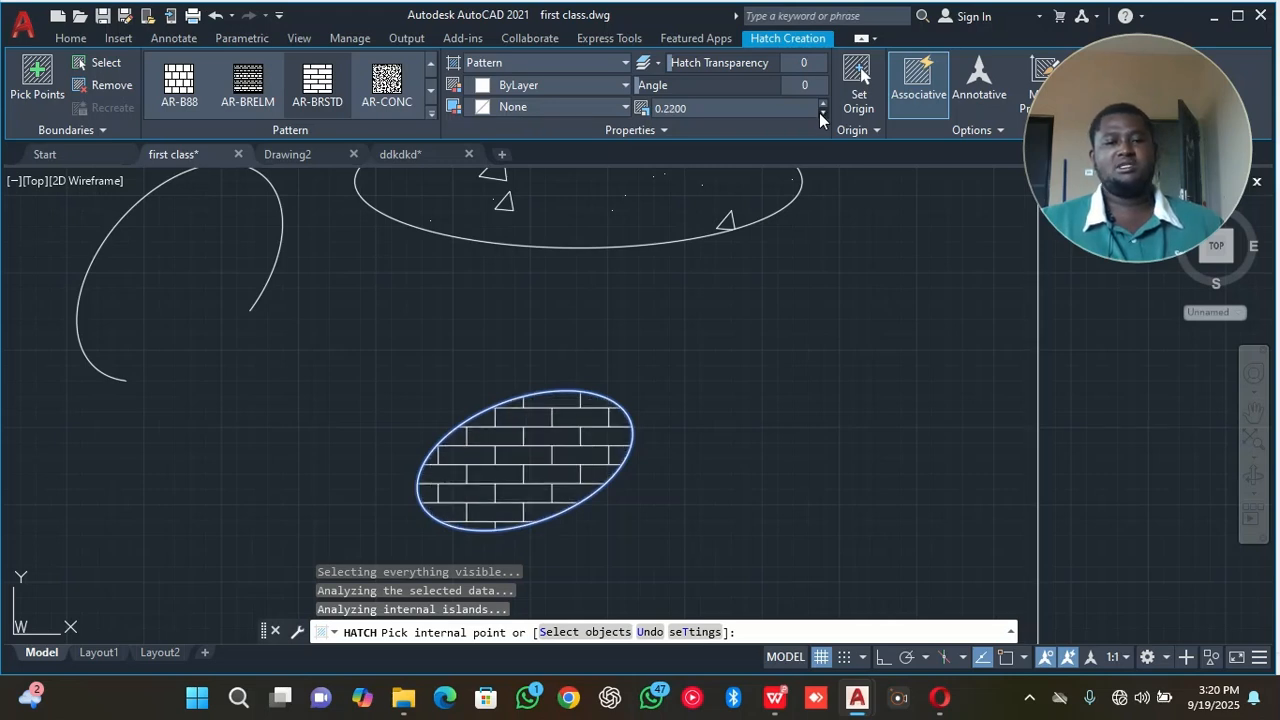
{"action": "left_click", "coordinate": [821, 113]}
{"action": "left_click", "coordinate": [821, 113]}
{"action": "left_click", "coordinate": [821, 113]}
{"action": "left_click", "coordinate": [821, 113]}
{"action": "left_click", "coordinate": [821, 113]}
{"action": "left_click", "coordinate": [821, 113]}
{"action": "left_click", "coordinate": [821, 113]}
{"action": "left_click", "coordinate": [821, 113]}
{"action": "left_click", "coordinate": [821, 113]}
{"action": "left_click", "coordinate": [821, 113]}
{"action": "left_click", "coordinate": [821, 113]}
{"action": "left_click", "coordinate": [821, 113]}
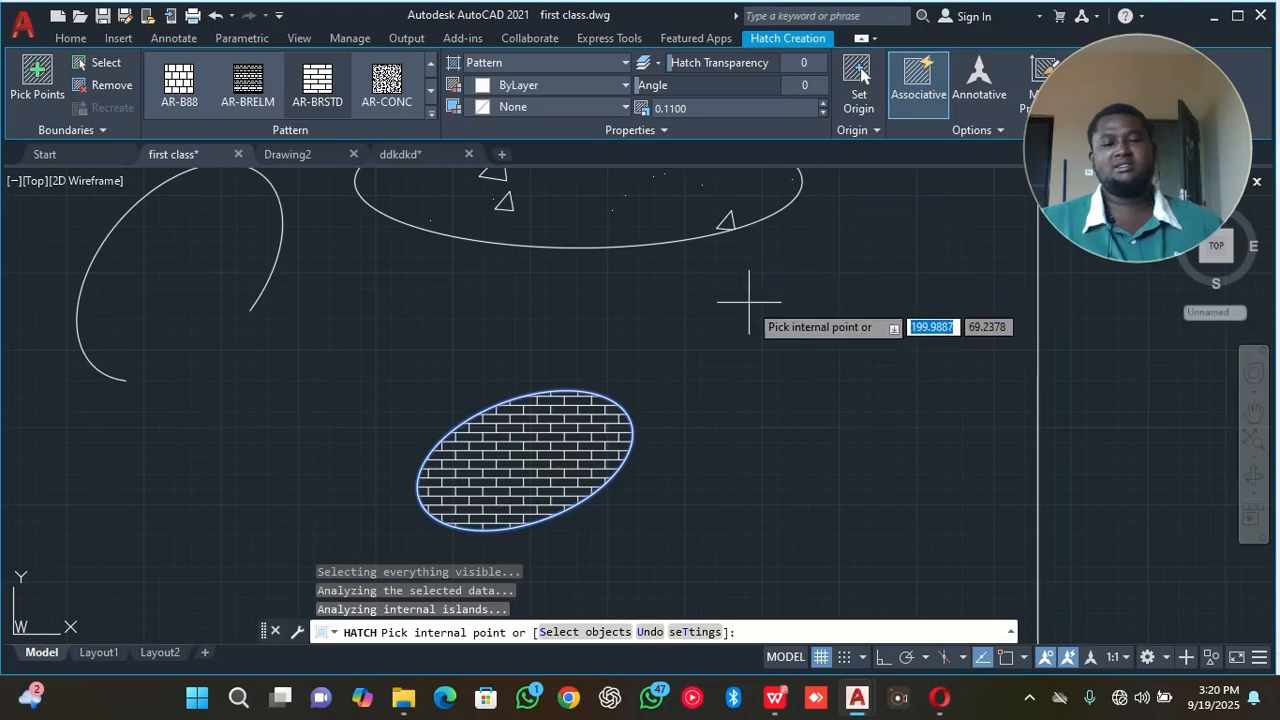
{"action": "key", "text": "Return"}
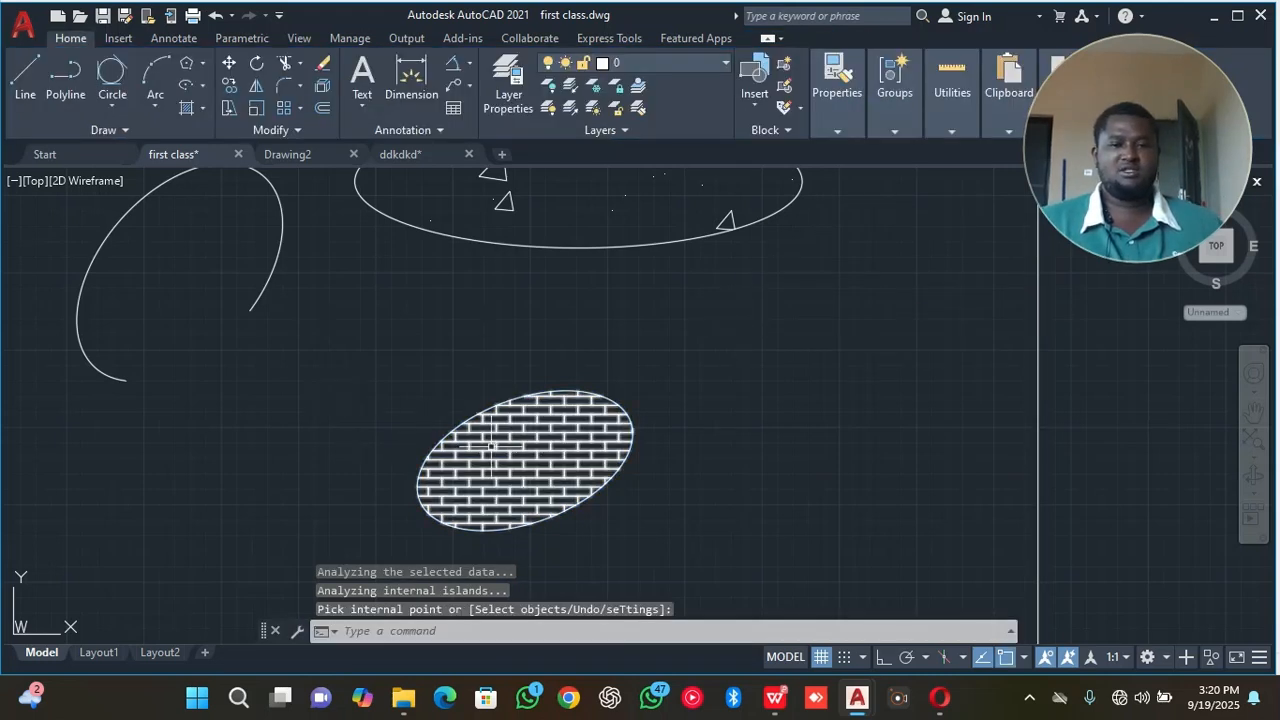
Set the scale of the AR-CONC hatch in the flat ellipse to 0.1000, deselect it and inspect the denser pattern.
{"action": "left_click", "coordinate": [508, 208]}
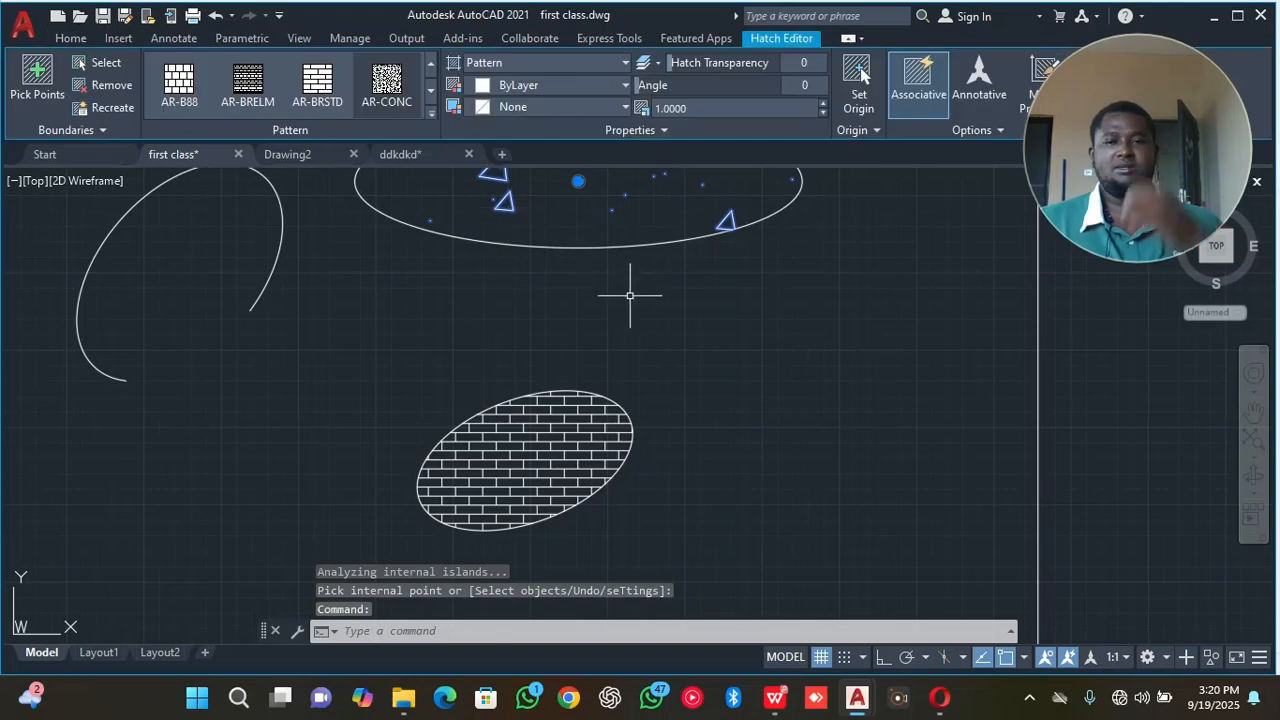
{"action": "left_click", "coordinate": [826, 114]}
{"action": "left_click", "coordinate": [826, 115]}
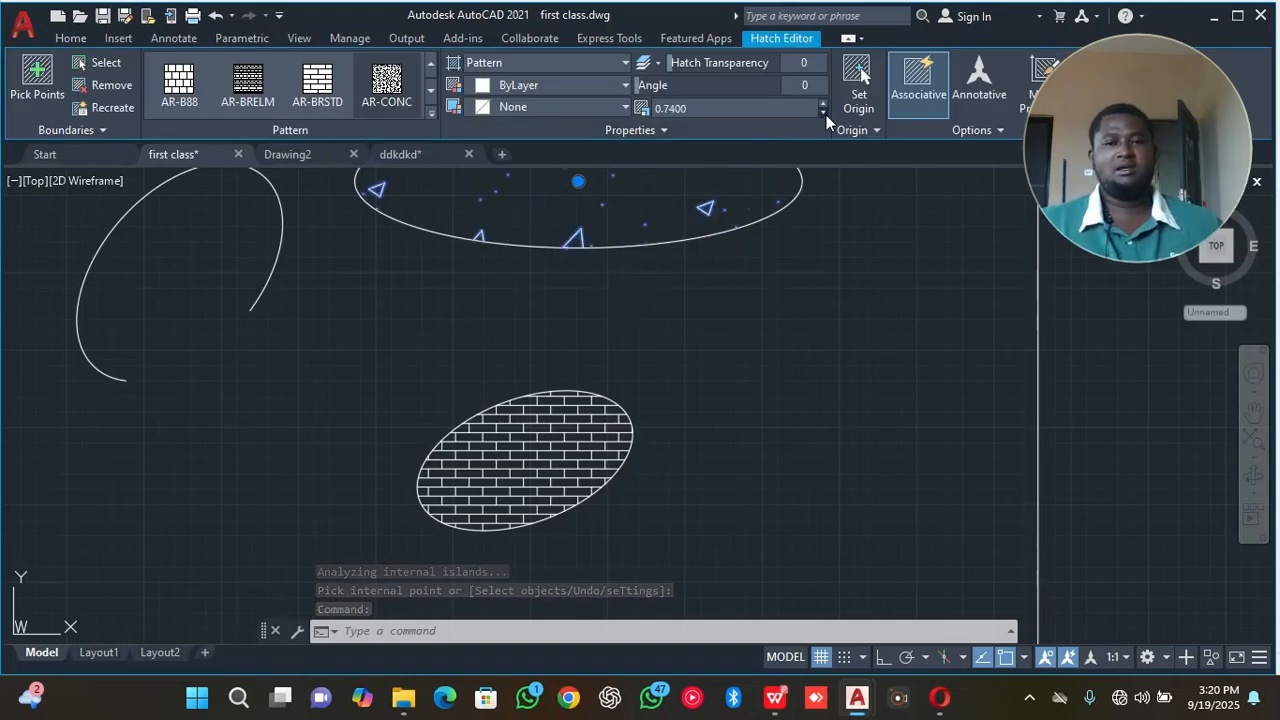
{"action": "left_click", "coordinate": [826, 115]}
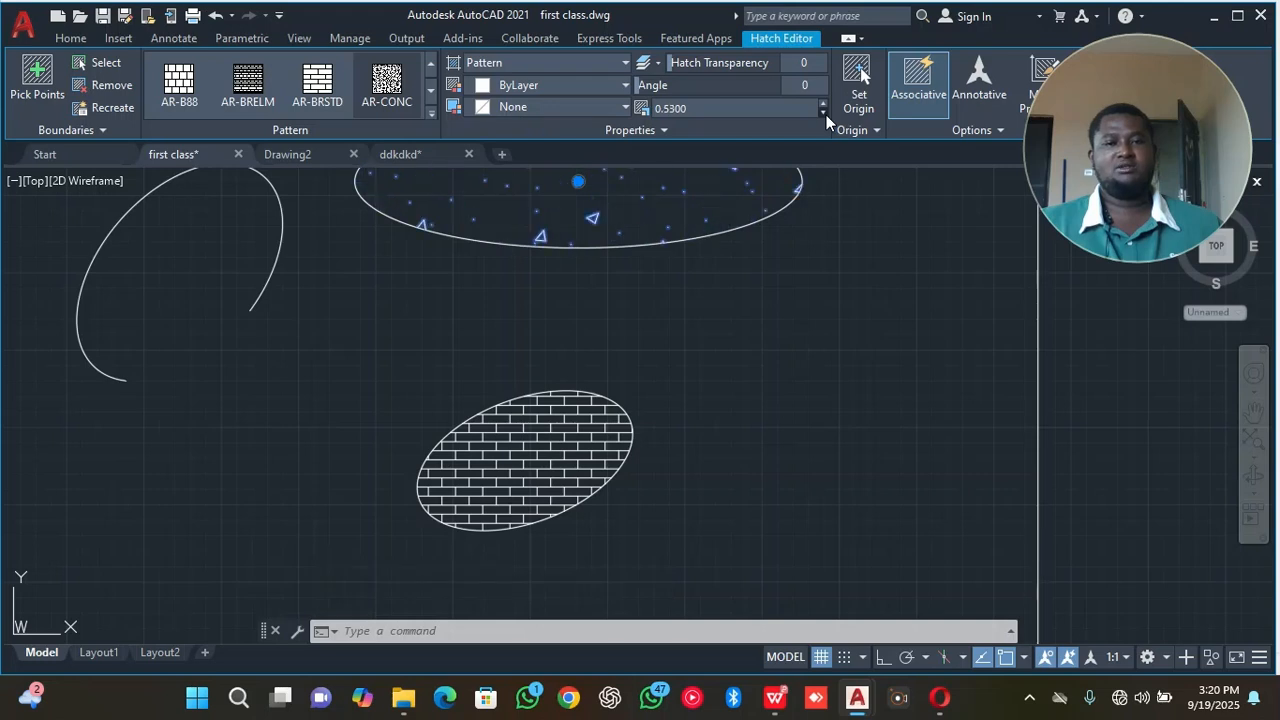
{"action": "left_click", "coordinate": [826, 115]}
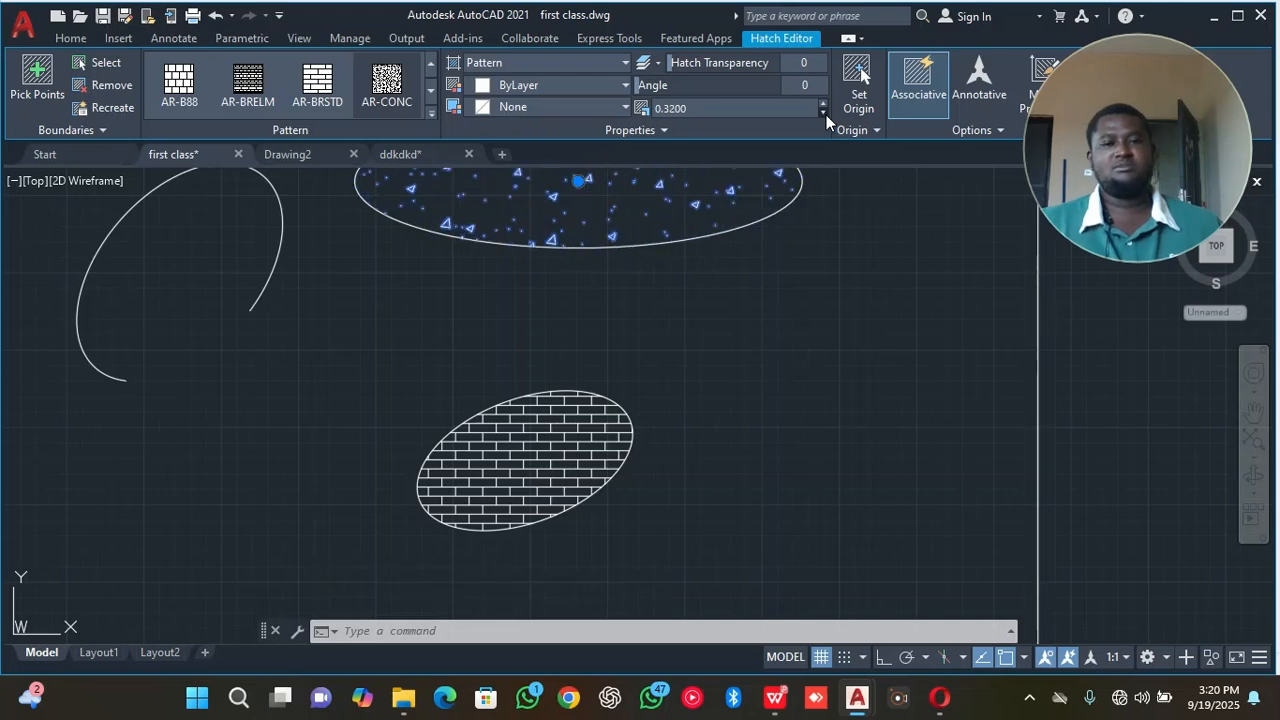
{"action": "left_click", "coordinate": [826, 115]}
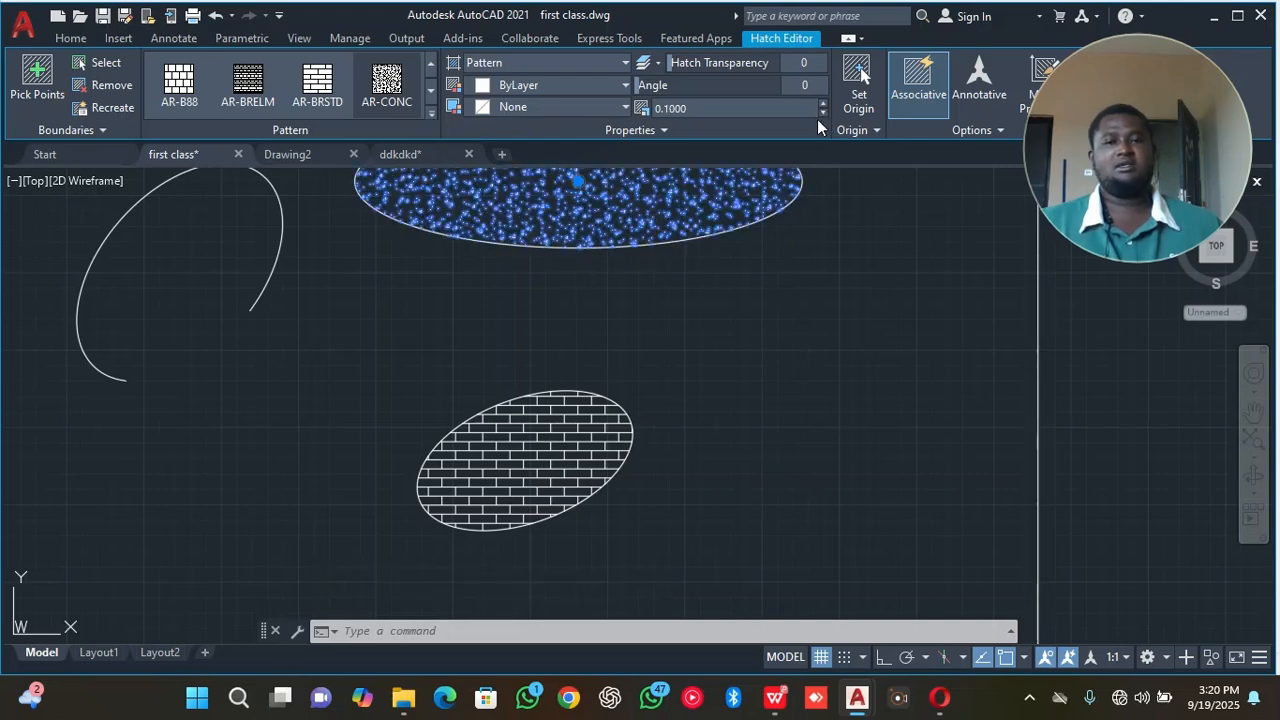
{"action": "middle_click_drag", "start_coordinate": [758, 234], "coordinate": [739, 376]}
{"action": "right_click", "coordinate": [872, 324]}
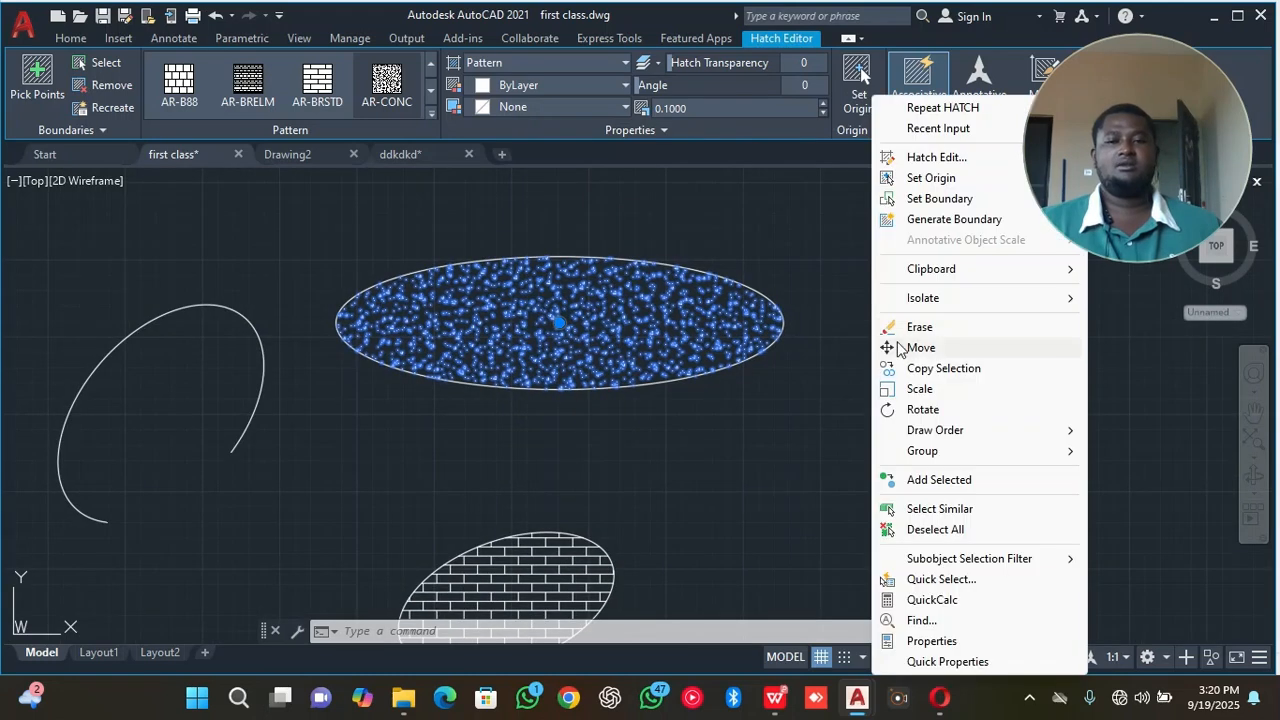
{"action": "left_click", "coordinate": [945, 530]}
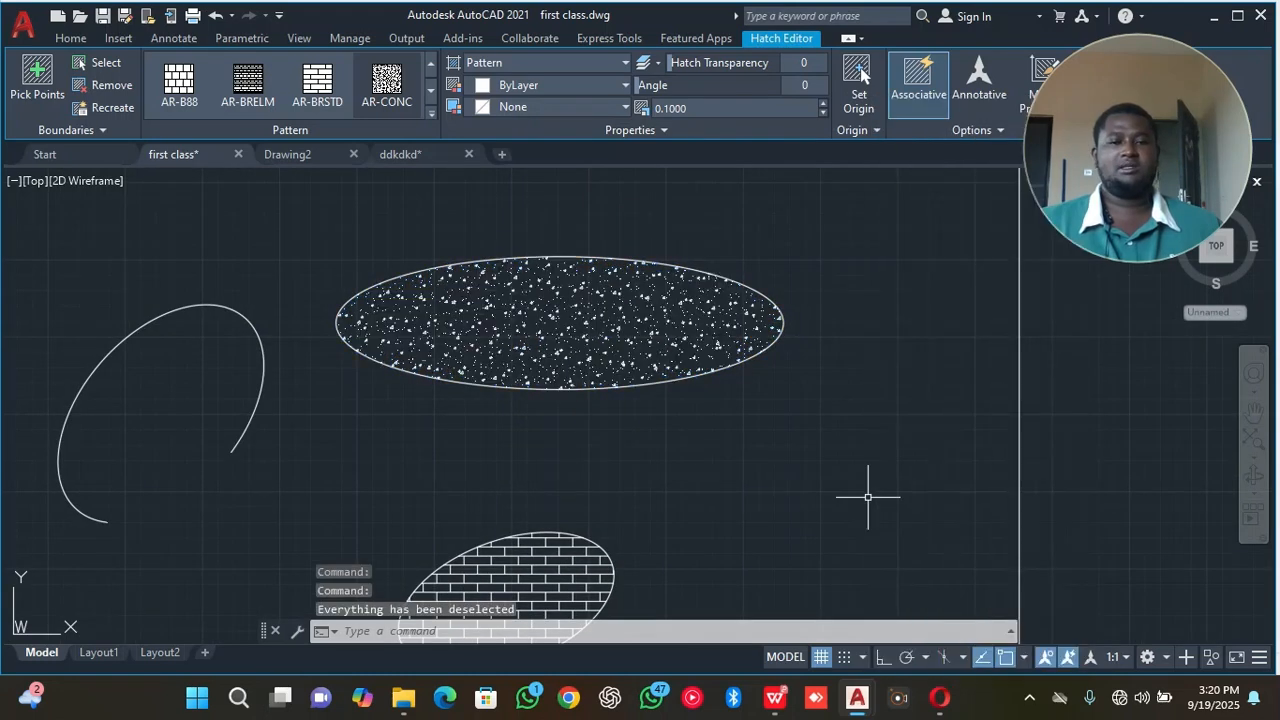
{"action": "scroll", "coordinate": [668, 308], "scroll_direction": "up", "scroll_amount": 10}
{"action": "scroll", "coordinate": [680, 316], "scroll_direction": "up", "scroll_amount": 8}
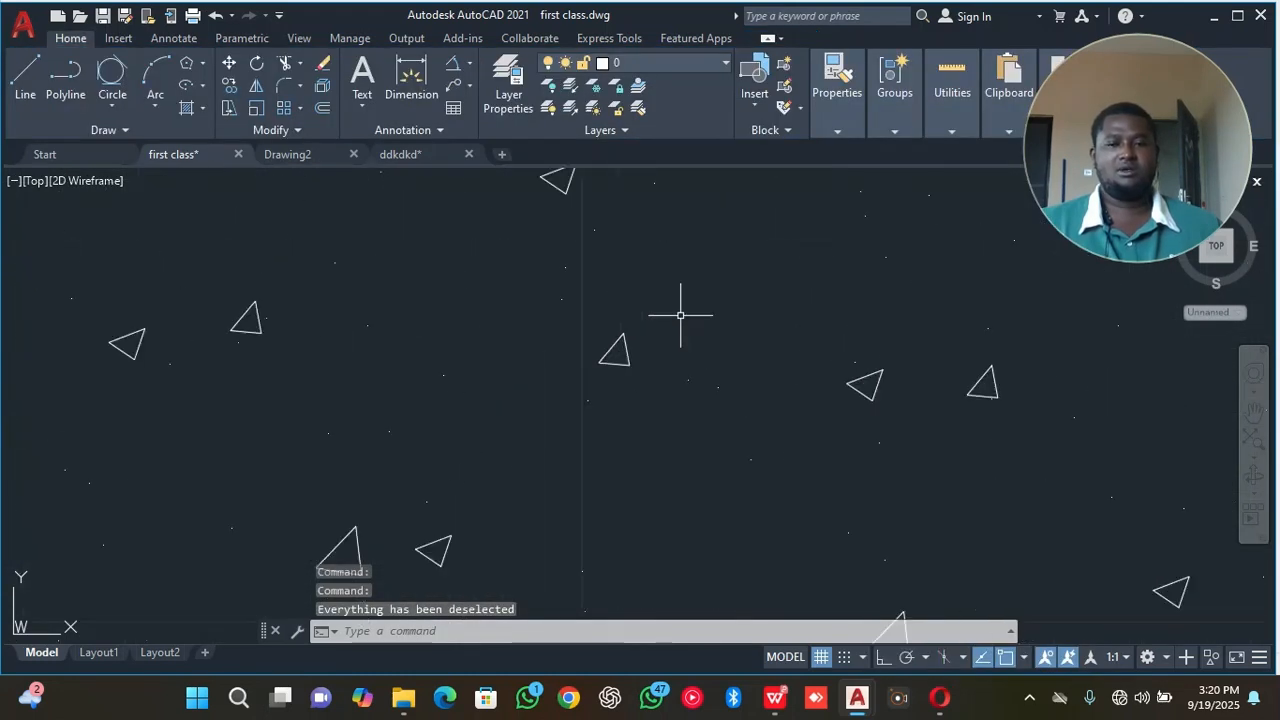
{"action": "scroll", "coordinate": [672, 328], "scroll_direction": "down", "scroll_amount": 11}
{"action": "scroll", "coordinate": [663, 322], "scroll_direction": "up", "scroll_amount": 2}
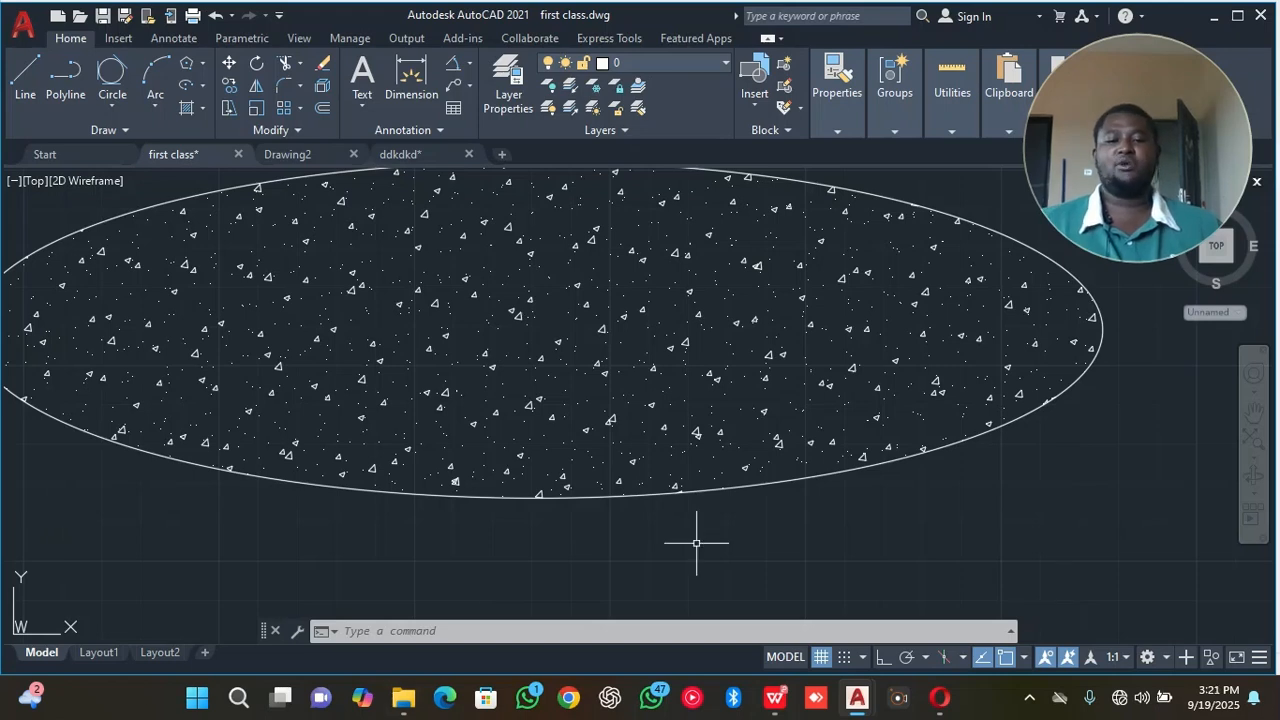
Switch to 60 practice drawings.pdf in WPS Office and browse from its beginning to the first 2D drawing on page 5.
{"action": "mouse_move", "coordinate": [863, 705]}
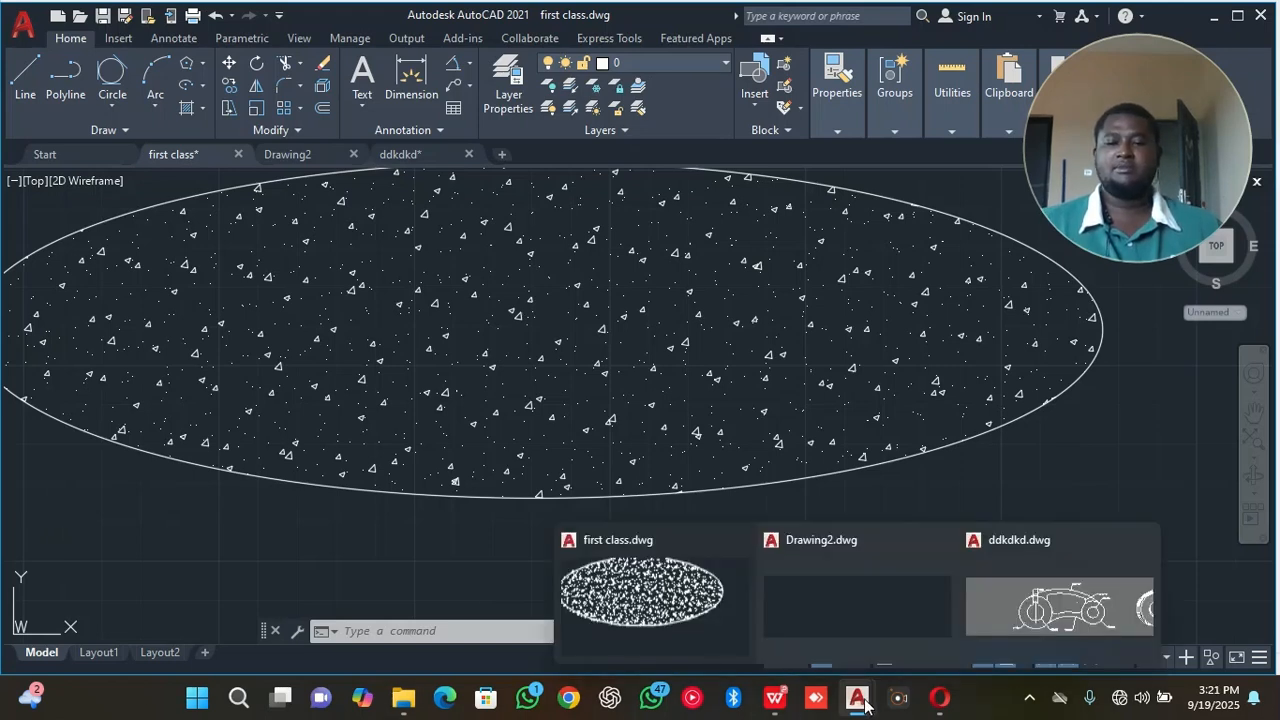
{"action": "left_click", "coordinate": [775, 697]}
{"action": "scroll", "coordinate": [713, 378], "scroll_direction": "up", "scroll_amount": 10}
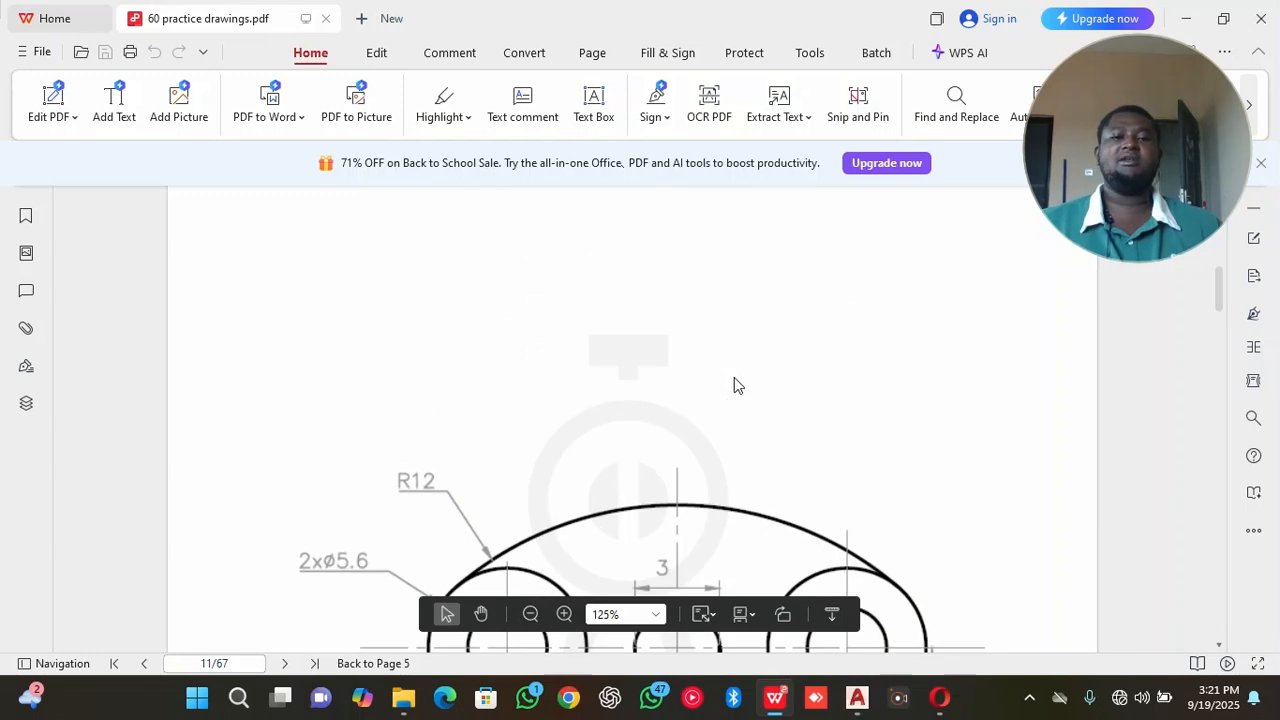
{"action": "scroll", "coordinate": [764, 373], "scroll_direction": "up", "scroll_amount": 15}
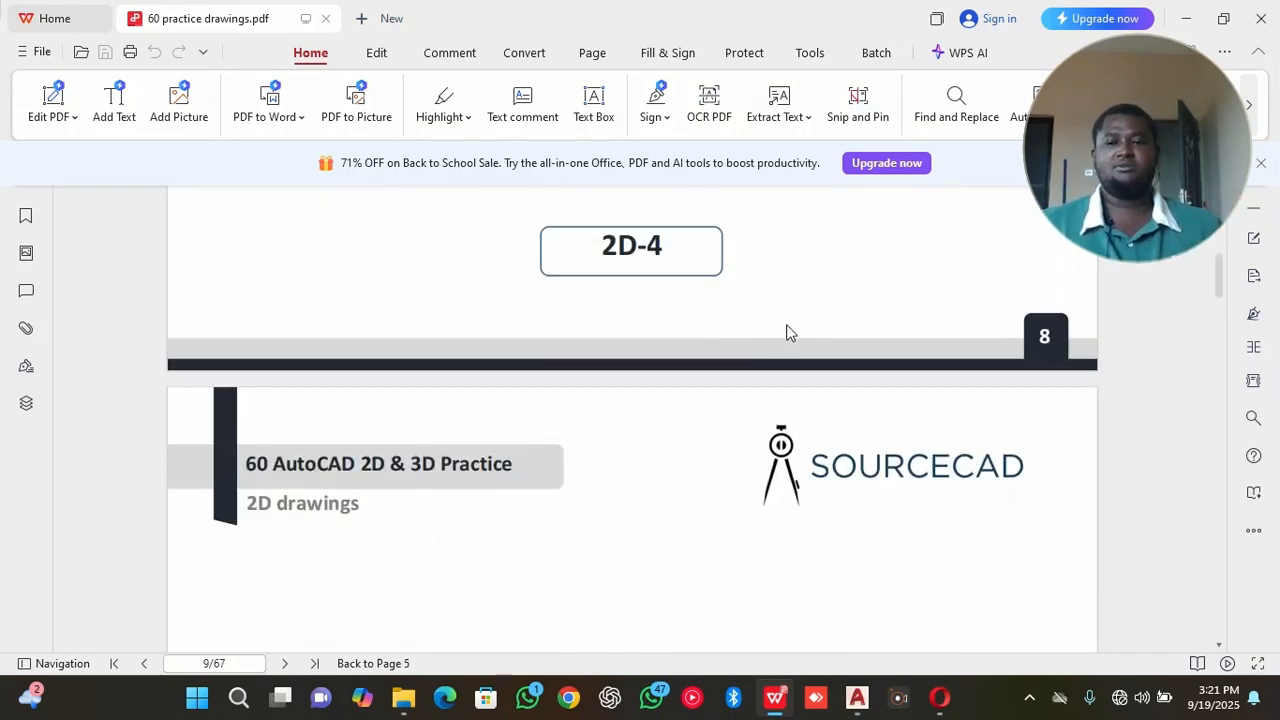
{"action": "left_click_drag", "start_coordinate": [1222, 288], "coordinate": [1216, 232]}
{"action": "scroll", "coordinate": [783, 332], "scroll_direction": "down", "scroll_amount": 7}
{"action": "scroll", "coordinate": [788, 320], "scroll_direction": "down", "scroll_amount": 15}
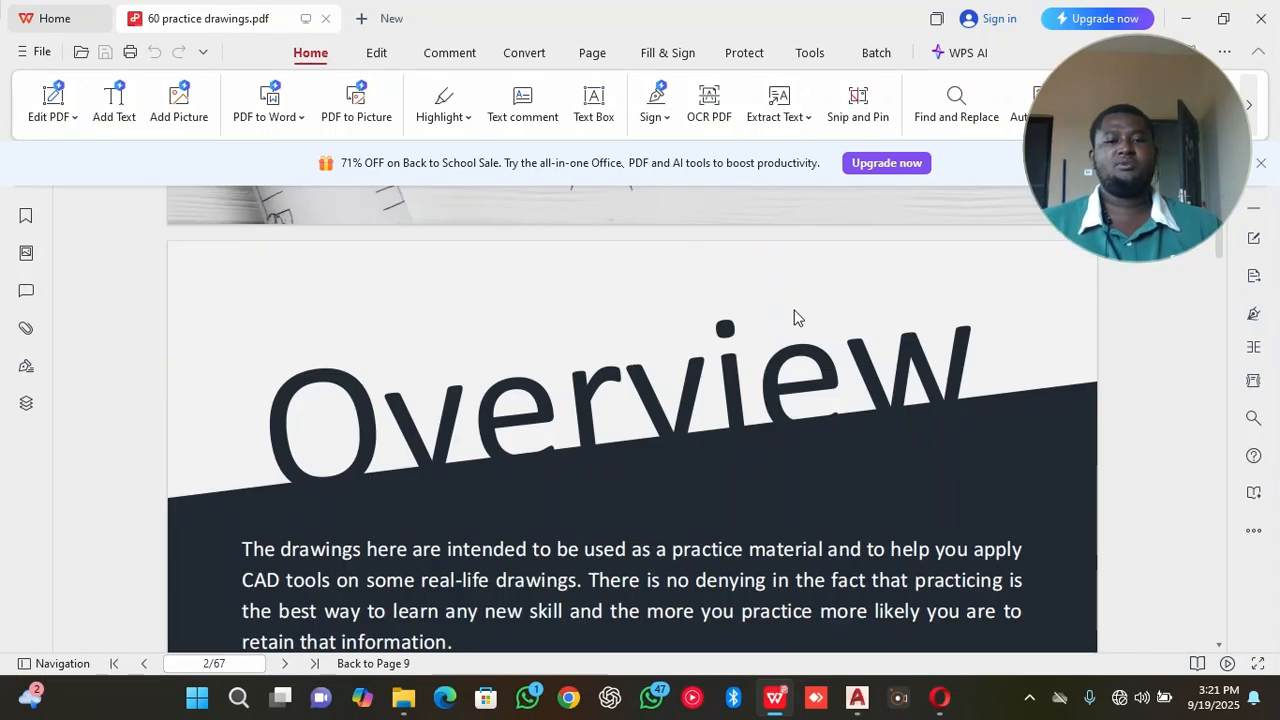
{"action": "scroll", "coordinate": [720, 430], "scroll_direction": "down", "scroll_amount": 10}
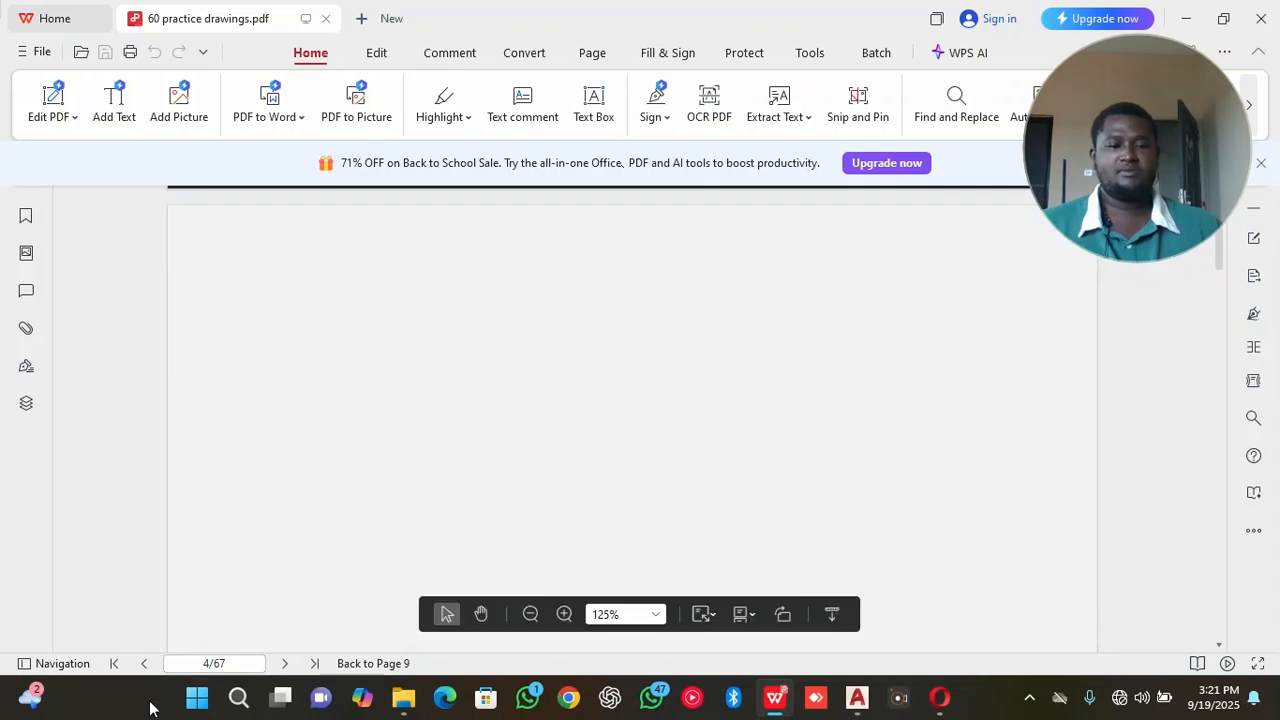
{"action": "left_click", "coordinate": [530, 614]}
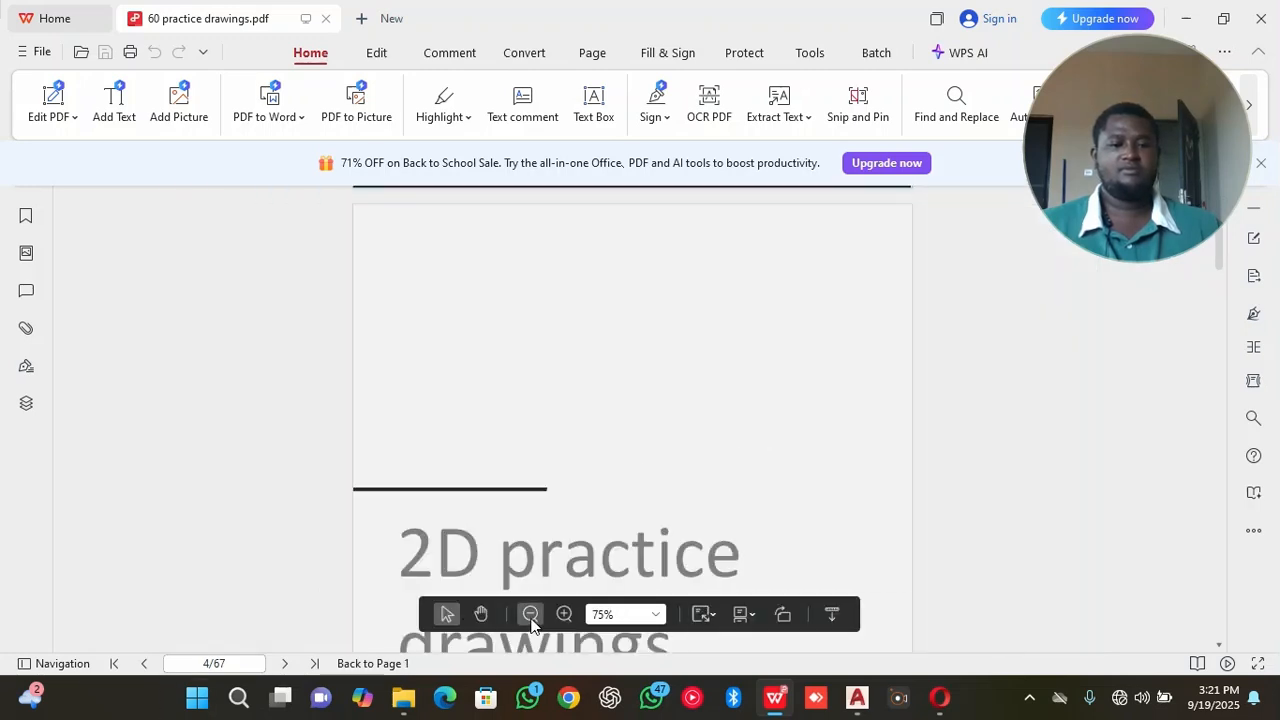
{"action": "left_click", "coordinate": [530, 614]}
{"action": "left_click", "coordinate": [530, 614]}
{"action": "left_click", "coordinate": [530, 614]}
{"action": "scroll", "coordinate": [546, 569], "scroll_direction": "down", "scroll_amount": 5}
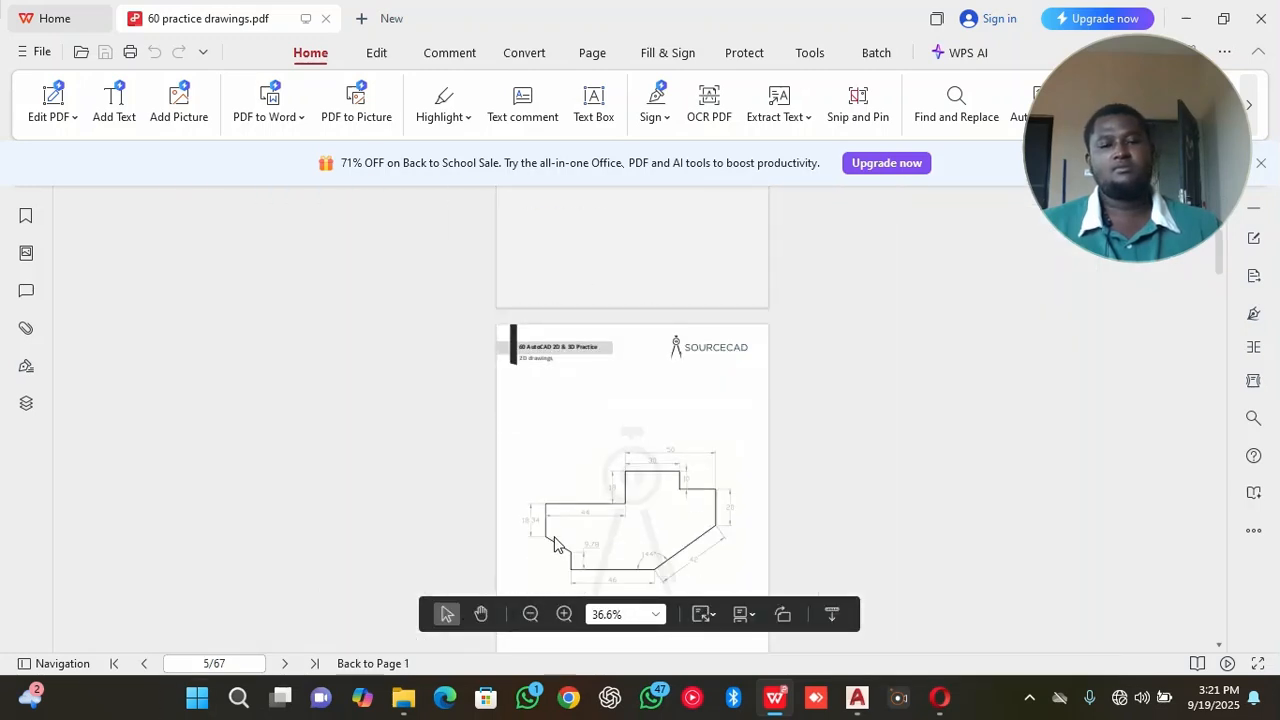
Enlarge page 5 to 125% and examine the dimensions and angle of the first practice outline.
{"action": "left_click", "coordinate": [564, 614]}
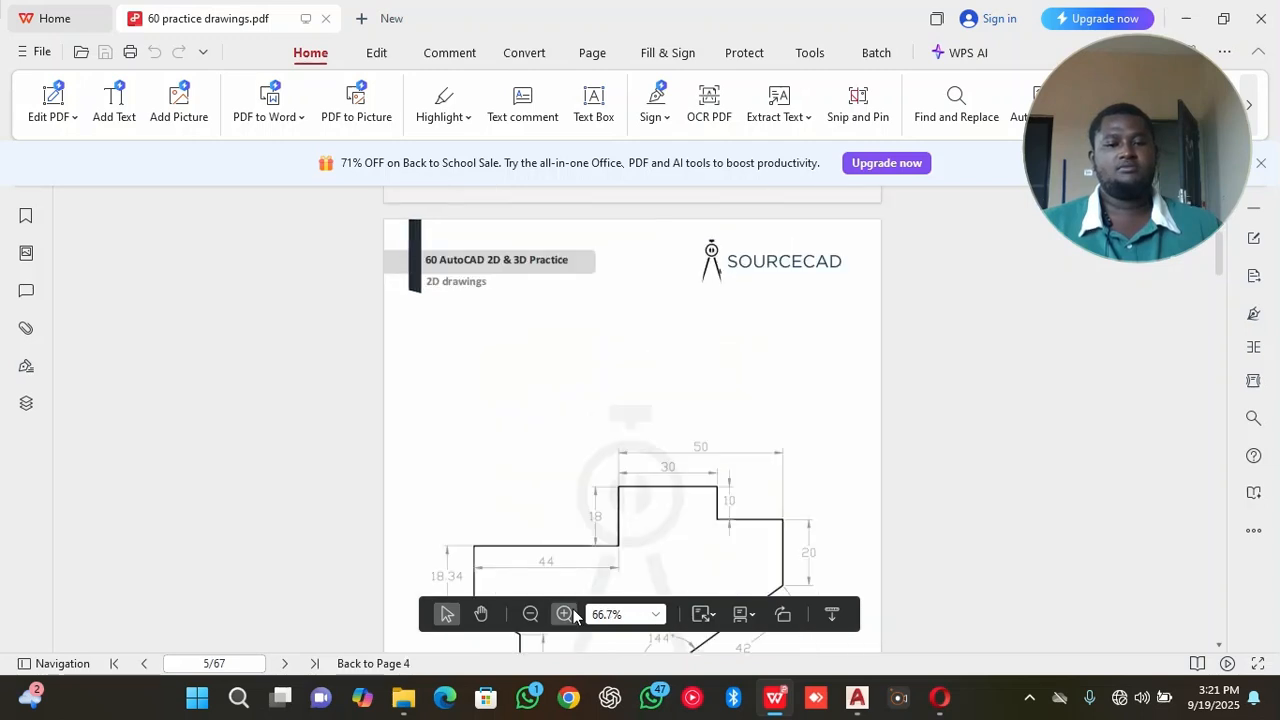
{"action": "left_click", "coordinate": [564, 614]}
{"action": "left_click", "coordinate": [564, 614]}
{"action": "left_click", "coordinate": [564, 614]}
{"action": "scroll", "coordinate": [574, 530], "scroll_direction": "down", "scroll_amount": 3}
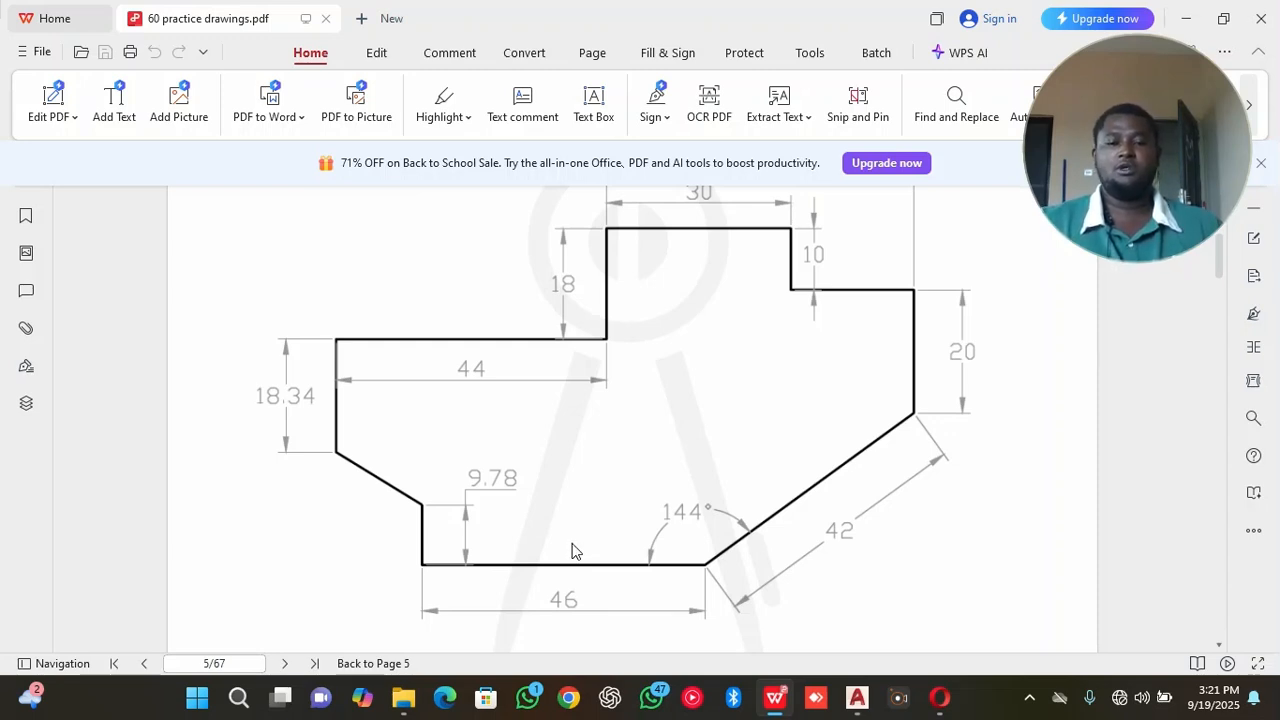
{"action": "scroll", "coordinate": [512, 578], "scroll_direction": "up", "scroll_amount": 1}
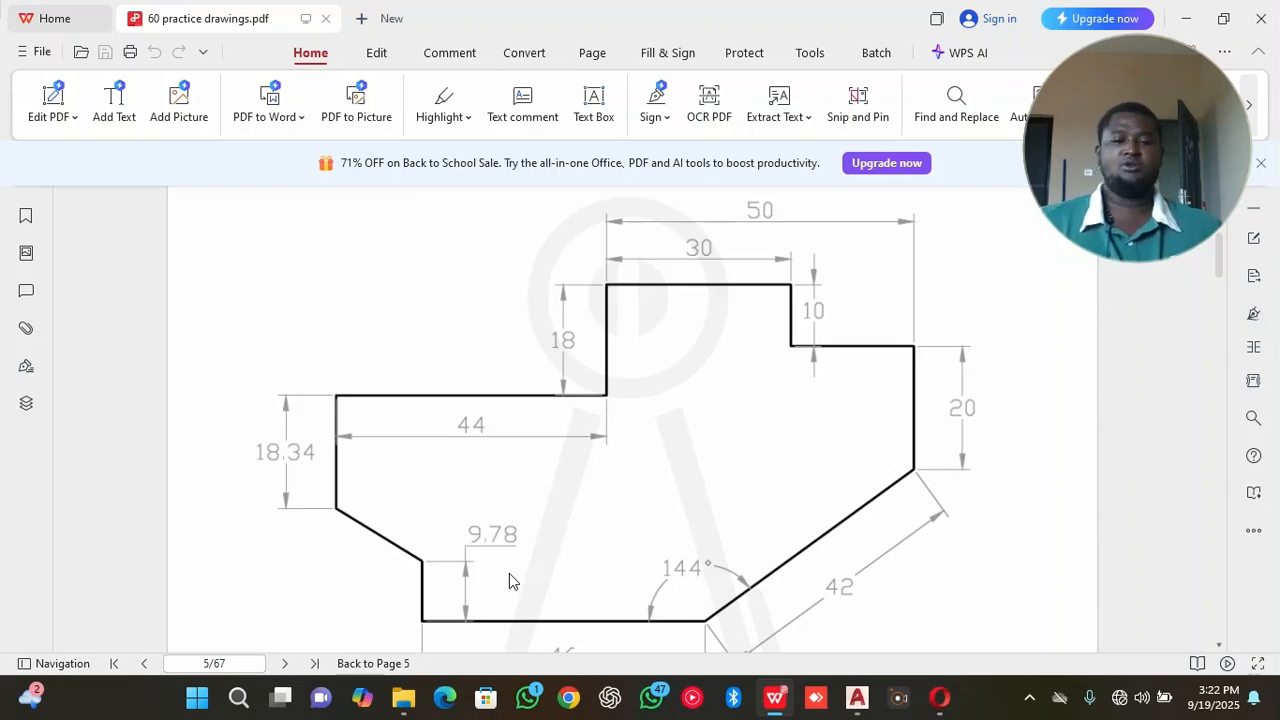
{"action": "left_click", "coordinate": [905, 704]}
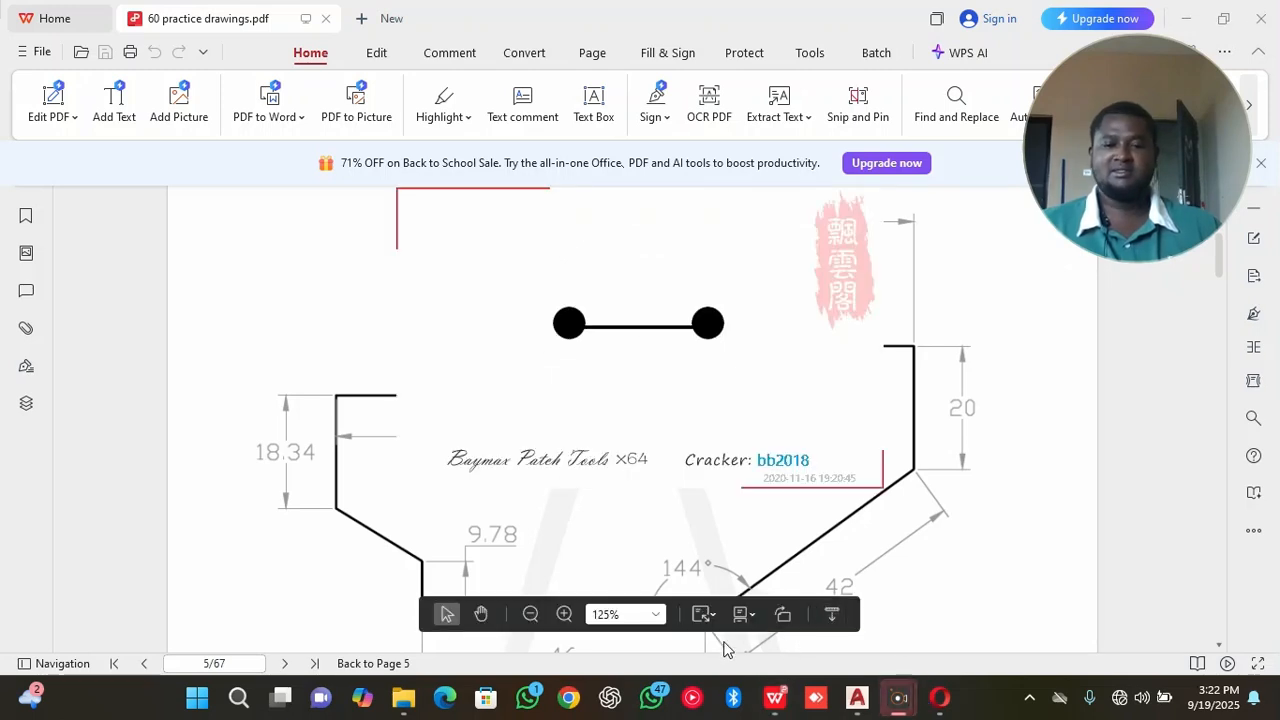